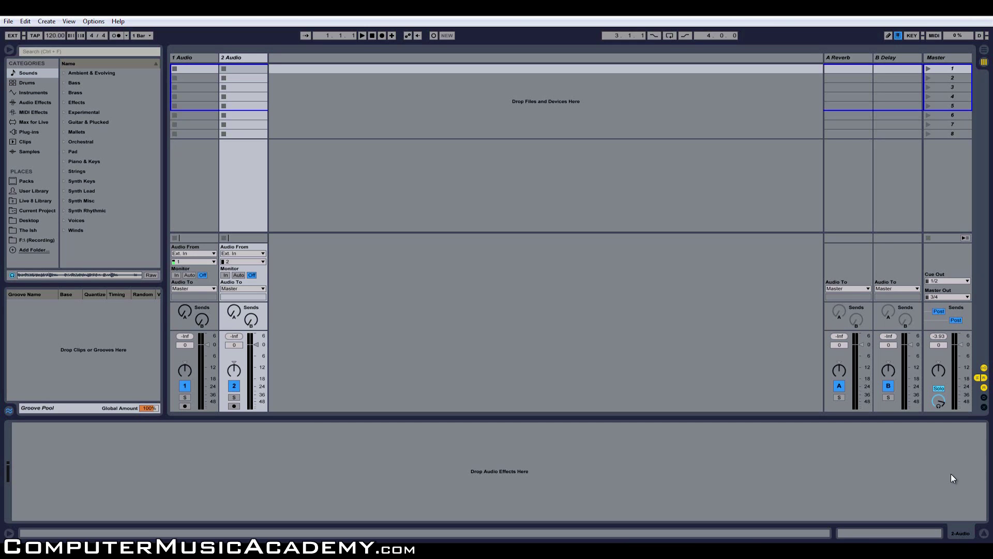
- Place MASH - Suicide is Painless from the A Whole Bunch of TV Themes folder on the 1 Audio track at bar 6 in Arrangement View
left_click(38, 239)
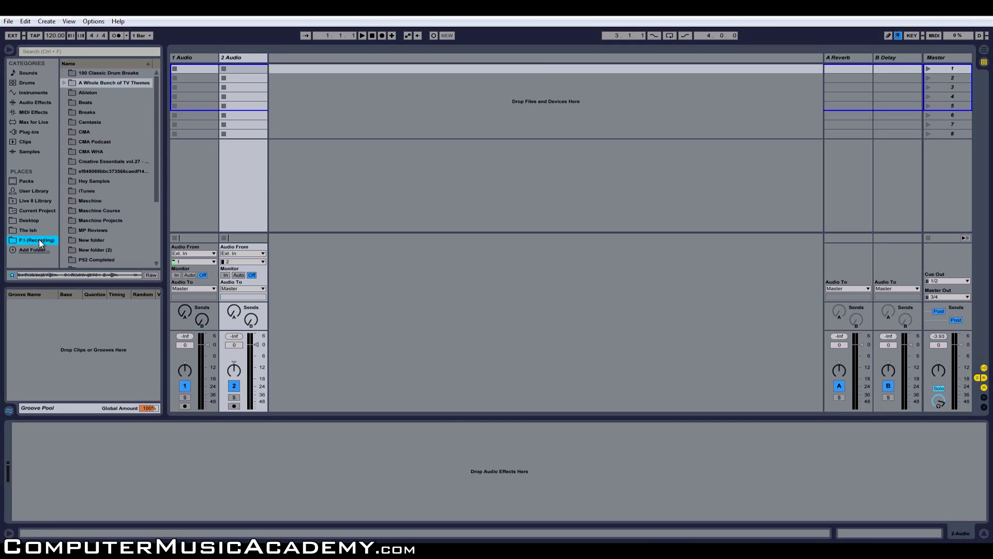
left_click(63, 82)
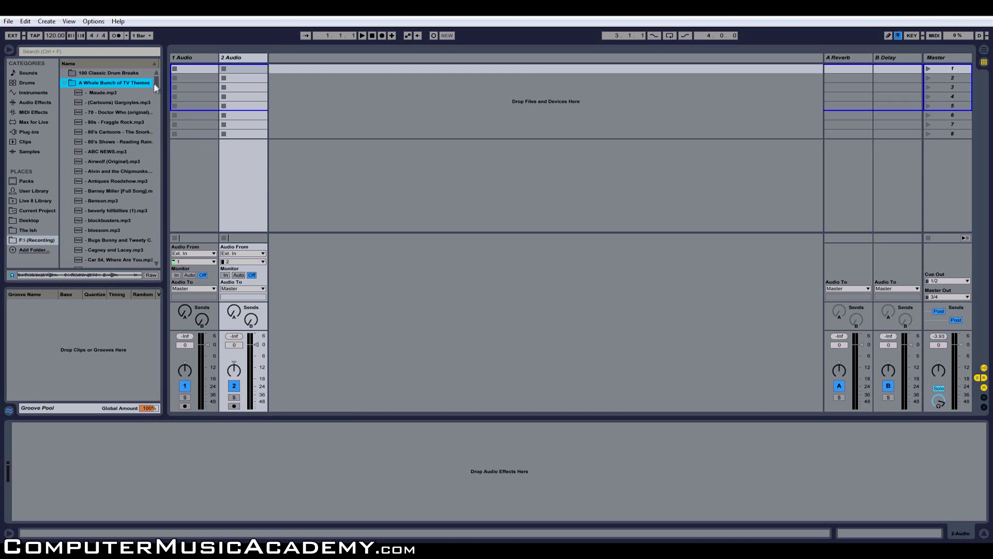
left_click_drag(155, 82, 214, 106)
left_click(109, 187)
key("Tab")
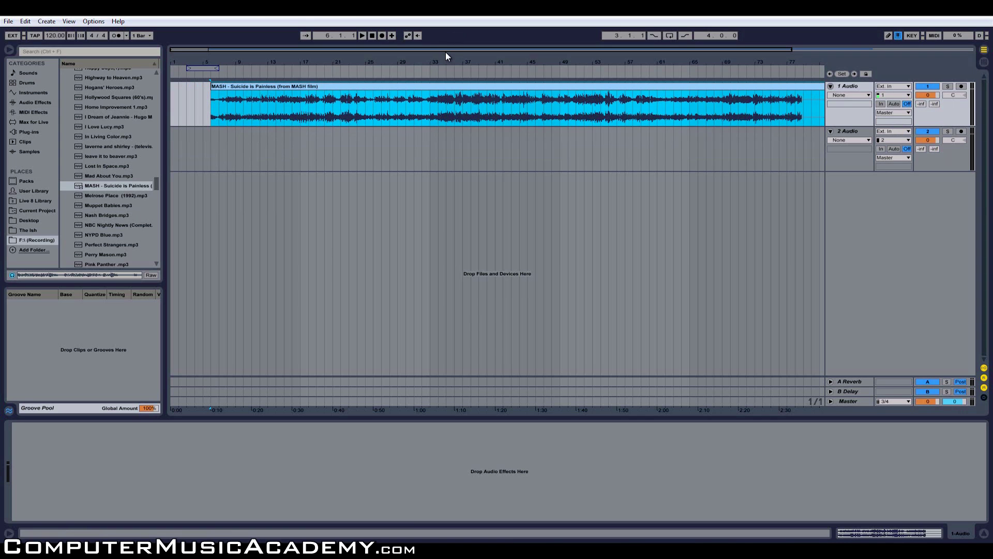
- Split the song clip just before bar 8, move its opening segment to start at bar 5, and open that segment's sample settings
left_click_drag(449, 53, 448, 54)
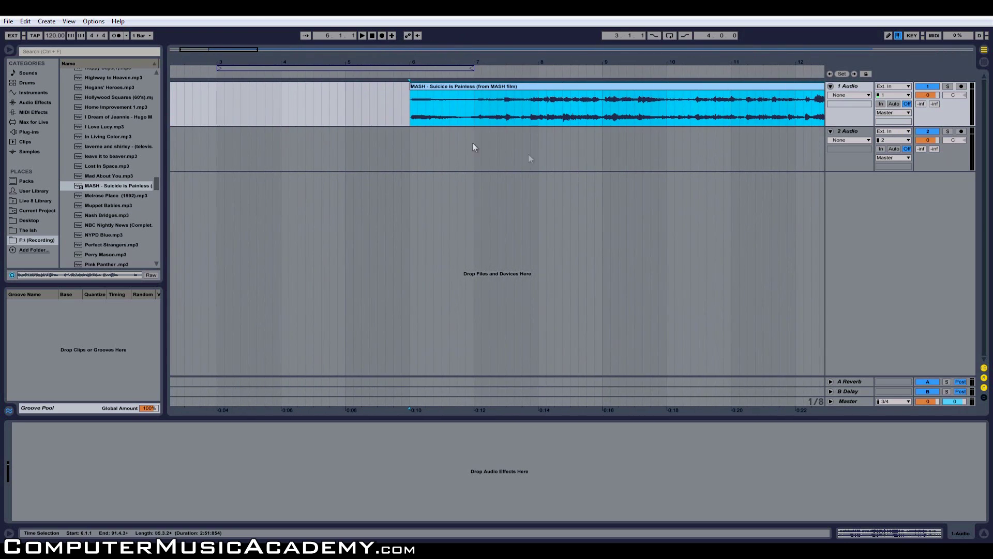
left_click(411, 124)
left_click_drag(234, 51, 250, 52)
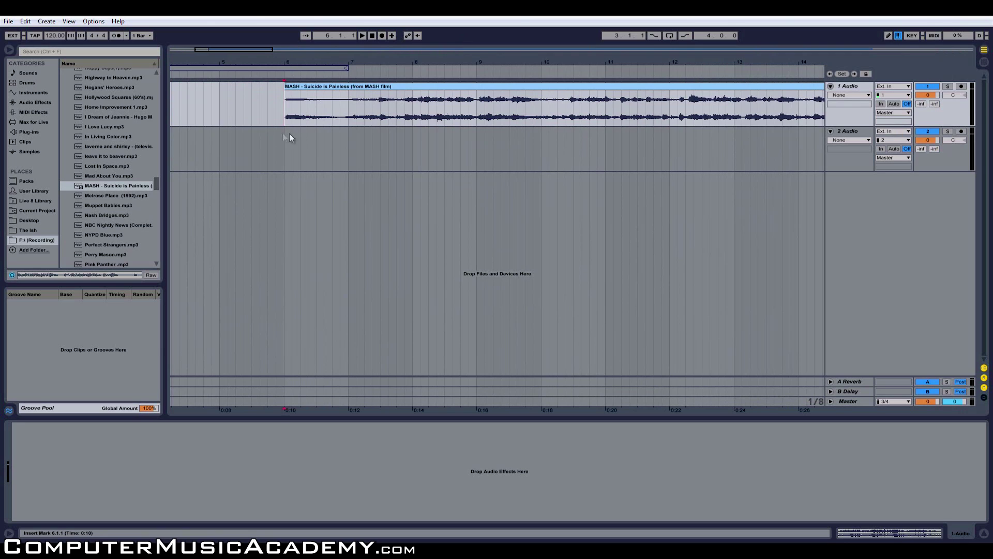
left_click(405, 104)
key("ctrl+e")
left_click_drag(378, 86, 294, 84)
double_click(293, 84)
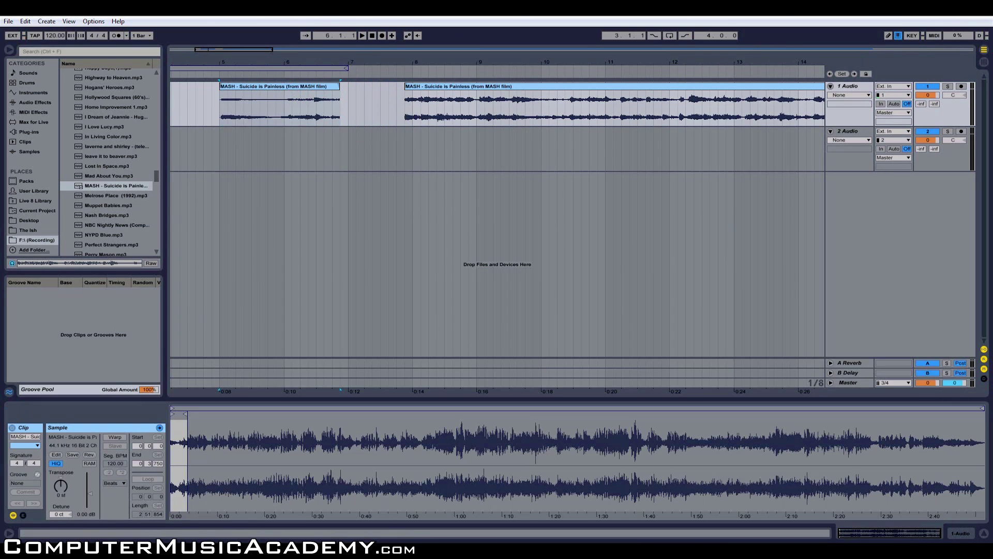
- Enable Warp on the opening segment and shorten its loop brace to the end of the segment
left_click(115, 437)
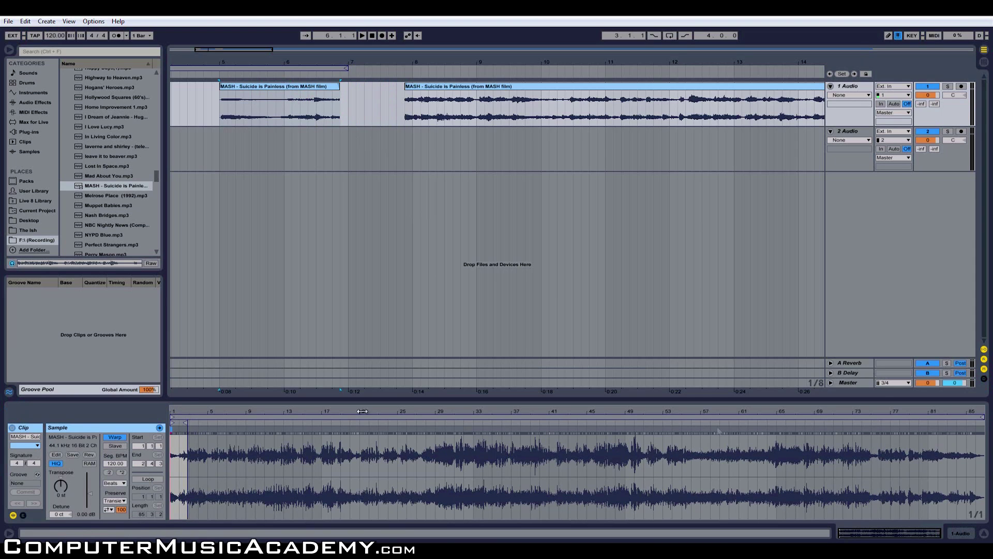
mouse_move(982, 417)
left_mouse_down()
mouse_move(459, 419)
mouse_move(204, 440)
mouse_move(183, 474)
mouse_move(192, 474)
left_mouse_up()
left_click(193, 473)
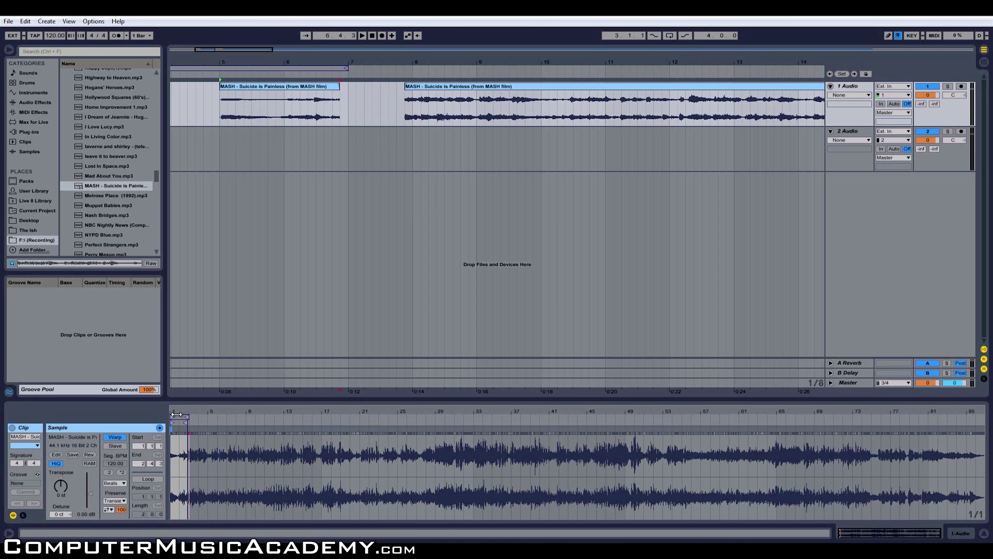
left_click_drag(179, 412, 183, 414)
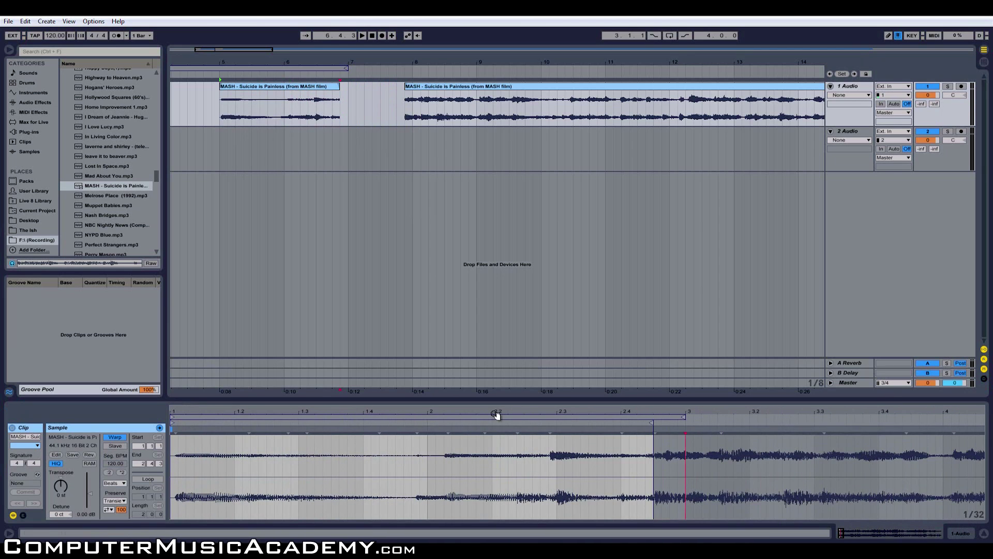
left_click_drag(685, 416, 652, 417)
- Add warp markers at the note onsets throughout the opening segment and play it back
left_click_drag(184, 415, 182, 414)
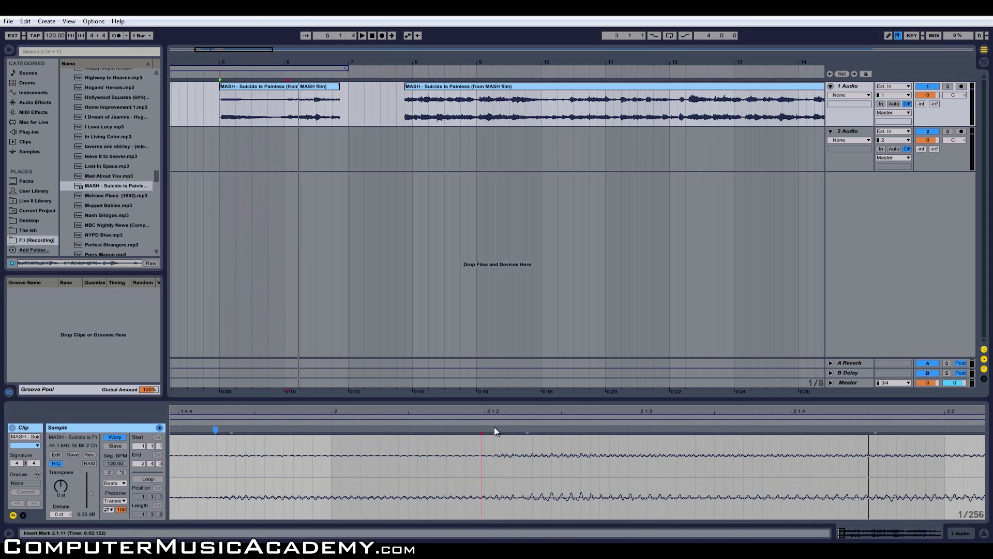
double_click(494, 429)
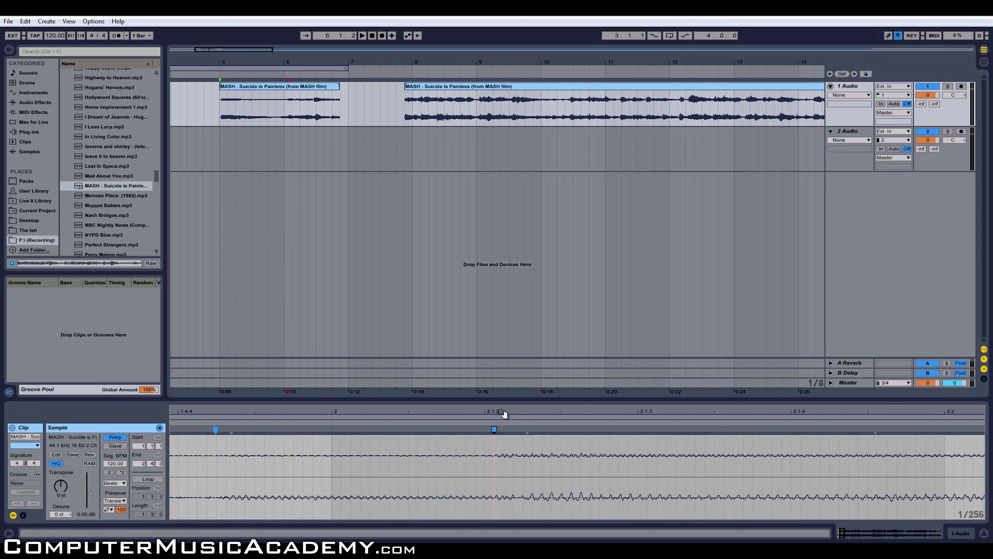
left_click_drag(510, 412, 479, 411)
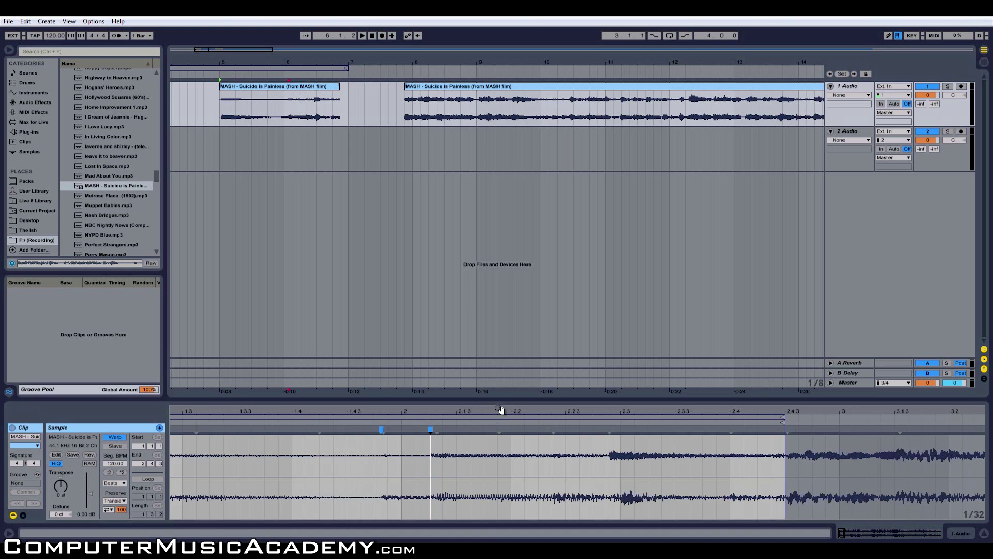
left_click_drag(500, 412, 456, 423)
key("space")
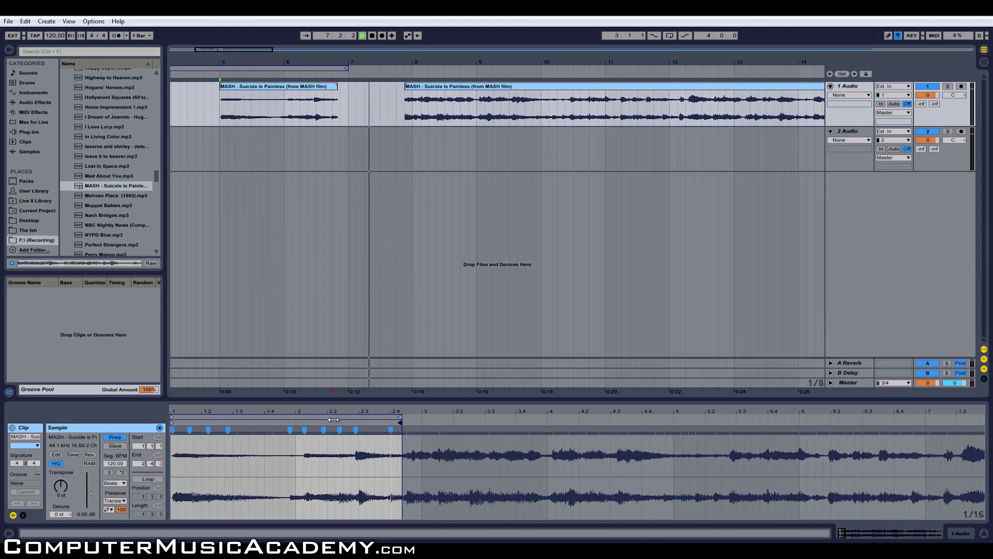
key("space")
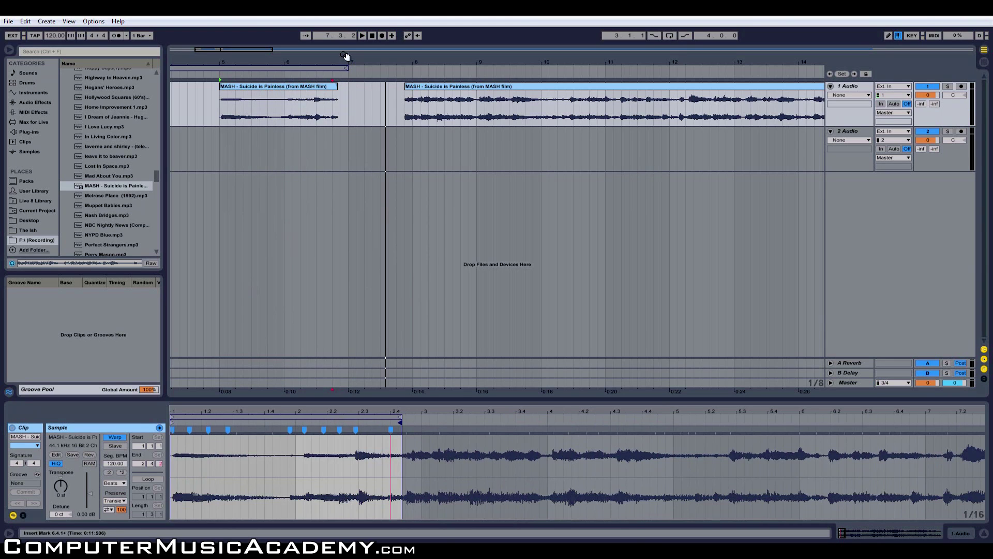
- Slice the opening segment to a new MIDI track with one slice per warp marker, using the Built-in slicing preset
left_click(275, 87)
right_click(275, 91)
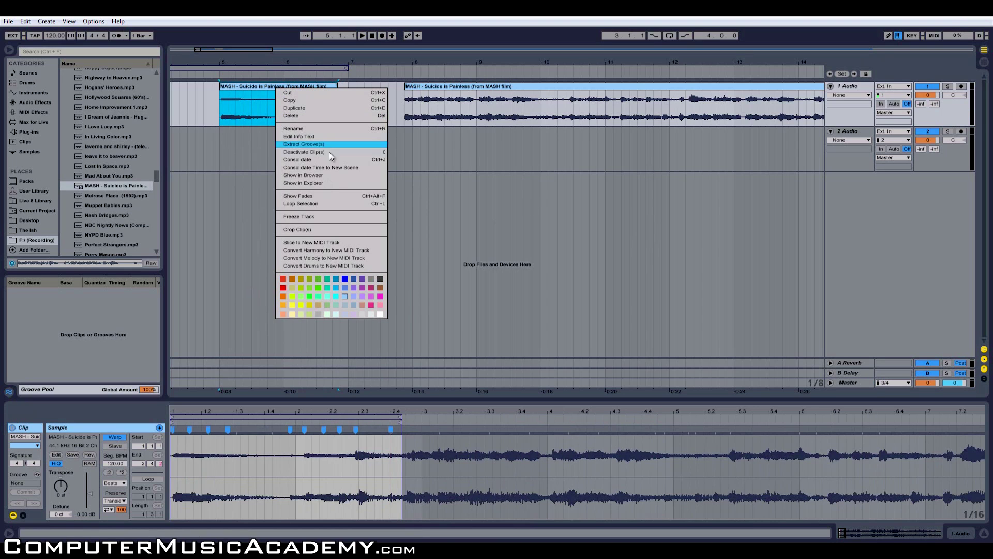
left_click(299, 243)
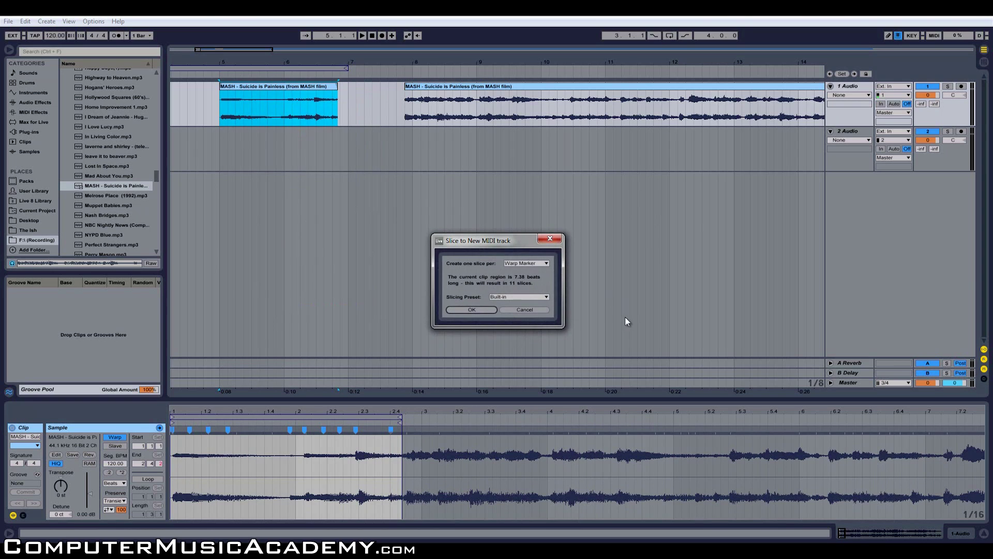
left_click(547, 265)
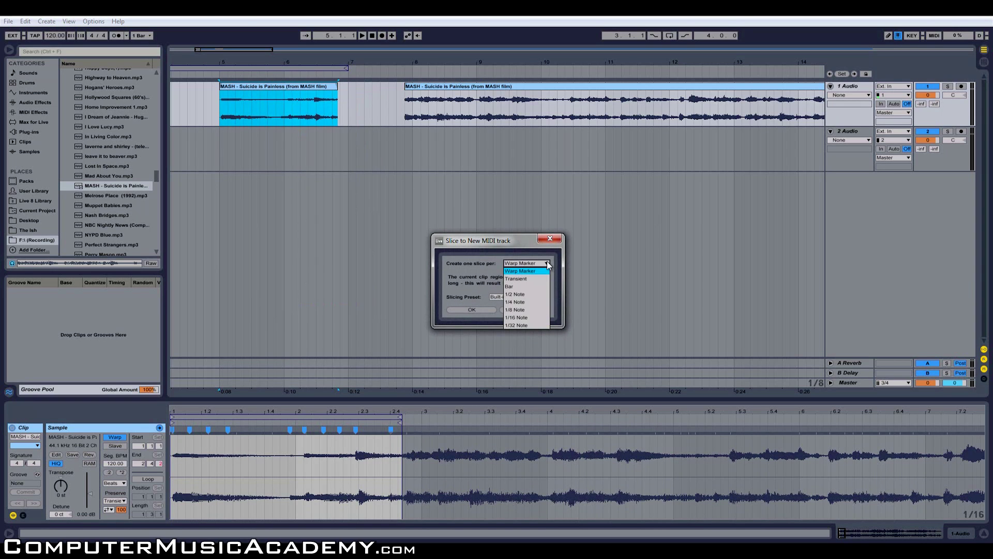
left_click(548, 265)
left_click(474, 309)
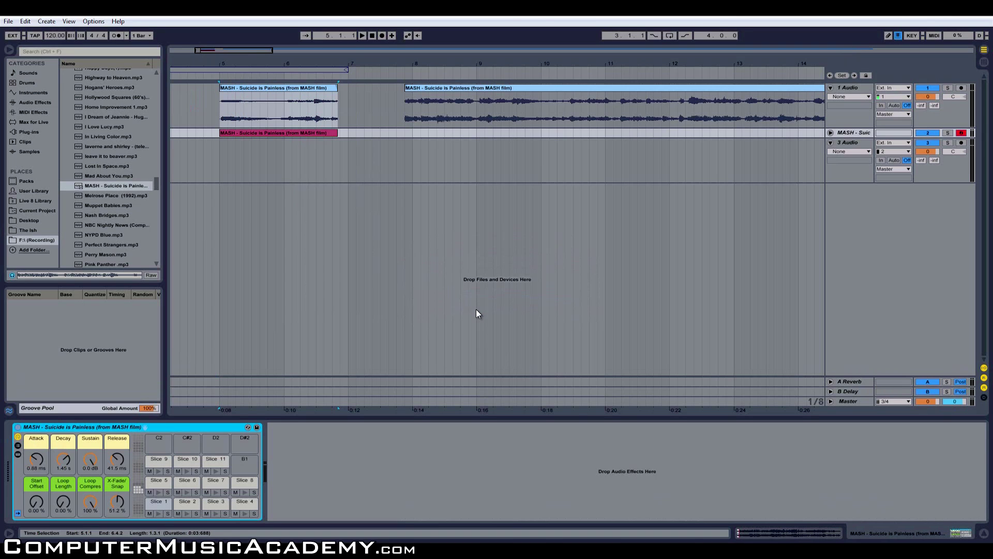
- Delete the generated MIDI clip from the sliced track, mute the 1 Audio track, and select the sliced track
left_click(831, 132)
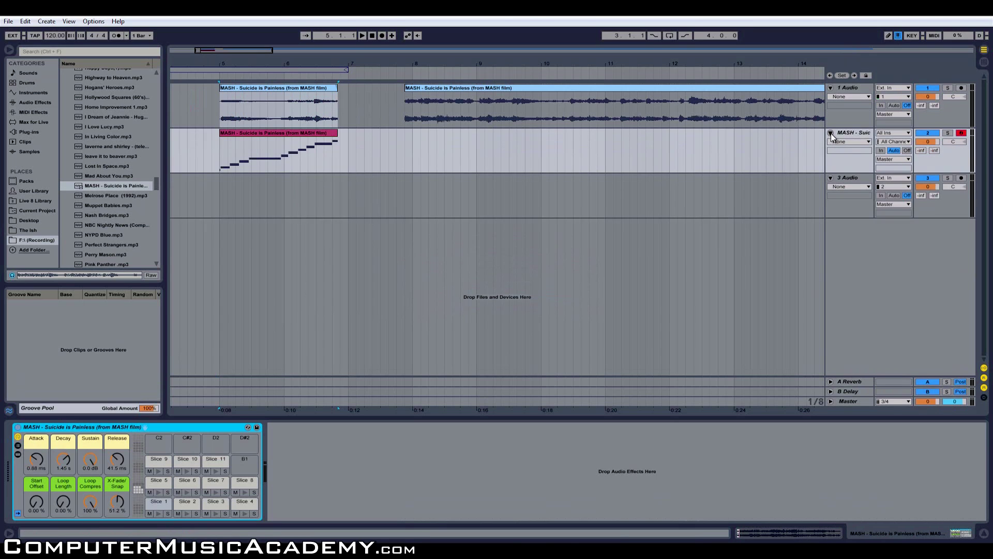
left_click(290, 135)
key("Delete")
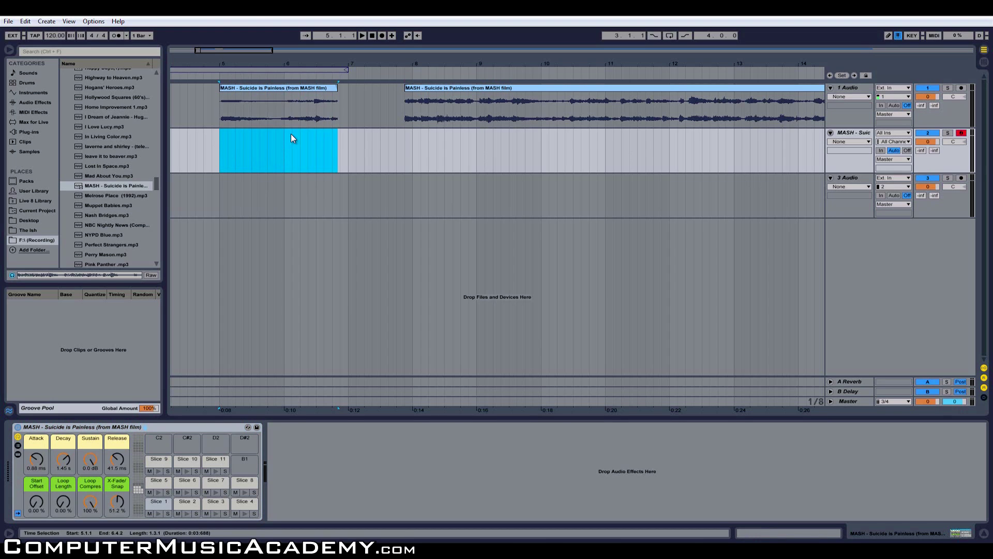
left_click(933, 91)
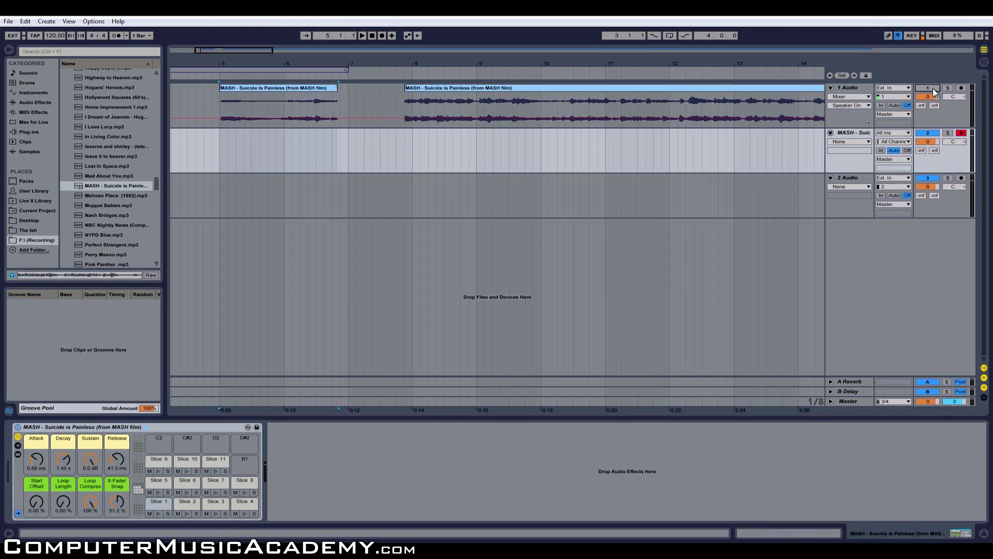
left_click(851, 133)
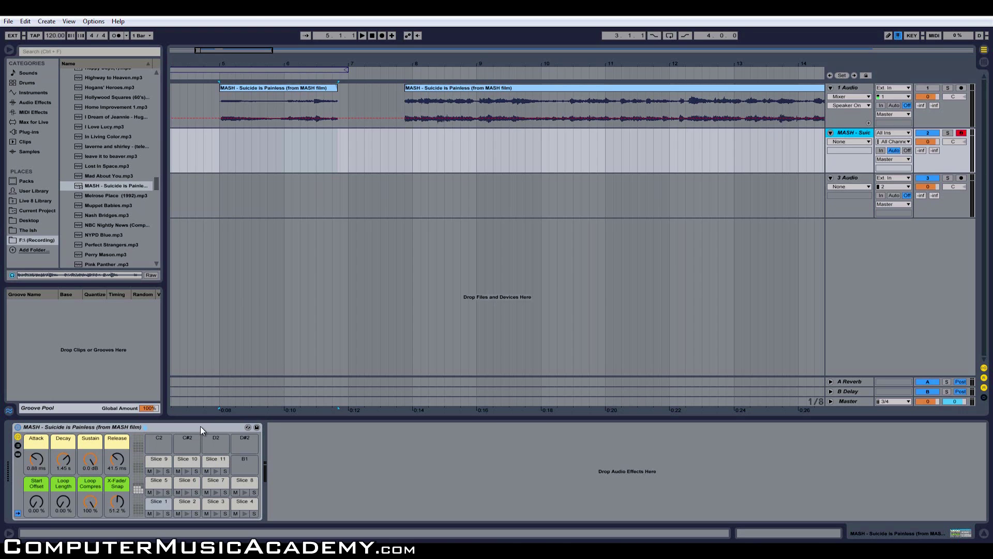
- Audition the drum rack's slices one after another on the armed MIDI track
key("w")
key("s")
key("e")
key("d")
key("f")
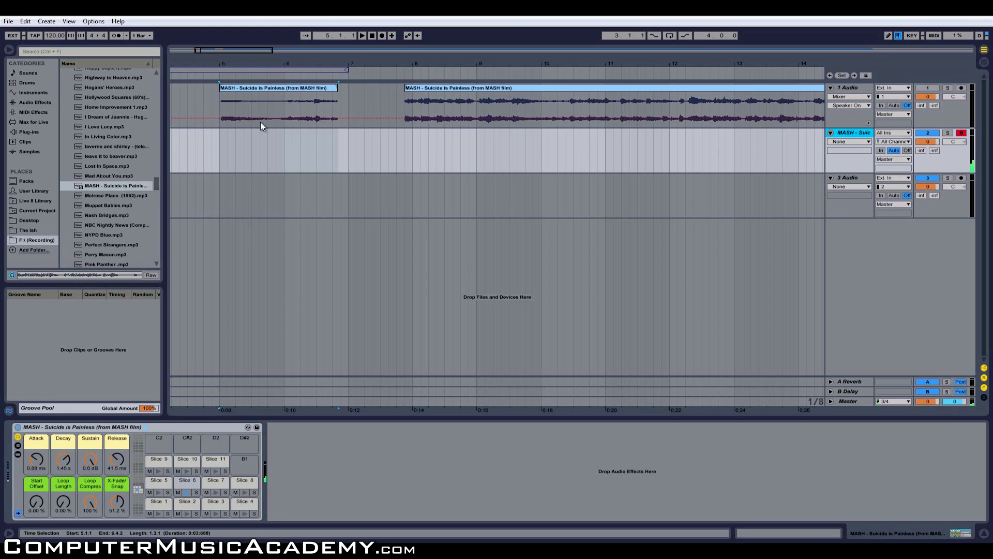
key("t")
key("g")
key("y")
key("h")
key("u")
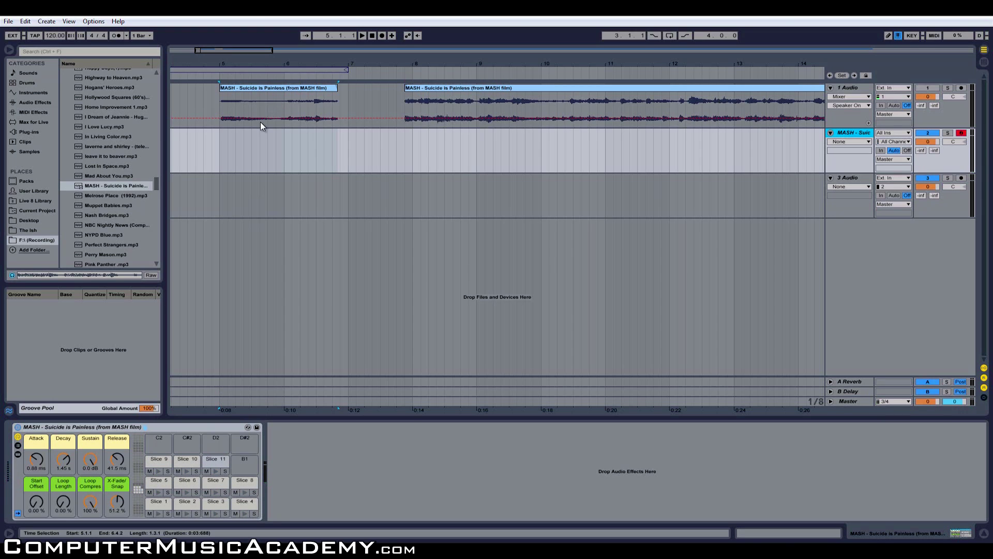
key("d")
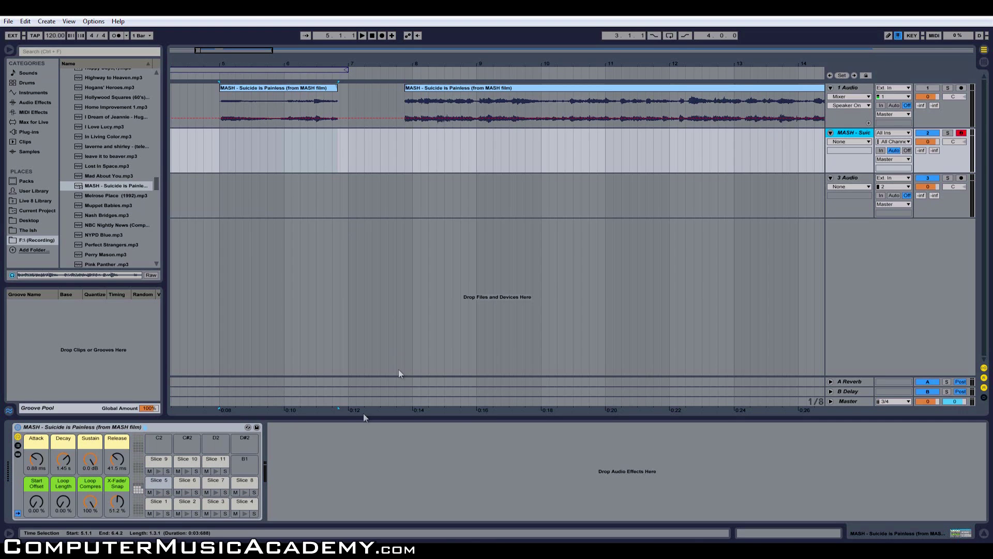
- Add the Note Length MIDI effect before the drum rack, with Note On mode and Length set to 9.30 s
left_click(101, 185)
scroll(103, 155, "up", 2)
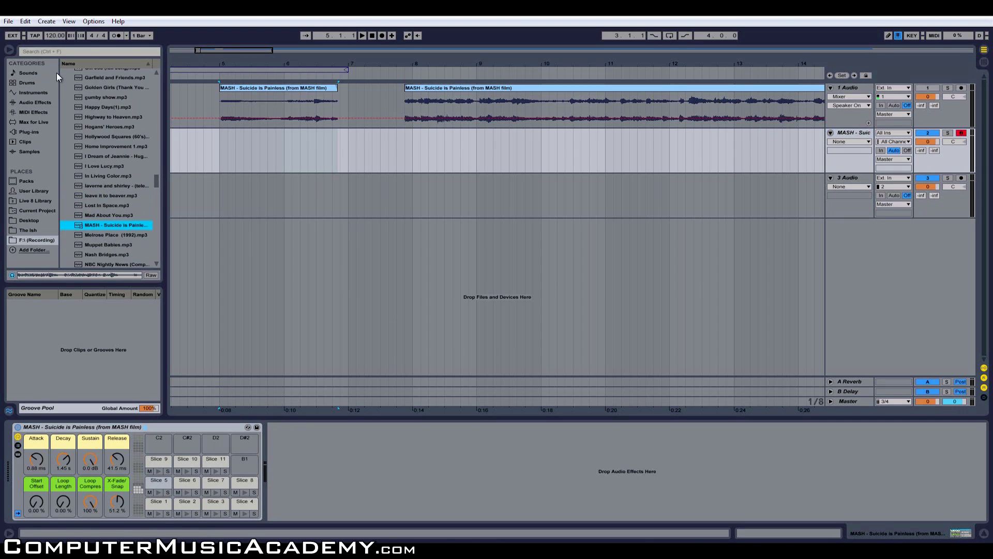
left_click(38, 101)
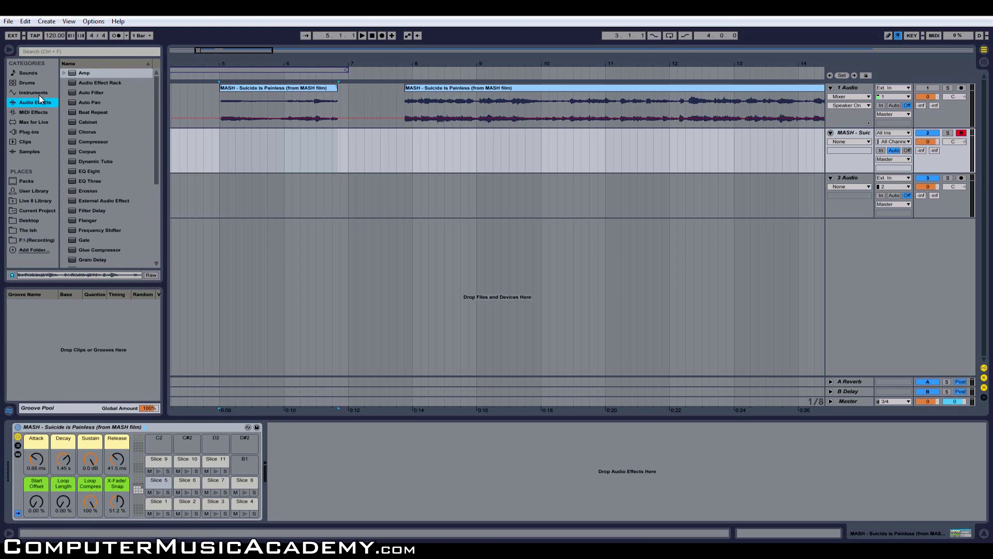
left_click(38, 113)
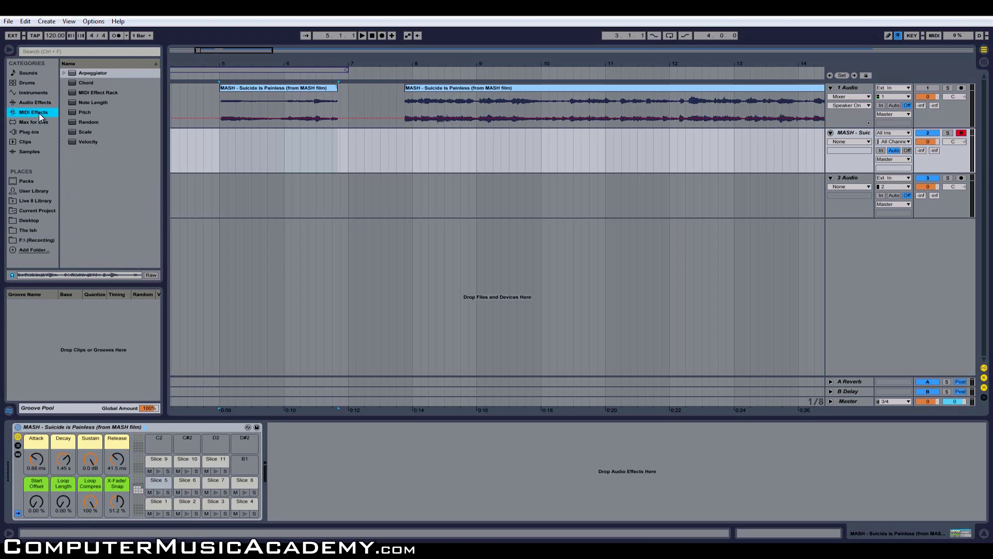
left_click(101, 104)
left_click_drag(21, 464, 30, 483)
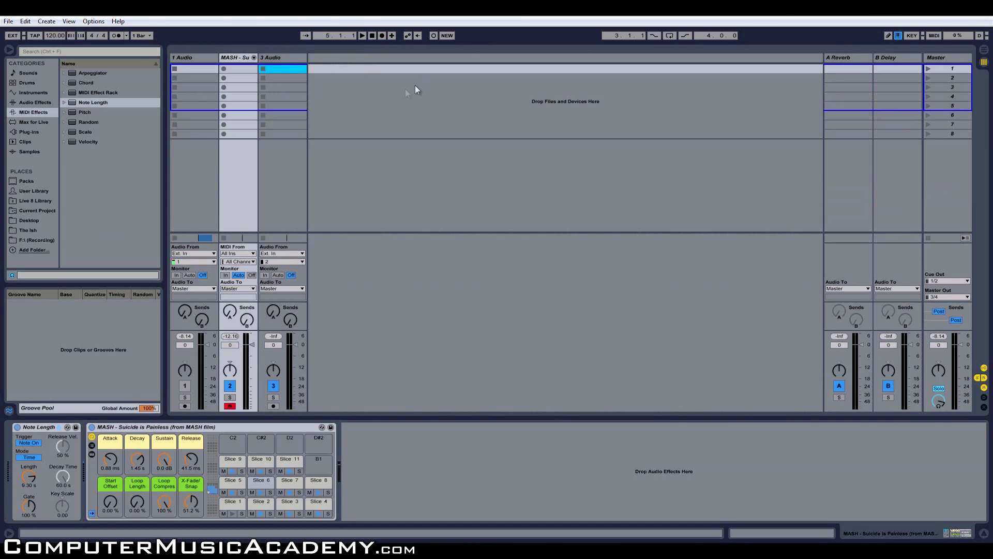
- Set the tempo to 94 BPM and record a MIDI clip of the slices into the sliced track's first Session slot
left_click(54, 37)
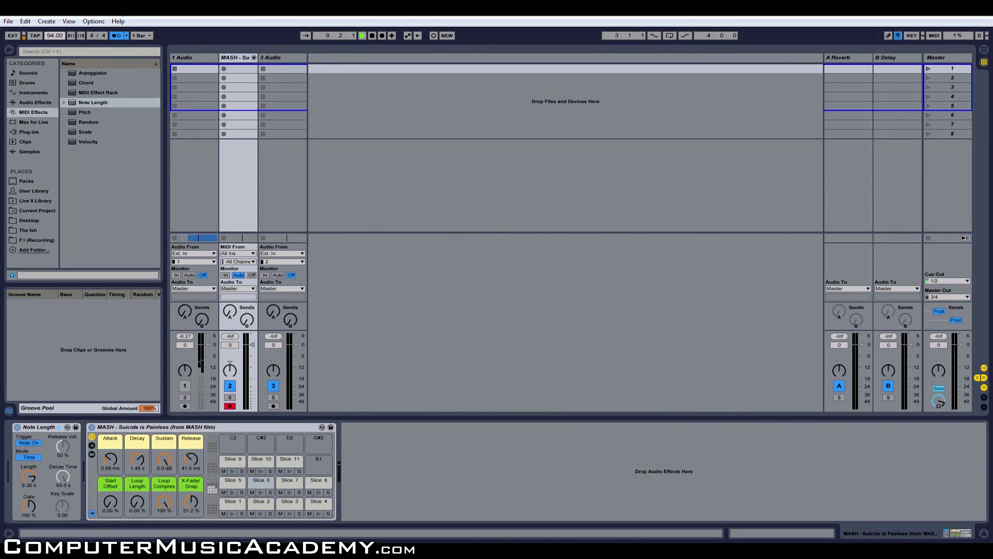
left_click(224, 69)
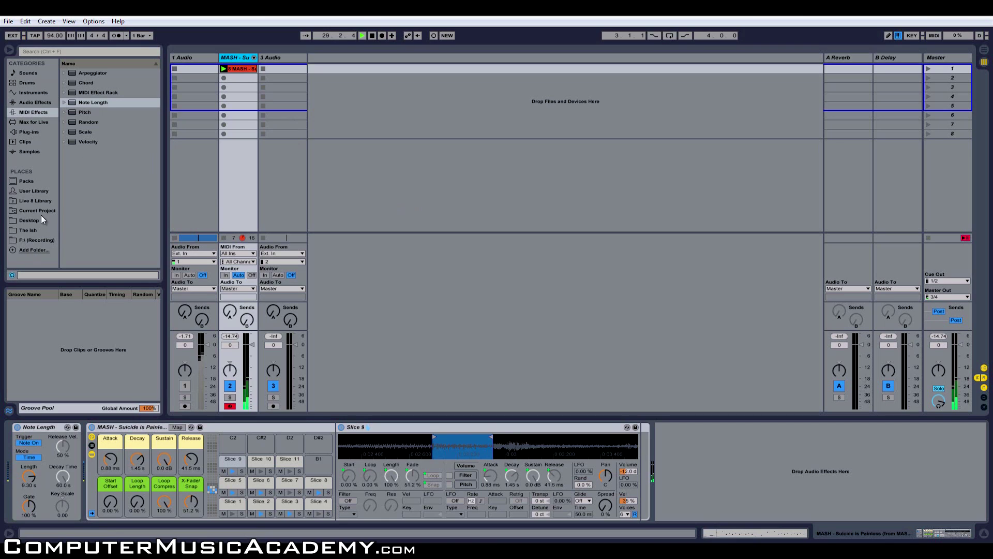
- Load the MPC 16 Swing-60 groove from the Live 8 Library's MPC grooves into the Groove Pool
left_click(24, 201)
left_click(84, 101)
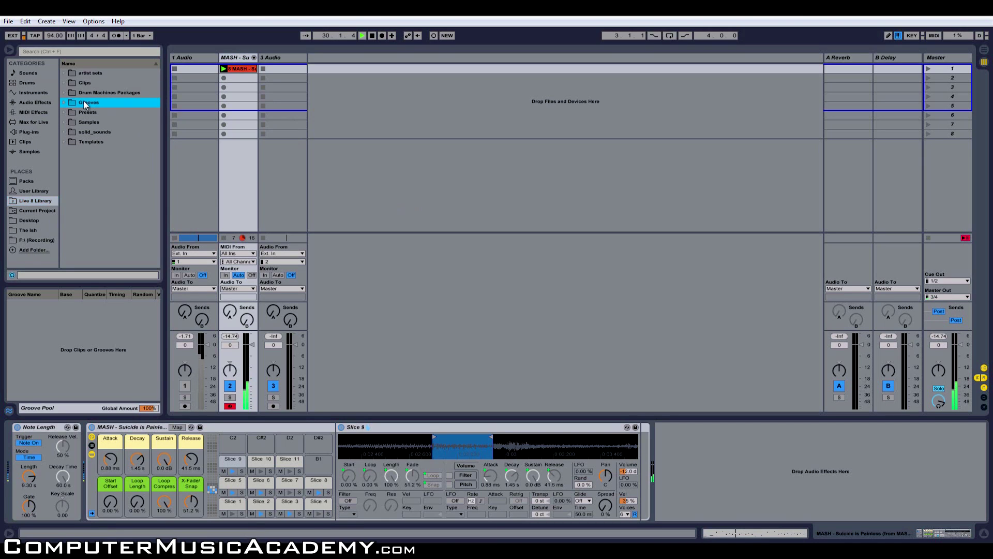
left_click(84, 102)
left_click(69, 141)
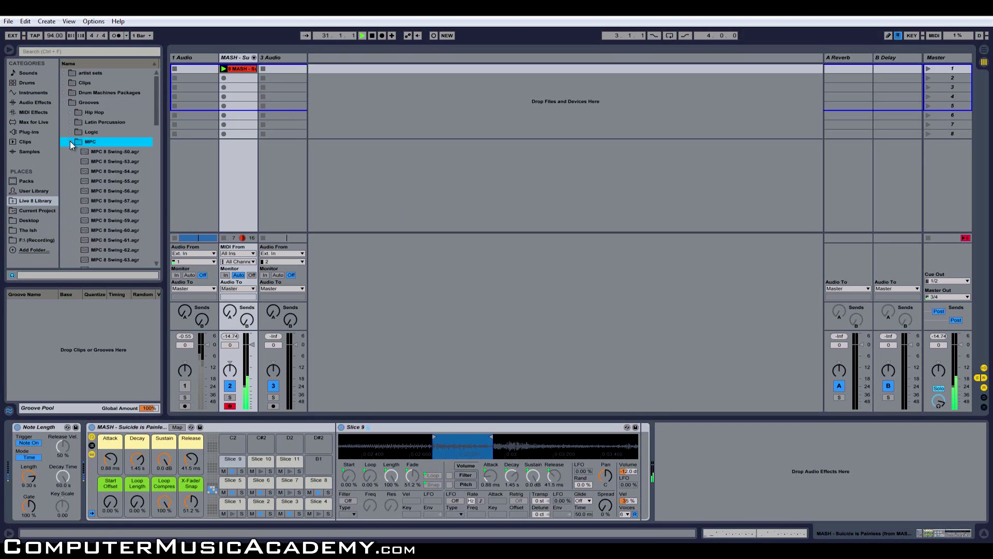
scroll(110, 165, "down", 10)
scroll(110, 166, "down", 6)
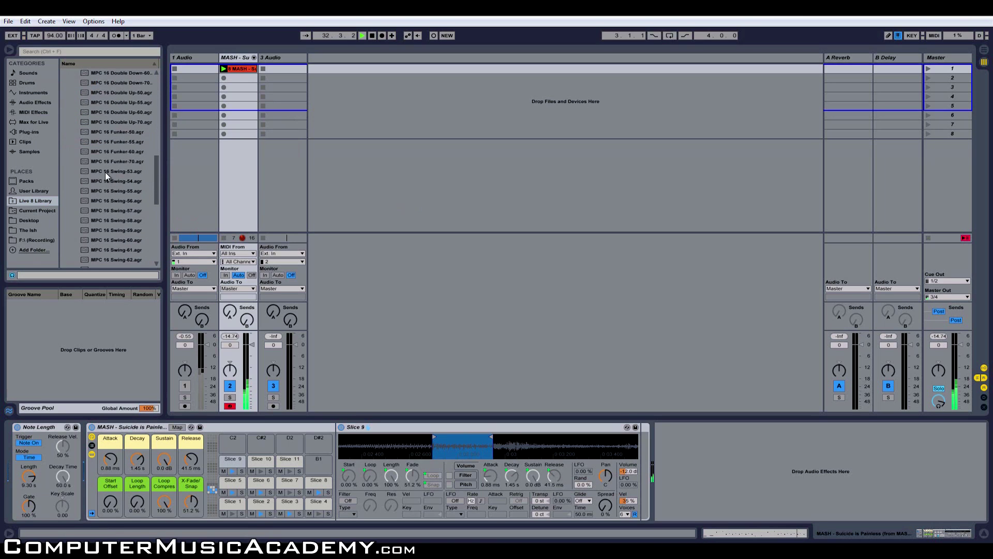
scroll(122, 202, "down", 1)
left_click_drag(125, 230, 95, 306)
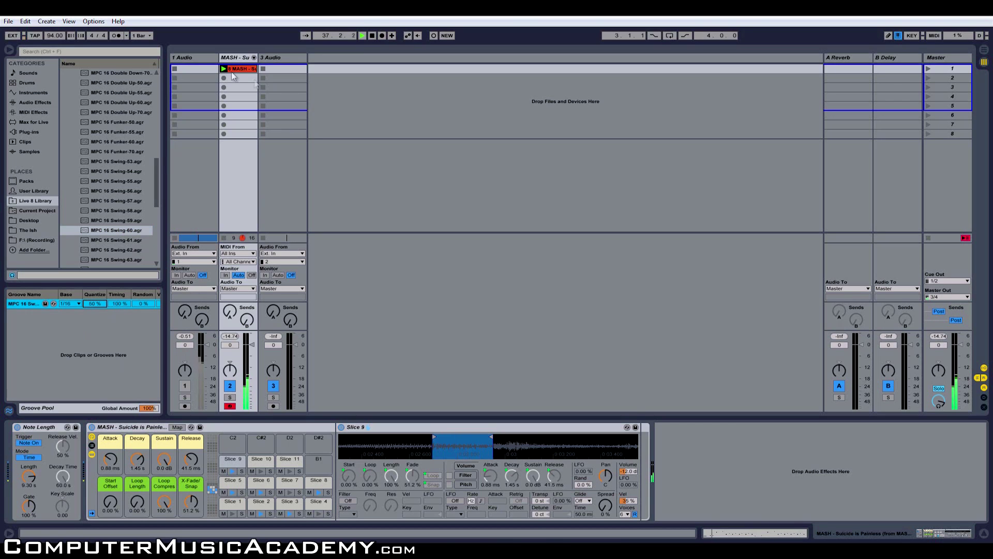
- Assign the MPC 16 Swing-60 groove to the recorded MIDI clip on the sliced track
left_click(239, 69)
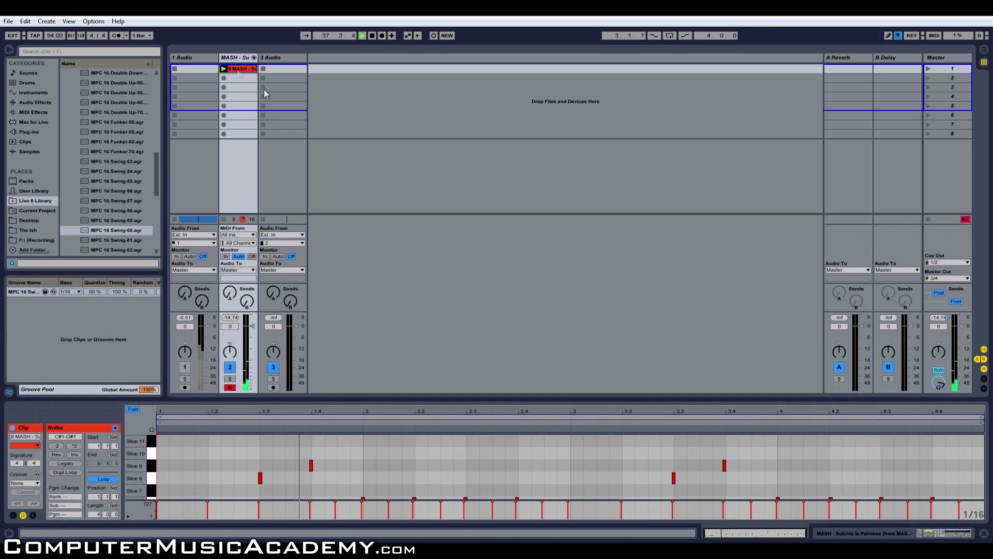
left_click(25, 482)
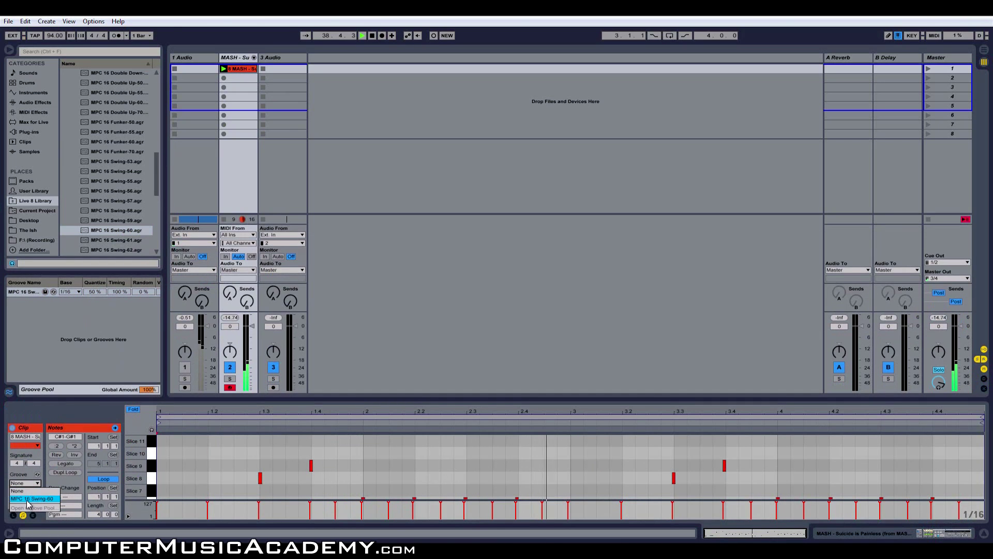
left_click(29, 498)
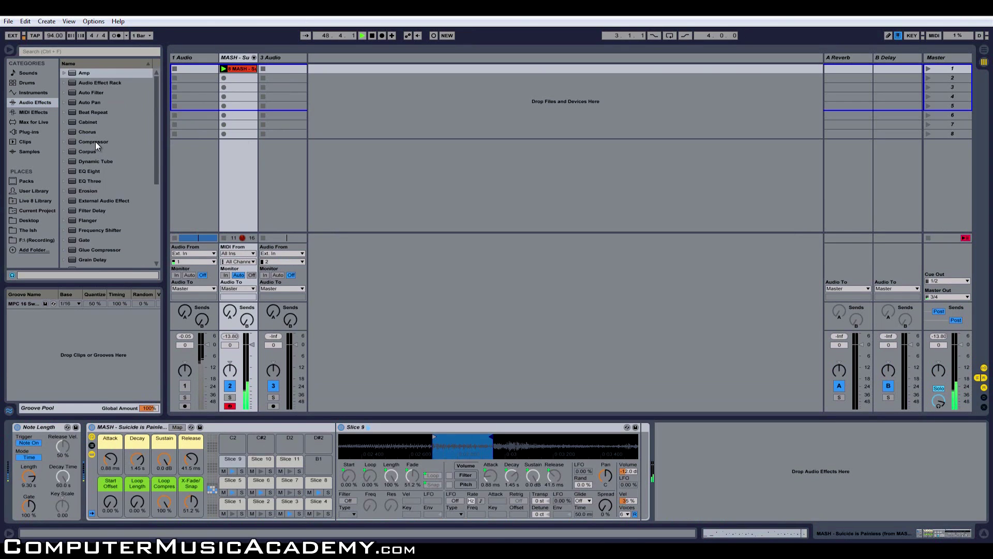
- Add a Glue Compressor after the drum rack, with Makeup at 10.0 dB and Threshold at -27.3 dB
scroll(97, 147, "down", 3)
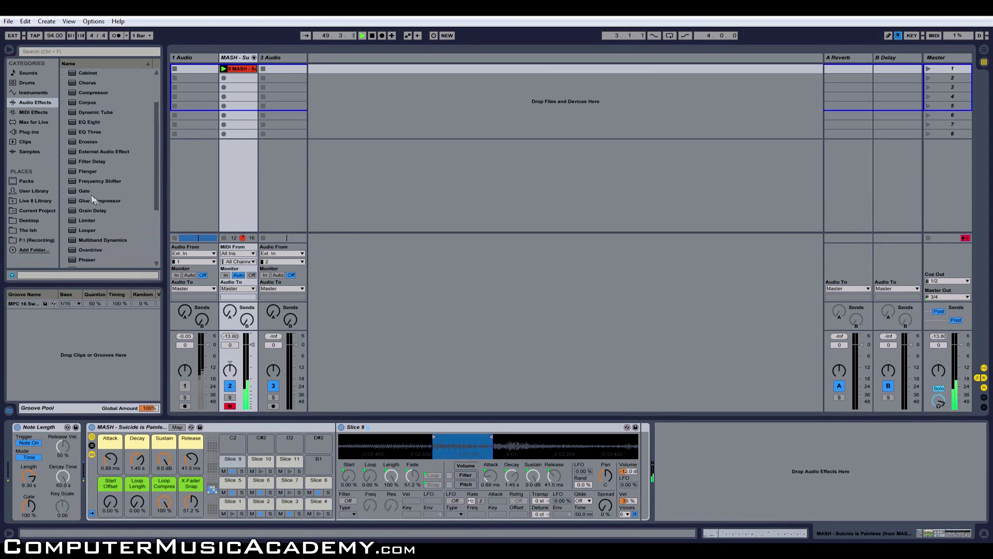
left_click_drag(101, 199, 680, 460)
mouse_move(732, 489)
left_mouse_down()
mouse_move(721, 502)
mouse_move(740, 501)
left_mouse_up()
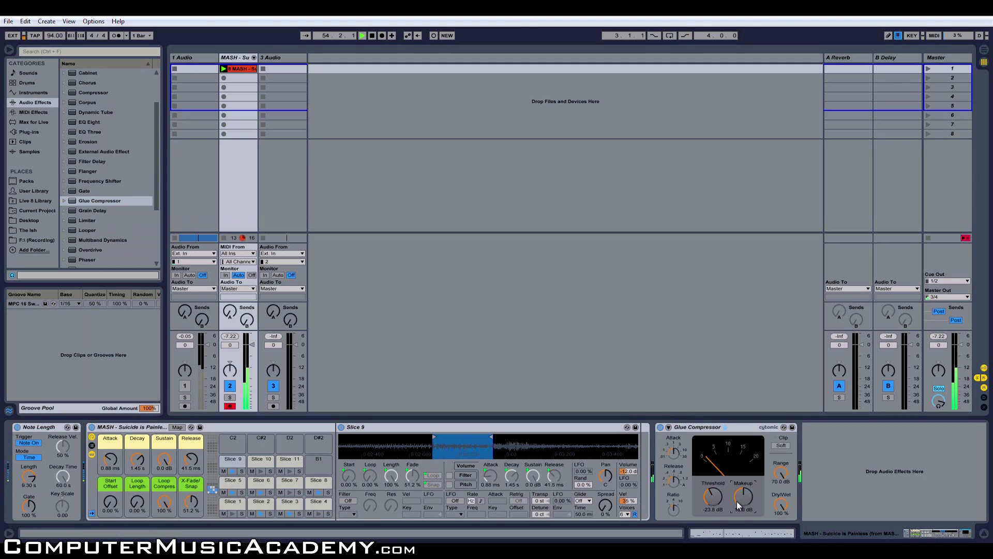
left_click_drag(711, 495, 710, 497)
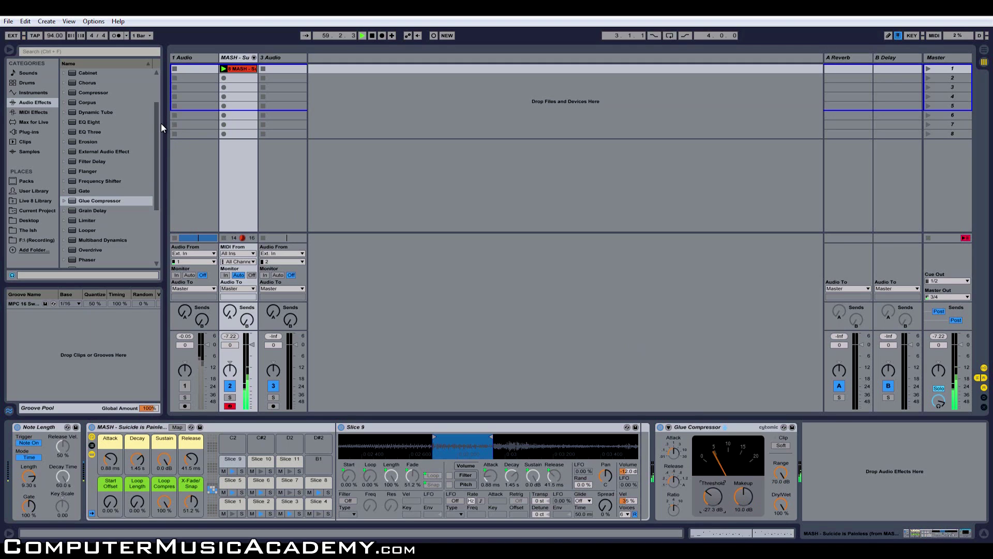
- Insert an EQ Eight between the drum rack and the Glue Compressor, with a low cut on band 3 at 60.0 Hz
left_click_drag(155, 123, 157, 86)
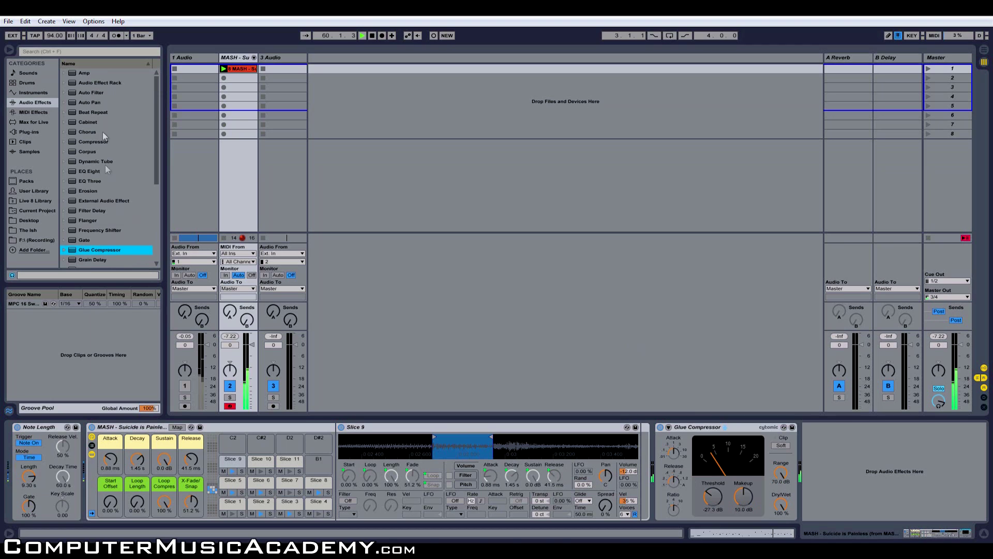
left_click_drag(95, 172, 656, 455)
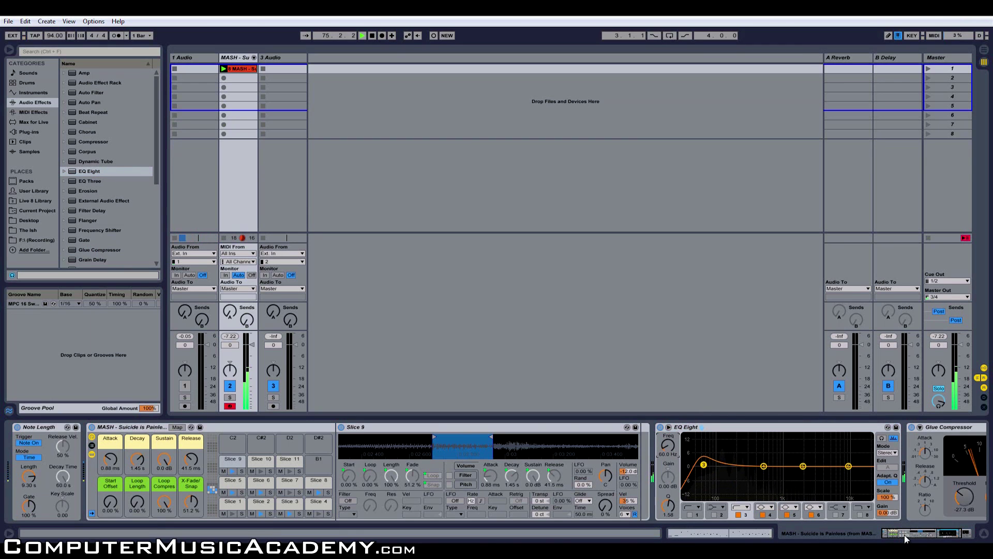
left_click_drag(904, 532, 936, 529)
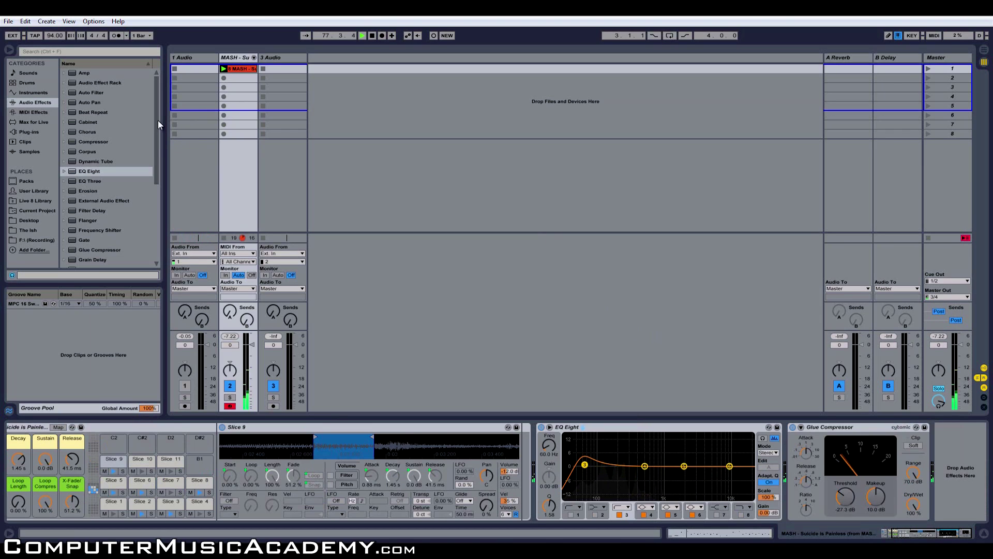
- Insert a Chorus between the EQ Eight and the Glue Compressor and set its Feedback to 21%
left_click_drag(90, 131, 782, 432)
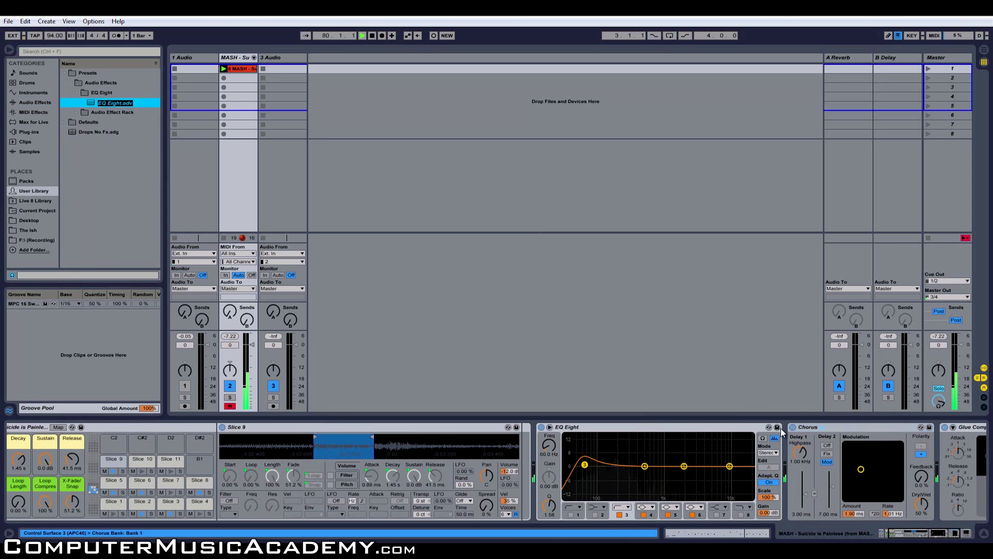
left_click_drag(901, 535, 917, 536)
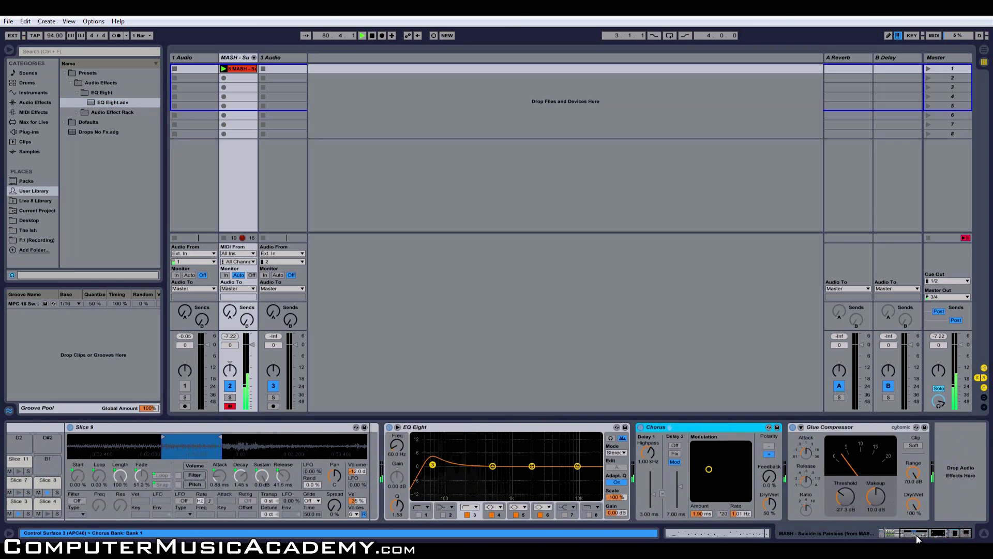
left_click_drag(767, 479, 767, 479)
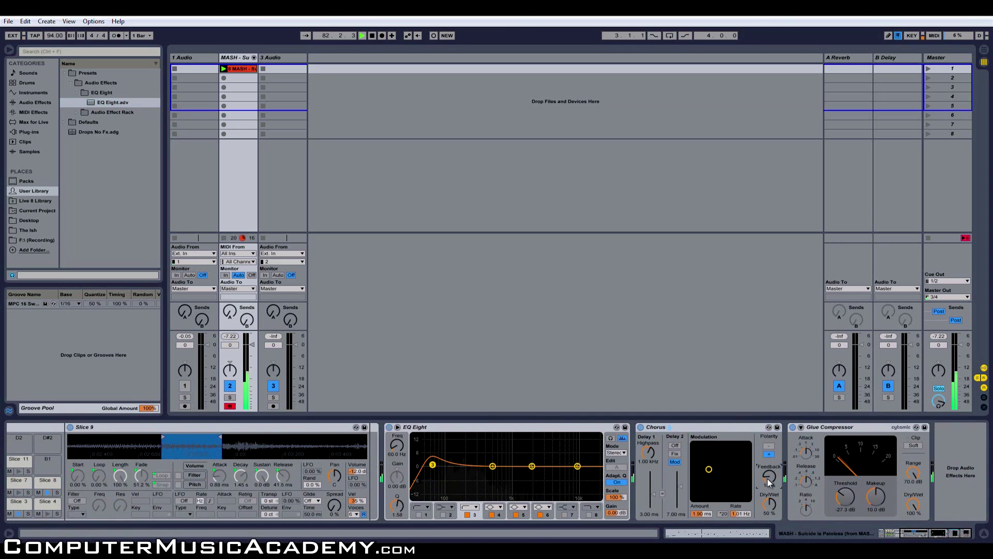
left_click_drag(770, 482, 616, 303)
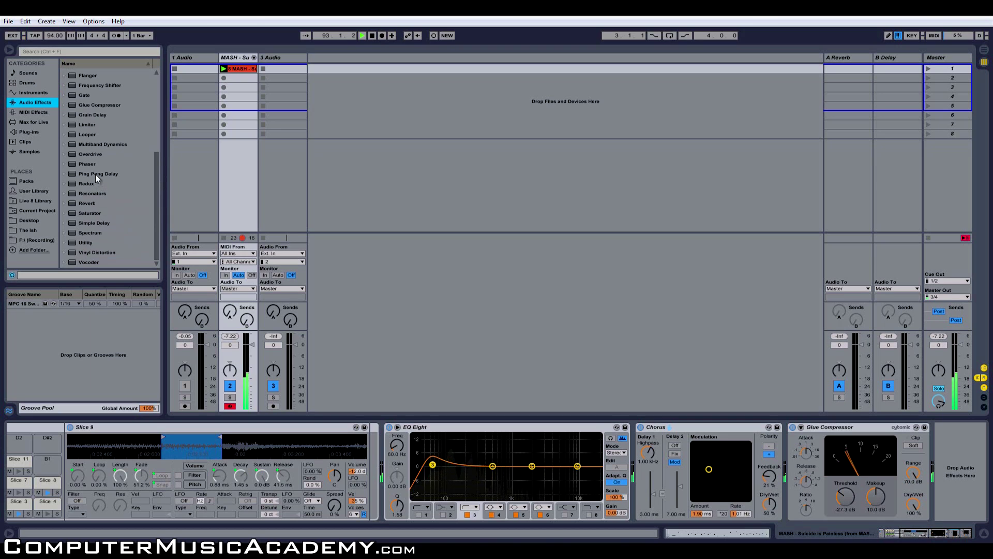
- Add a Ping Pong Delay with Feedback 41% and Dry/Wet 21%, followed by a Saturator with Drive 4.00 dB, after the Glue Compressor
left_click_drag(95, 173, 941, 451)
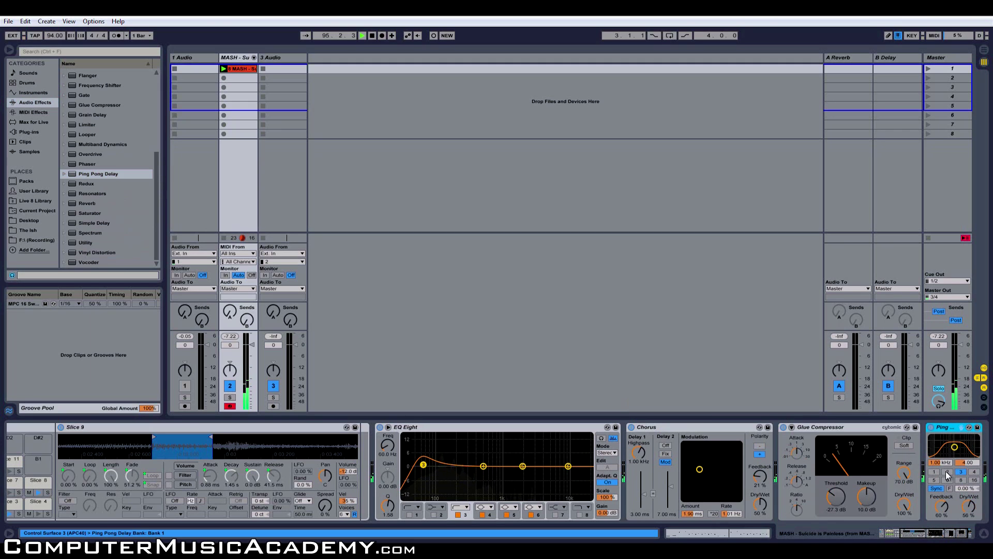
left_click_drag(969, 502, 971, 508)
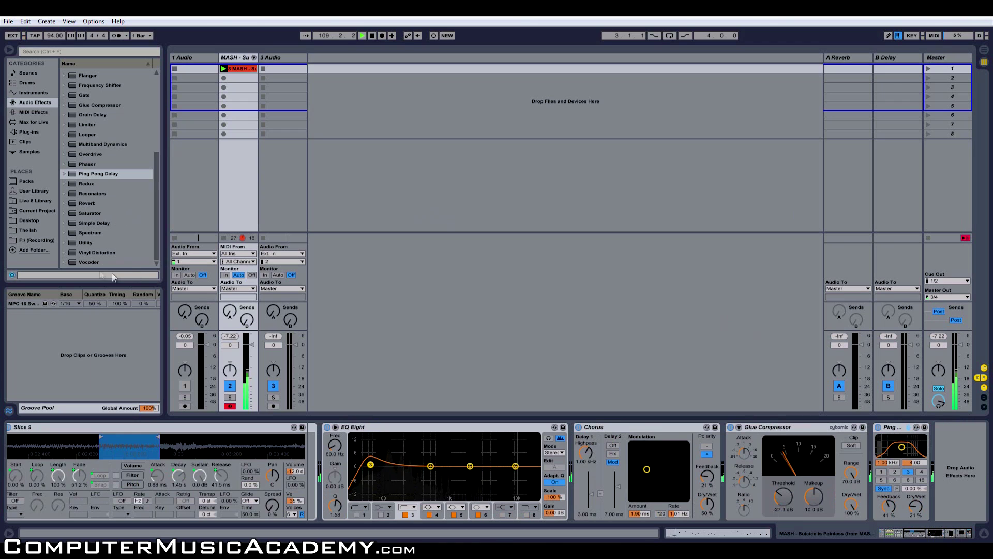
left_click_drag(93, 213, 949, 468)
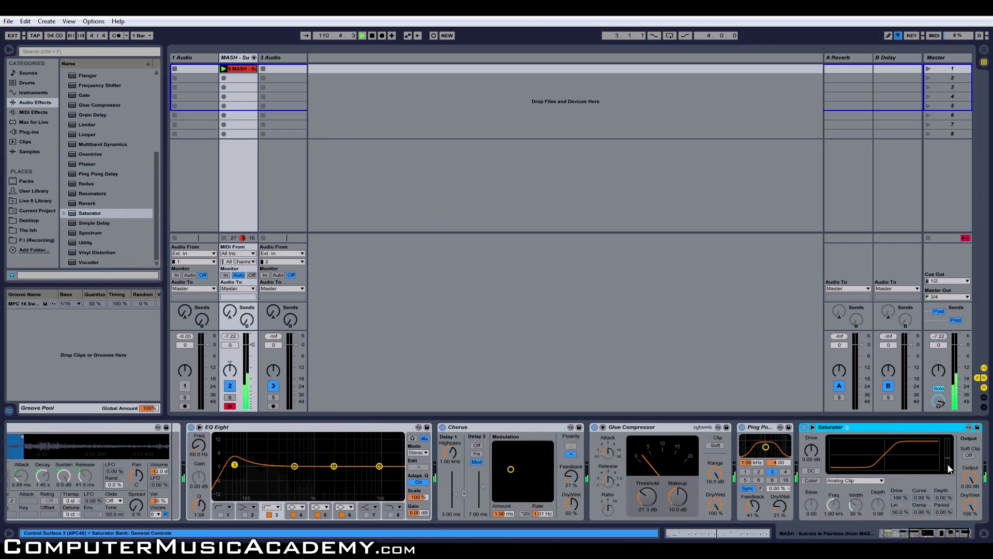
left_click_drag(811, 453, 812, 455)
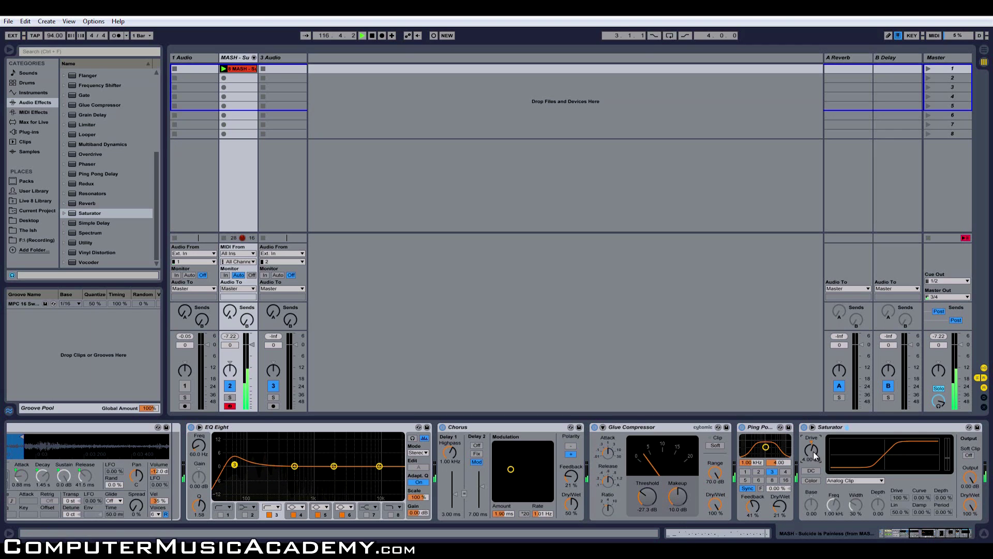
mouse_move(923, 536)
left_mouse_down()
mouse_move(905, 537)
mouse_move(928, 537)
left_mouse_up()
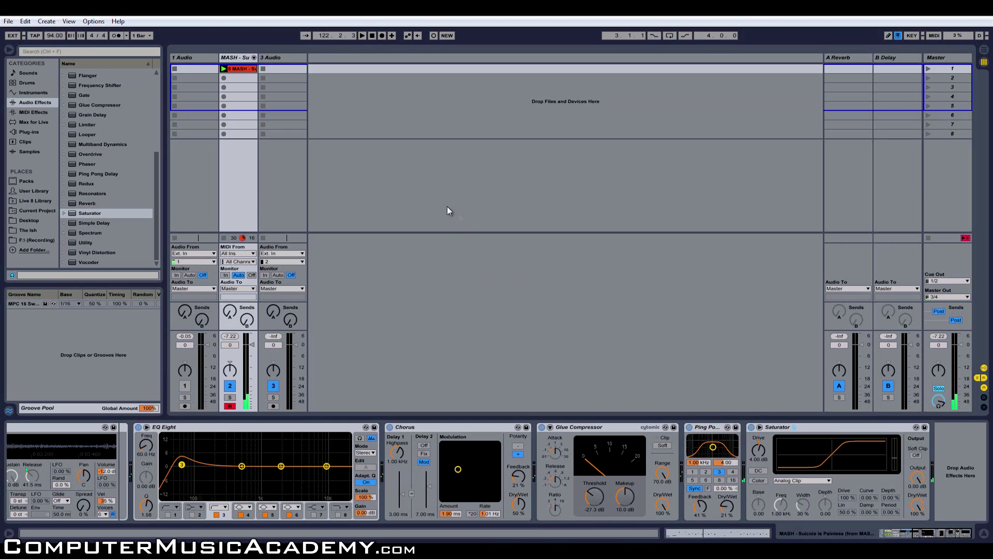
- Start saving the Live Set under a new name and create a folder named CMA WHA 9 in Ableton Sessions
left_click(9, 22)
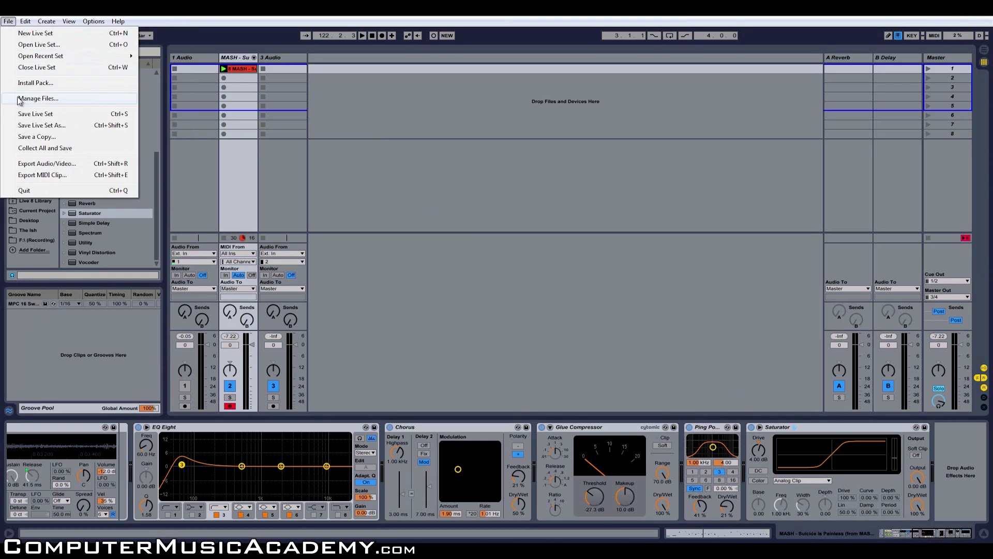
left_click(36, 125)
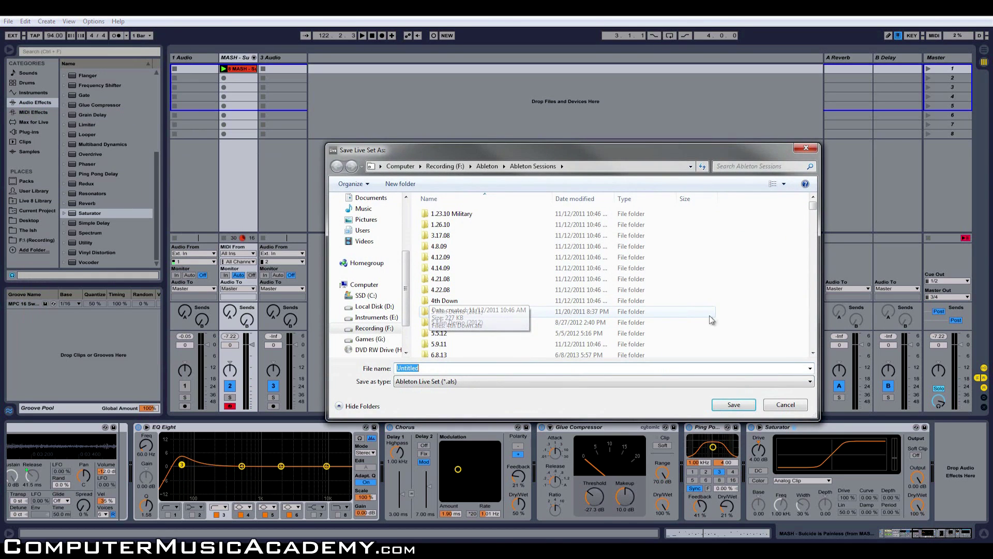
right_click(745, 308)
mouse_move(838, 425)
left_click(874, 417)
type("CMA")
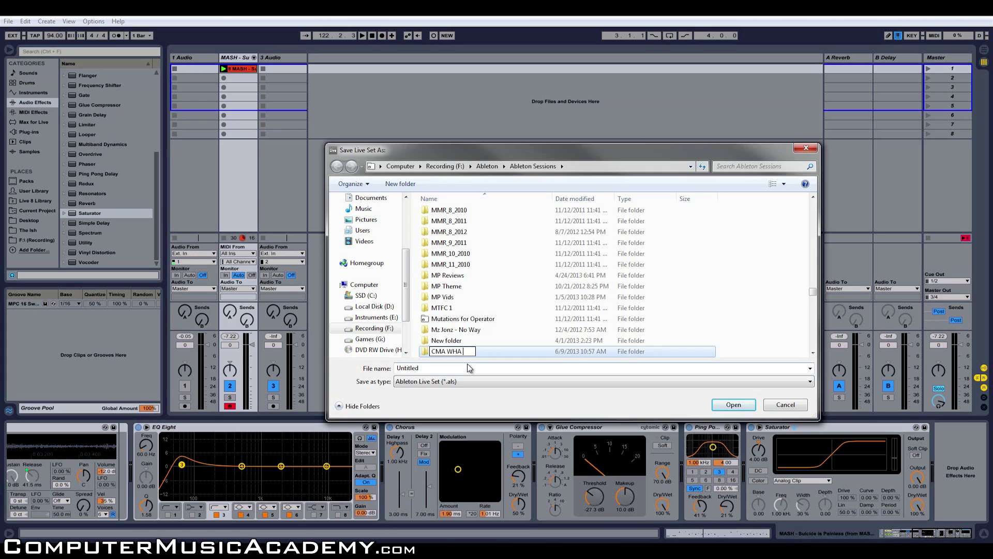
type("WHA 9")
key("Return")
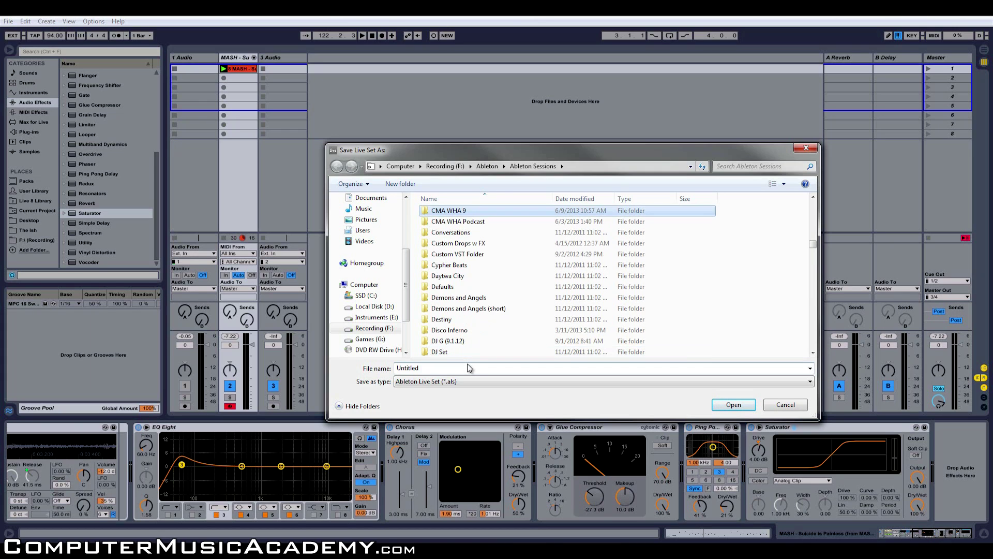
- Save the Live Set as CMA WHA 9 inside the new CMA WHA 9 folder
double_click(448, 212)
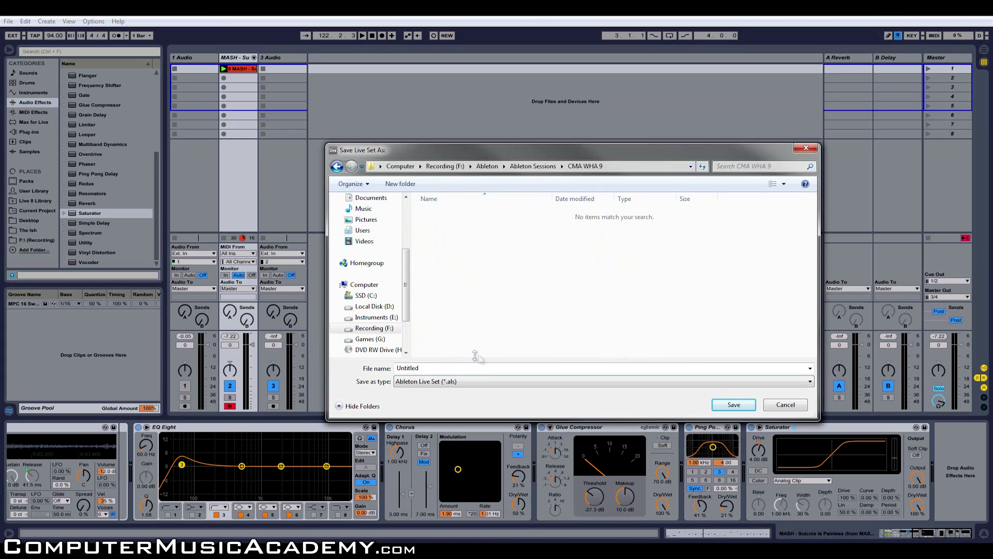
double_click(441, 368)
type("CMA WHA 9")
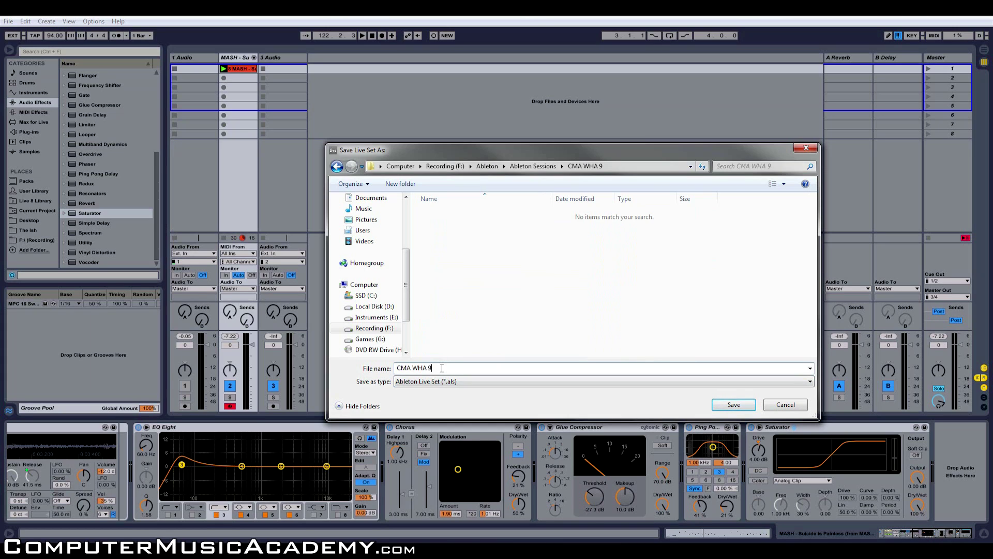
key("Return")
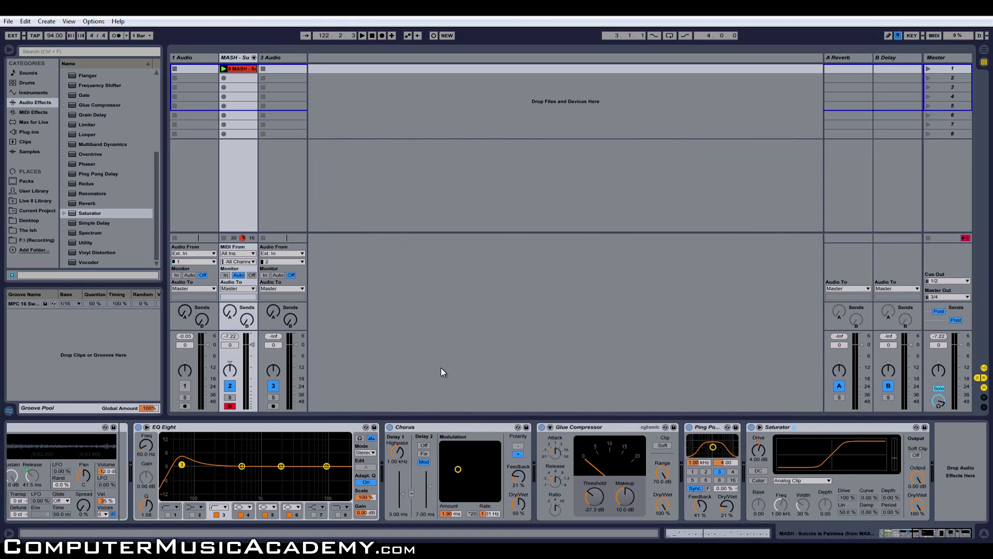
- Collect all and save the set, copying files from elsewhere, other Projects and the User Library, but not Factory Packs
left_click(8, 21)
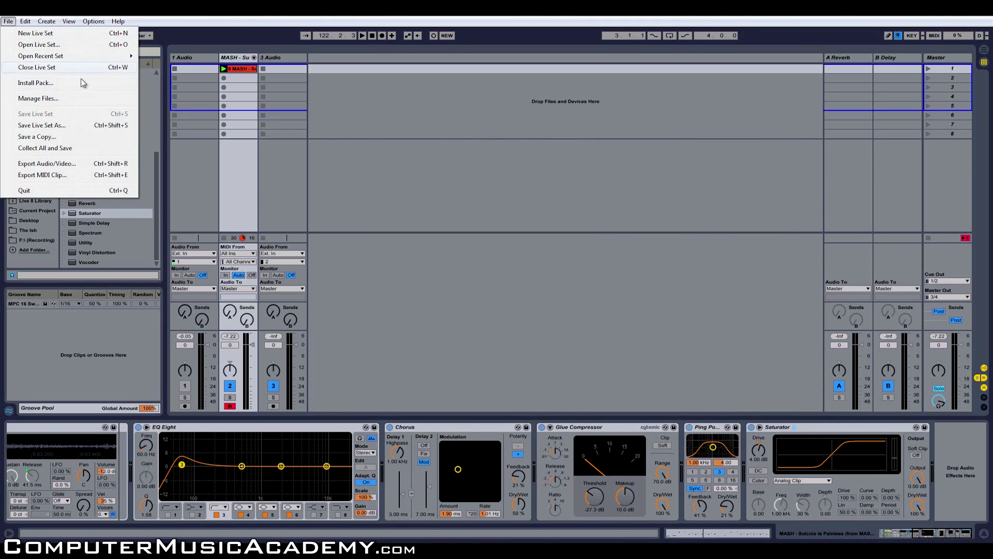
left_click(32, 150)
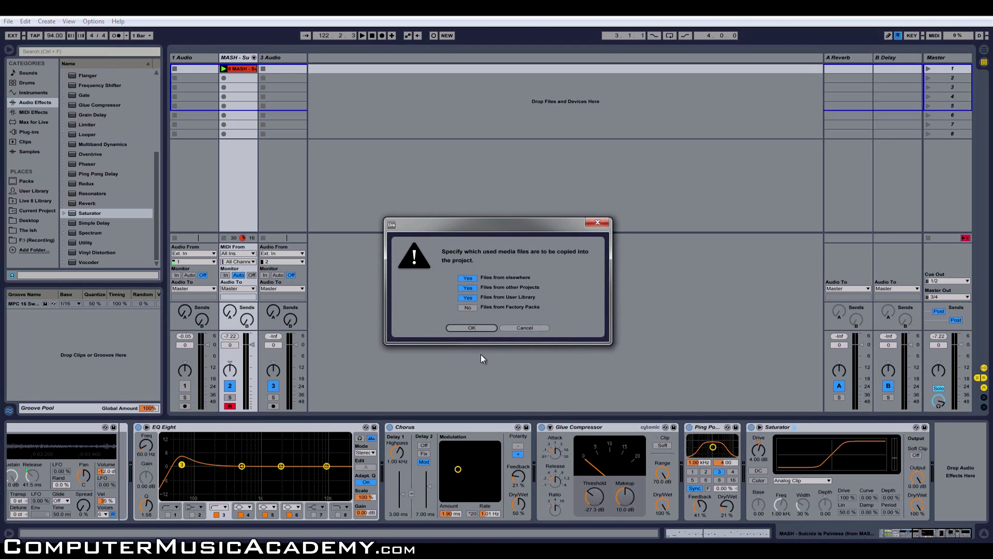
left_click(472, 332)
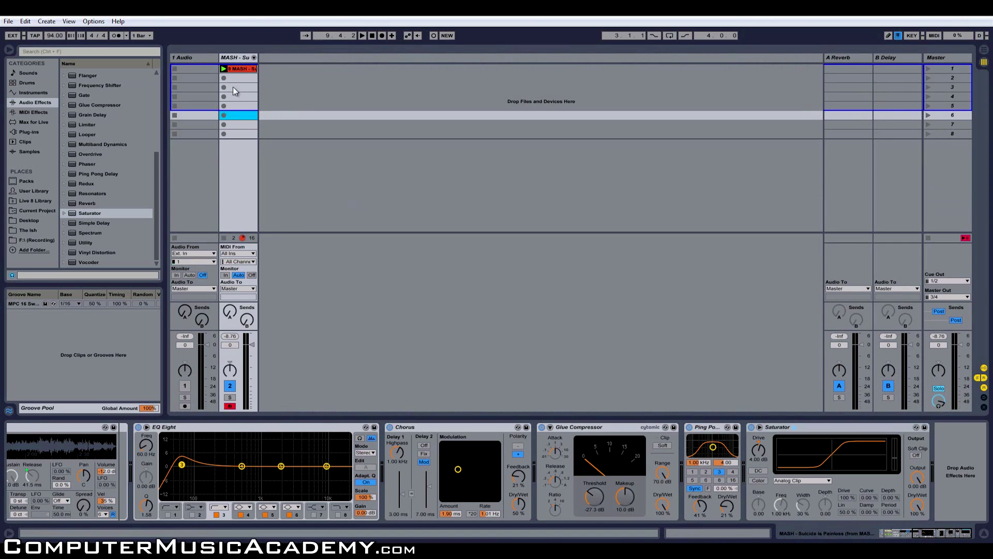
- Create a new track with an empty Drum Rack and load Kick (7).wav from The Ish's Kickz folder onto its C1 pad
left_click(304, 96)
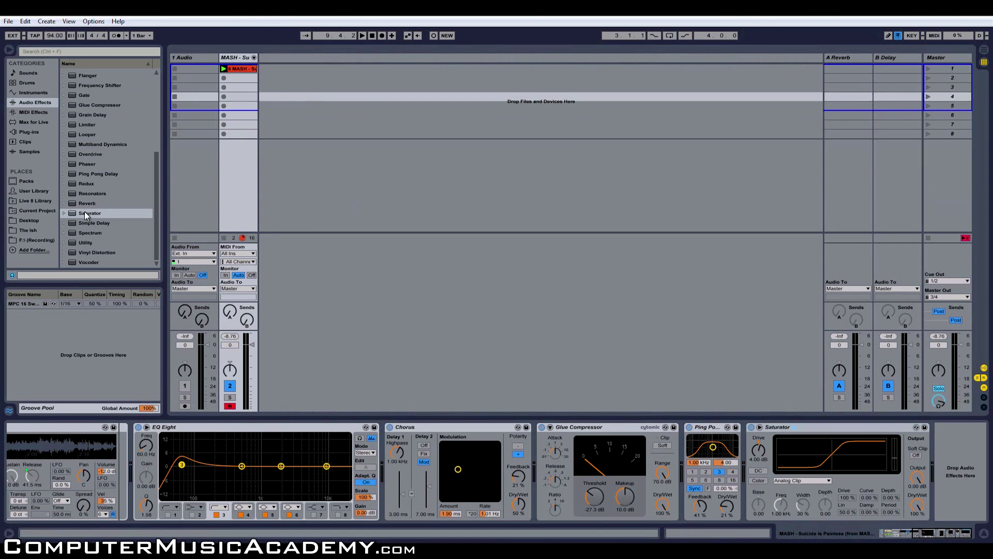
left_click(38, 240)
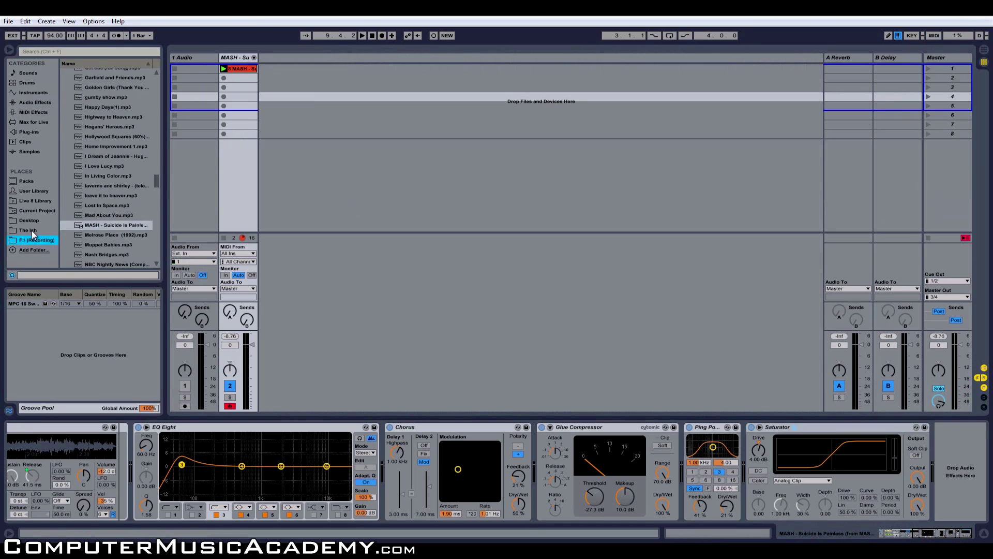
left_click(30, 230)
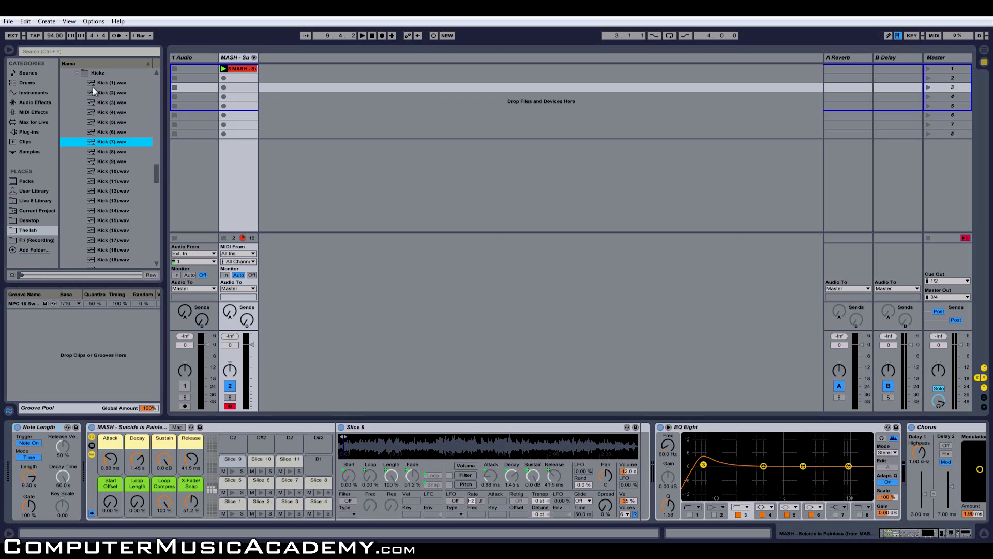
left_click(43, 94)
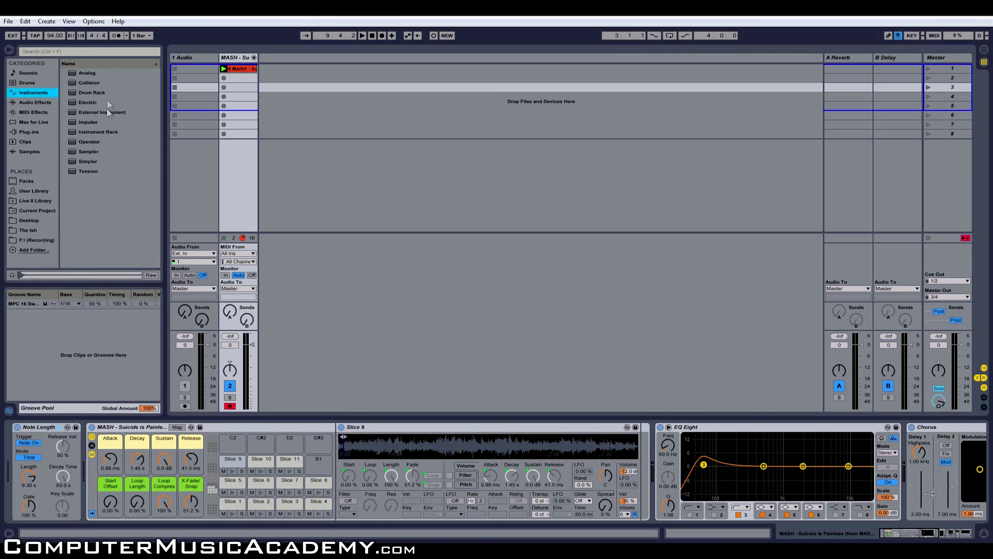
left_click_drag(92, 93, 327, 111)
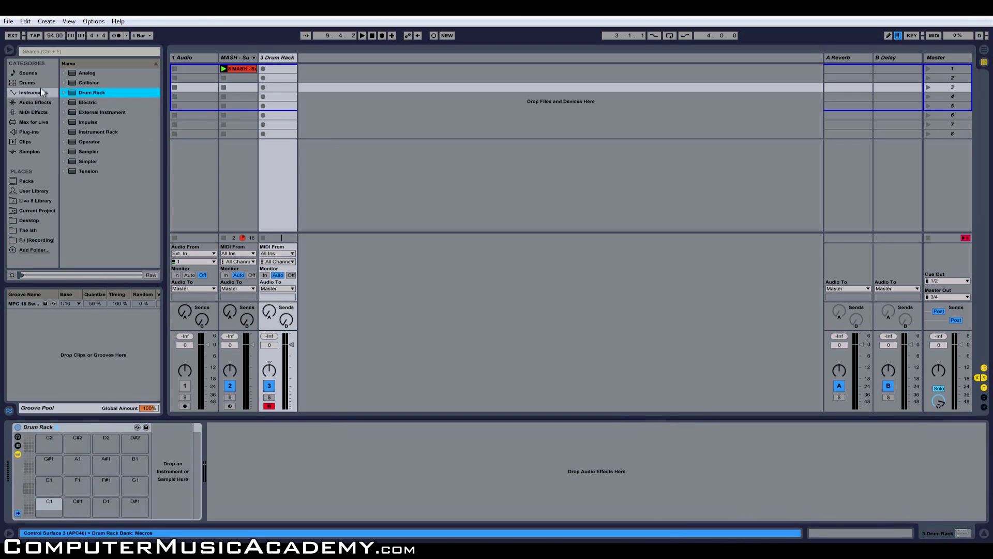
left_click(30, 229)
left_click_drag(108, 142, 54, 506)
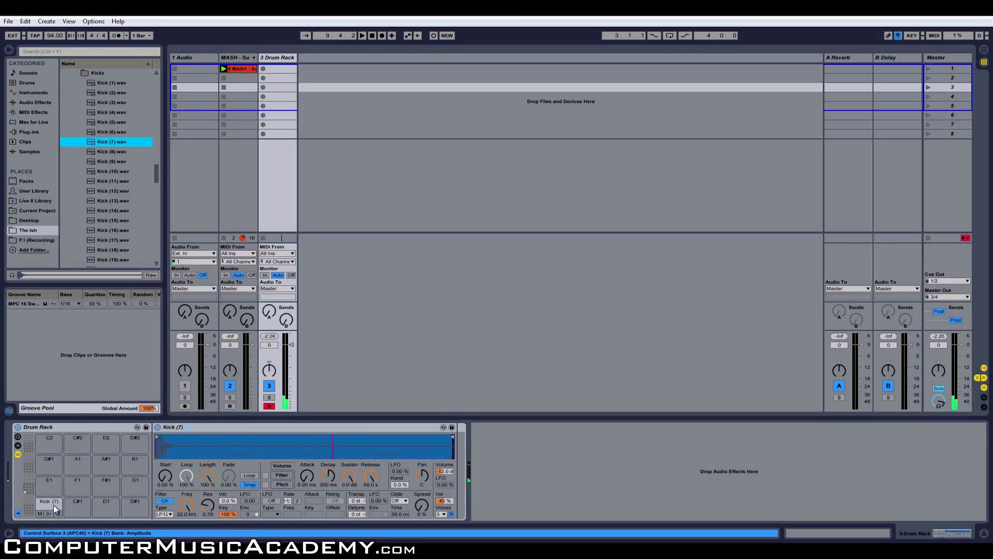
- Load Snare (1).wav from The Ish's Snarez folder onto the Drum Rack's C#1 pad
left_click(76, 72)
left_click(114, 103)
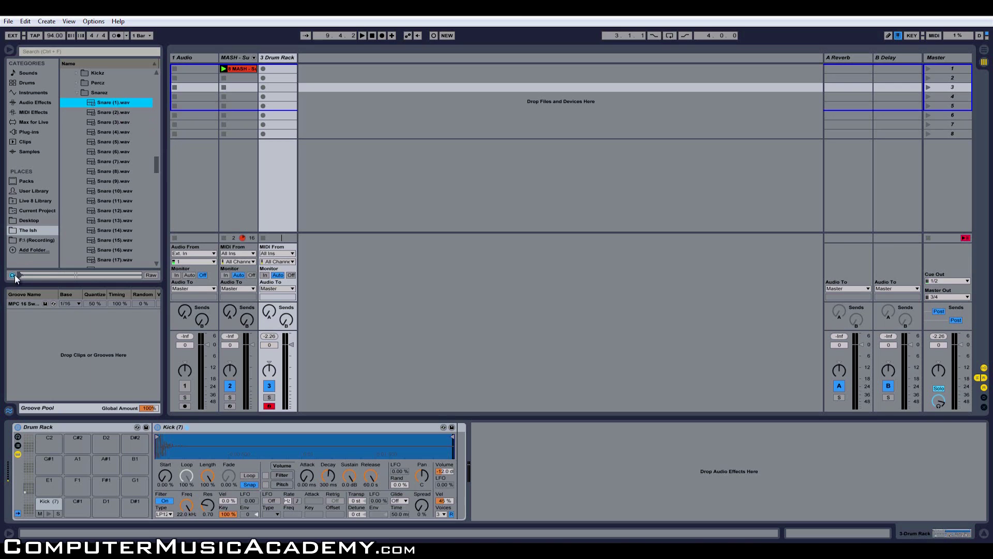
left_click_drag(110, 98, 85, 504)
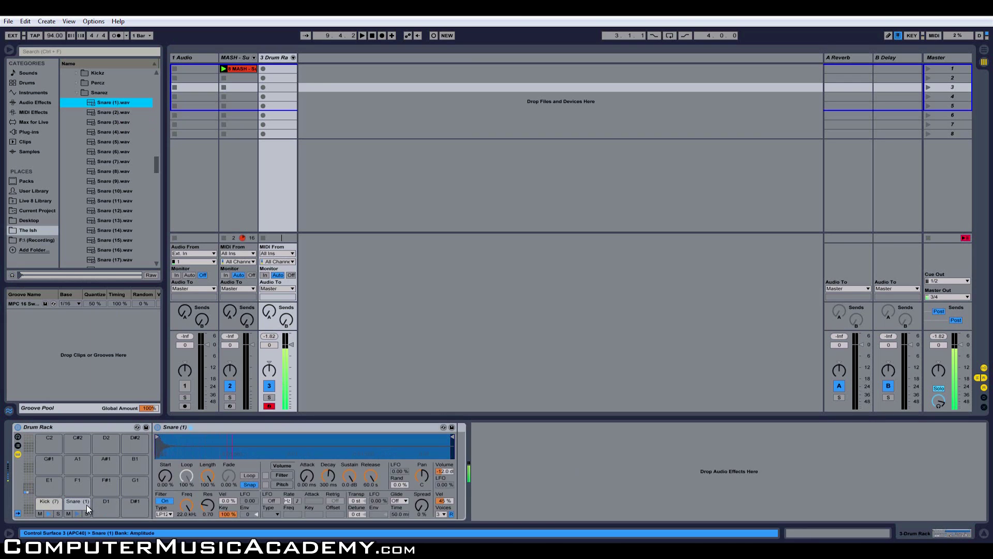
- Record a four-bar Kick (7) and Snare (1) pattern into the Drum Rack track's first clip slot and open the clip's notes
left_click(264, 71)
left_click(264, 71)
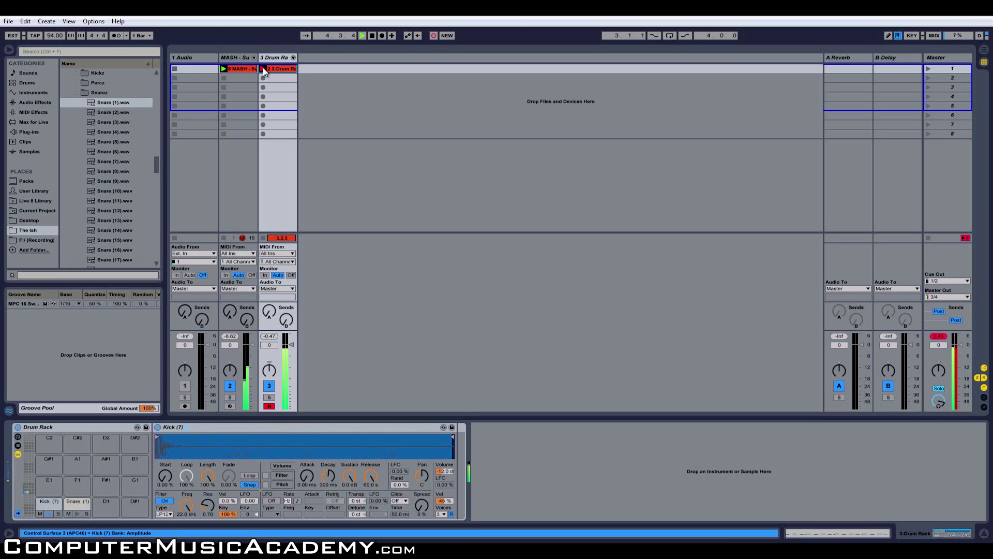
left_click(264, 69)
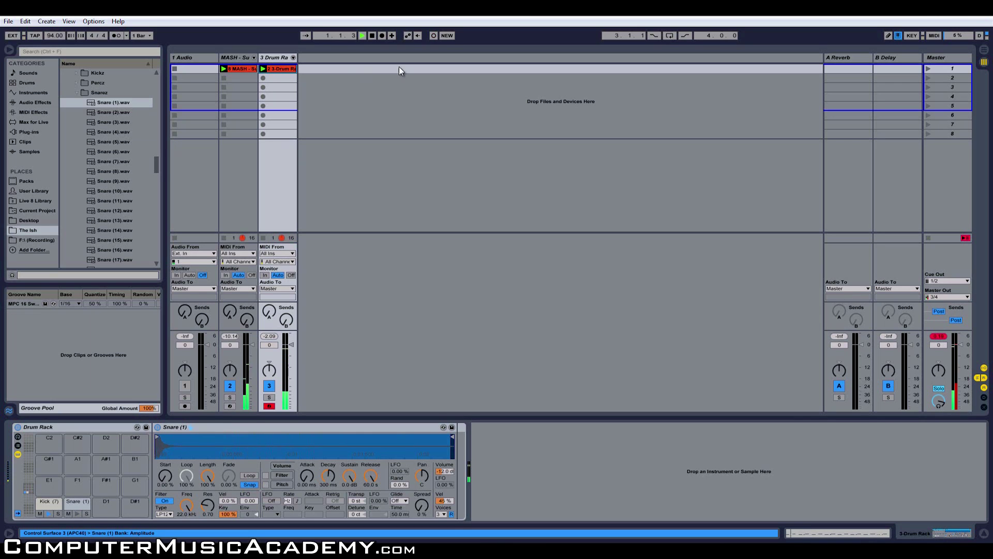
double_click(279, 75)
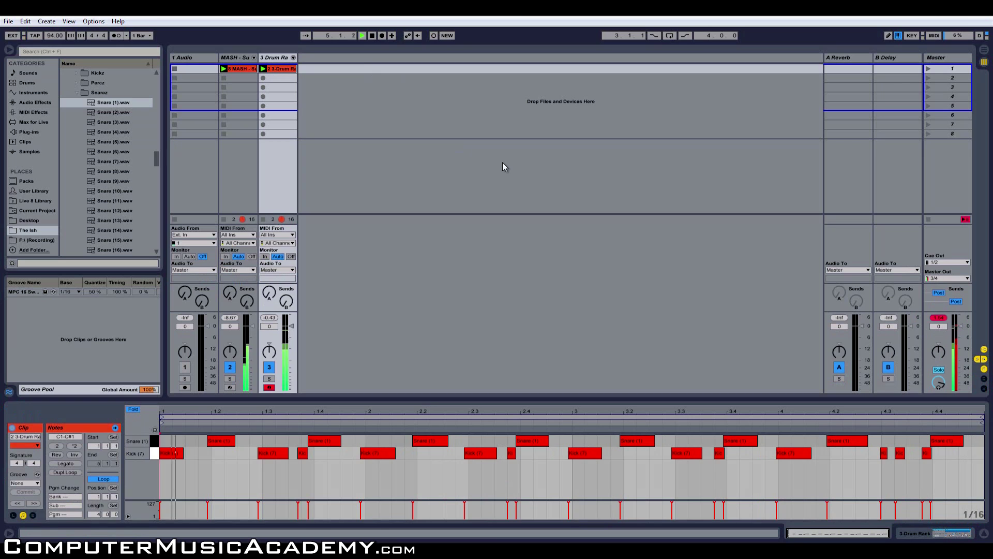
- Apply the MPC 16 Swing-60 groove to the drum clip and commit it to the notes
left_click(36, 484)
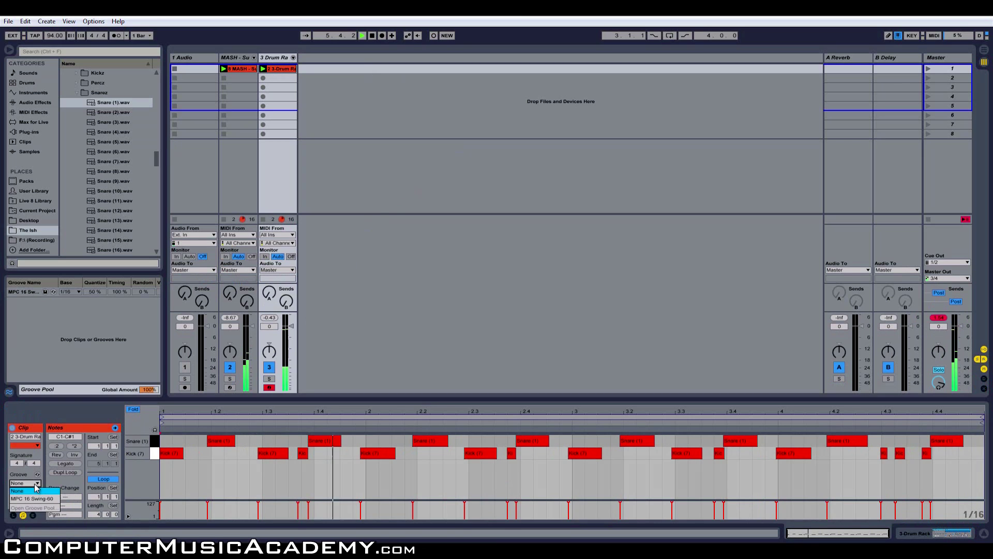
left_click(32, 498)
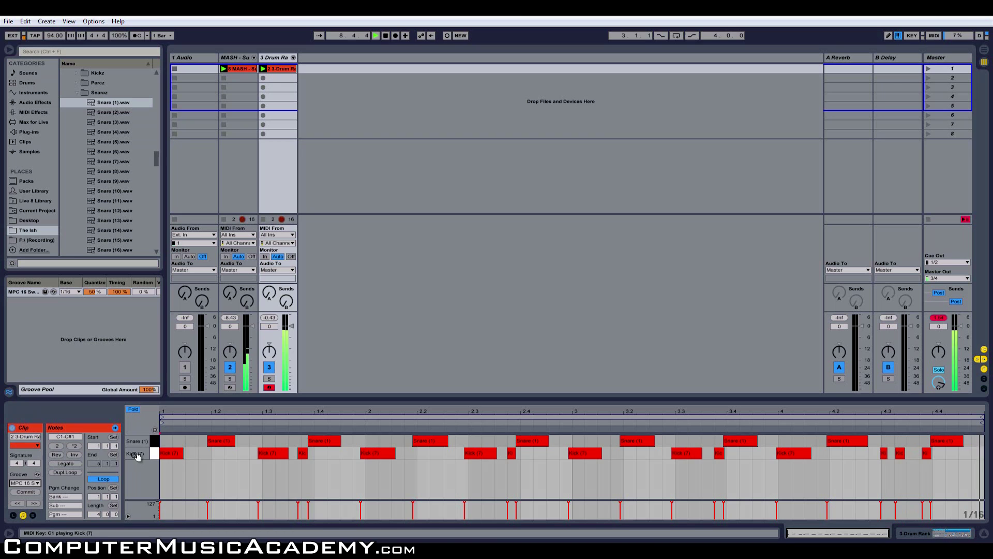
left_click(30, 492)
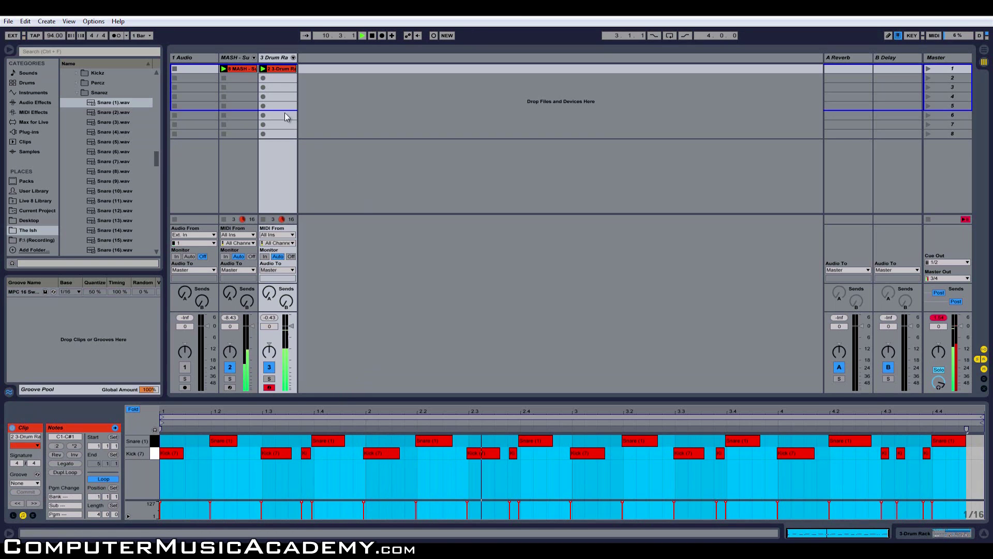
- Arm the MASH track, overdub a Slice 10 note at 4.4 in its clip, and delete the Slice 6 and Slice 5 notes there
left_click(246, 60)
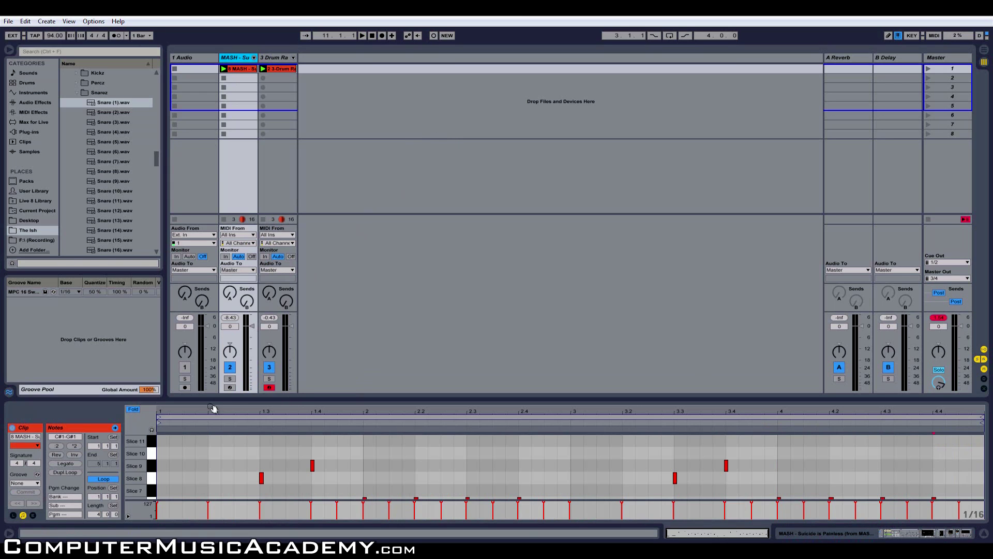
left_click(230, 387)
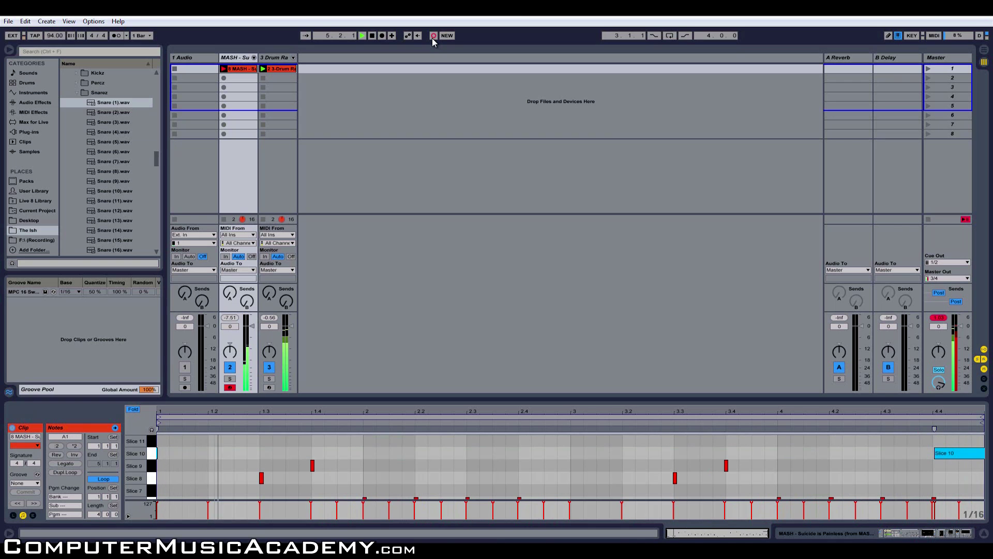
scroll(924, 476, "down", 4)
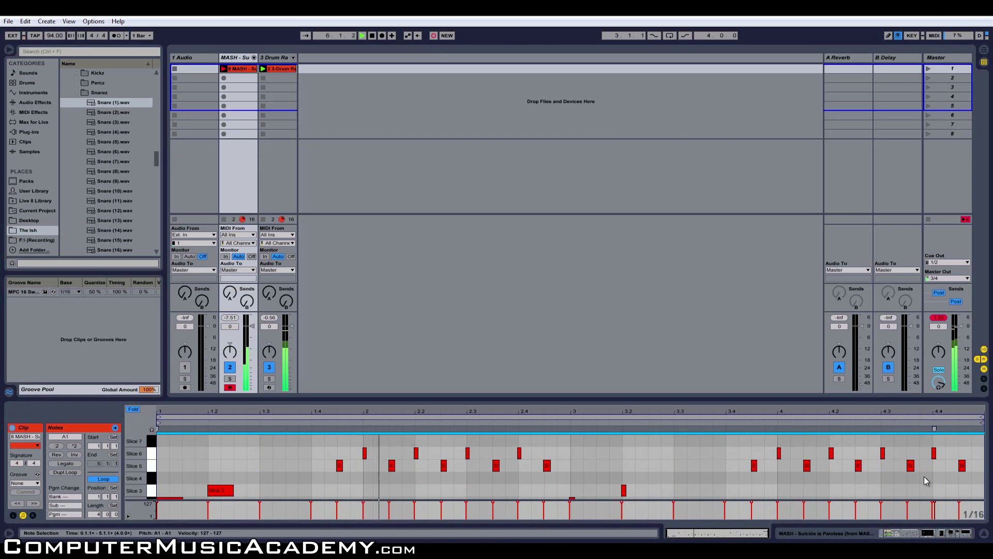
left_click(933, 454)
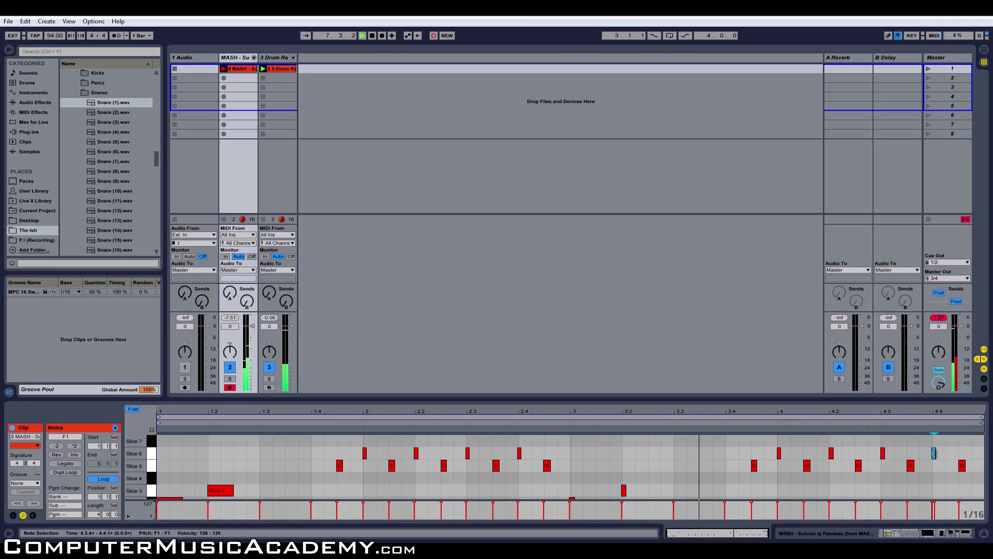
left_click_drag(929, 454, 962, 471)
key("Delete")
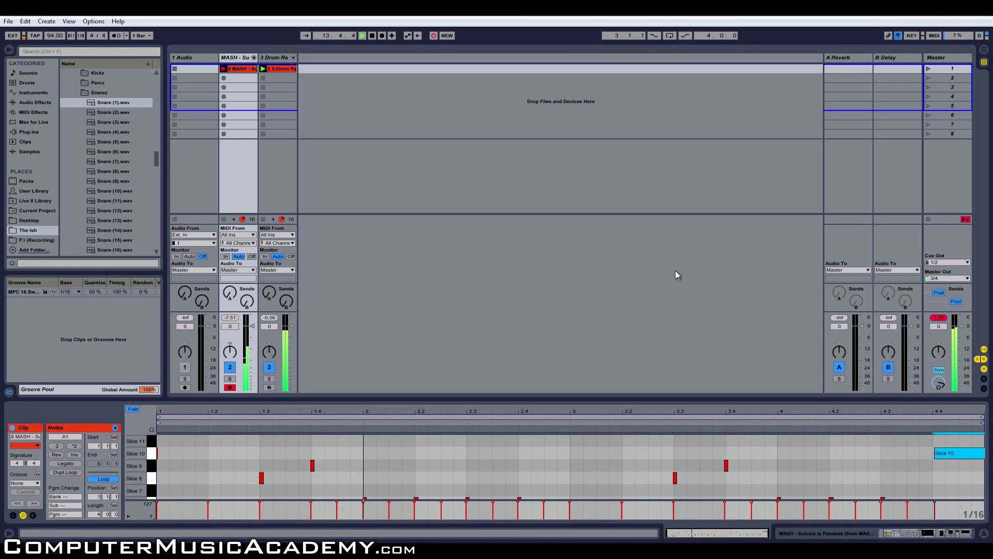
- Check the MASH track's slice chains in the mixer, return to the Drum Rack track and save the Live Set
left_click(254, 58)
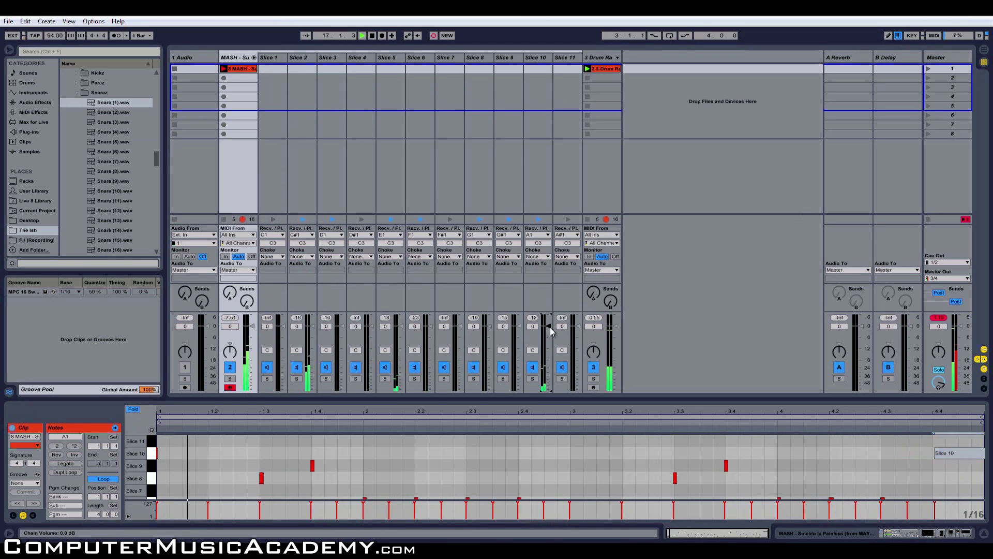
left_click(253, 58)
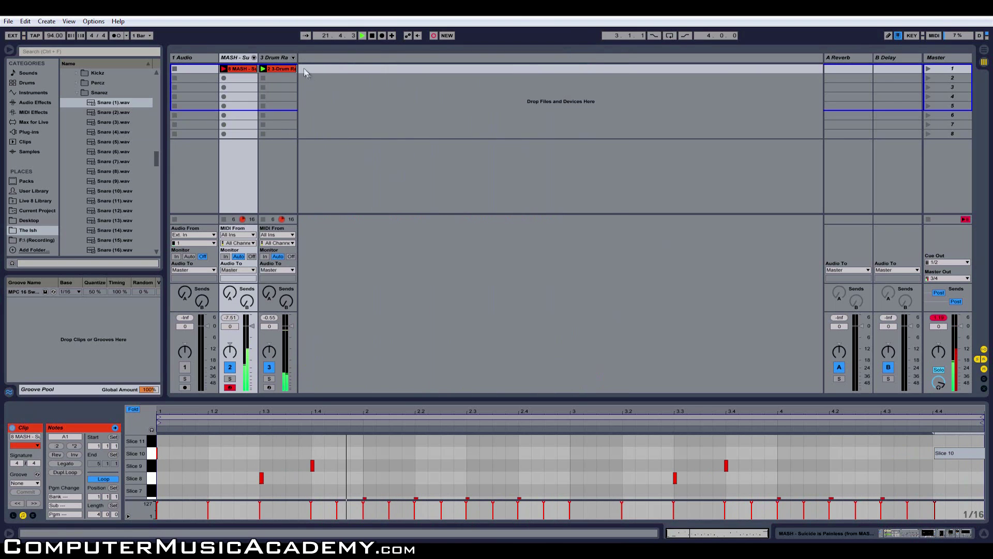
left_click(279, 58)
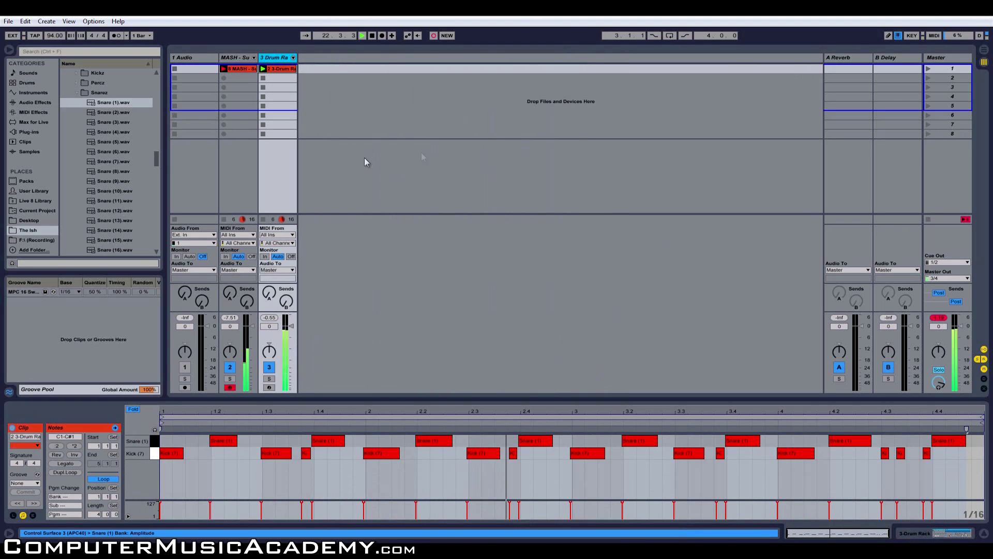
key("ctrl+s")
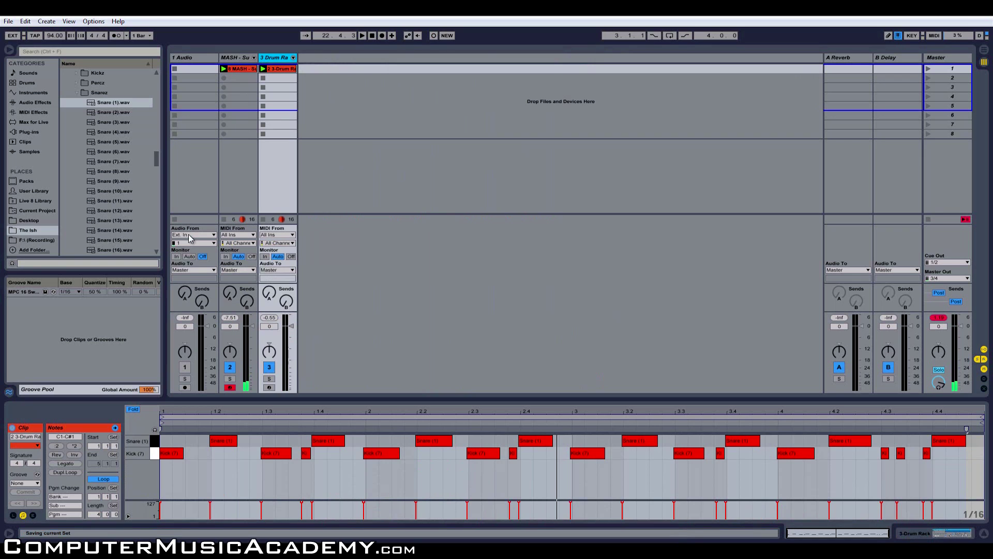
- Load Dol_H1.wav onto the Drum Rack's D1 pad and Dol_H2.wav onto its D#1 pad
left_click(79, 94)
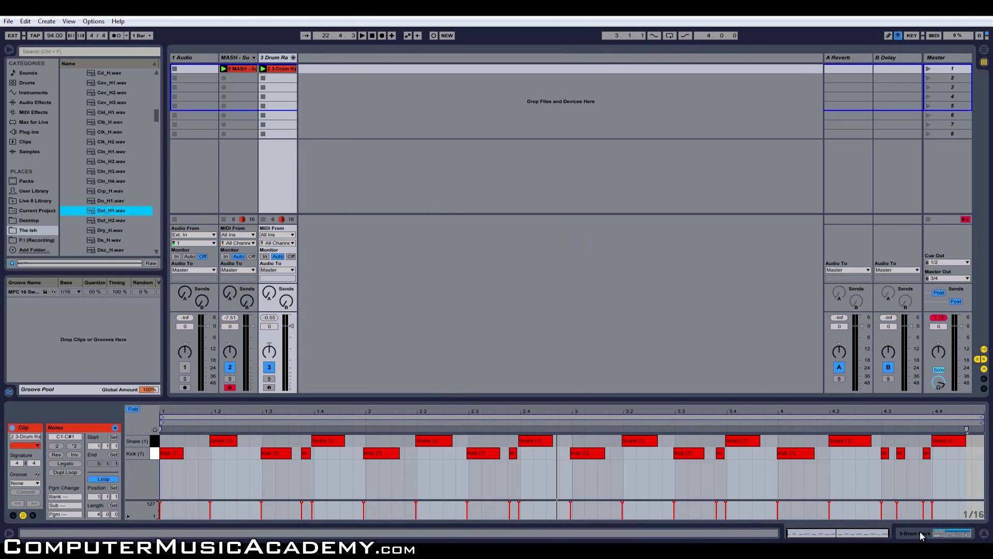
left_click(920, 535)
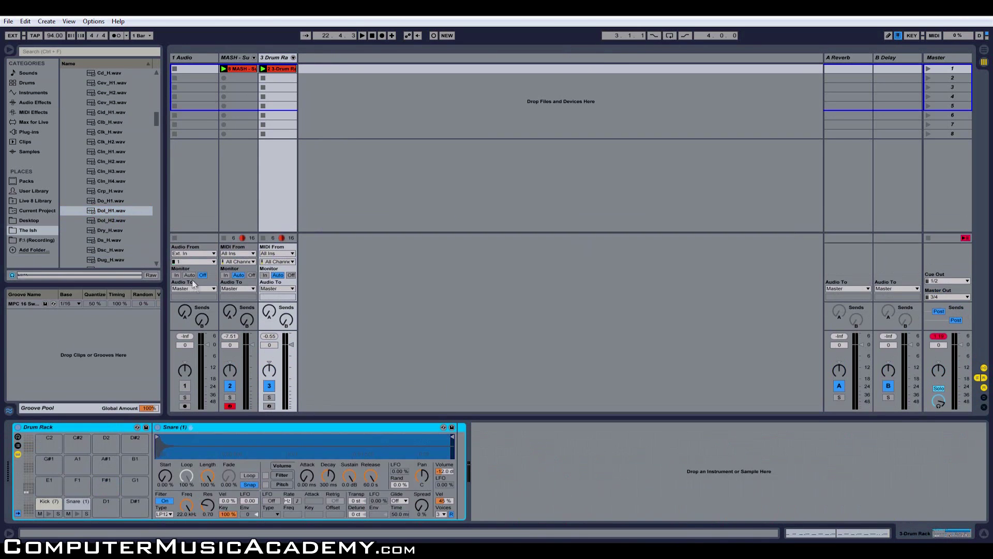
left_click_drag(106, 210, 108, 512)
left_click_drag(106, 222, 138, 510)
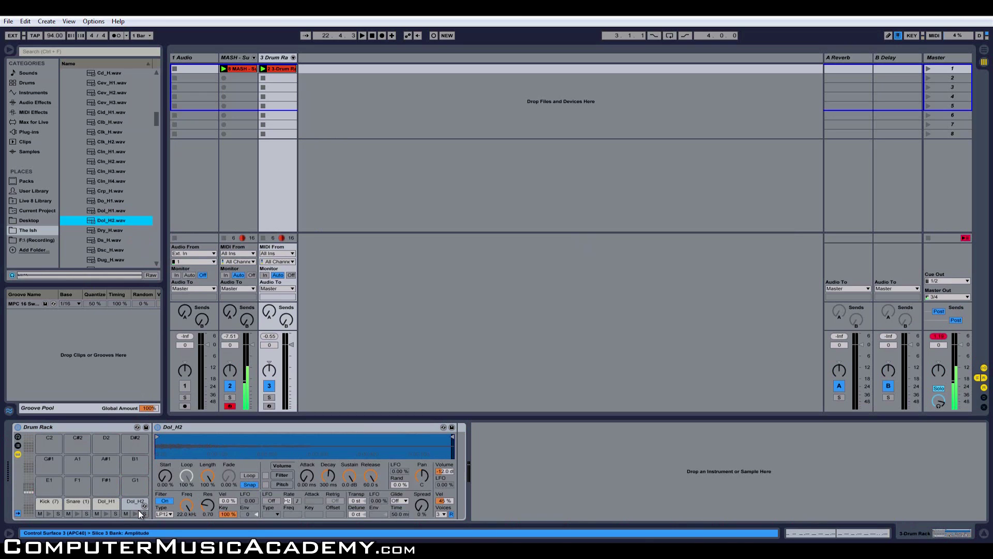
- Arm the Drum Rack track and overdub Dol_H1 and Dol_H2 hits into its drum clip
left_click(268, 406)
left_click(434, 35)
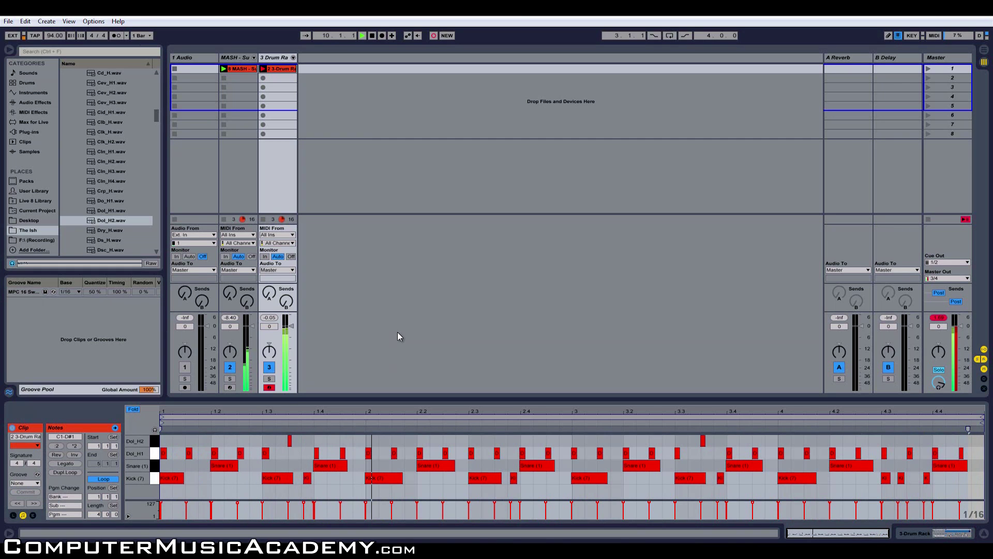
- Lower the Dol_H1 and Dol_H2 chain volumes to -4.4 dB and pan both chains to 16L
left_click(293, 58)
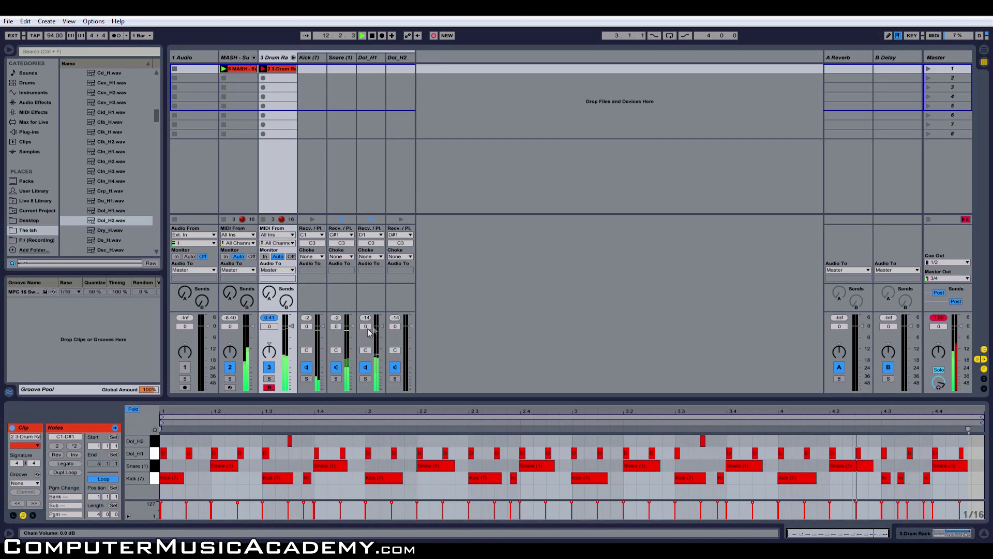
left_click_drag(383, 325, 407, 334)
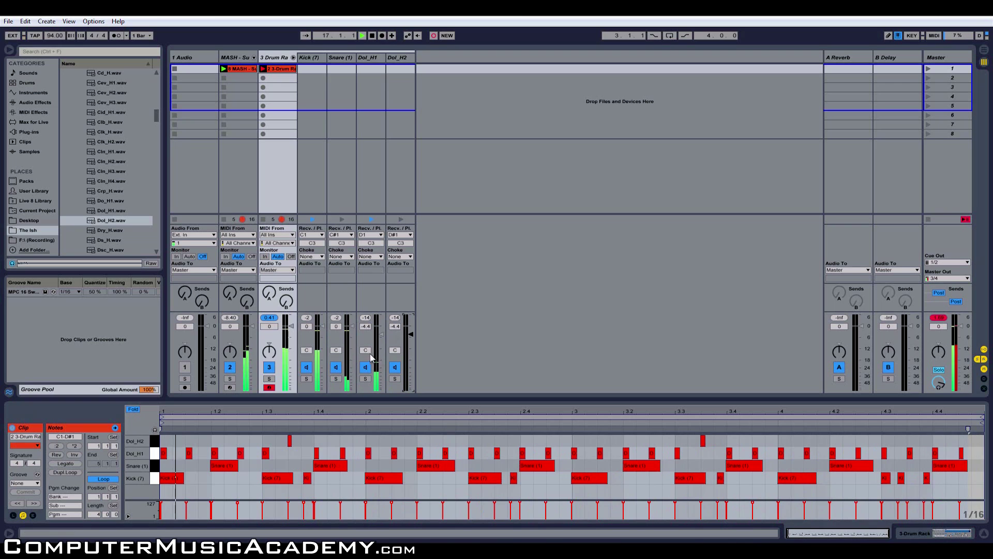
left_click_drag(370, 350, 396, 354)
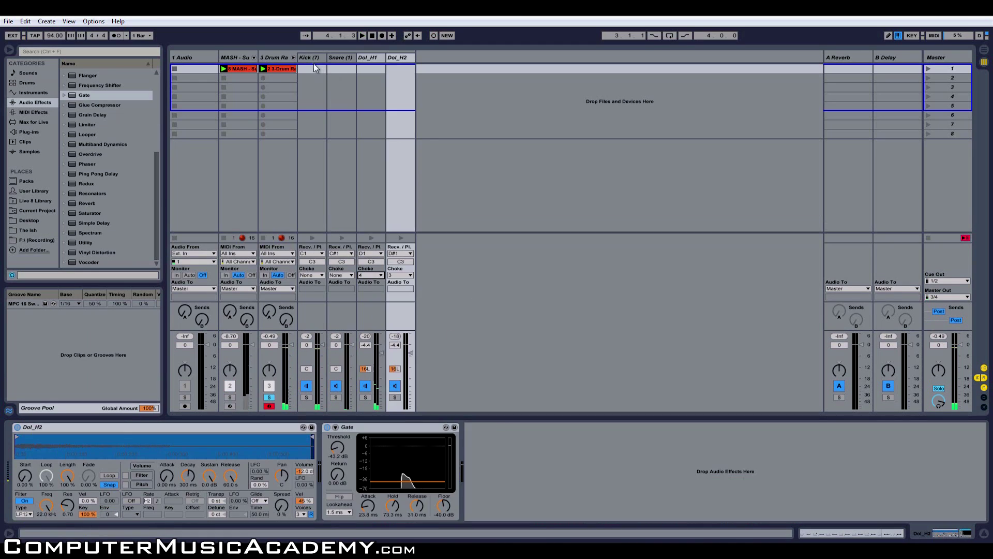
- Add a Glue Compressor after the Drum Rack on its track and start playback
left_click(313, 62)
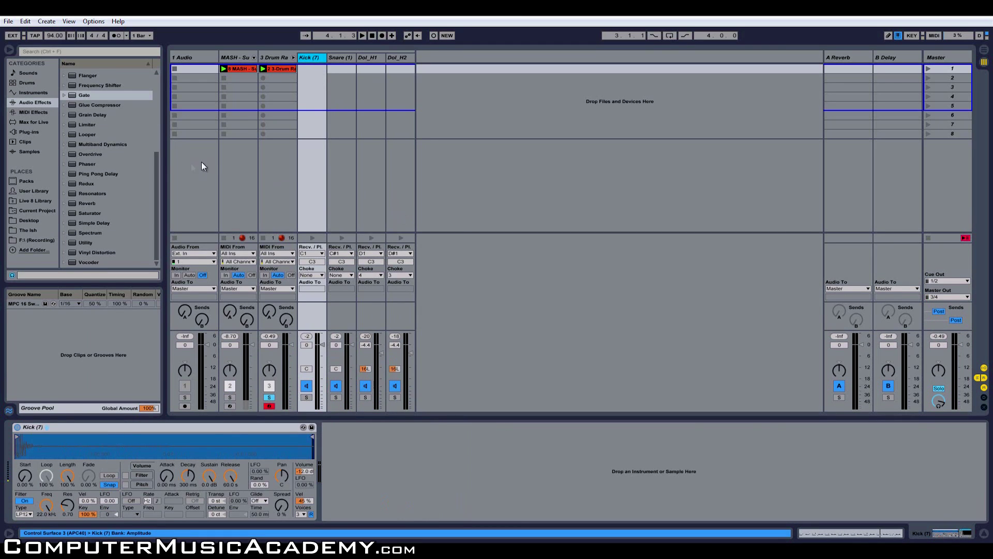
left_click(281, 58)
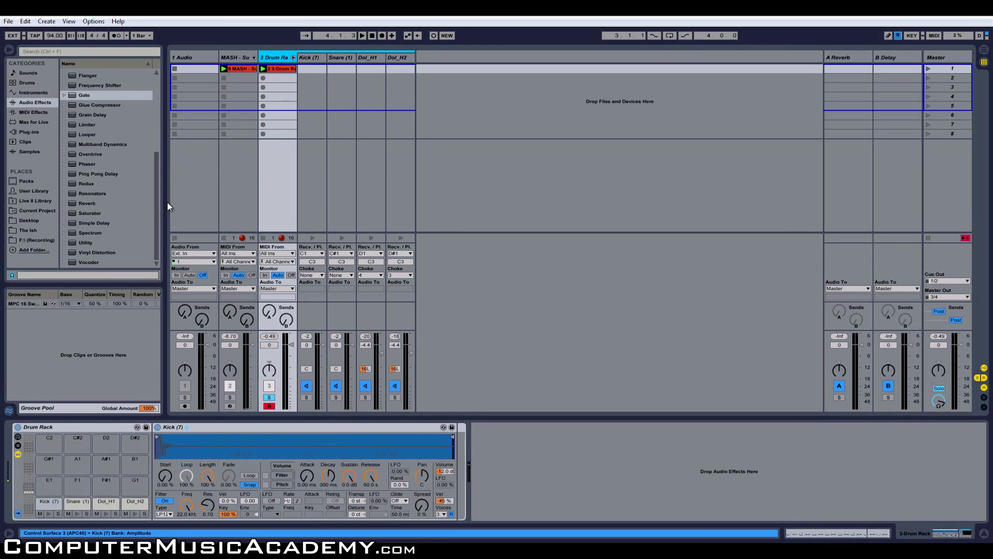
left_click_drag(114, 106, 531, 495)
key("space")
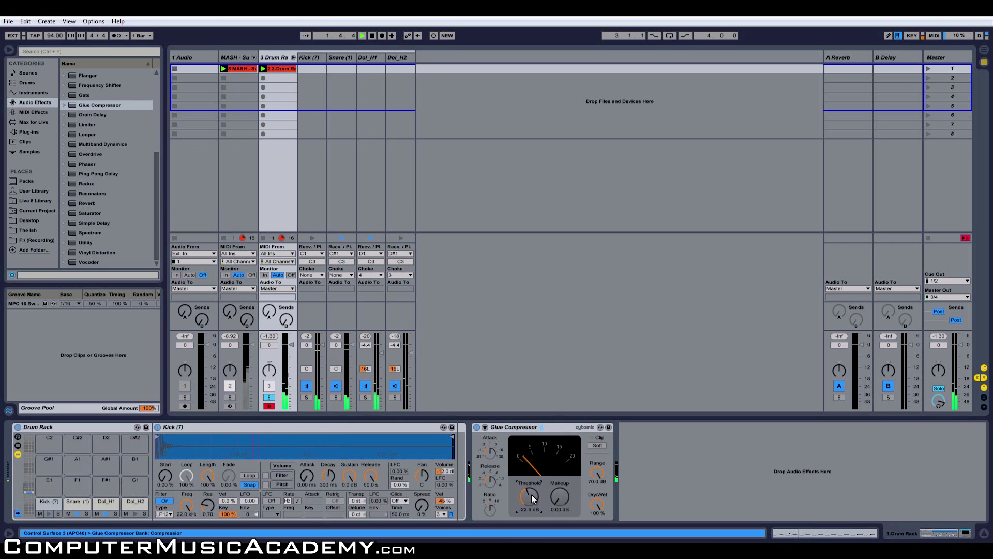
- Set the Glue Compressor's threshold to -21.6 dB and its makeup gain to 10.2 dB
left_click_drag(532, 495, 554, 499)
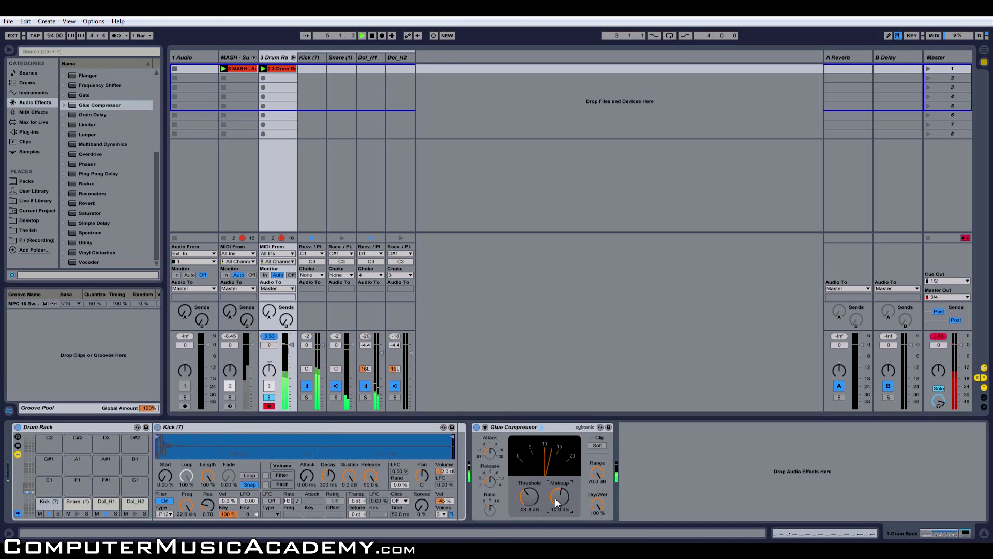
left_click_drag(528, 498, 528, 495)
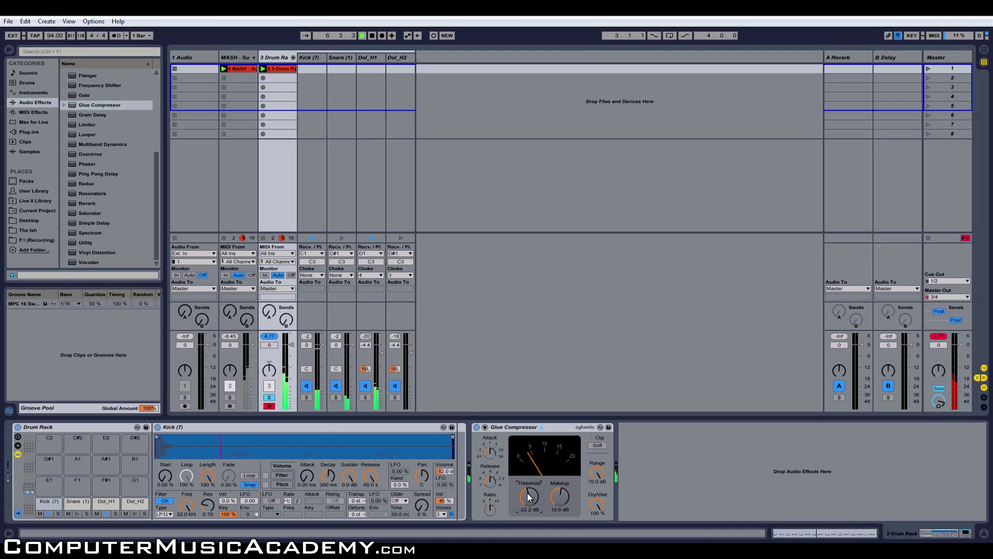
left_click_drag(560, 496, 534, 496)
left_click(534, 497)
- Lower the Master volume to -3.1 dB and the Drum Rack track to -3.0 dB, and reset the Master peak level
left_click_drag(942, 344, 942, 346)
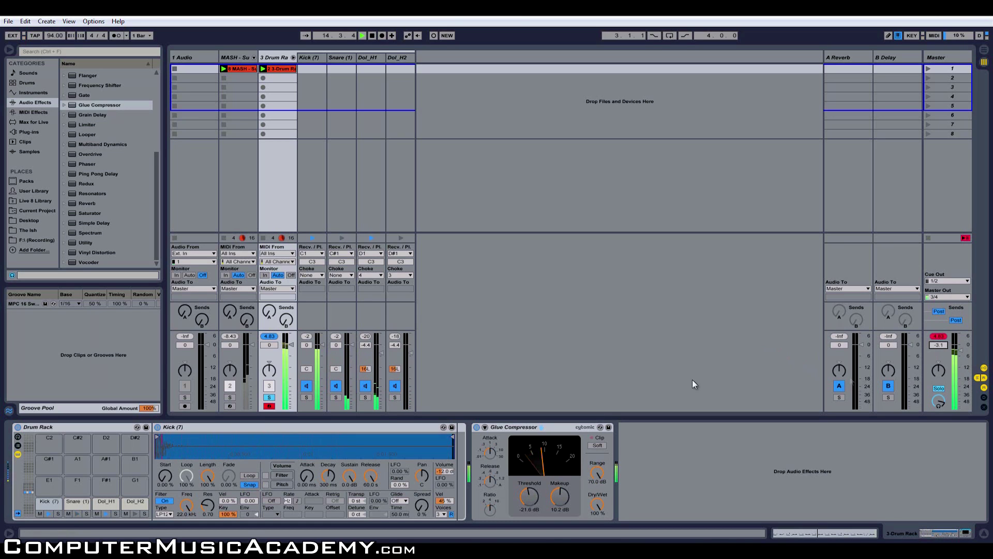
left_click_drag(278, 344, 276, 344)
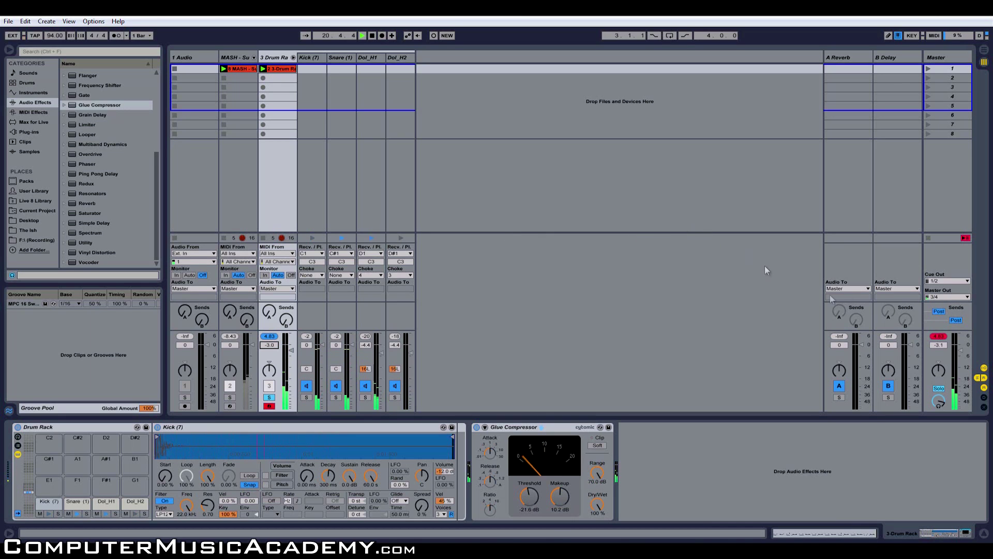
left_click(938, 337)
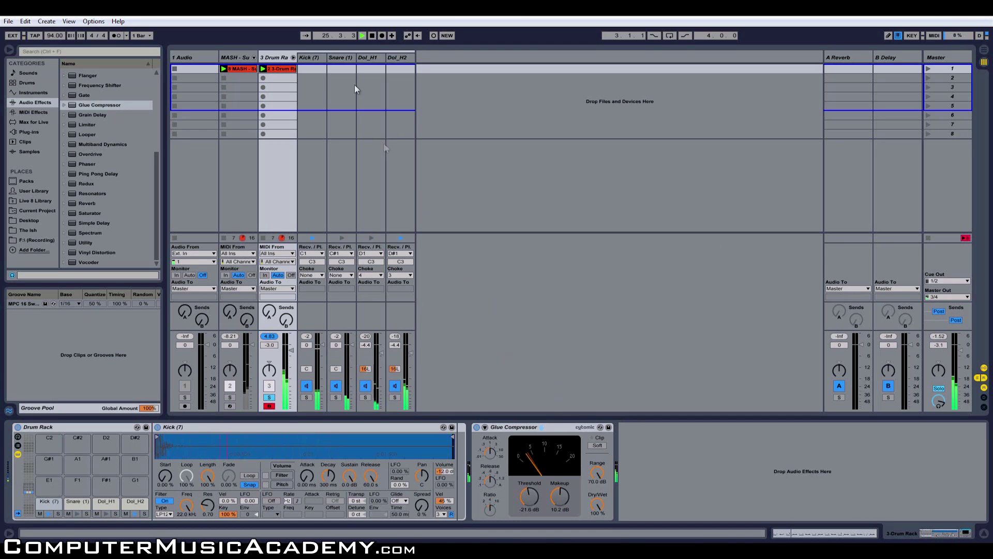
- Add the Snare Room preset from the Reverb effect's Room presets to the Snare (1) chain
left_click(344, 58)
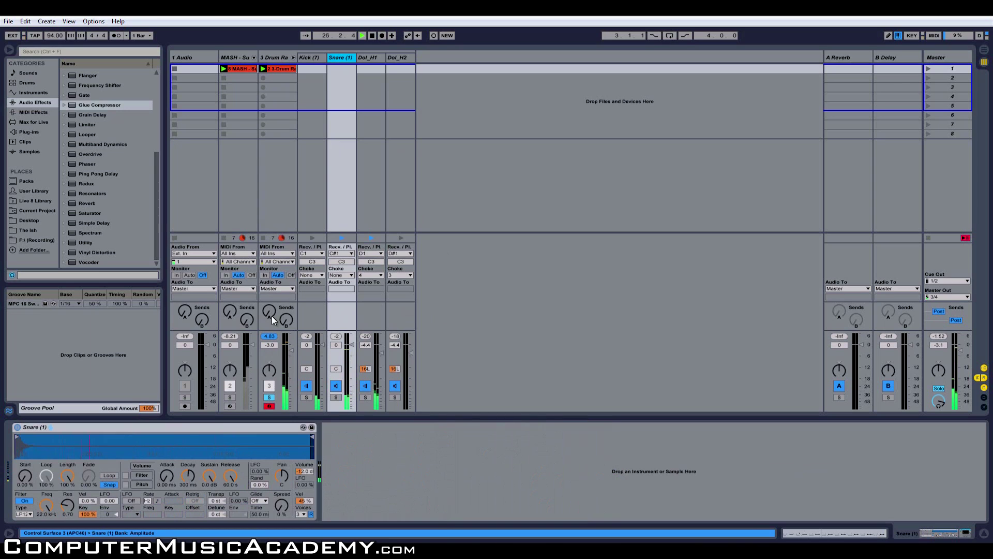
scroll(109, 126, "up", 5)
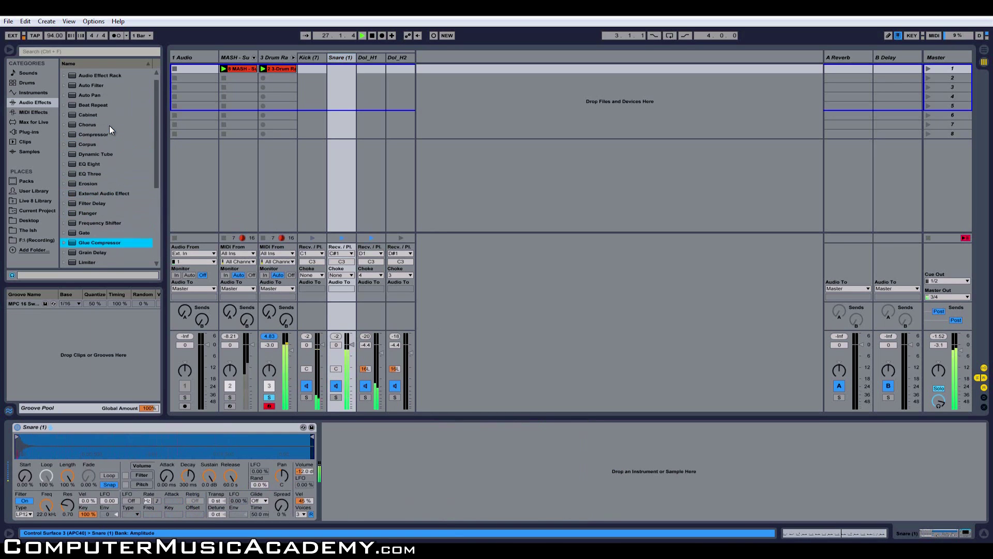
left_click_drag(157, 100, 120, 279)
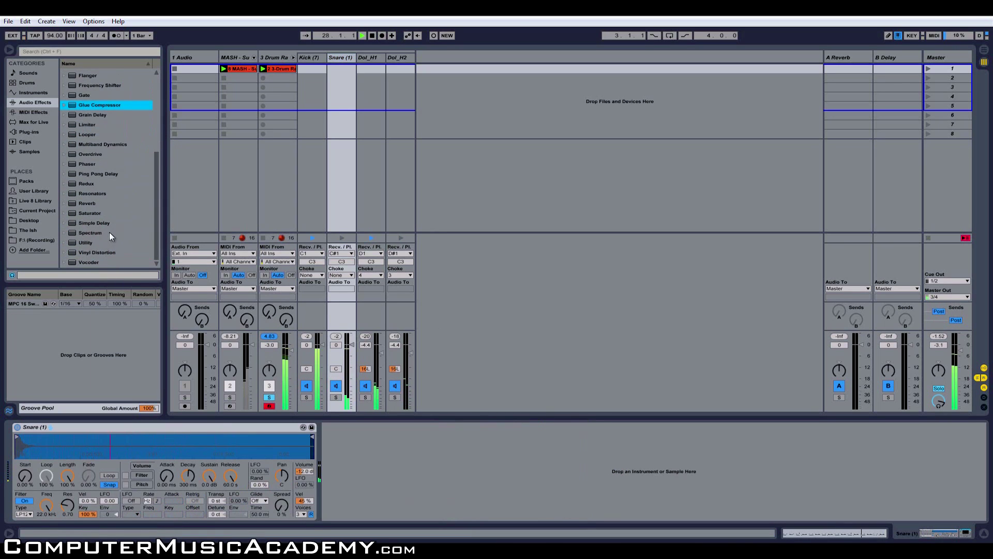
left_click(81, 202)
left_click(66, 206)
left_click(70, 223)
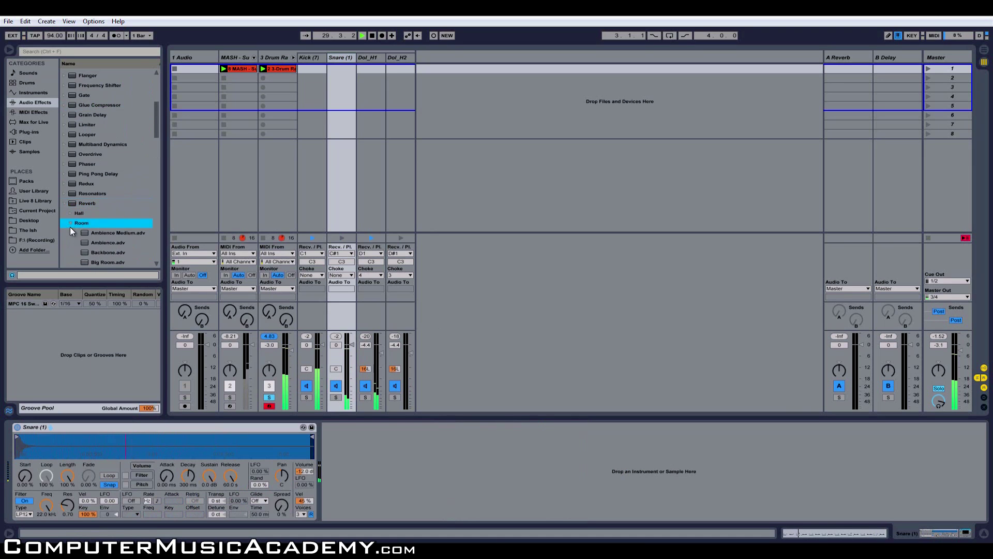
left_click_drag(156, 117, 151, 169)
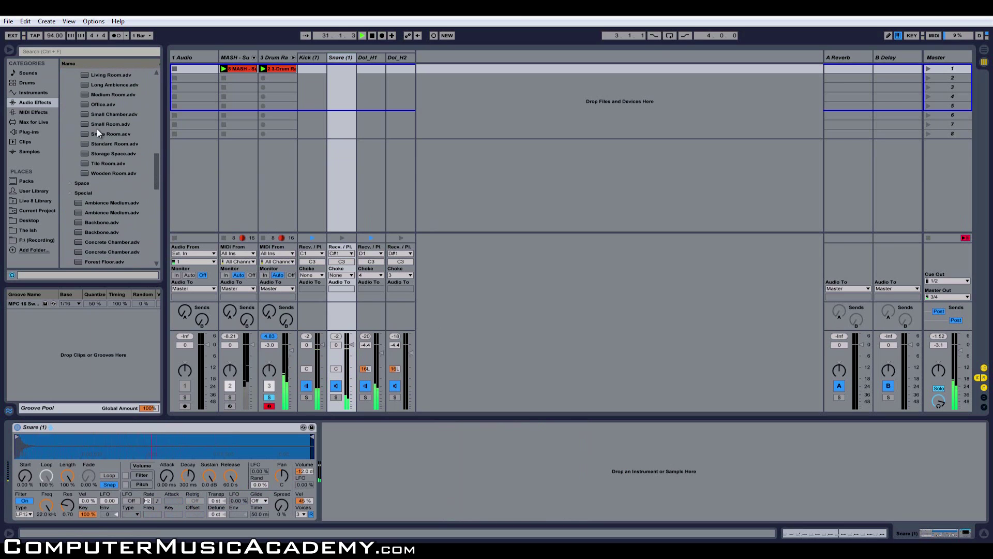
left_click_drag(106, 134, 414, 490)
- Set the Snare Room reverb's Dry/Wet to 13%, Diffuse to -7.5 dB and Predelay to 30 ms, lower Reflect, and adjust Size
left_click(561, 502)
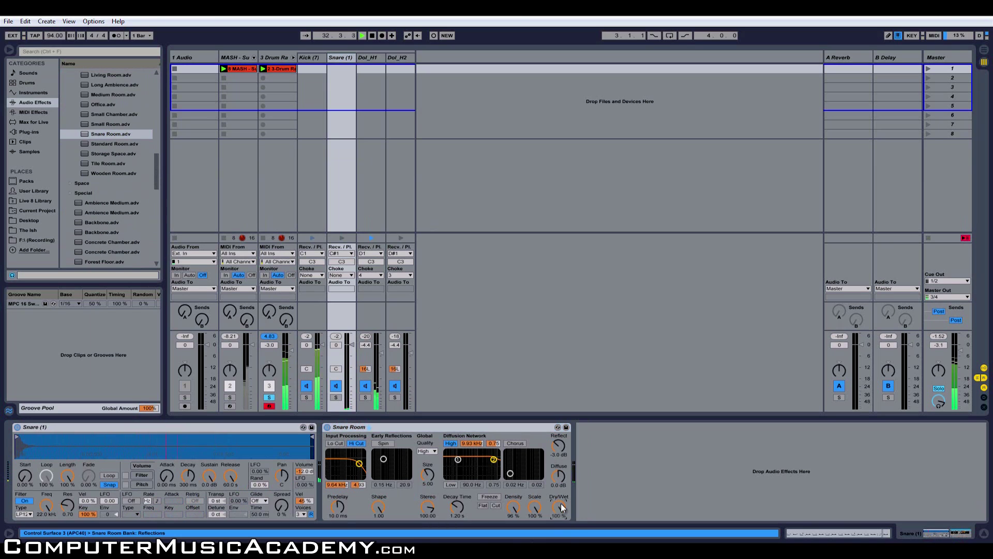
left_click_drag(561, 504, 561, 511)
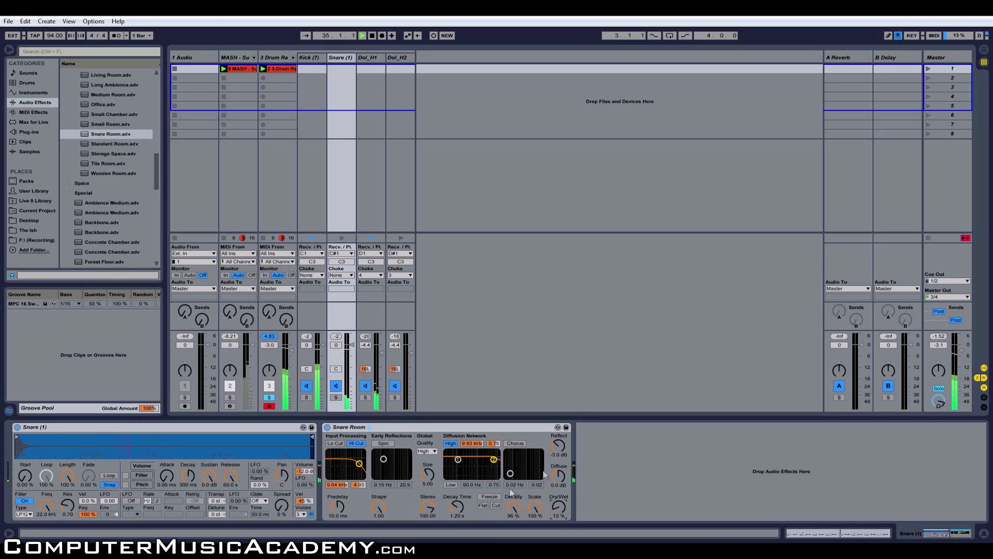
left_click_drag(561, 442, 561, 445)
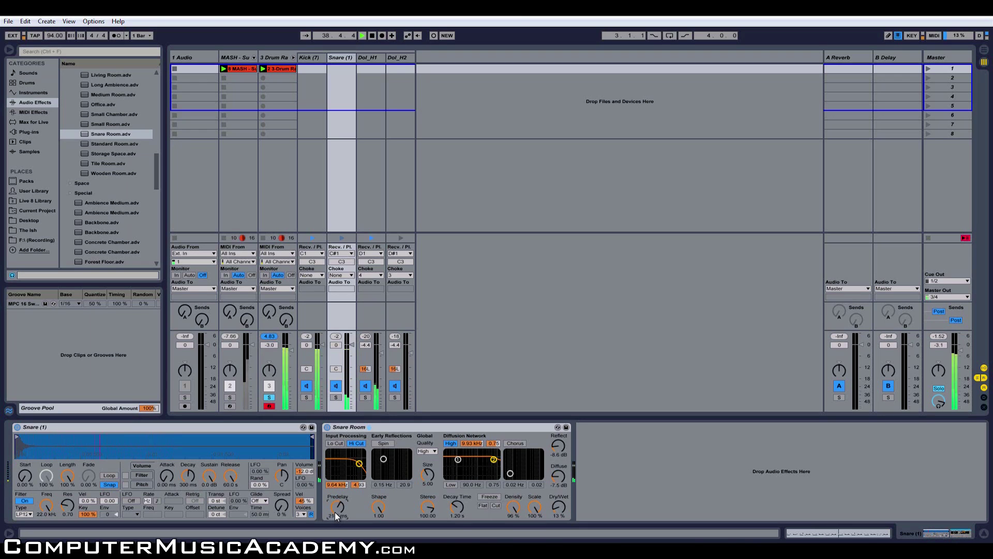
left_click_drag(335, 511, 336, 510)
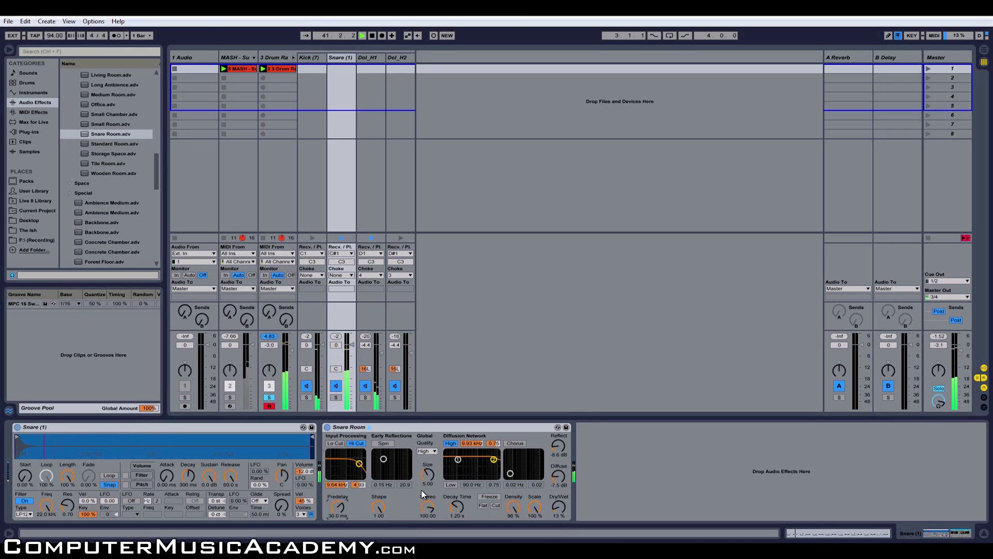
left_click_drag(430, 471, 430, 492)
- Transpose the Kick (7) sample in the Drum Rack by -1 semitone
left_click(313, 57)
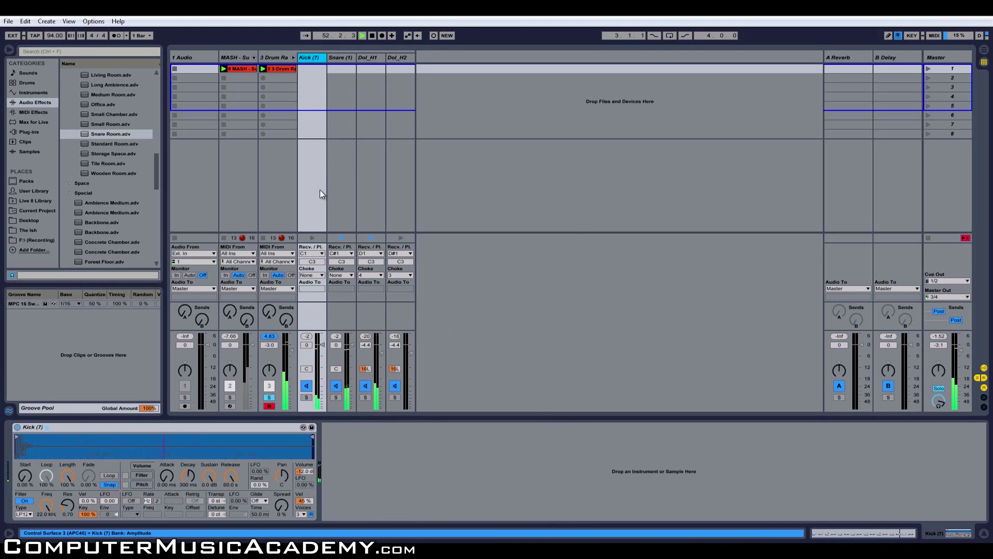
left_click(309, 162)
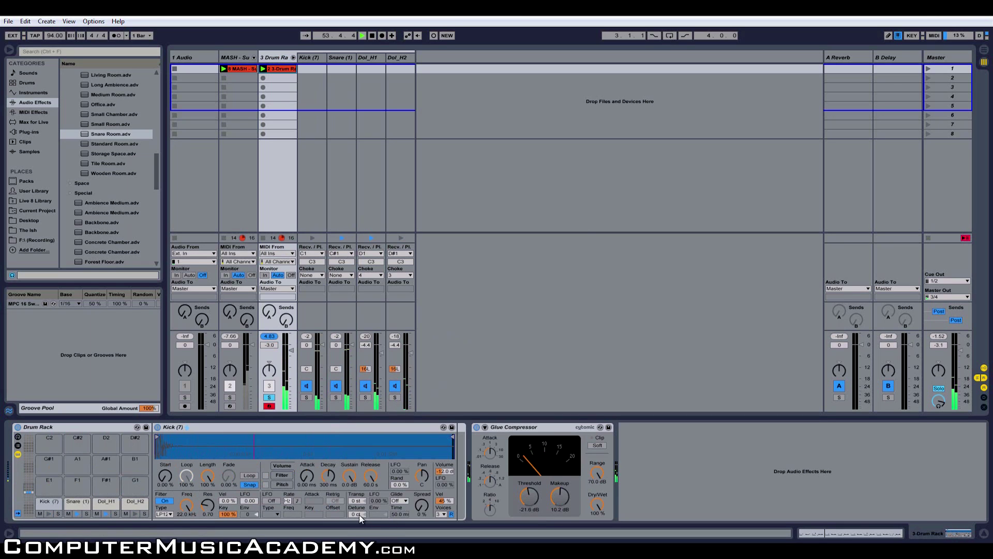
left_click_drag(361, 502, 361, 510)
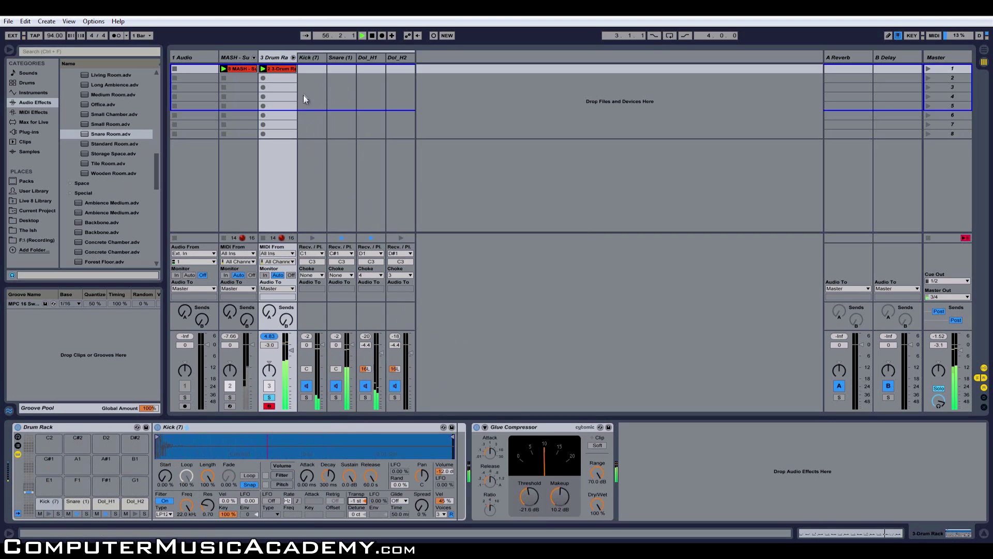
- Add an EQ Eight after the sampler on the Kick (7) chain
left_click(309, 60)
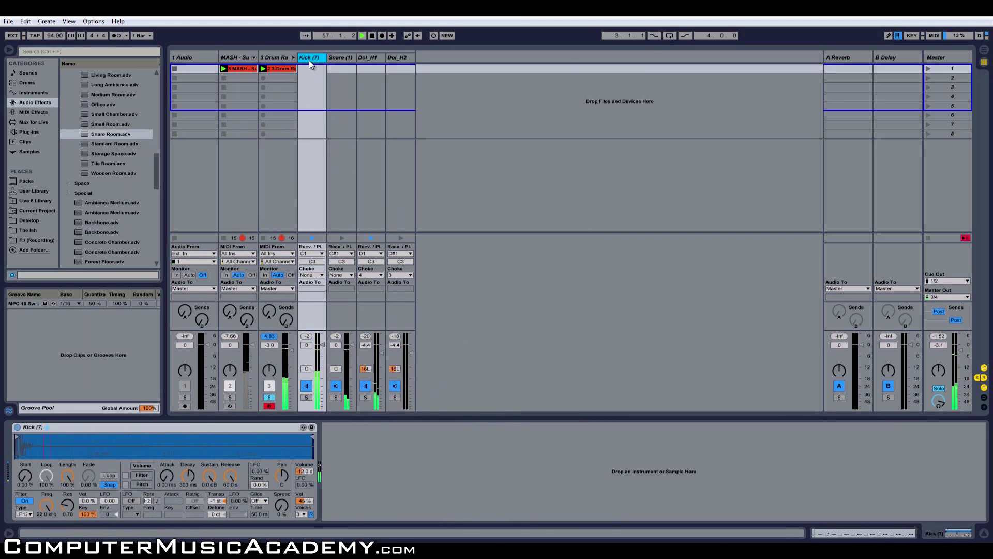
left_click(32, 93)
left_click(33, 100)
scroll(92, 100, "down", 3)
scroll(91, 100, "up", 3)
left_click_drag(96, 133, 373, 458)
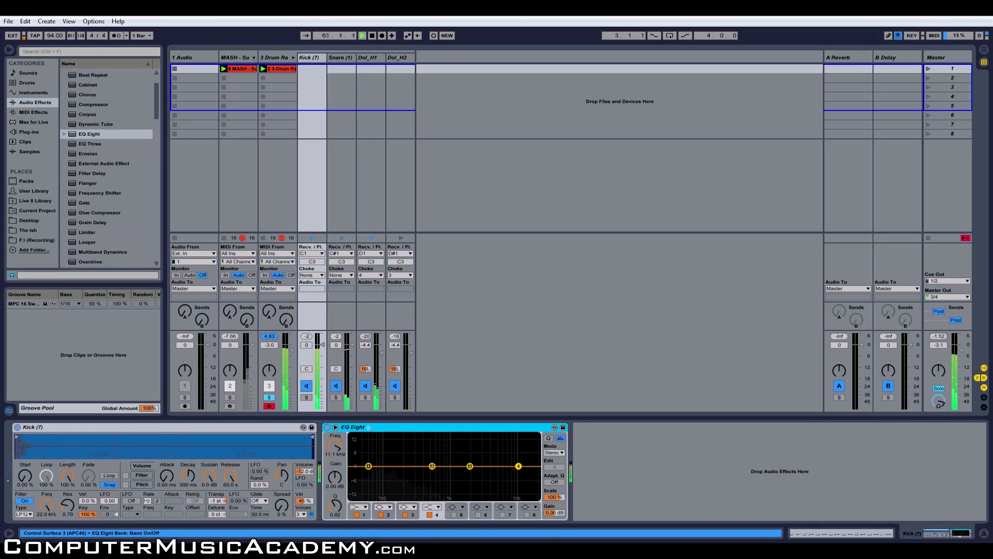
- Make band 1 of the kick's EQ Eight a low-cut filter at 50 Hz and adjust its Q
left_click(369, 466)
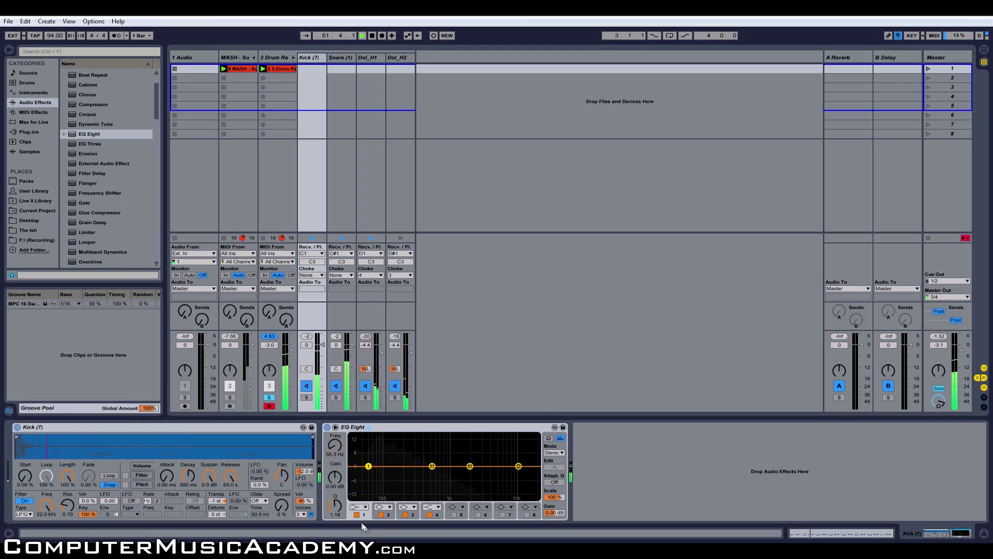
left_click(359, 506)
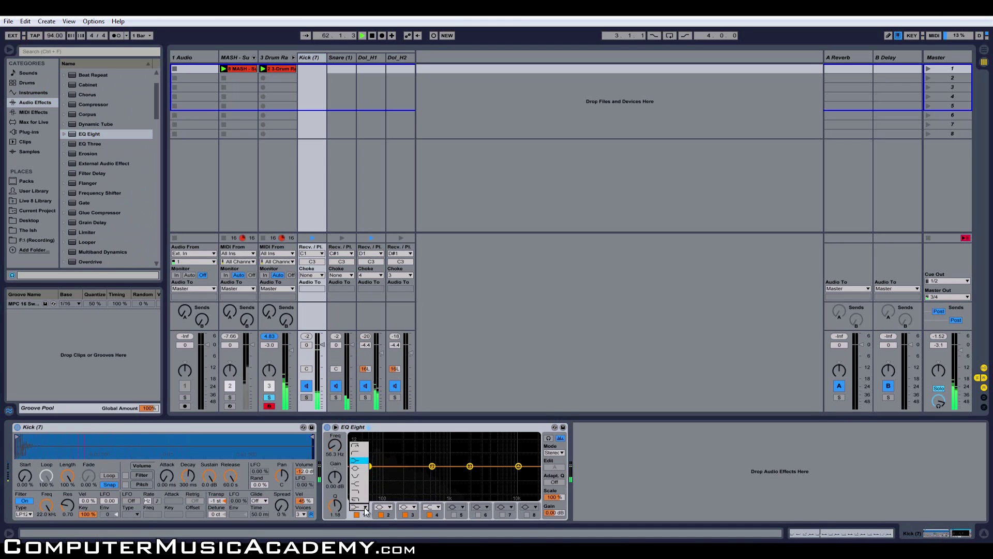
left_click(360, 455)
type("50")
key("Return")
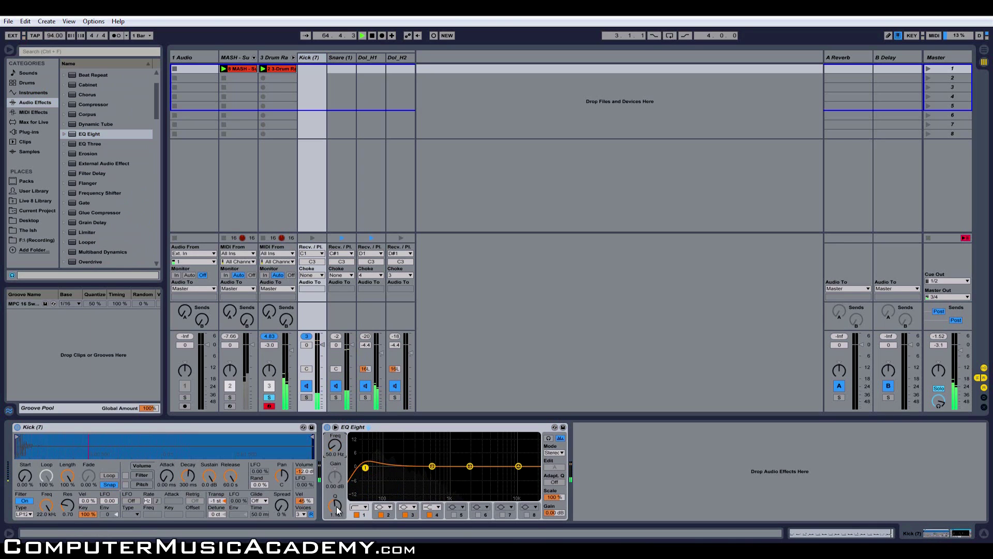
left_click_drag(336, 510, 336, 503)
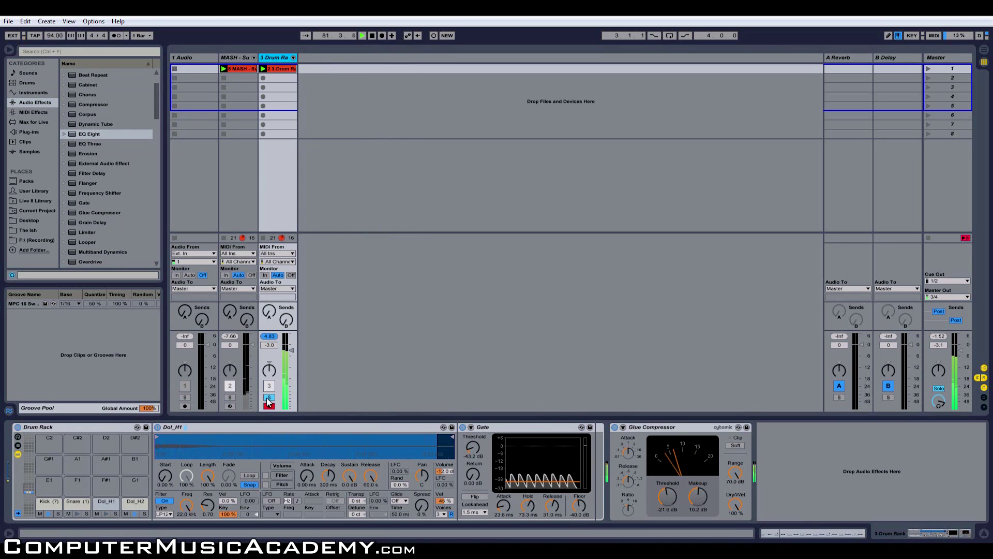
- Unsolo the Drum Rack track to hear it with the sample track, and stop playback
left_click(269, 398)
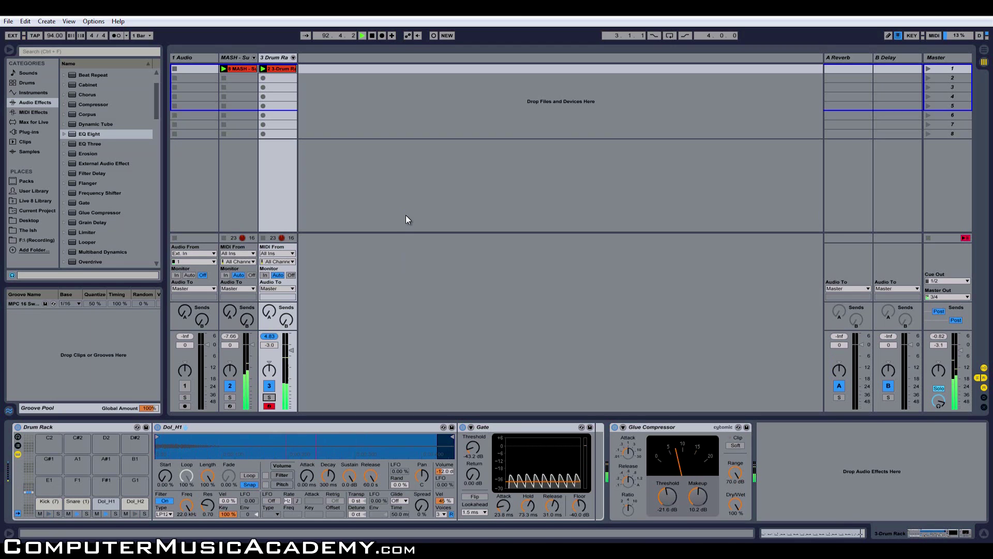
key("space")
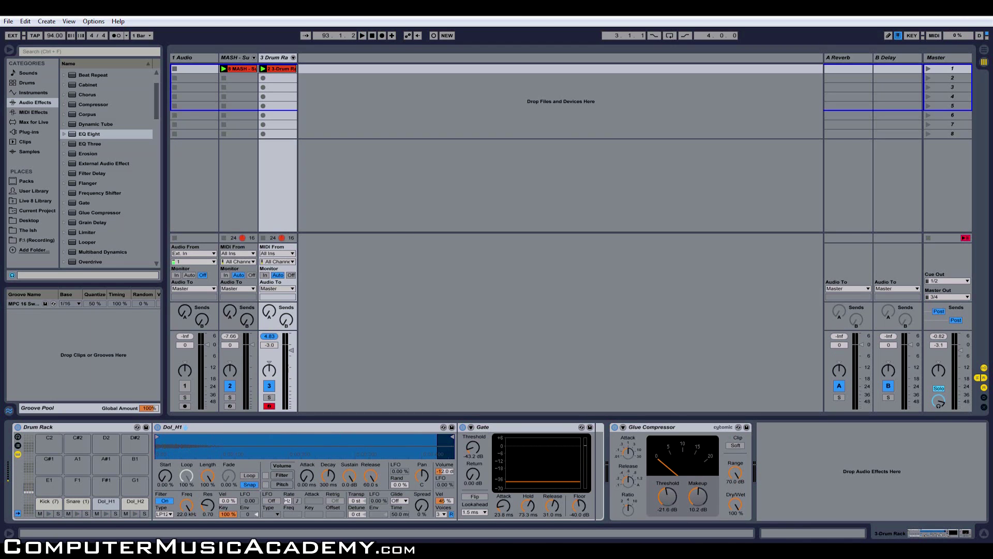
- Switch to the Arrangement View, restore arrangement playback, and insert a new audio track below 1 Audio
key("Tab")
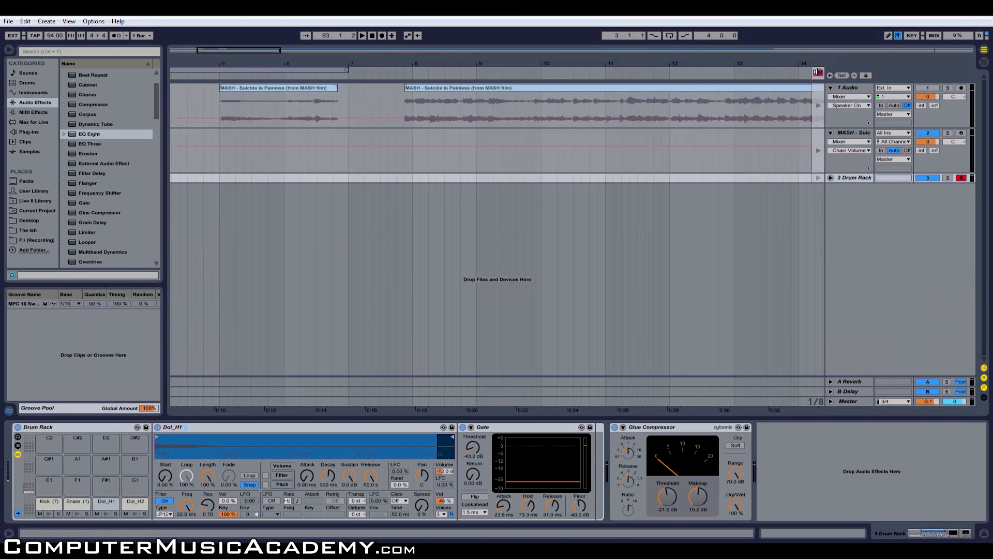
left_click(818, 73)
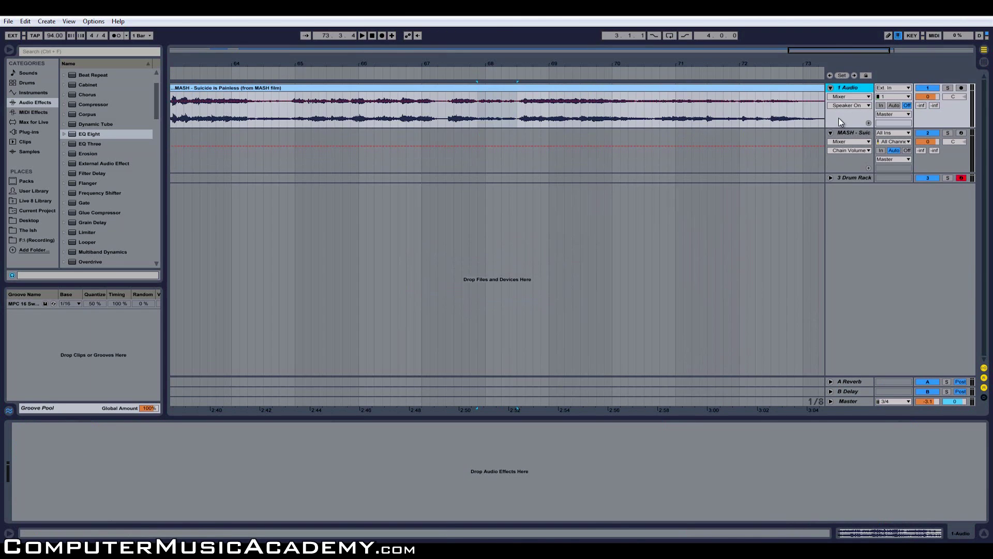
key("ctrl+t")
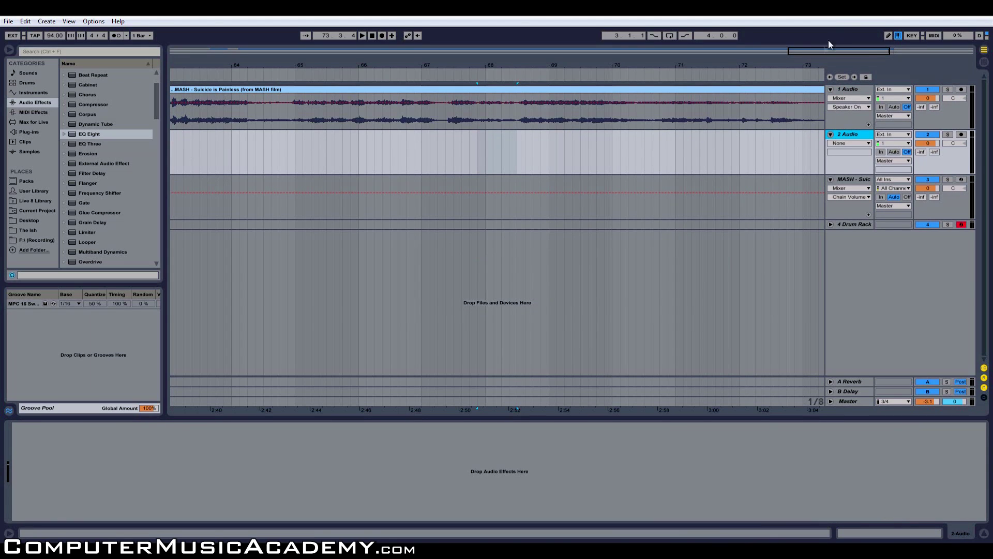
- Split the song clip from 67.4.3 to 68.3.1 and move that slice onto the 2 Audio track
left_click_drag(479, 126, 516, 125)
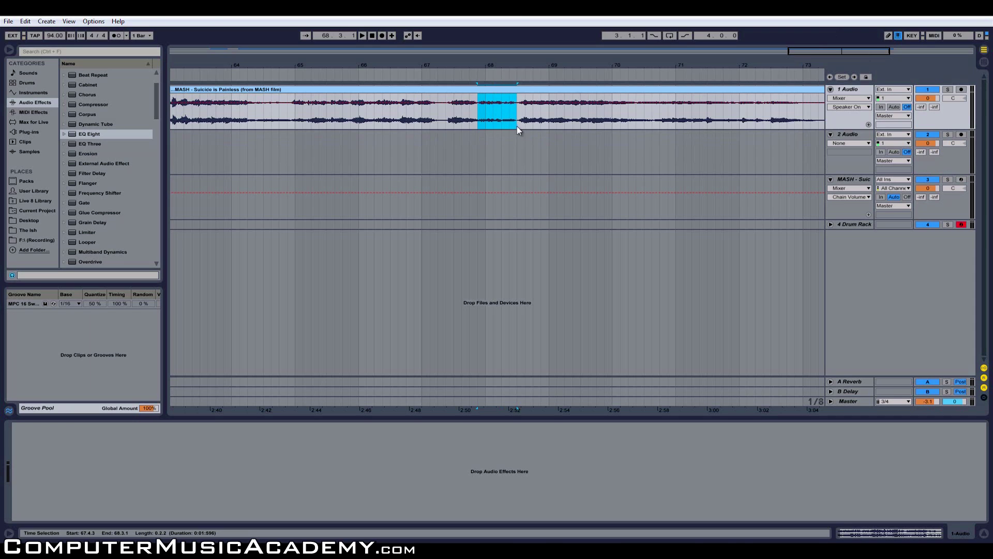
key("ctrl+e")
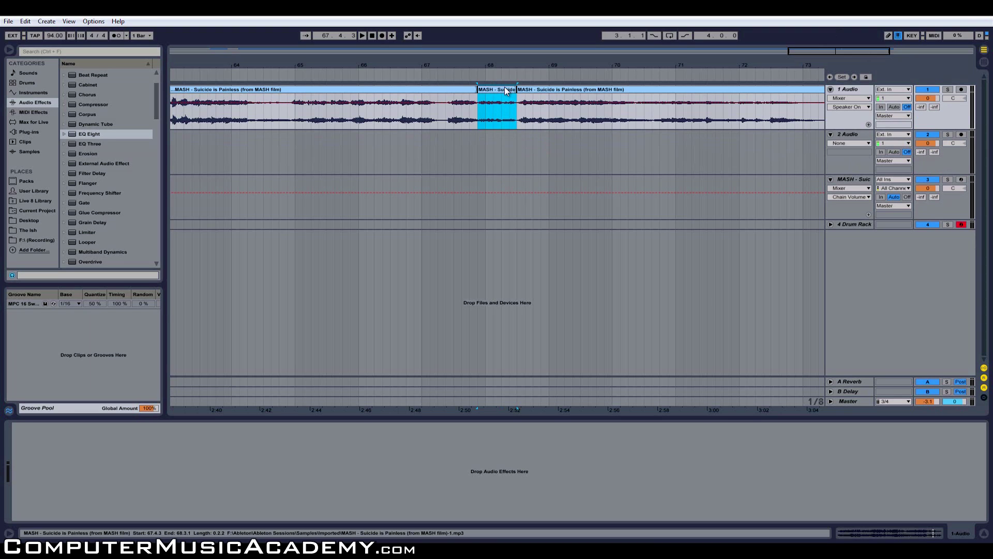
left_click_drag(506, 90, 506, 137)
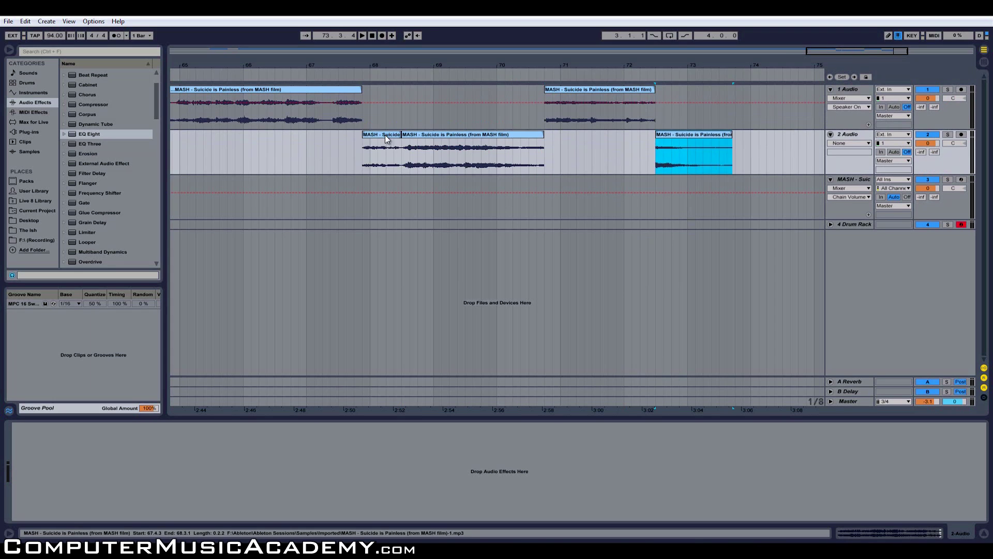
- Audition the first two adjacent song slices on the 2 Audio track
left_click(385, 135)
key("space")
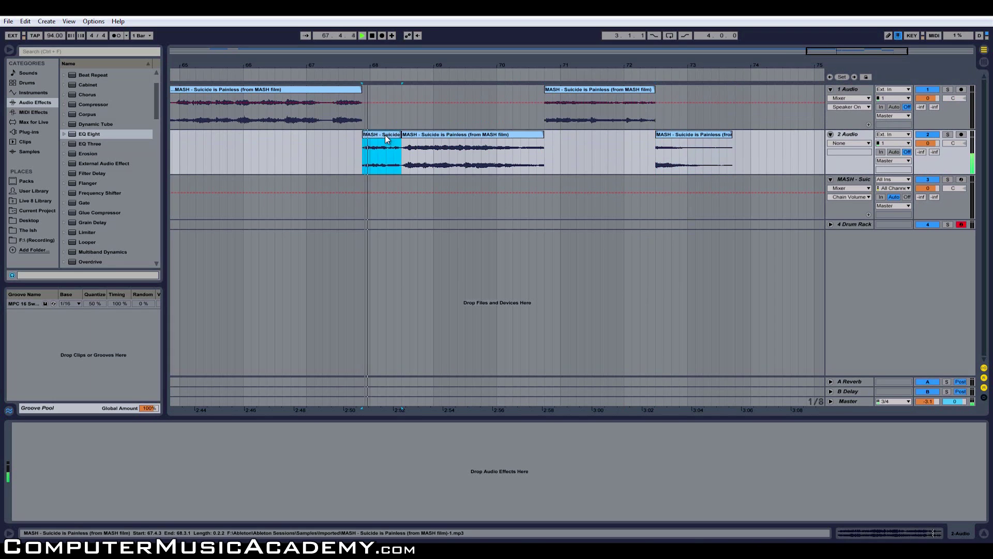
left_click(412, 136)
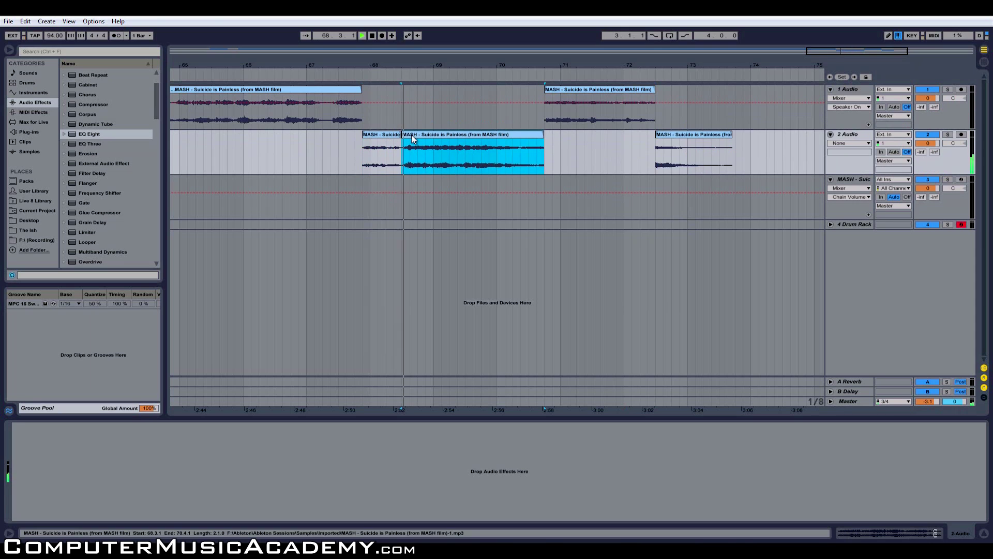
left_click(383, 135)
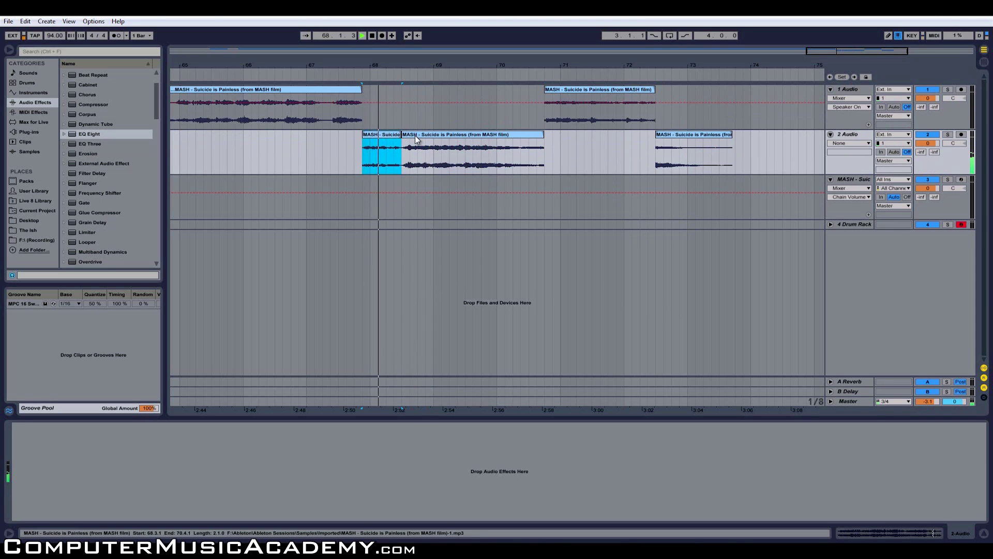
left_click(415, 135)
- Stop playback, reverse the first short slice on 2 Audio, and play it back
double_click(389, 133)
key("space")
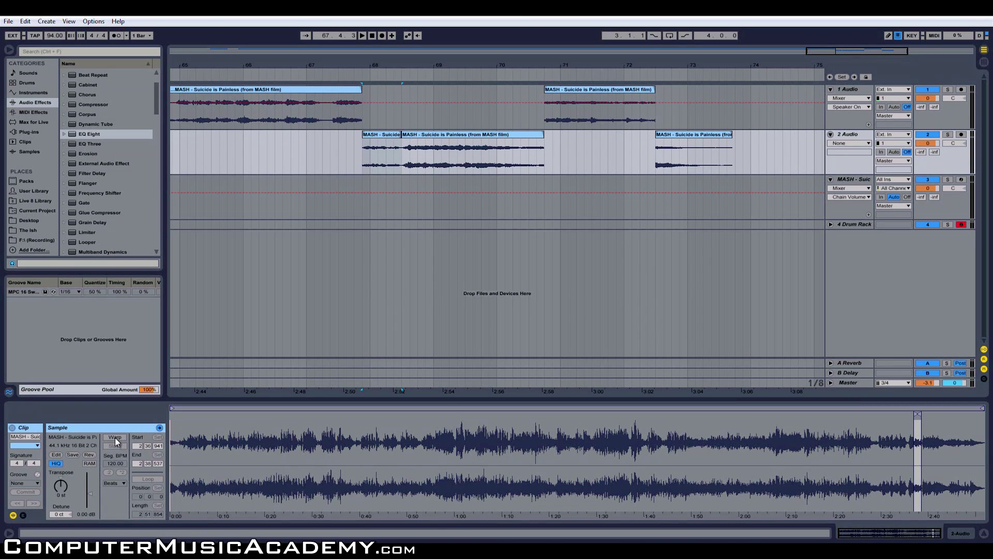
left_click(89, 455)
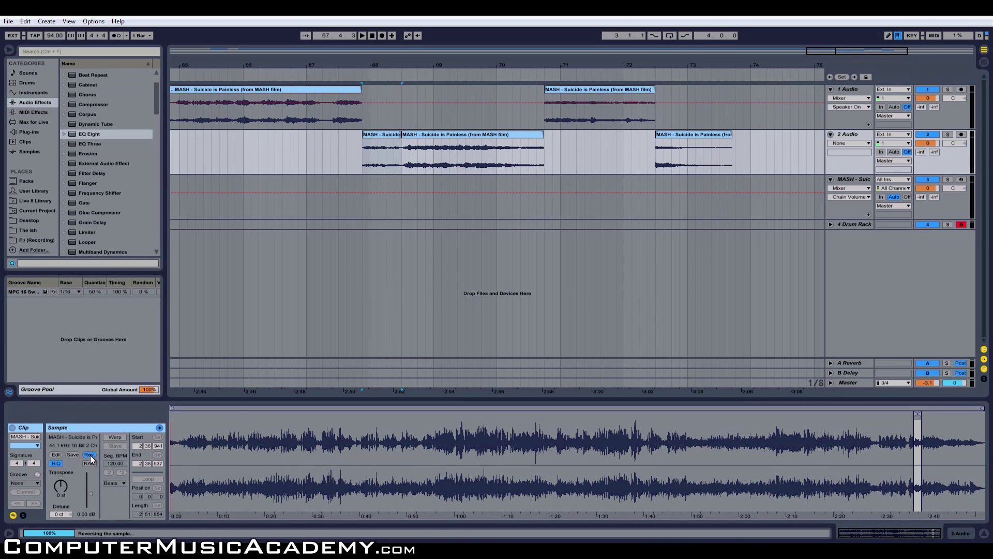
key("space")
key("space")
- Reverse the slice from 68.3.1 to 70.4.1 on 2 Audio and play it back
left_click(428, 136)
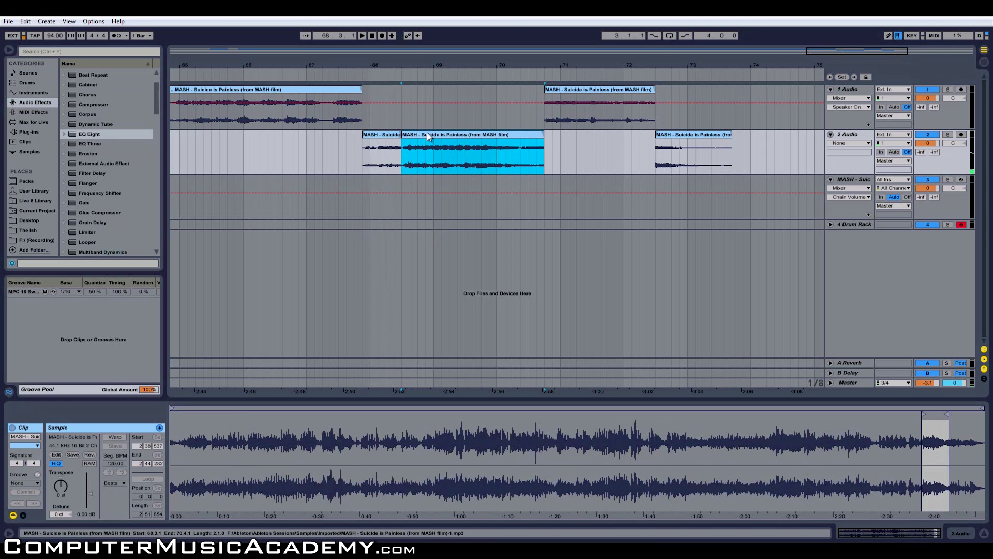
left_click(89, 454)
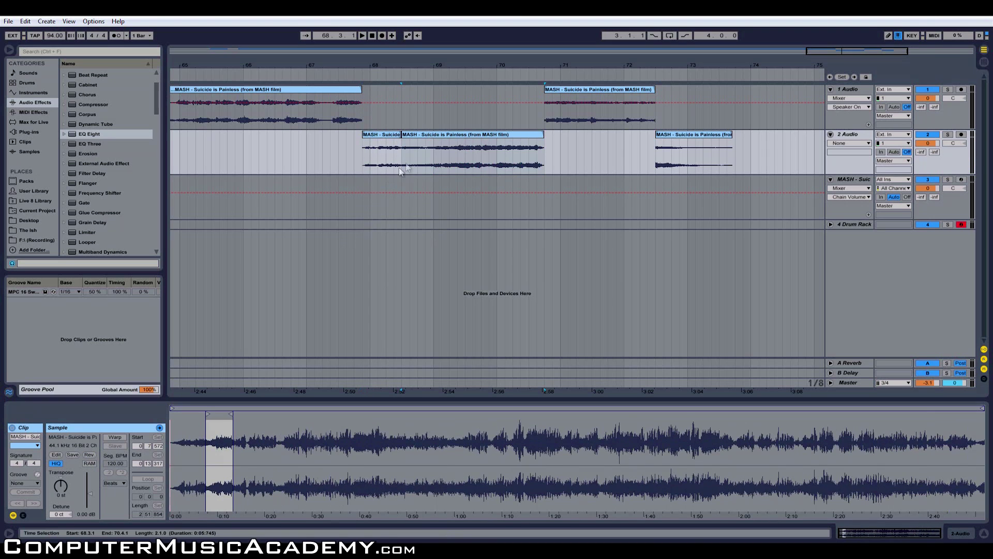
key("space")
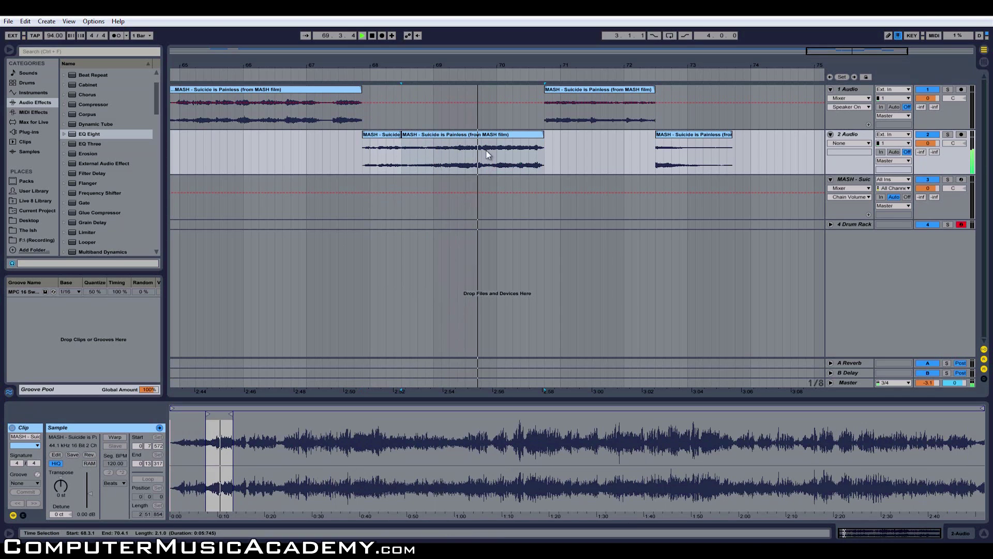
mouse_move(402, 135)
left_mouse_down()
mouse_move(421, 135)
mouse_move(402, 135)
left_mouse_up()
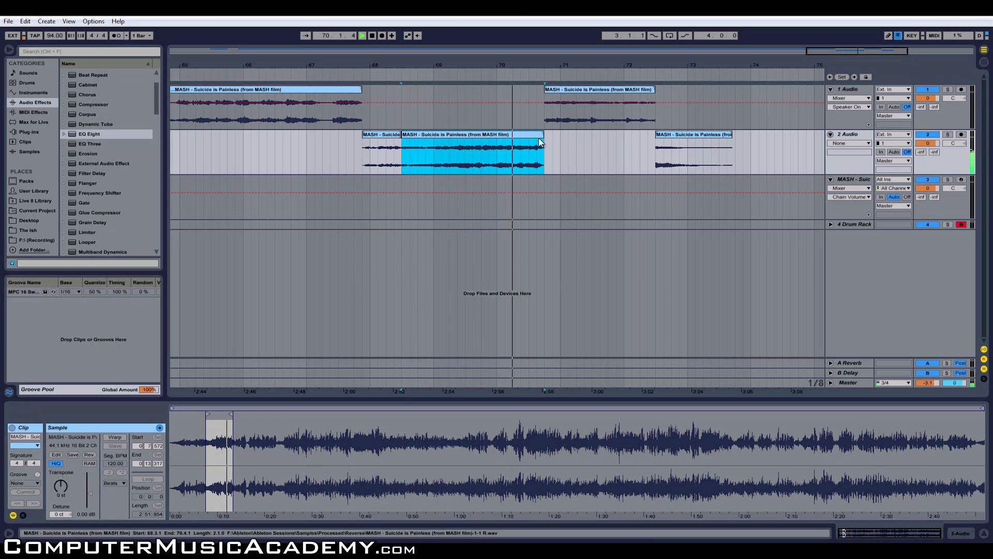
- Trim the longer reversed slice on 2 Audio to span 68.4.1 to 70.3.3, auditioning its edges
mouse_move(540, 136)
left_mouse_down()
mouse_move(528, 137)
mouse_move(538, 137)
left_mouse_up()
key("space")
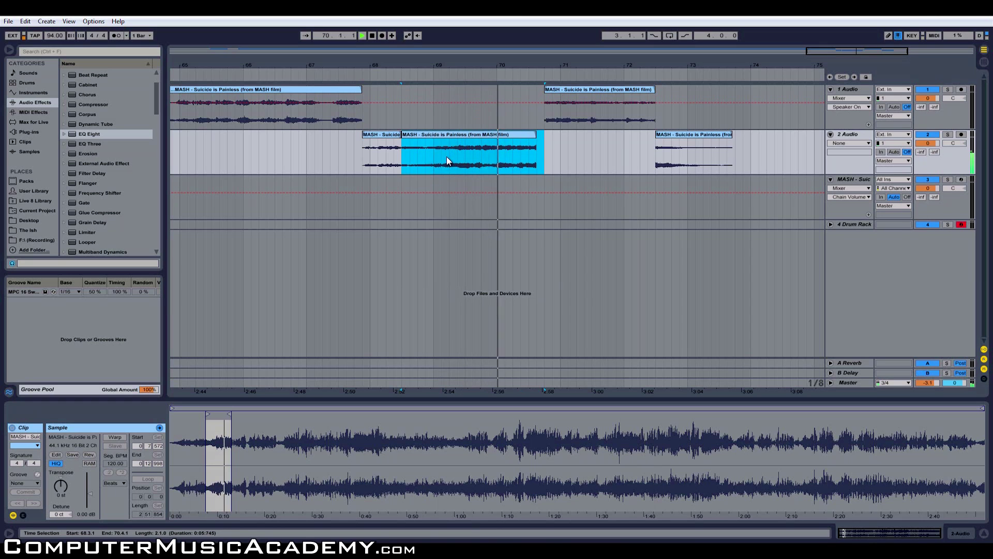
key("space")
key("space")
left_click_drag(403, 135, 416, 133)
key("space")
key("space")
key("space")
key("space")
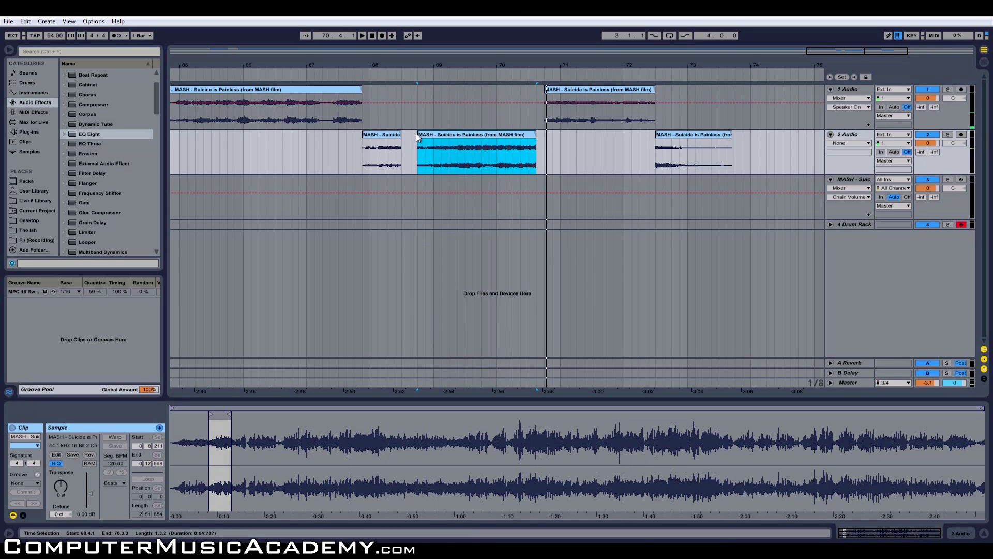
- Add a new empty Drum Rack track and place it directly below the 2 Audio track
left_click(859, 275)
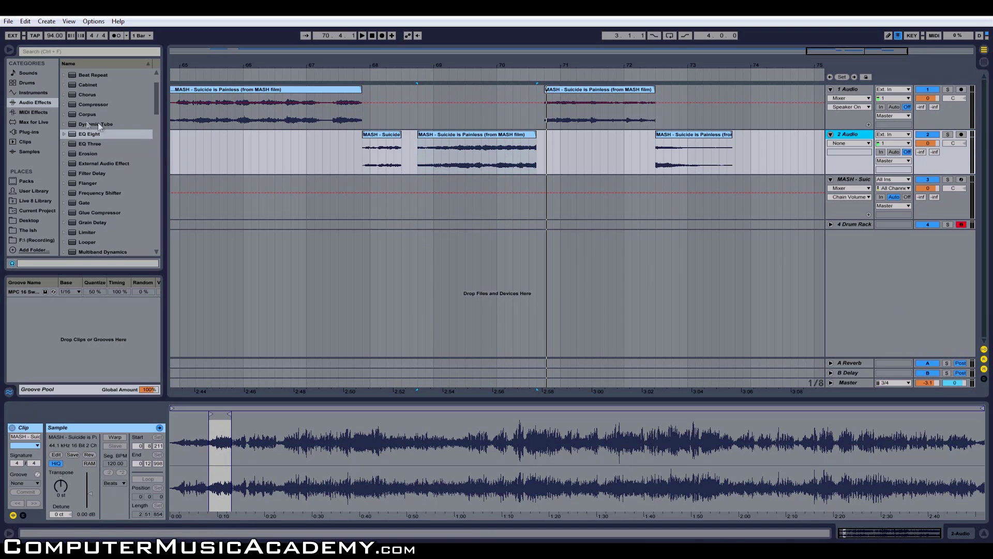
left_click(40, 94)
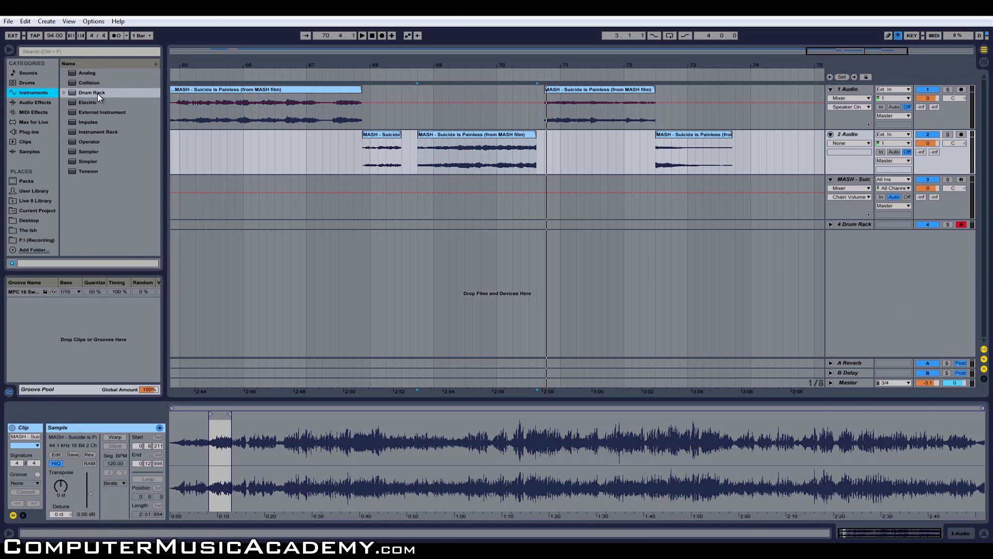
left_click_drag(92, 95, 241, 151)
left_click_drag(838, 268, 852, 180)
left_click(831, 180)
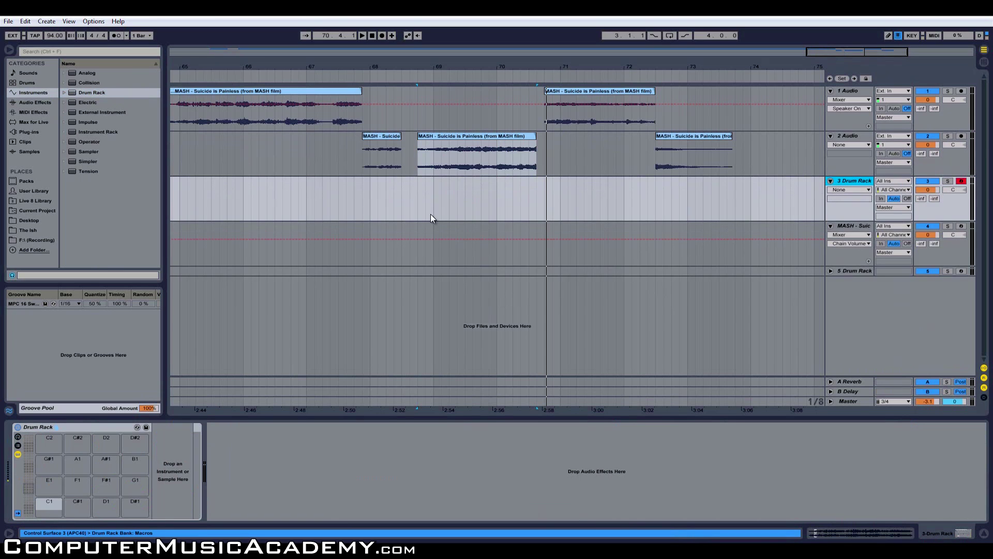
- Load the short reversed slice onto pad D1 and the longer reversed slice onto pad C1 of the new Drum Rack
left_click(378, 138)
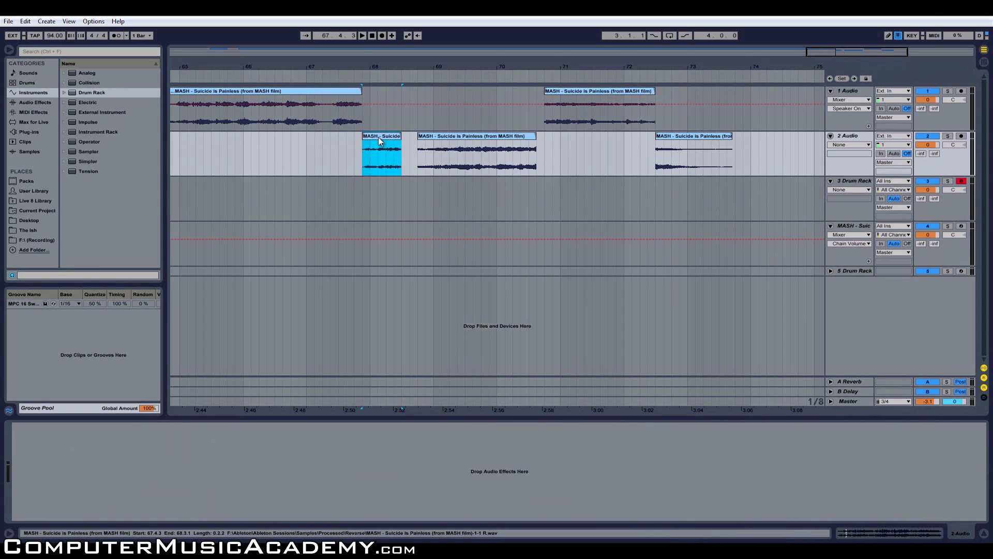
left_click(854, 182)
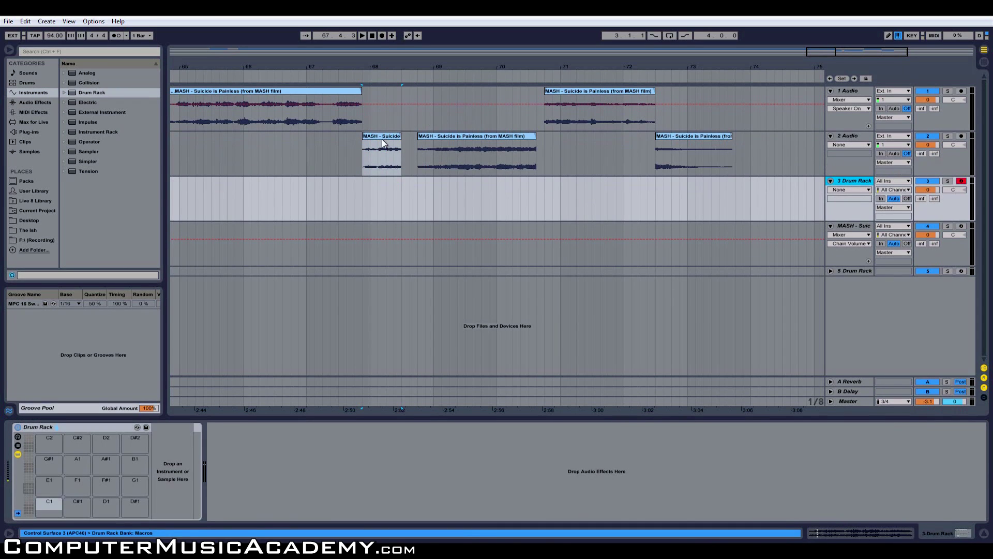
left_click_drag(381, 136, 103, 497)
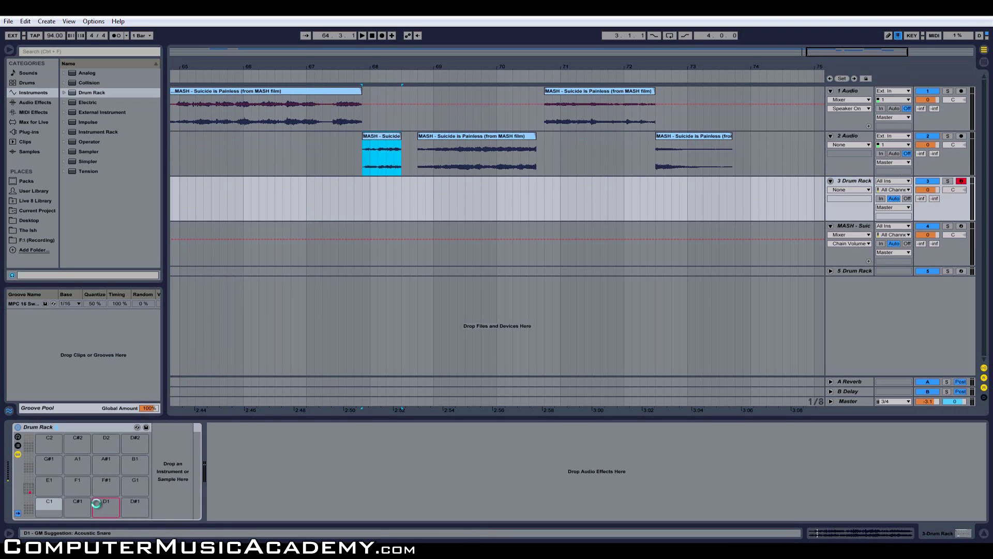
left_click_drag(458, 136, 50, 507)
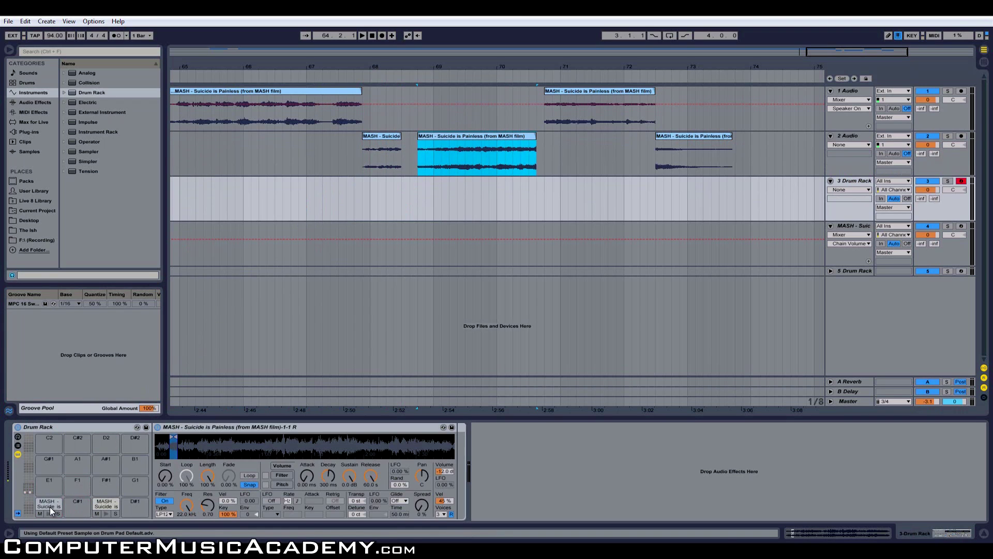
- Record a MIDI clip of the reversed slices in the first Session slot of 3 Drum Rack and loop it
key("Tab")
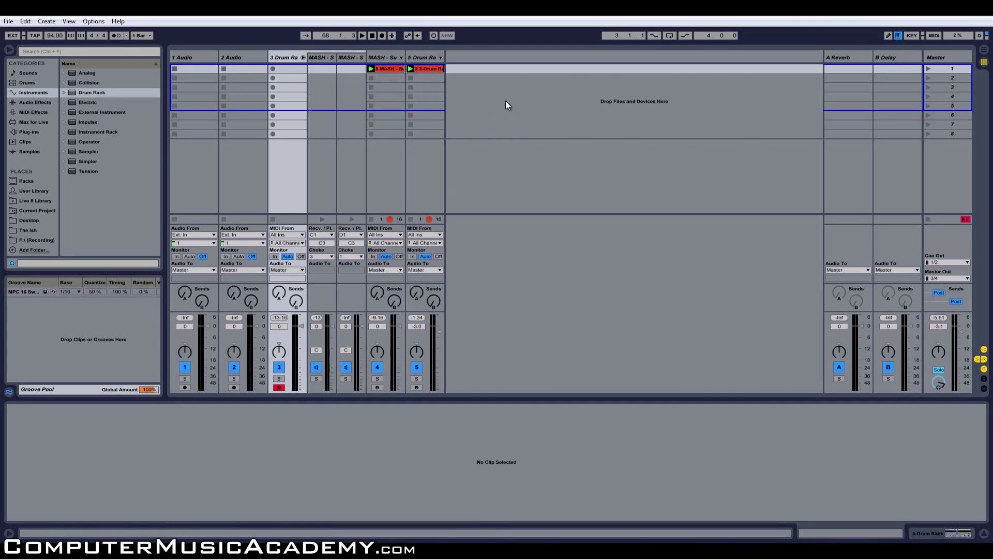
left_click(273, 69)
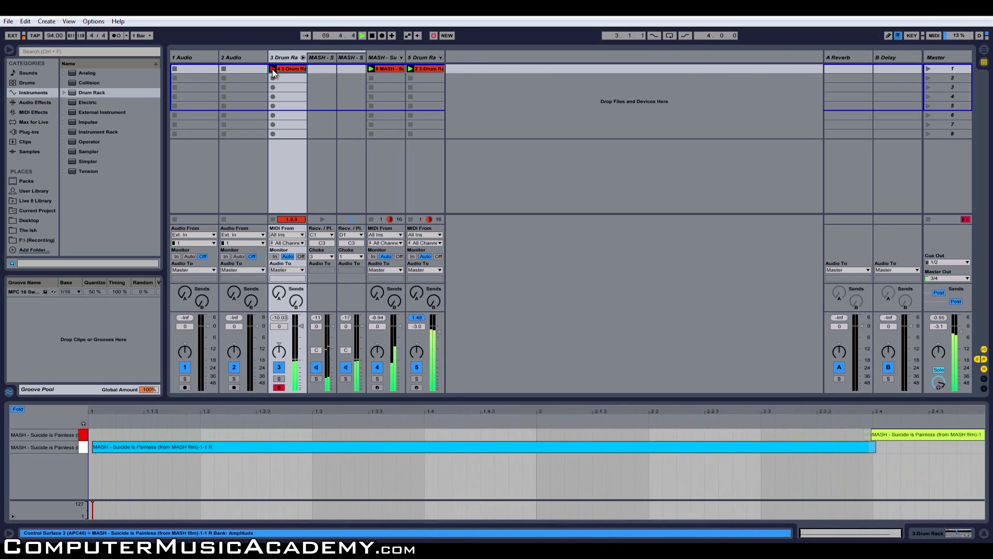
left_click(273, 69)
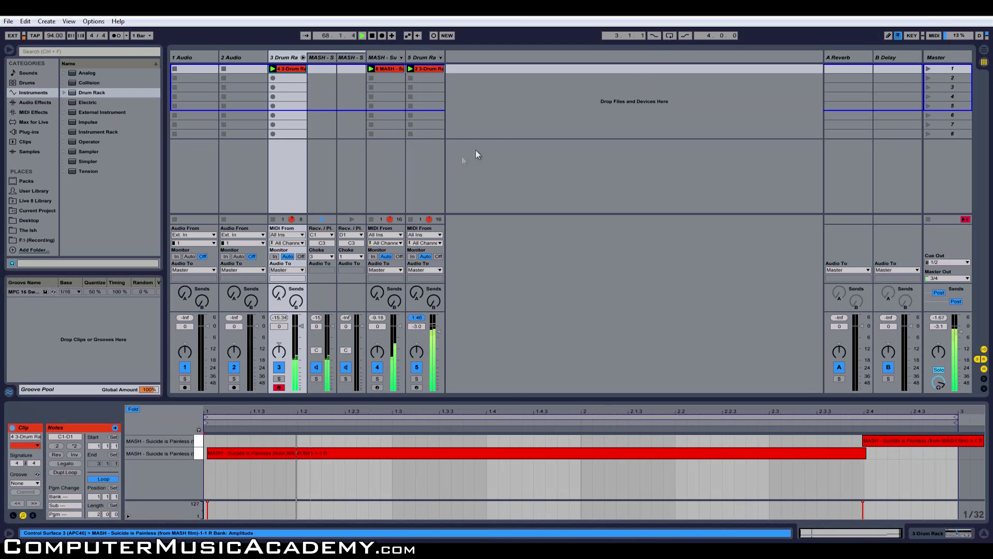
- Align the C1 note with the start of the clip, trim the end of the D1 note and stop playback
left_click(224, 453)
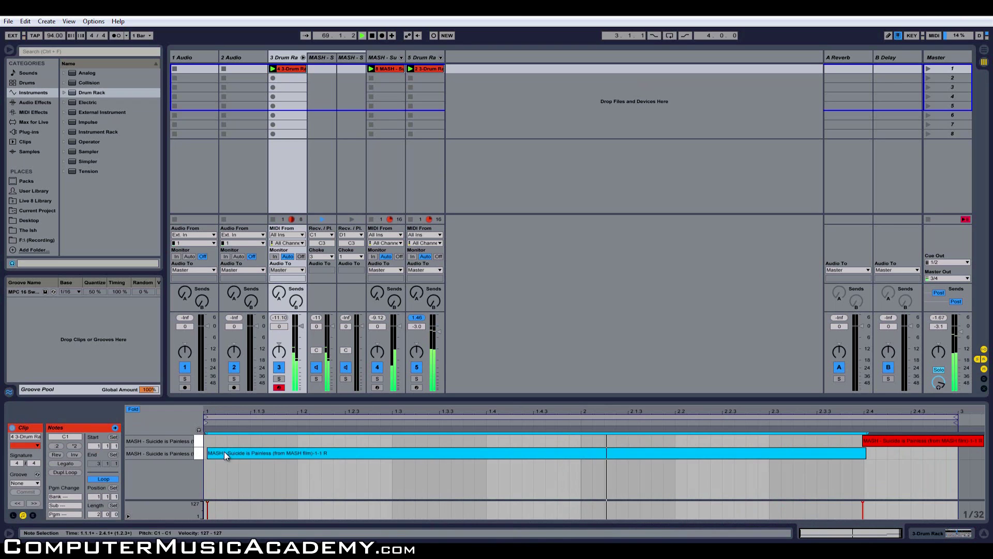
left_click_drag(224, 453, 222, 453)
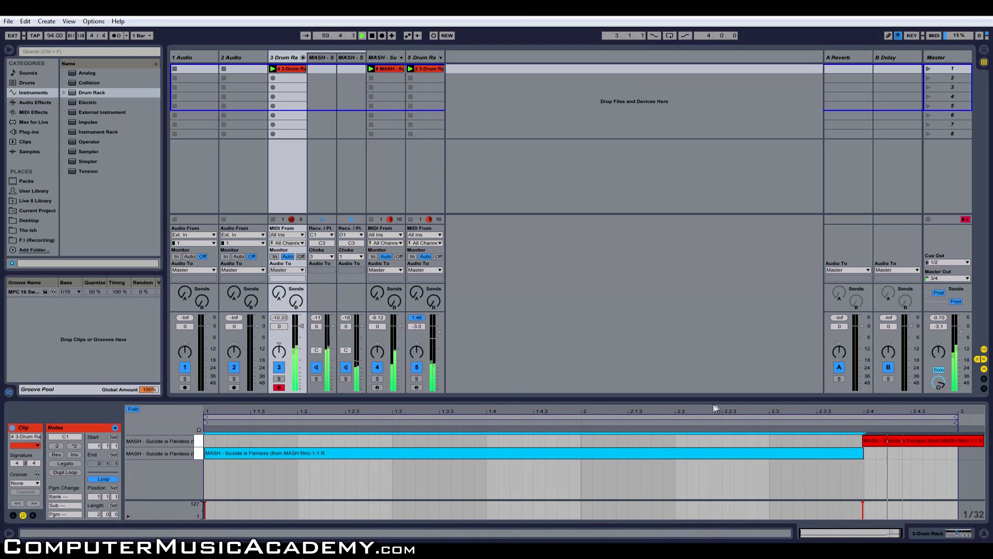
left_click(983, 440)
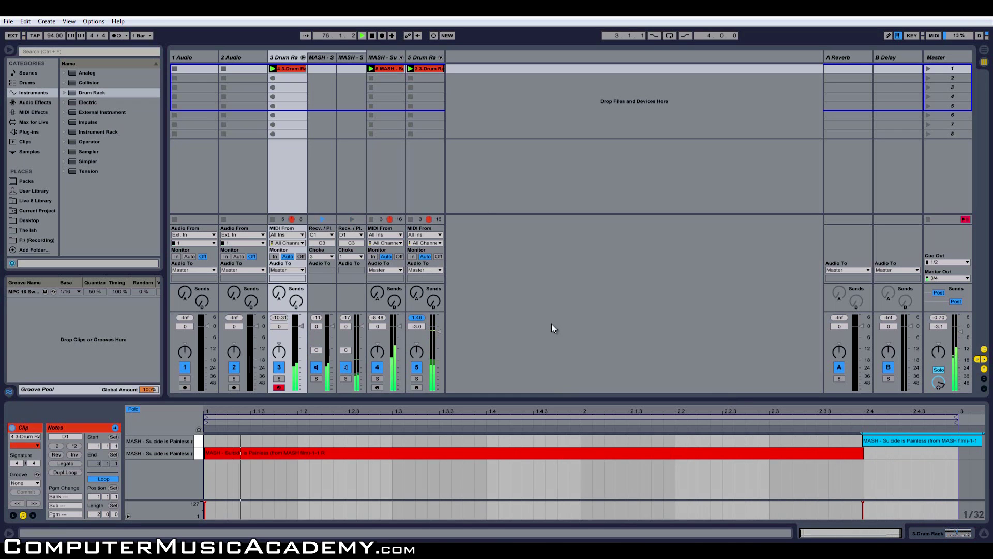
key("space")
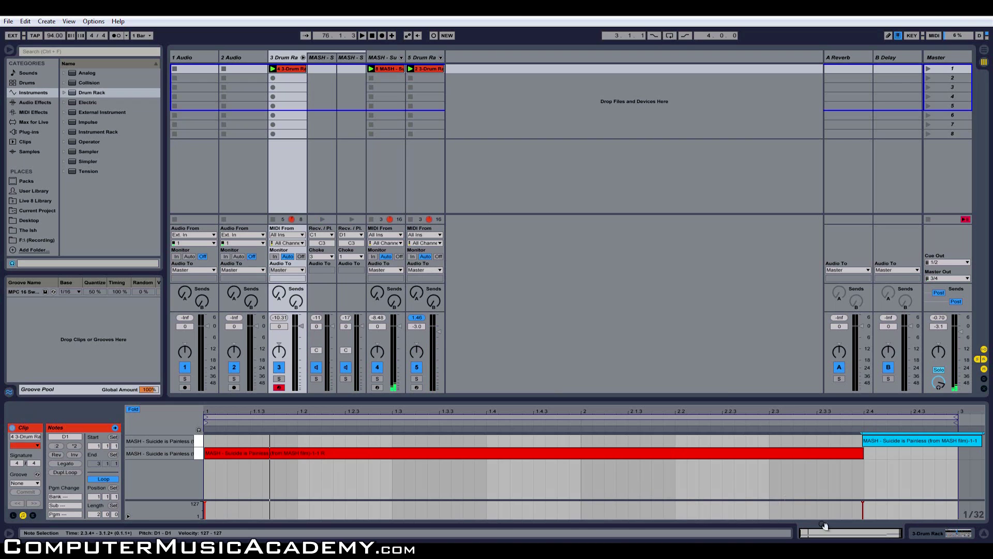
- Add the 64-bit iZotope Nectar plug-in after the Drum Rack on track 3 and dismiss the AuthAssistant error dialog
left_click(927, 535)
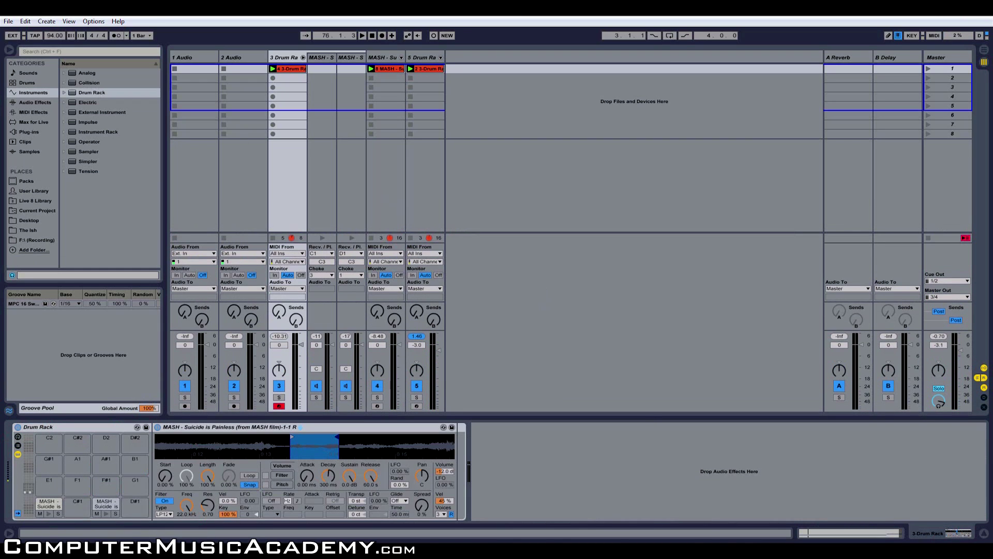
left_click(33, 132)
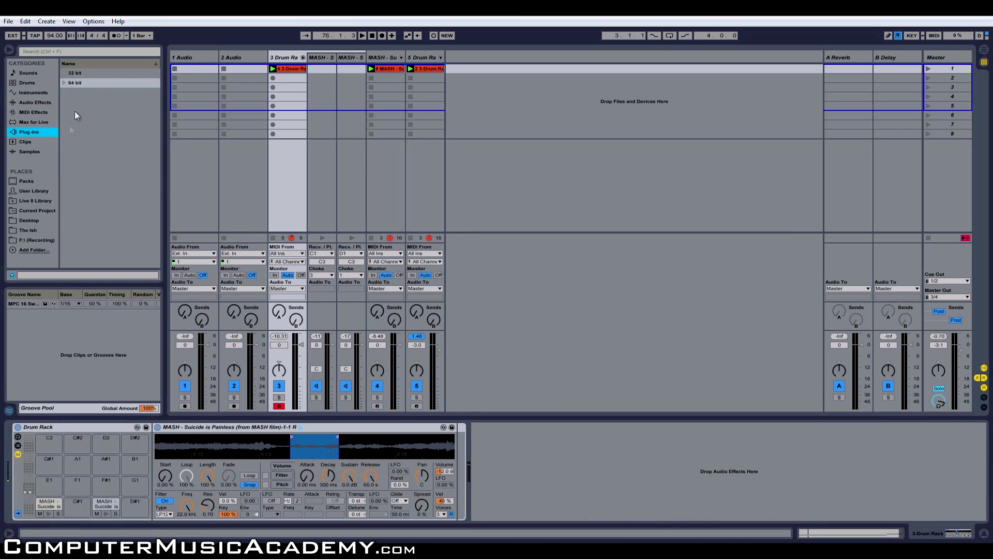
left_click(63, 84)
scroll(145, 156, "down", 1)
left_click(70, 209)
scroll(138, 151, "down", 3)
left_click_drag(119, 181, 489, 437)
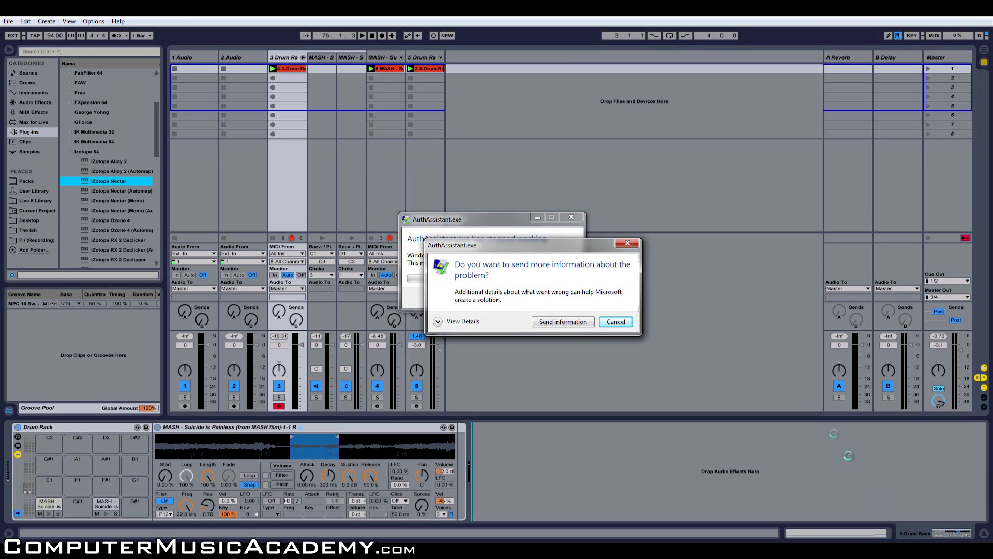
left_click(614, 323)
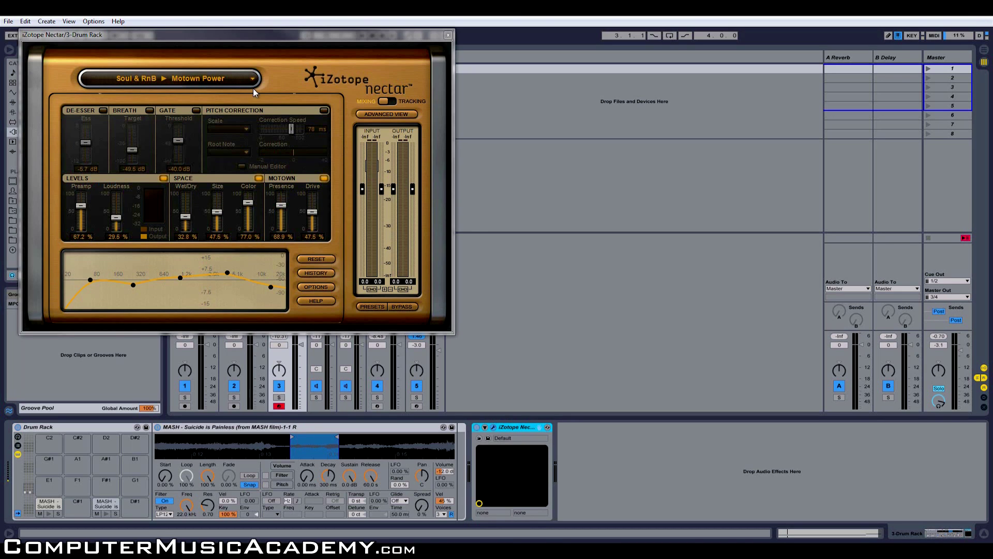
- Try Nectar's RnB Backing (group) style, choose Clean & Shiny (group) under Soul & RnB instead, and solo track 3
left_click(163, 80)
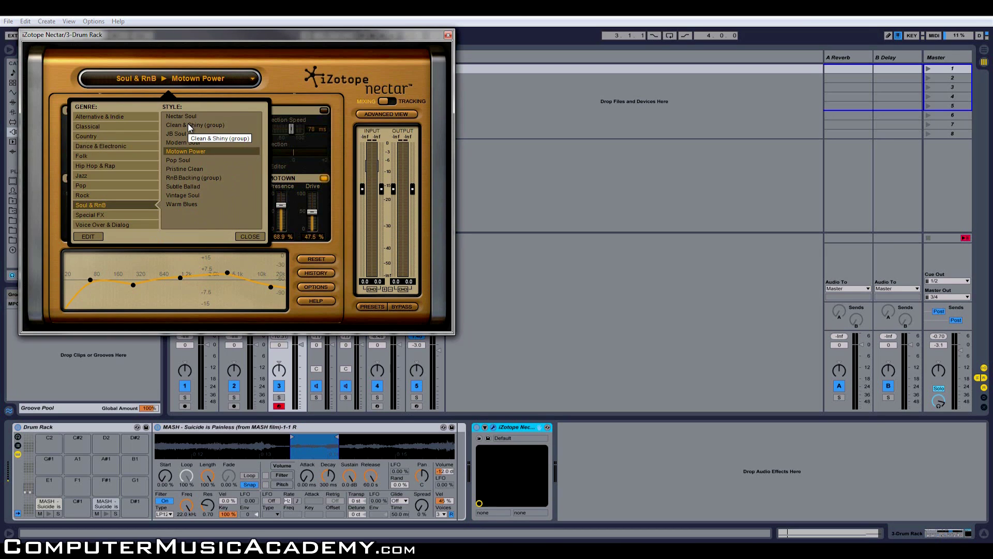
left_click(180, 178)
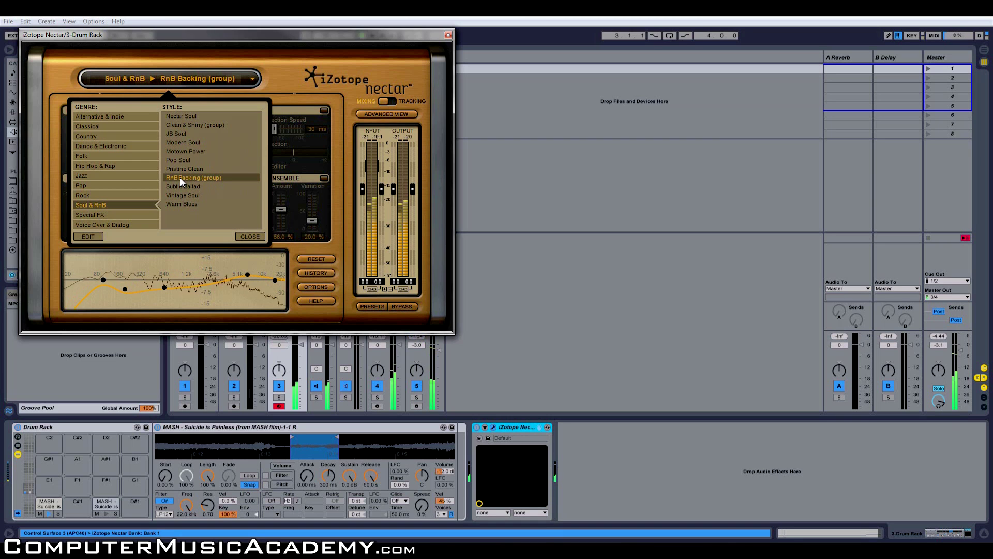
left_click_drag(291, 39, 712, 83)
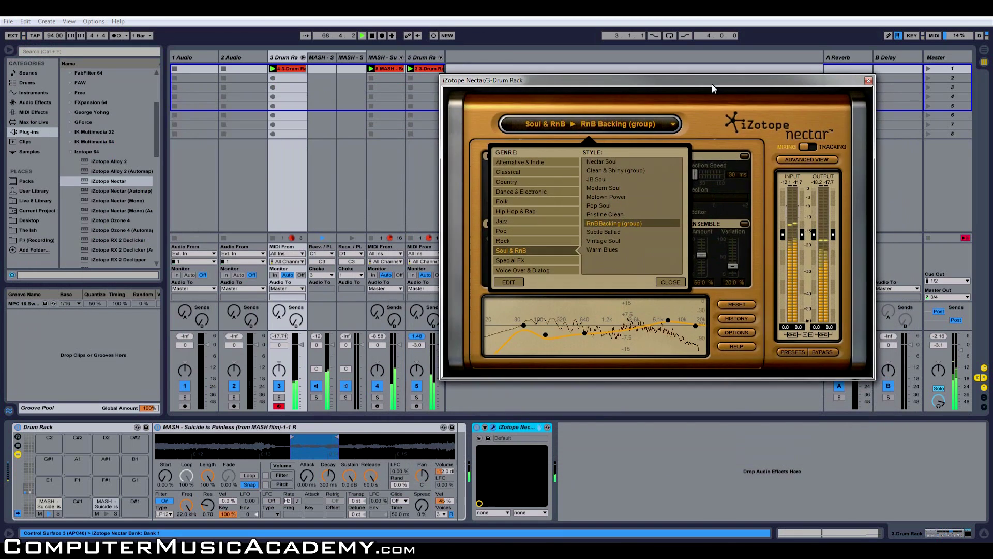
left_click(608, 170)
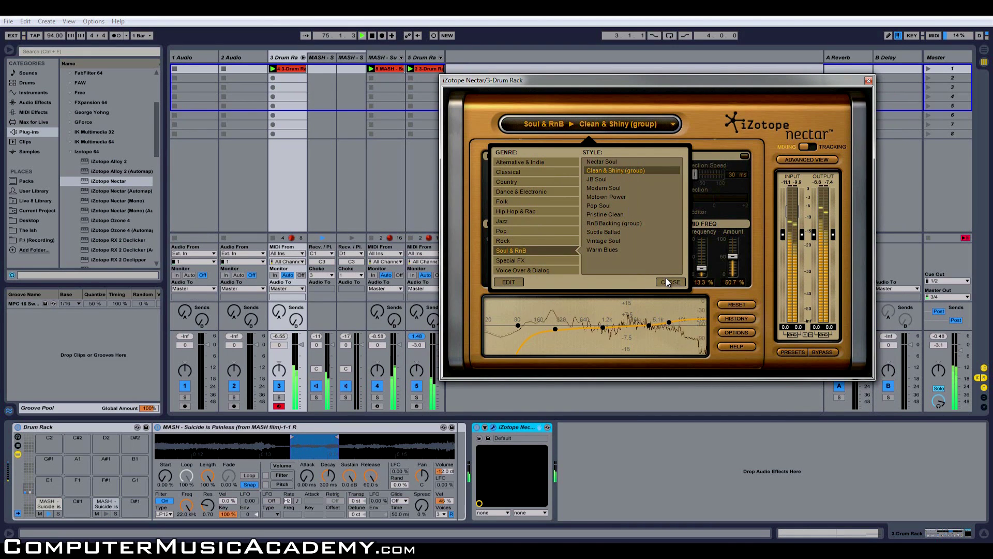
left_click(280, 397)
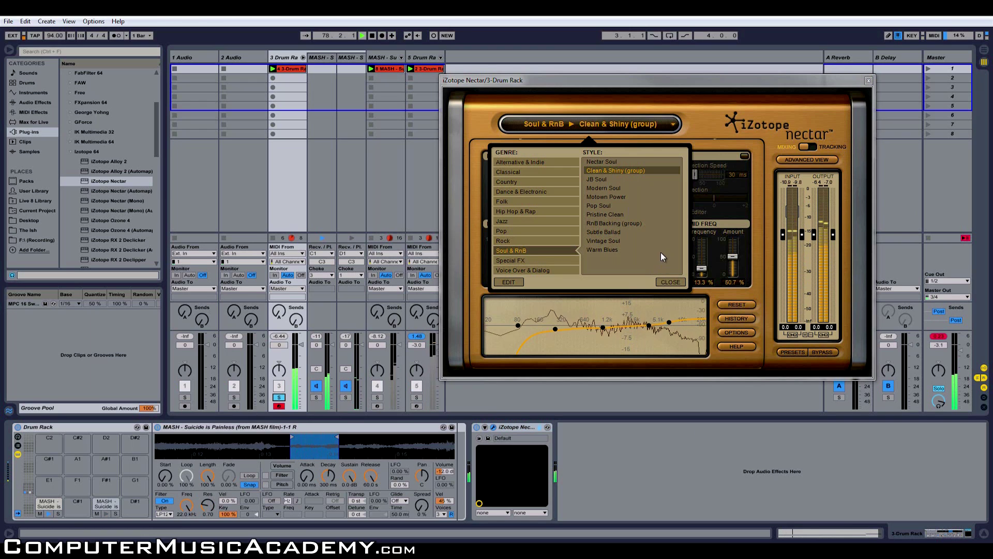
left_click(667, 281)
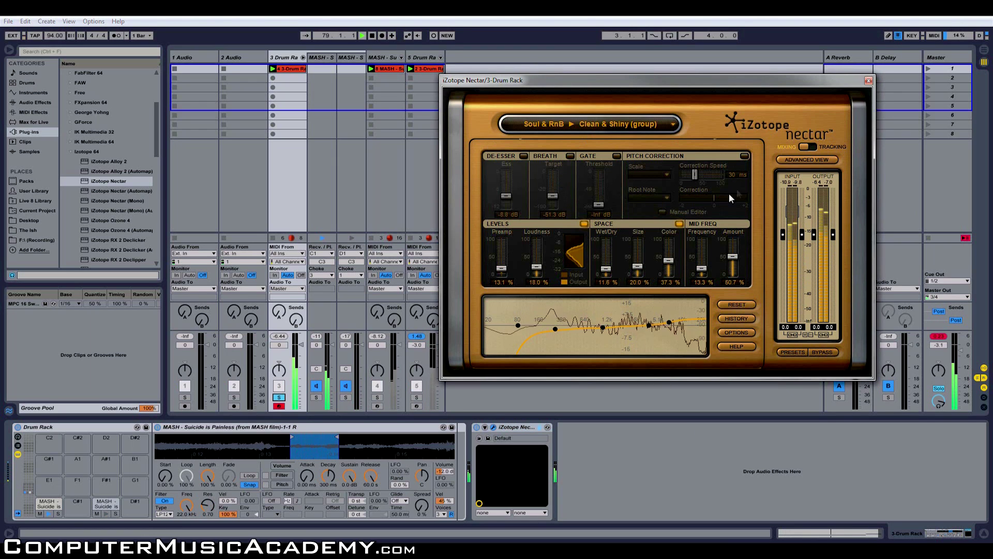
- Enable Nectar's Doubler module in the advanced view and set it to 4 voices
left_click(808, 159)
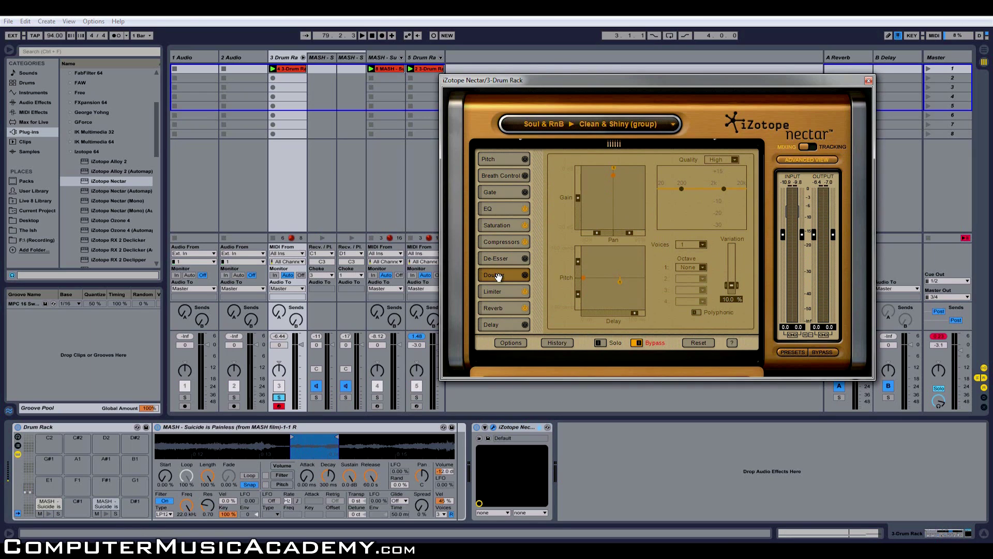
left_click(525, 275)
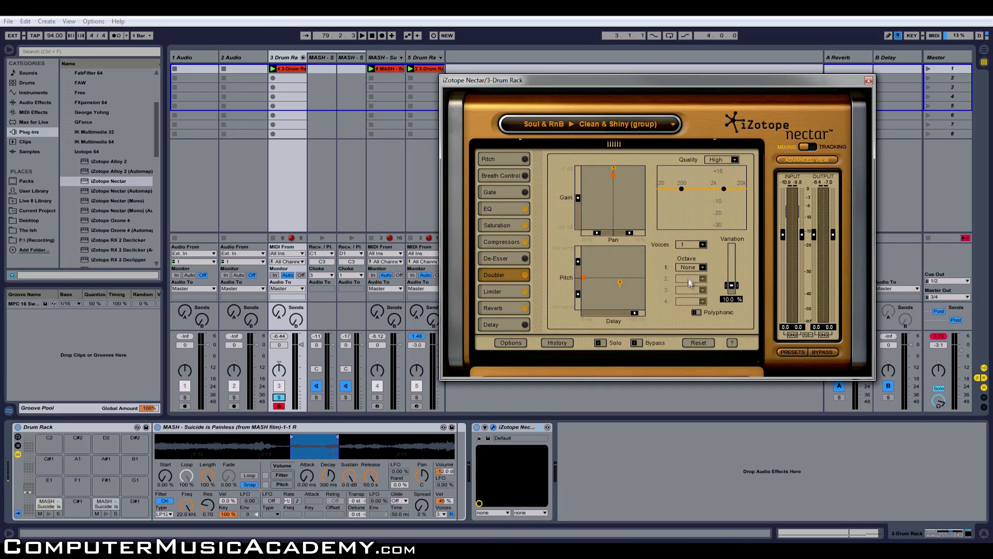
left_click(703, 246)
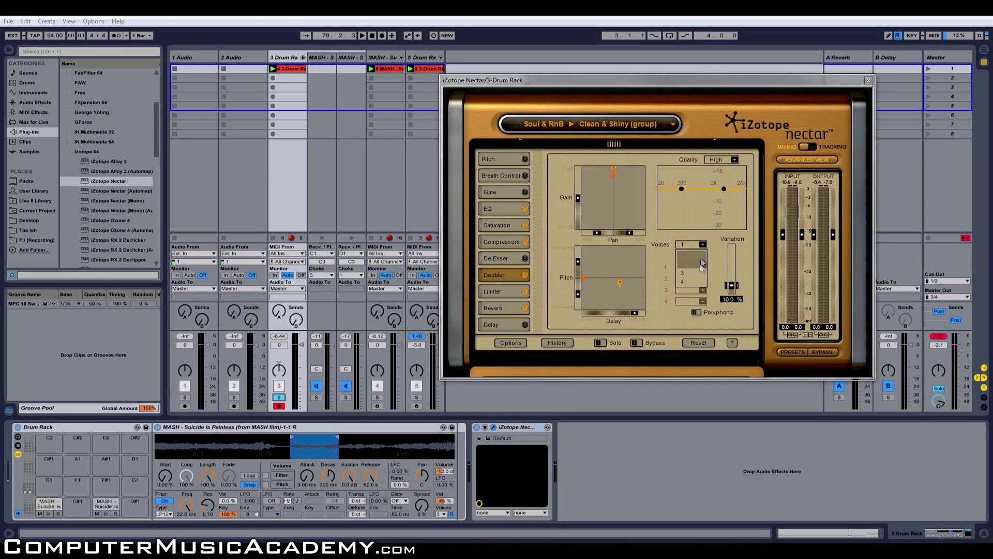
left_click(695, 283)
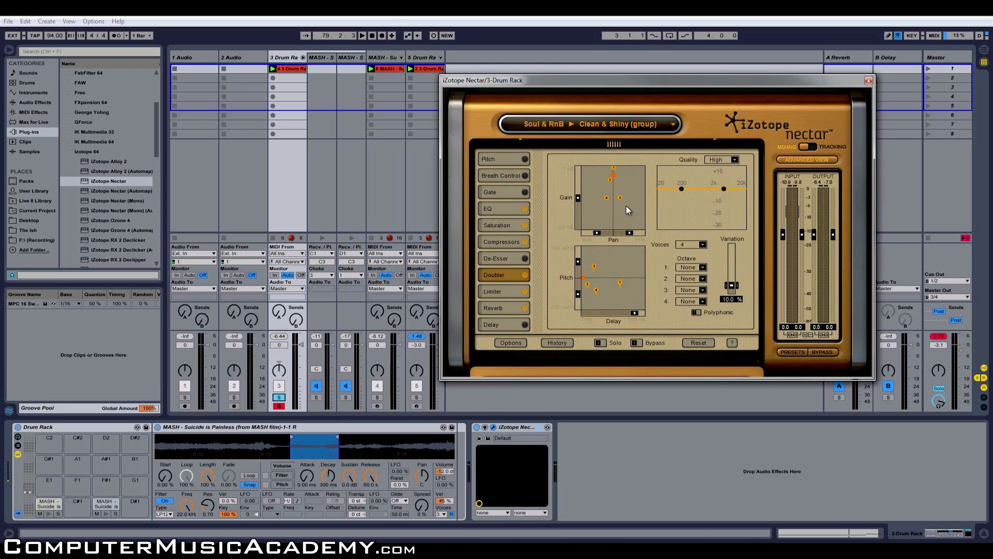
- Spread the Doubler voices to both sides of the pan field and raise their gain while auditioning the soloed track
left_click_drag(610, 181, 623, 177)
key("space")
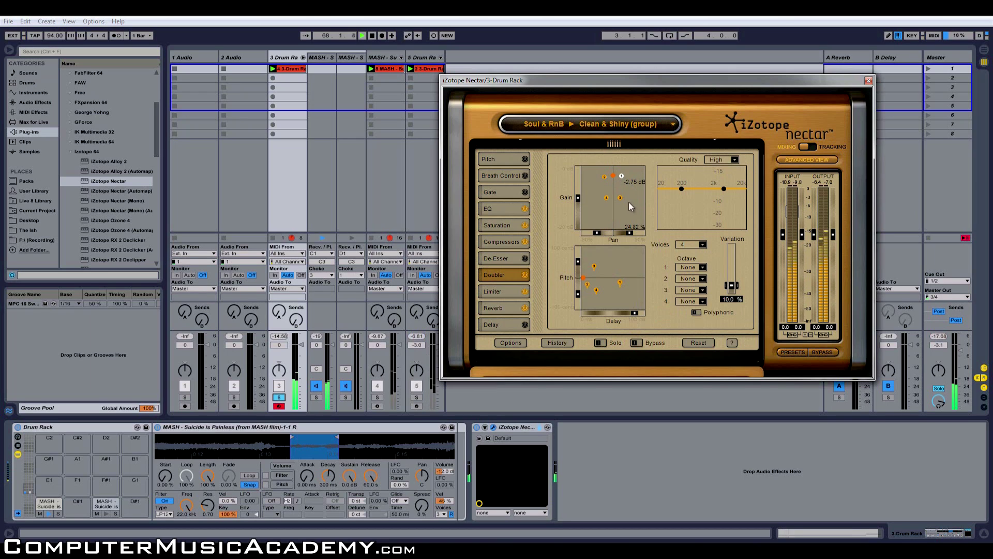
left_click_drag(622, 202, 604, 174)
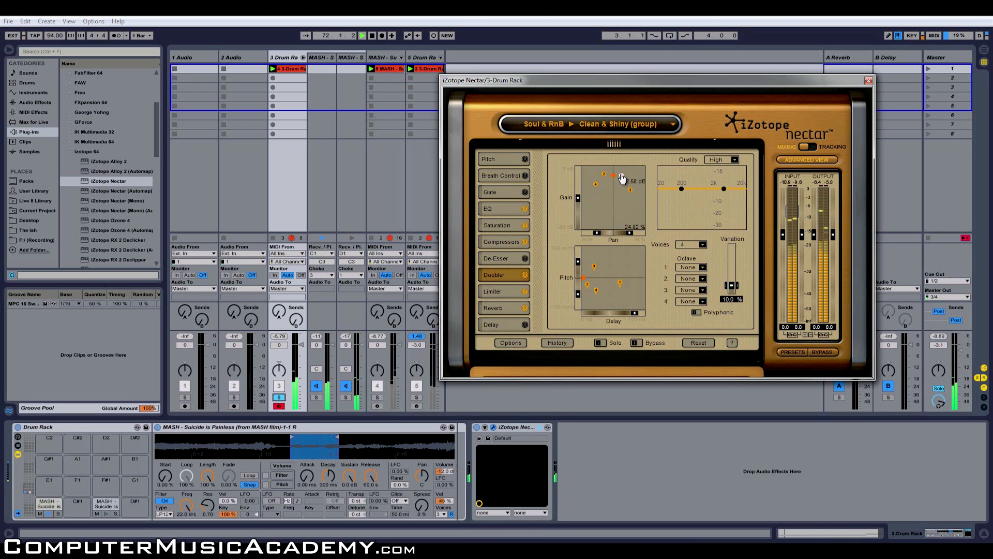
left_click_drag(632, 193, 632, 188)
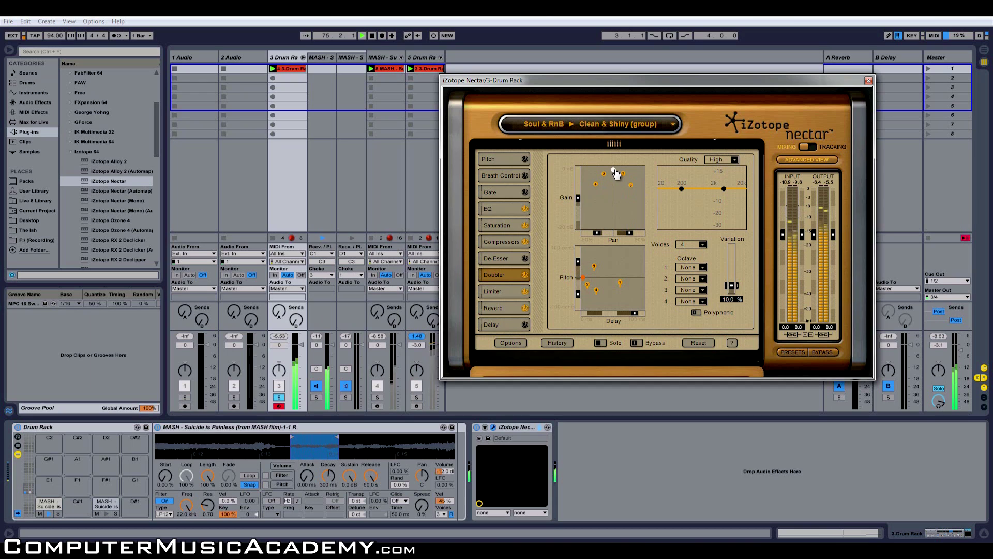
left_click_drag(575, 201, 578, 193)
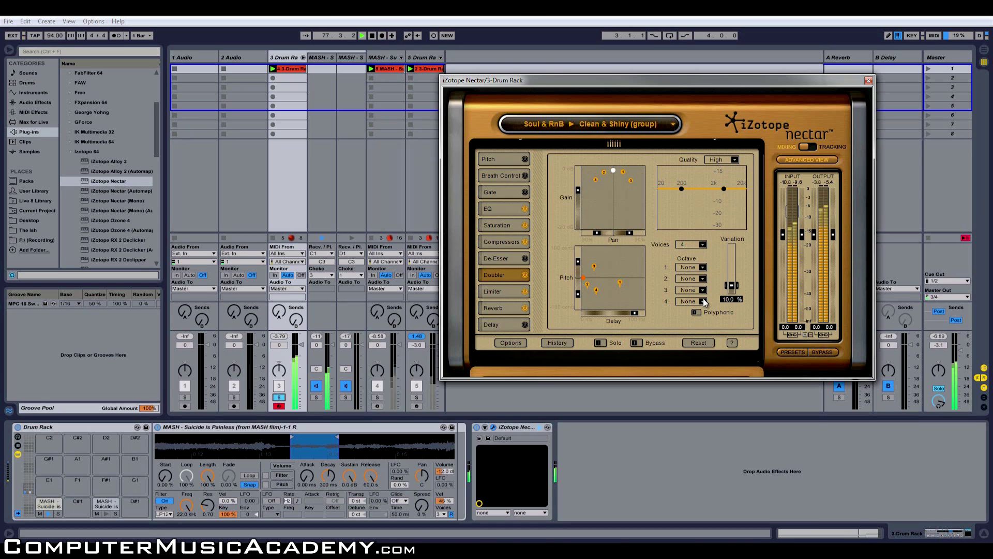
key("space")
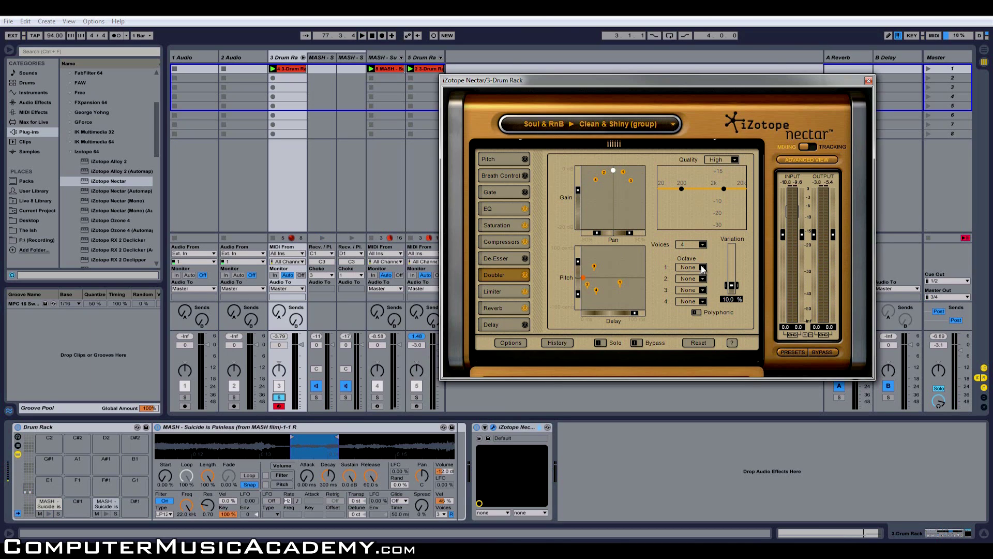
- Set the Doubler octaves to Up for voices 1 and 2 and Down for voices 3 and 4
left_click(702, 267)
left_click(697, 284)
left_click(702, 290)
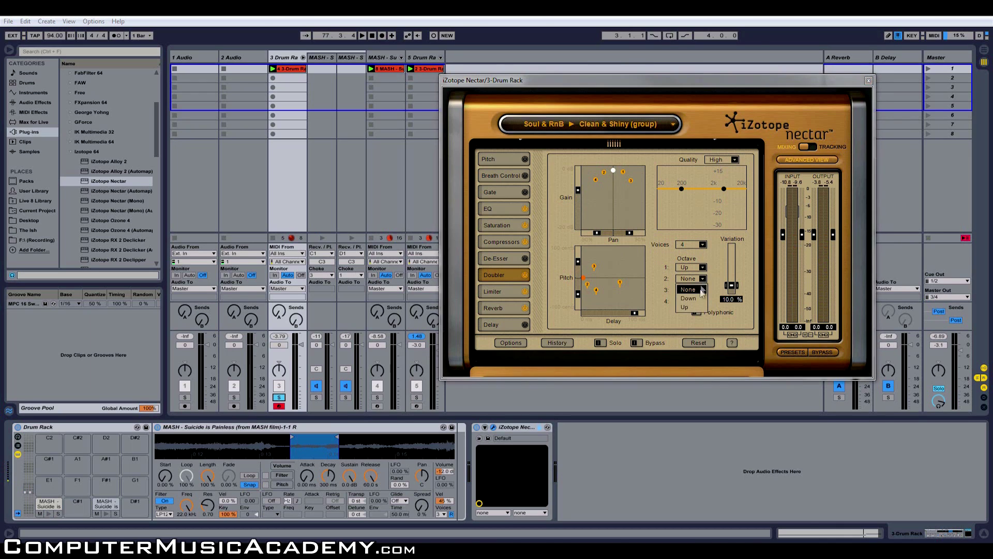
left_click(693, 306)
left_click(701, 290)
left_click(701, 310)
left_click(702, 301)
left_click(694, 321)
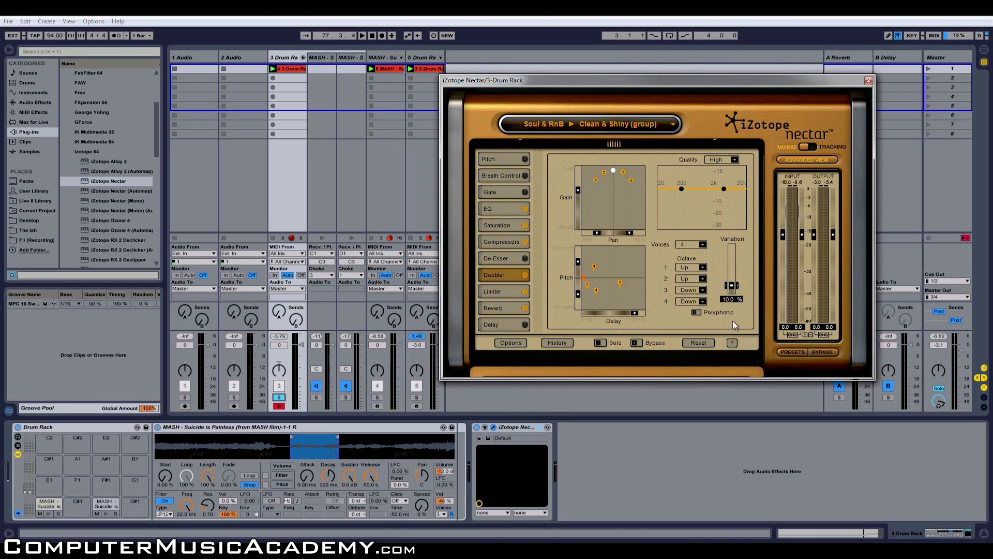
- Play the soloed track 3 and compare its sound with Nectar bypassed and enabled
key("space")
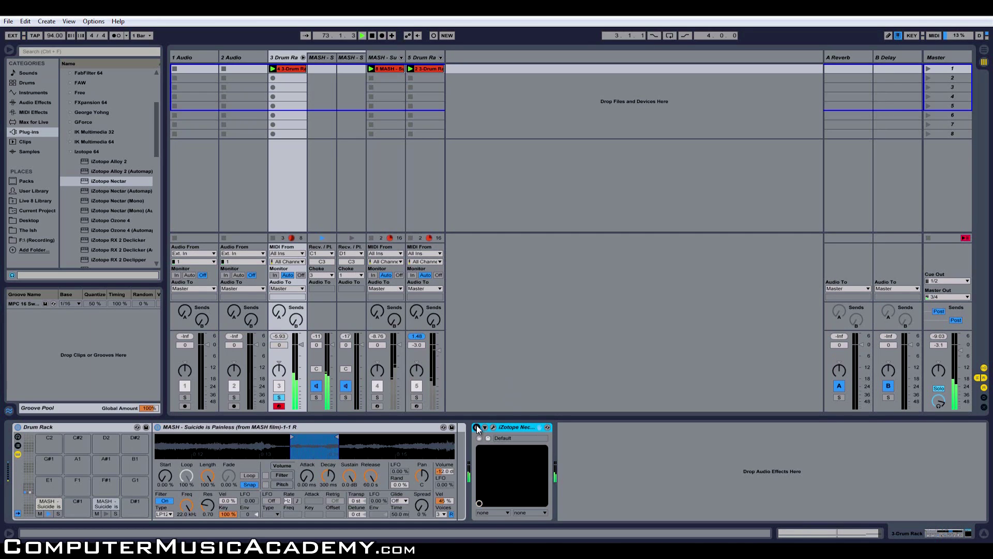
left_click(477, 427)
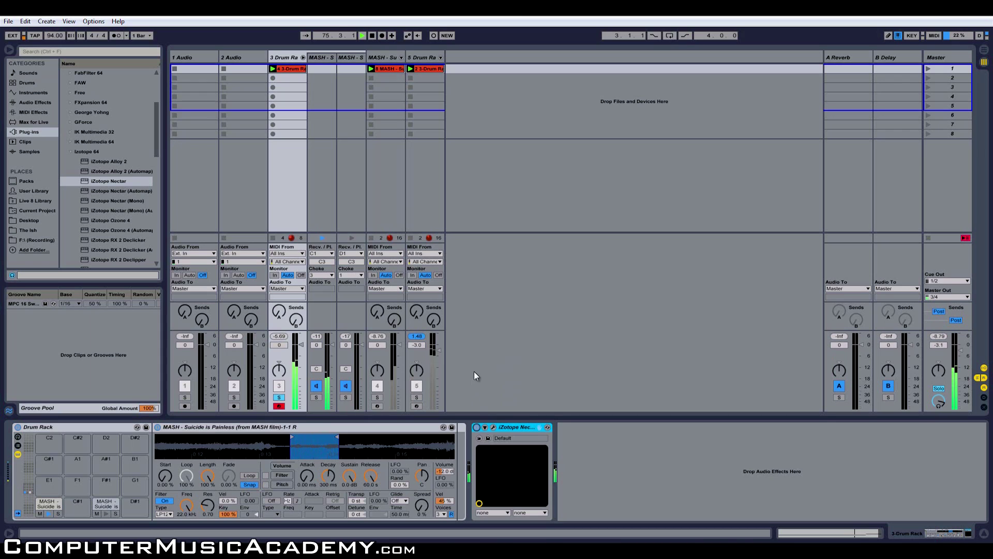
key("space")
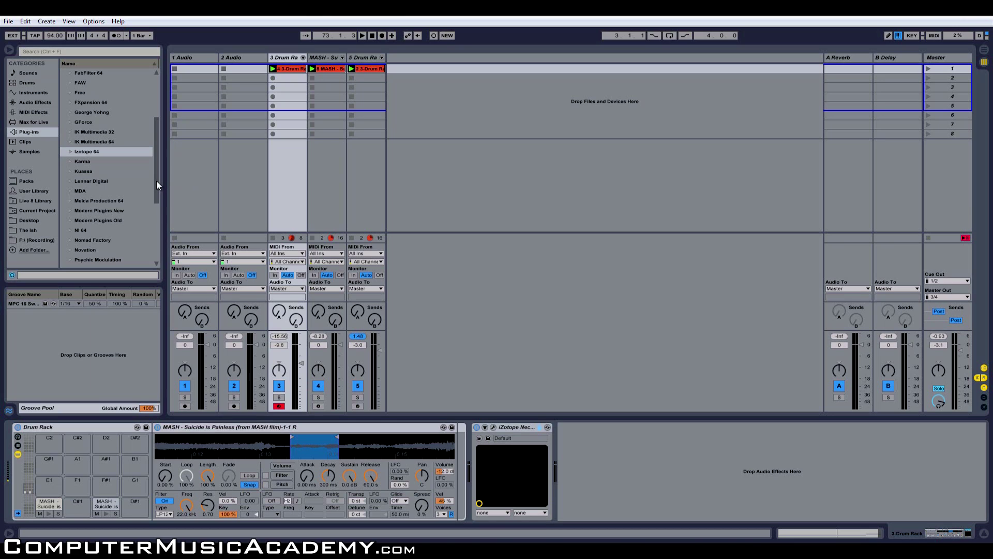
- Add the Spectrasonics Trilian.64 instrument to the session on a new MIDI track
left_click_drag(157, 181, 141, 239)
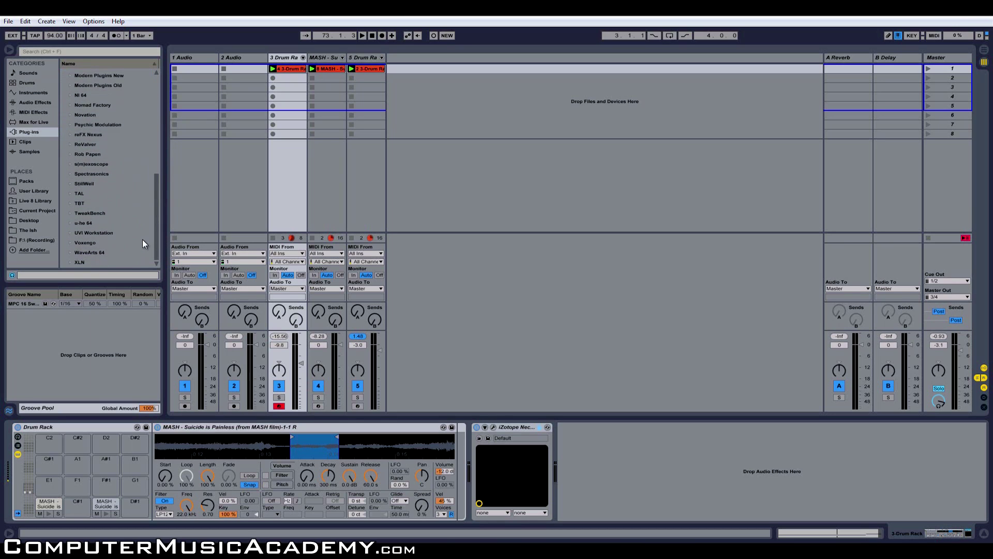
left_click(69, 175)
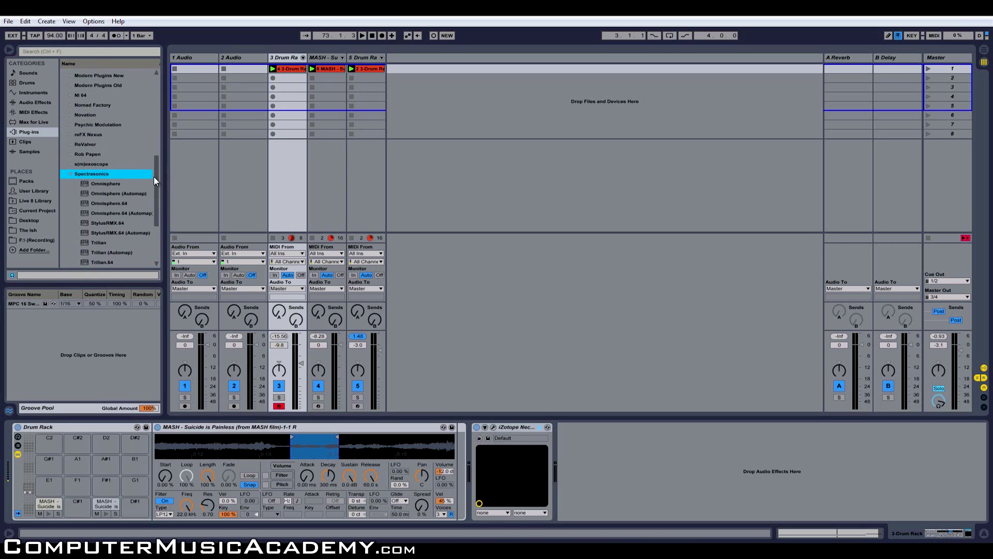
left_click_drag(156, 170, 157, 192)
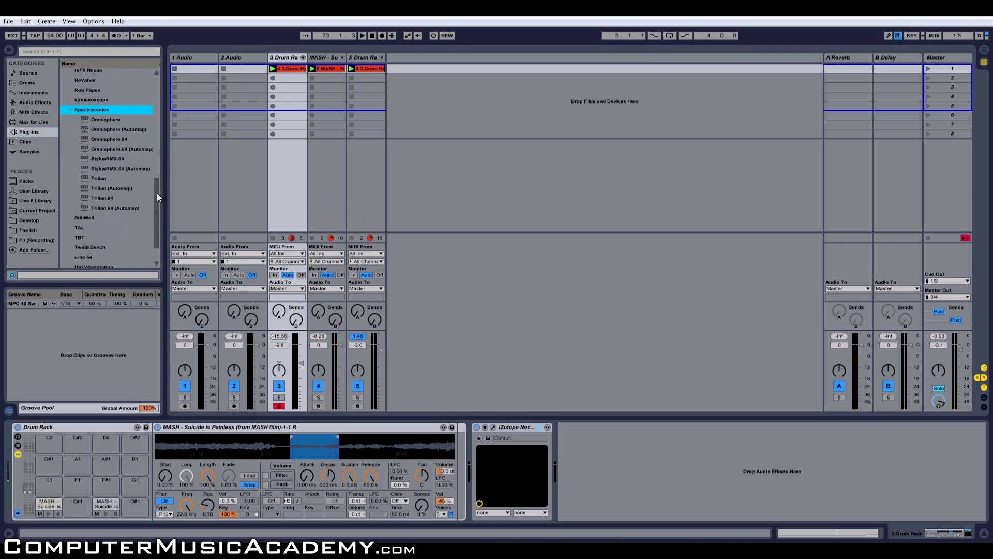
left_click_drag(98, 197, 429, 122)
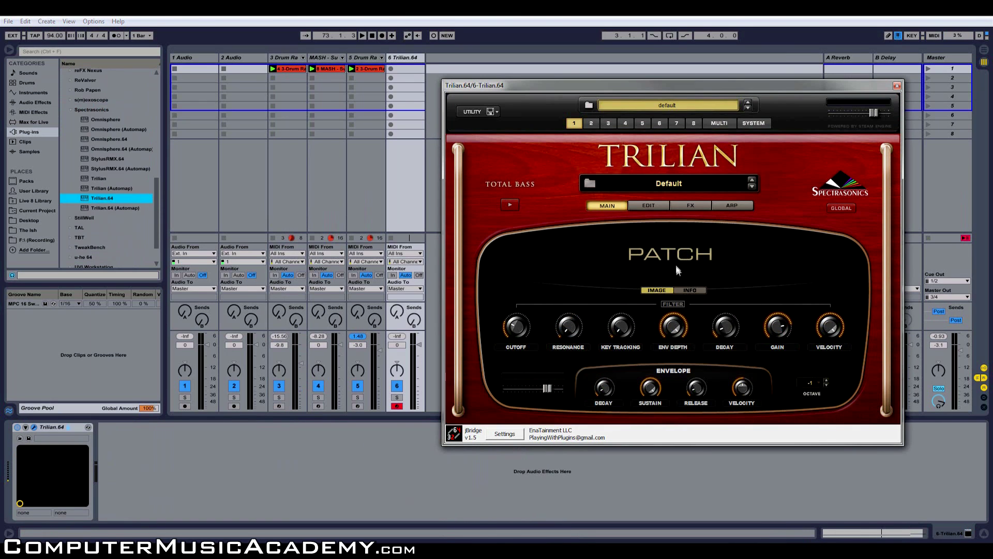
- Load the Retro 60's - Full Range patch from Trilian's Bass - Electric category
left_click(665, 182)
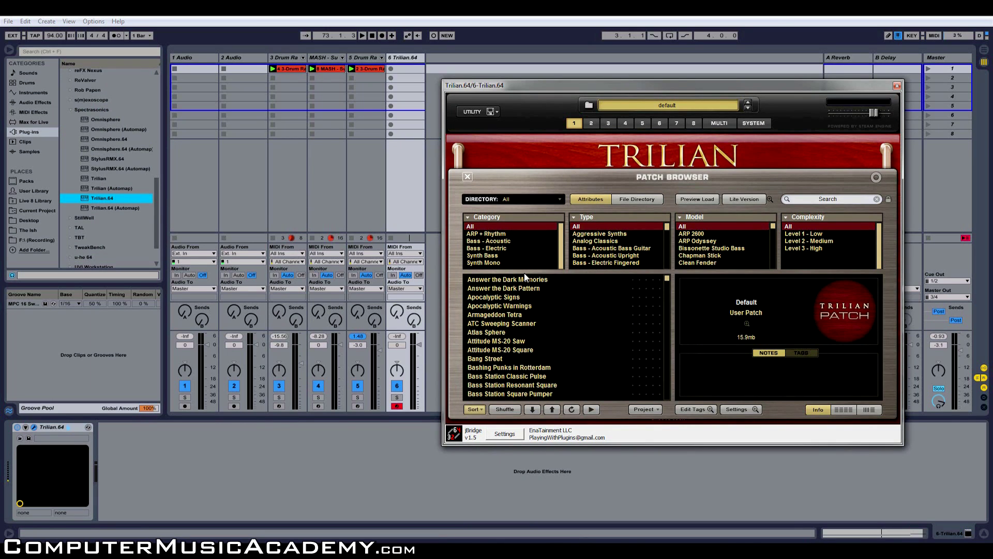
left_click(494, 249)
left_click(605, 315)
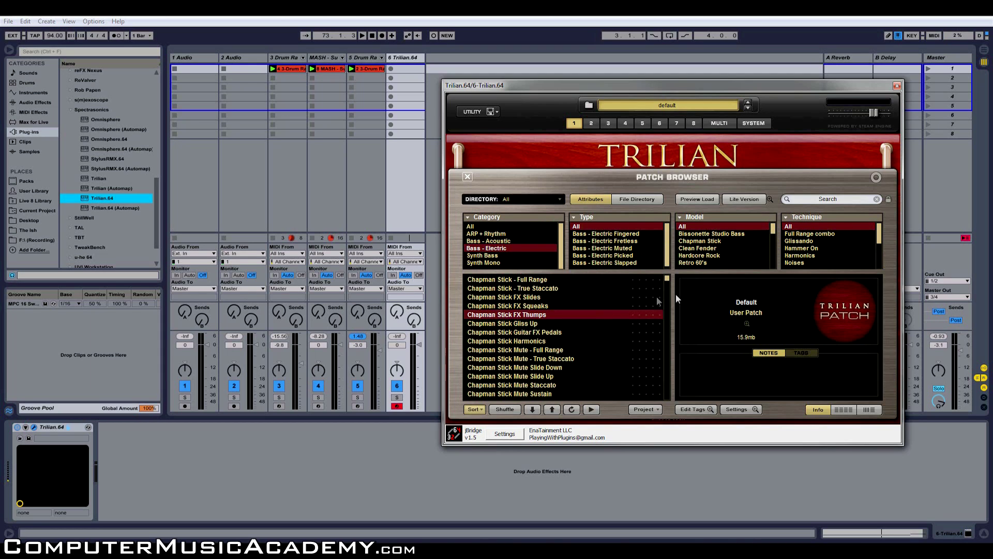
left_click_drag(667, 276, 662, 300)
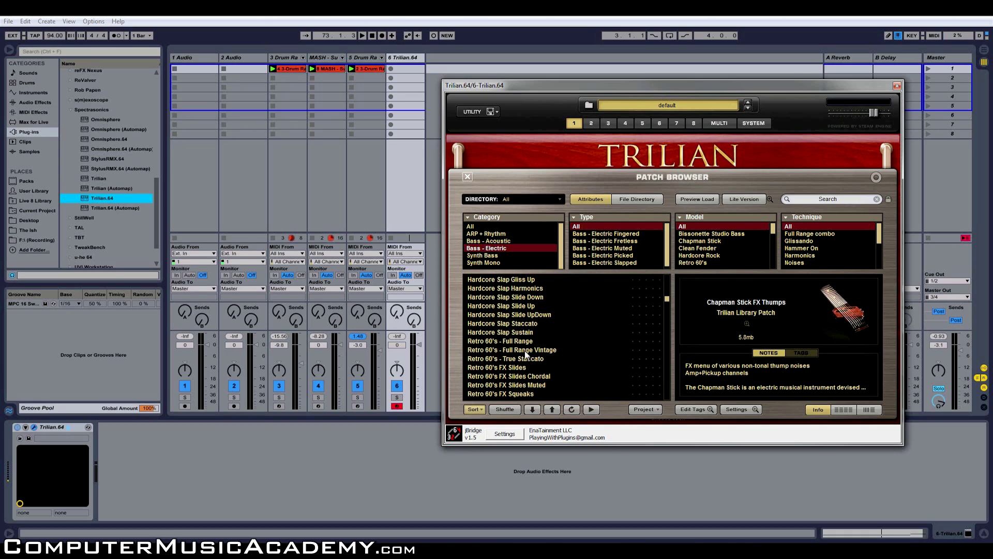
left_click(522, 342)
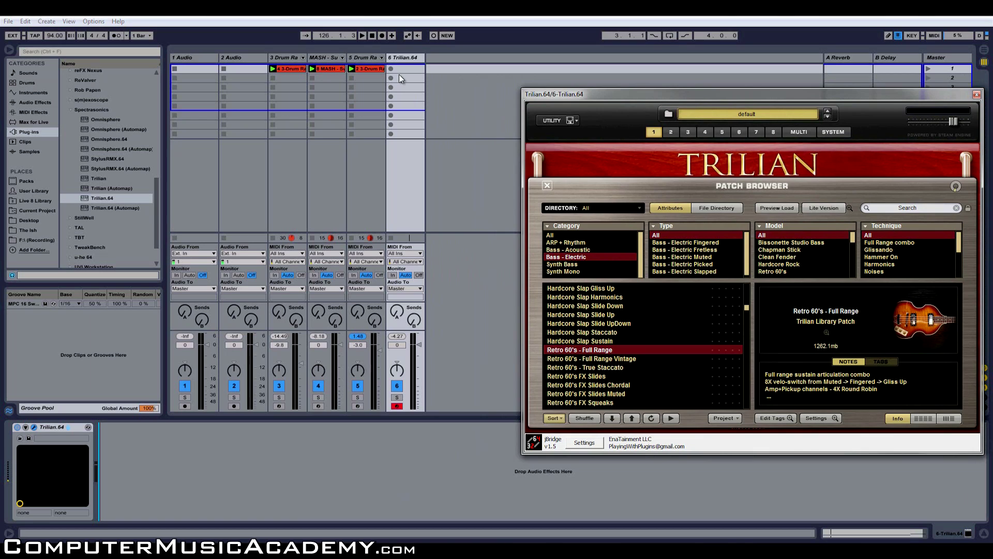
- Record a bass line into the first clip slot of the Trilian track and play it back
double_click(407, 71)
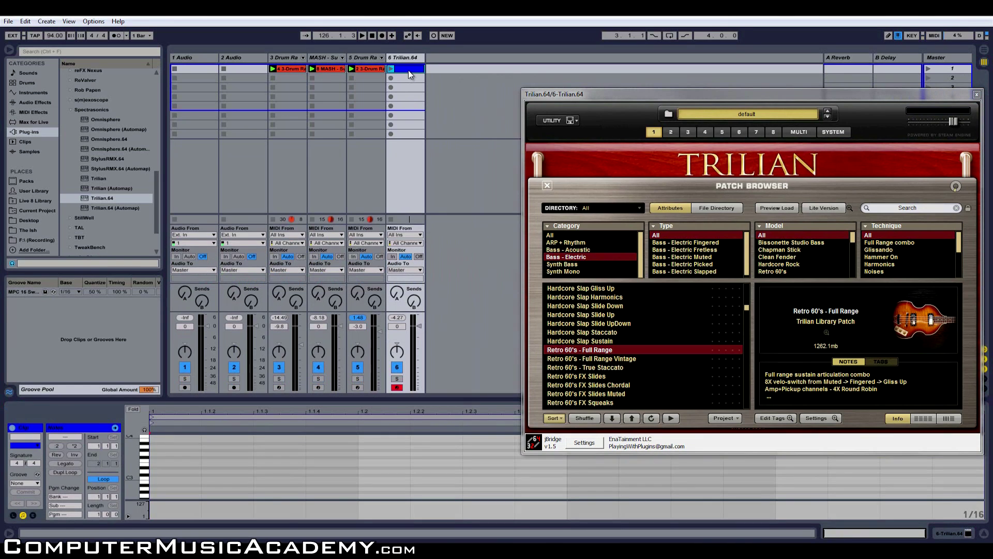
key("Delete")
left_click(391, 69)
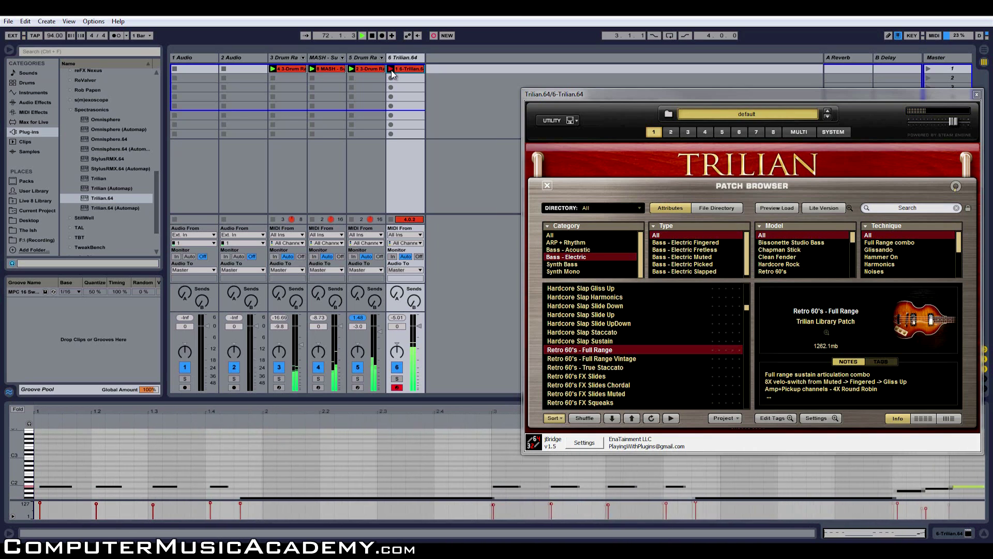
key("space")
key("space")
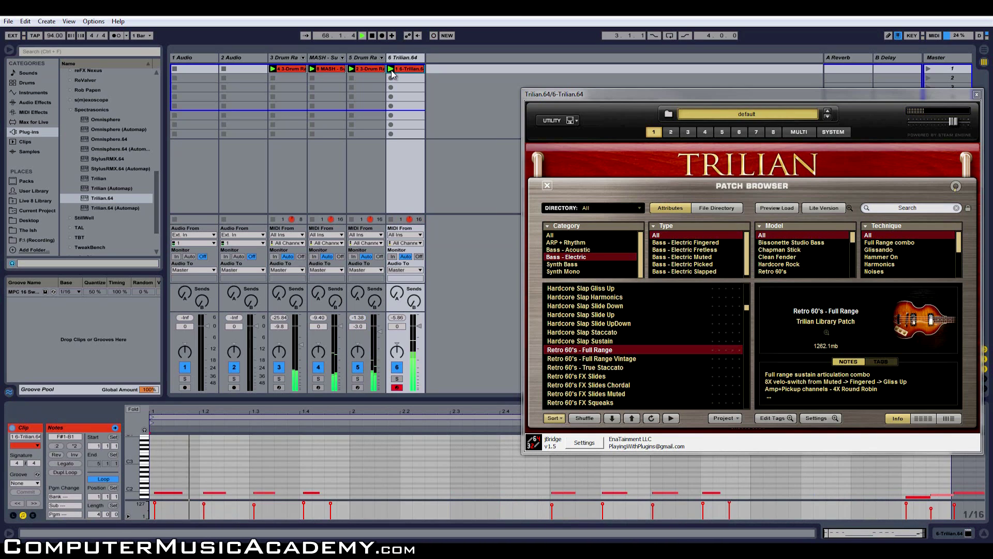
- Shift the start of the first long F#1 note in the bass clip slightly earlier
left_click_drag(868, 129, 843, 53)
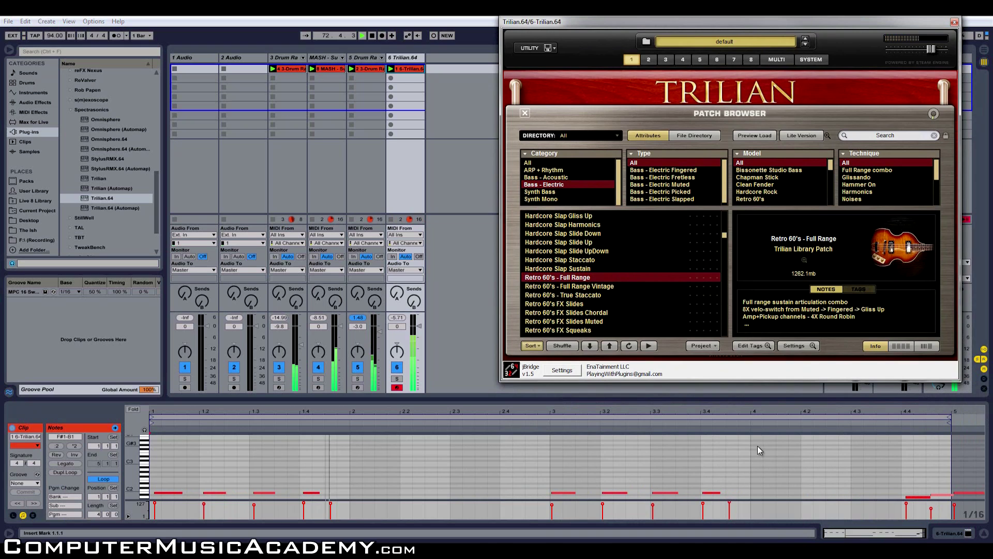
left_click(396, 488)
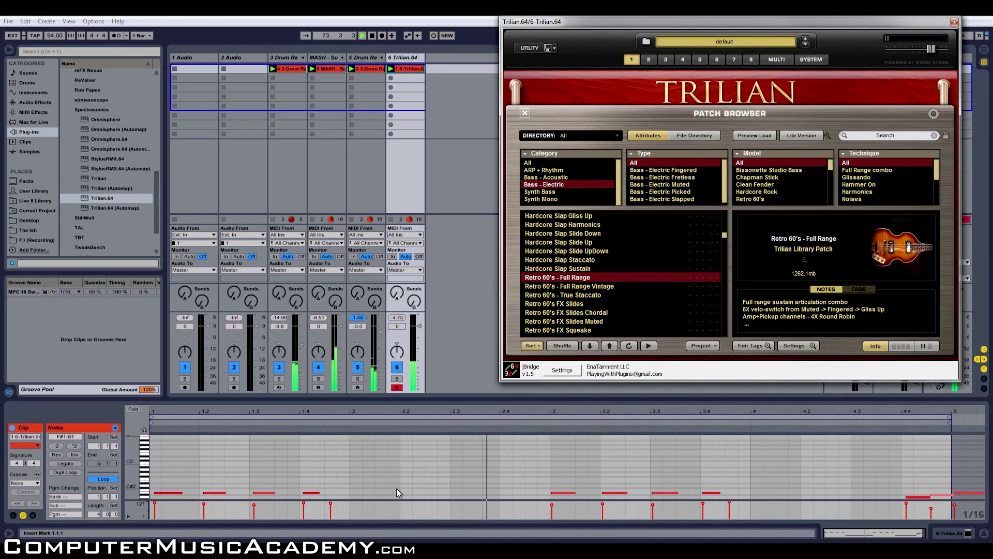
scroll(393, 482, "down", 3)
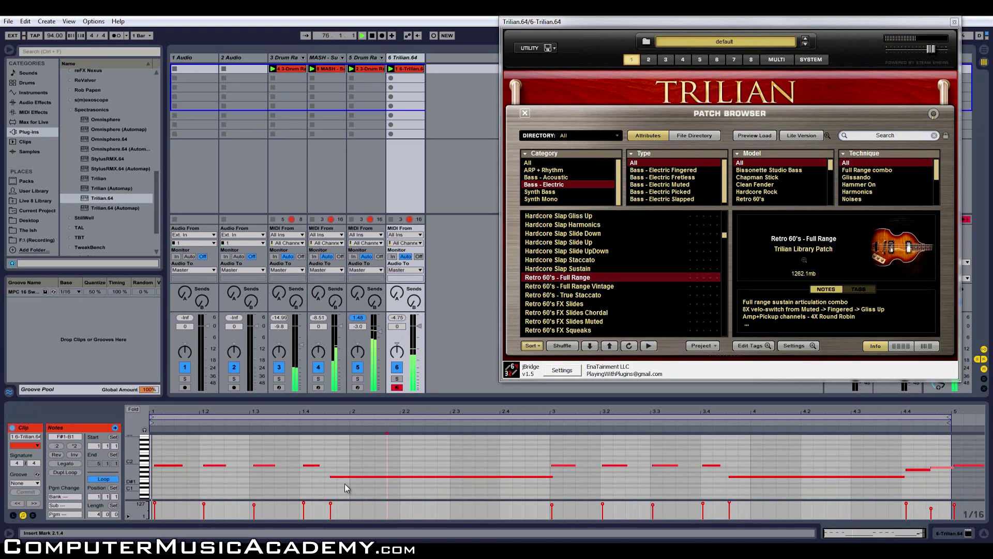
left_click(333, 476)
left_click_drag(333, 476, 329, 476)
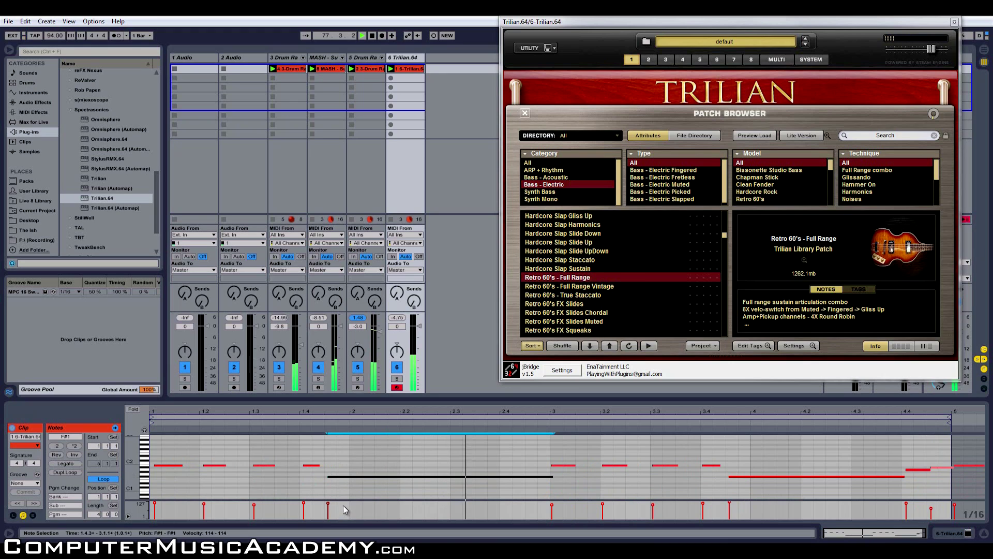
left_click(376, 495)
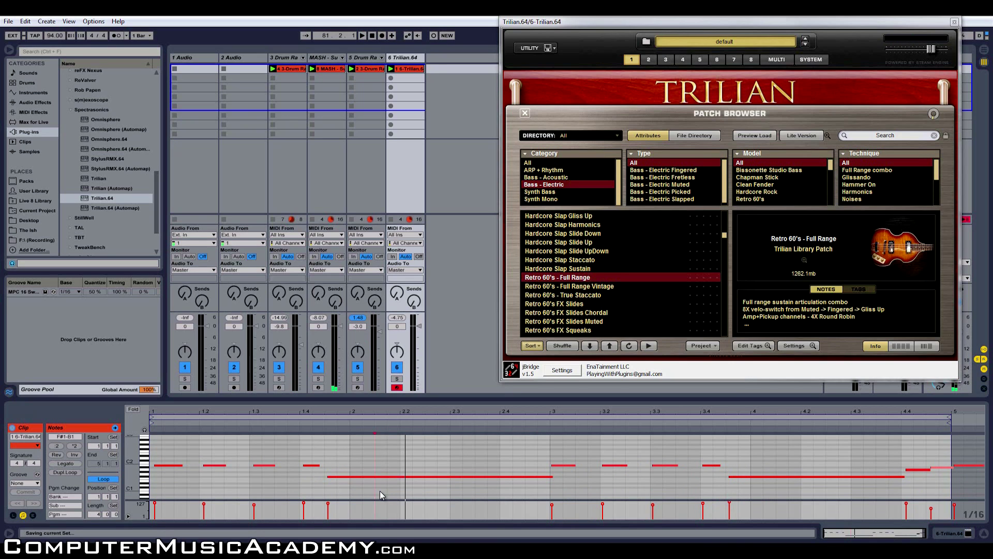
- Show the Trilian track's device and return the instrument from its patch browser to the main patch page
left_click(954, 22)
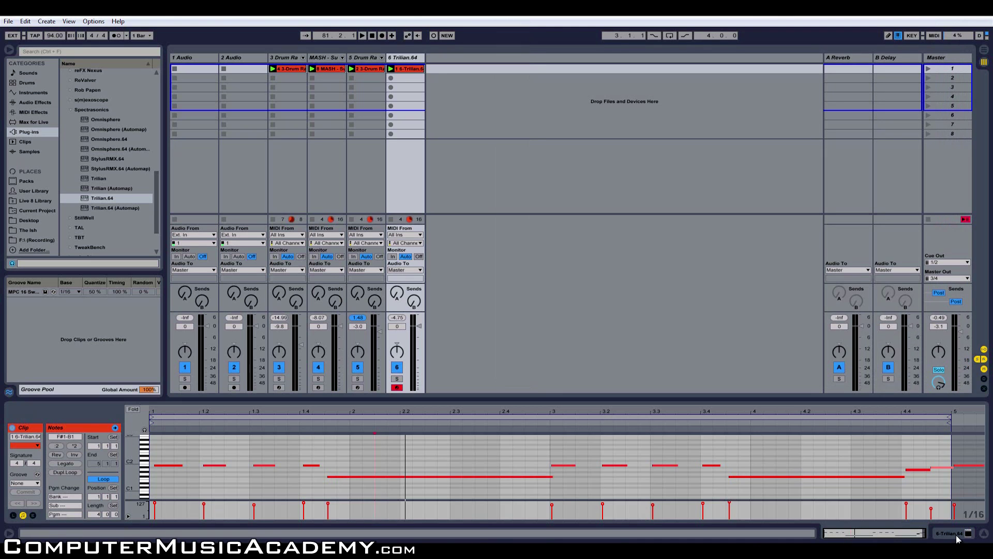
key("shift+Tab")
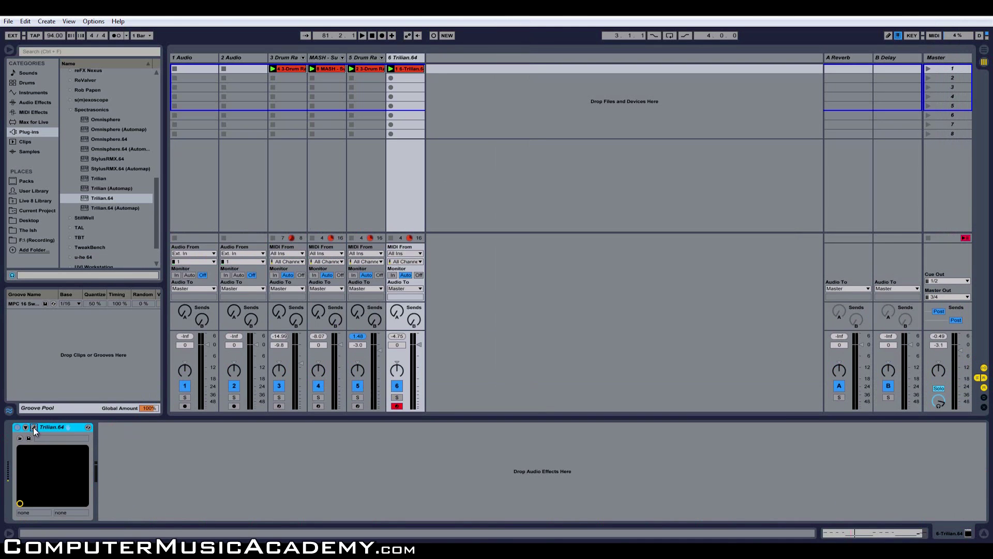
left_click(33, 427)
left_click(525, 113)
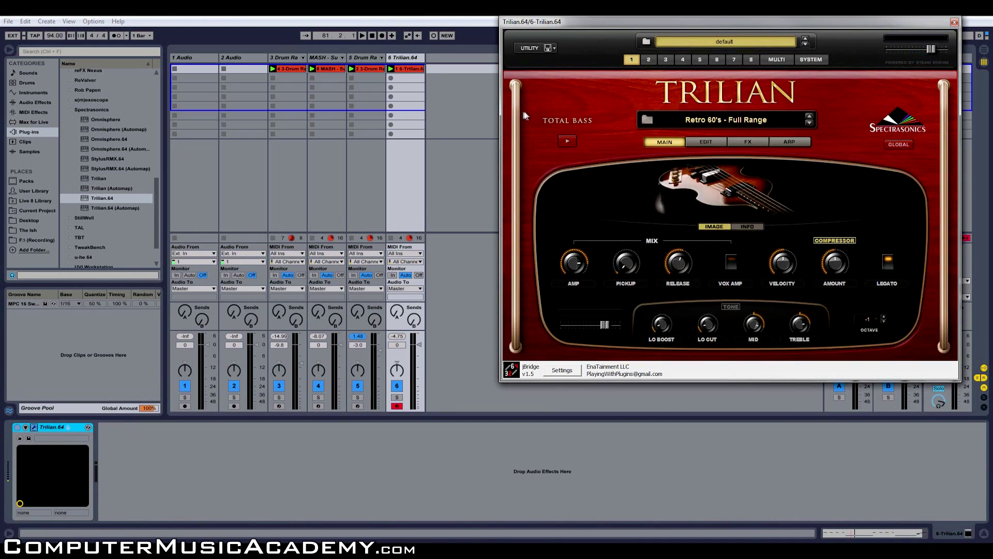
- Solo track 6 and try Trilian's Lo Boost tone control during playback, then close the instrument window
left_click(397, 397)
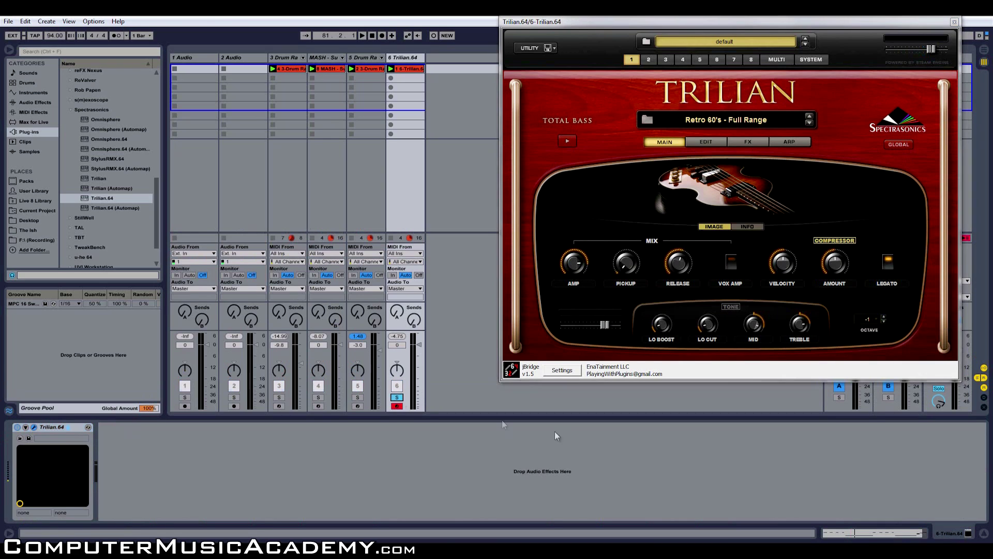
left_click(664, 324)
left_click_drag(663, 323, 665, 322)
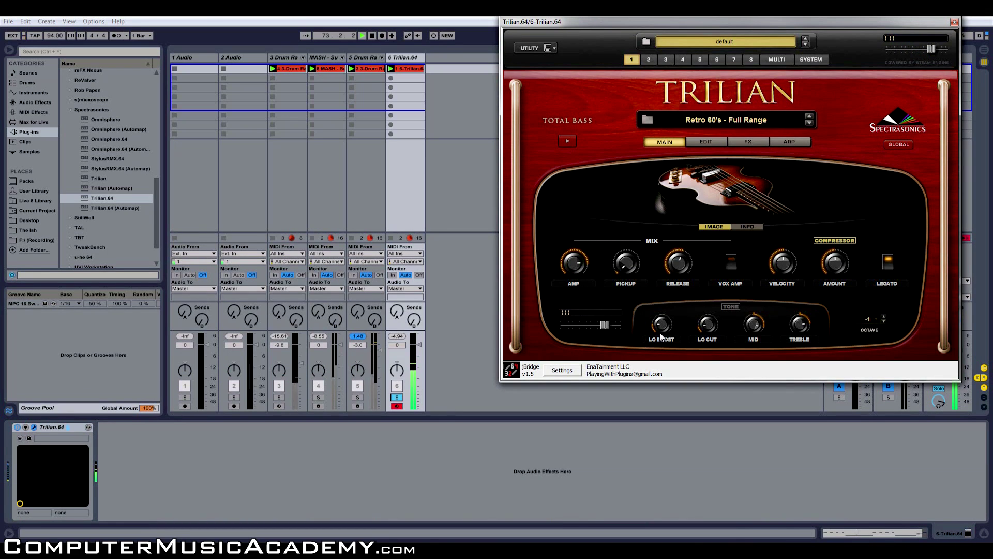
left_click(708, 433)
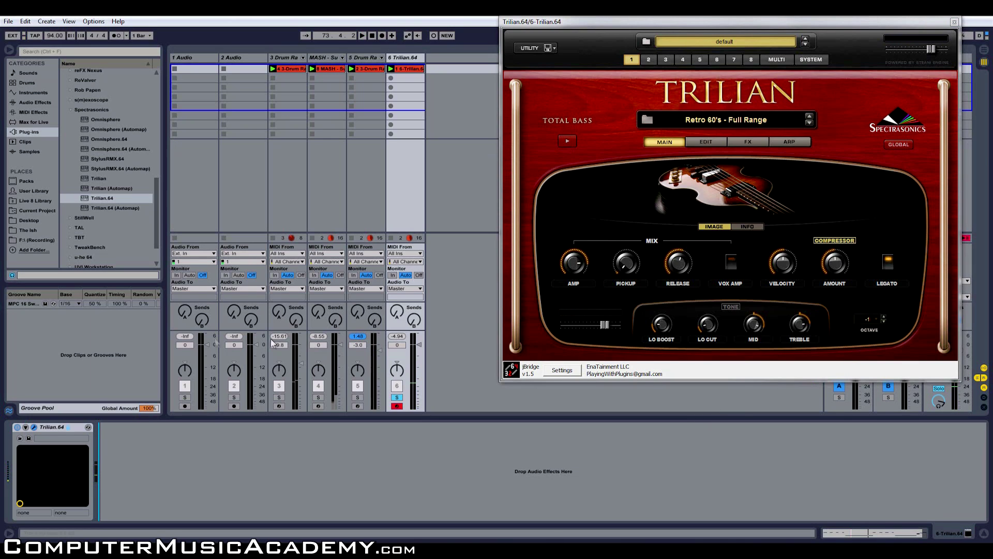
left_click(954, 21)
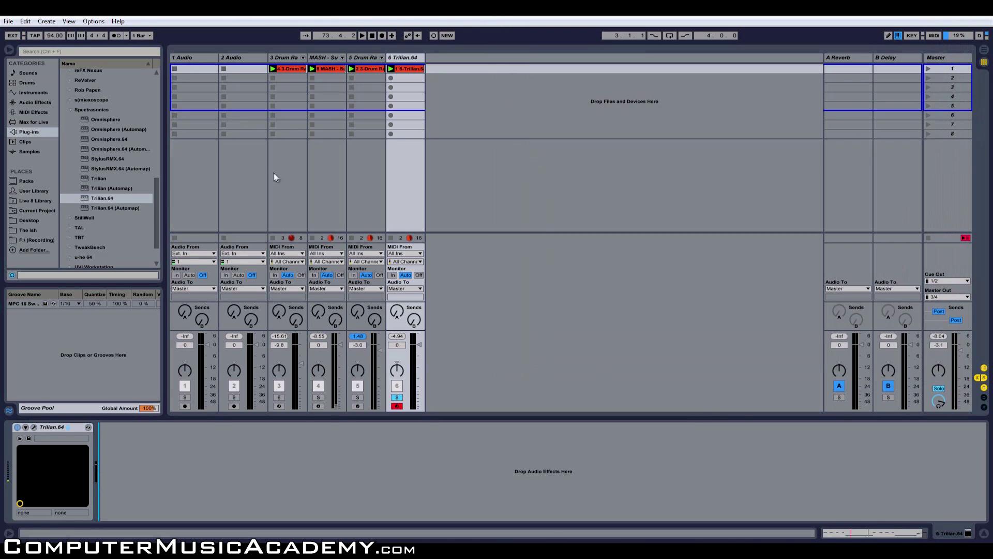
- Add Guitar Rig 5 from the NI 64 plug-ins after Trilian on track 6
scroll(107, 139, "up", 5)
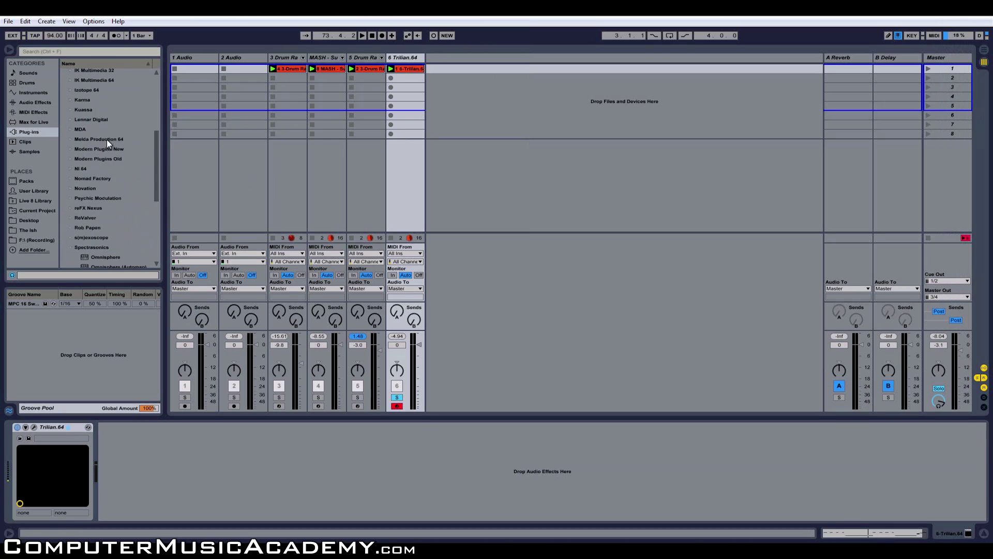
left_click(70, 169)
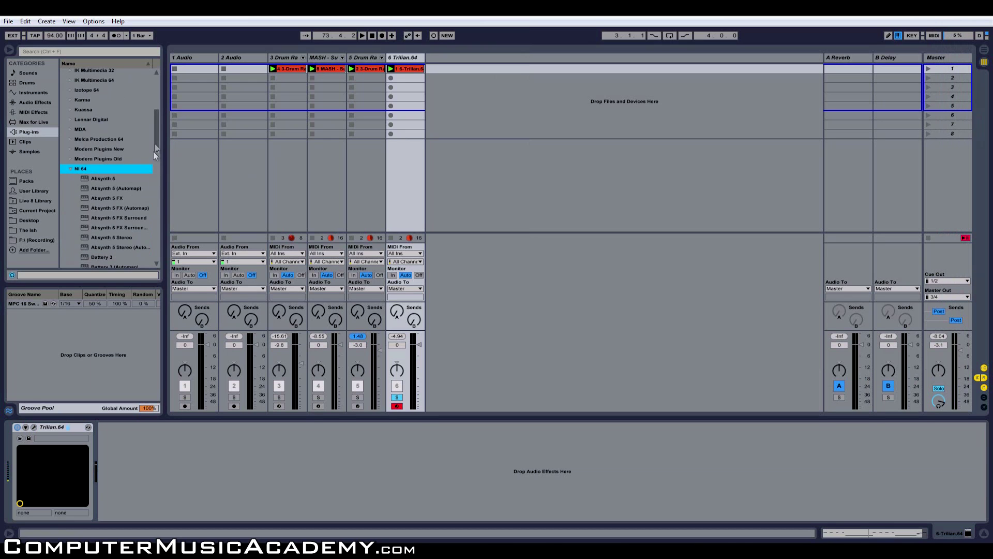
left_click_drag(157, 136, 158, 165)
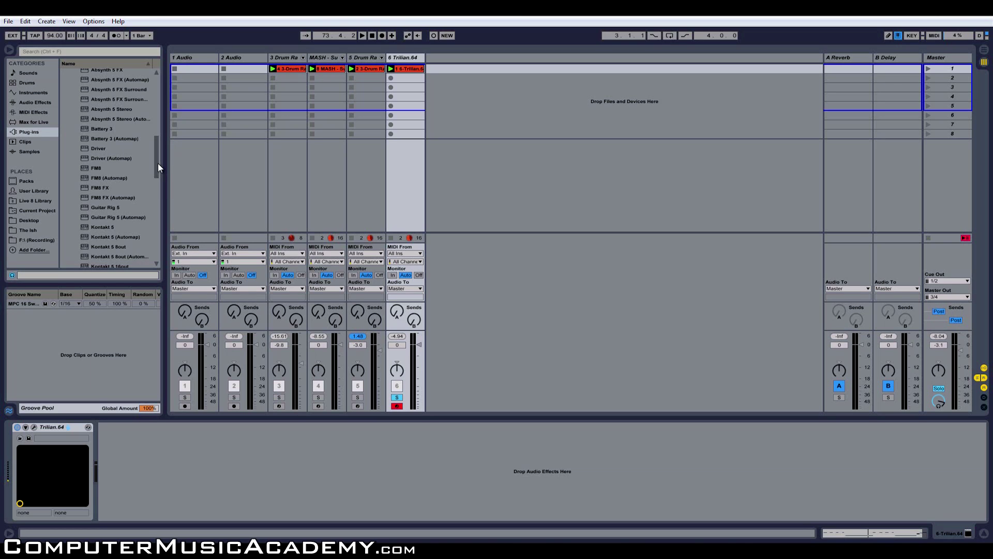
left_click_drag(158, 163, 157, 189)
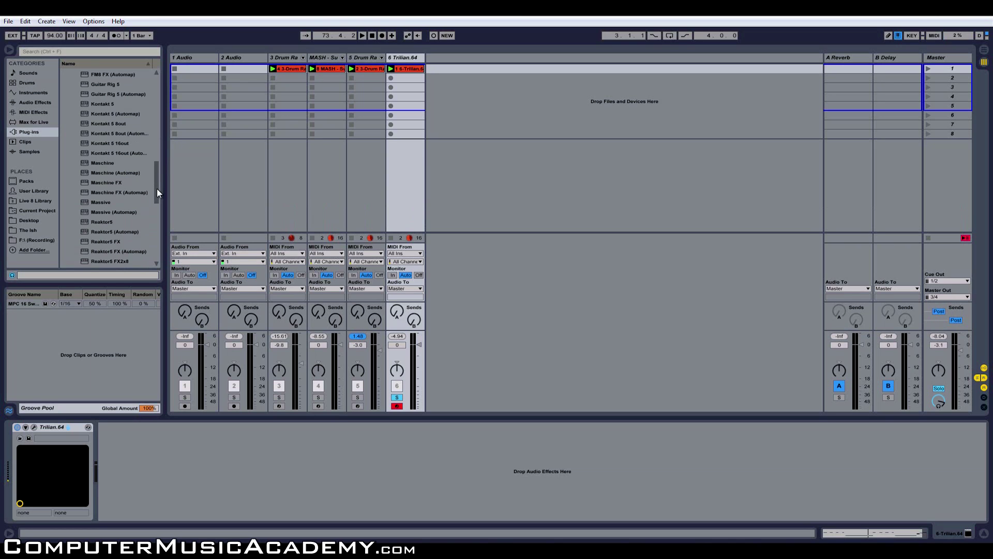
mouse_move(157, 192)
left_mouse_down()
mouse_move(160, 210)
mouse_move(161, 184)
left_mouse_up()
left_click_drag(112, 99, 185, 470)
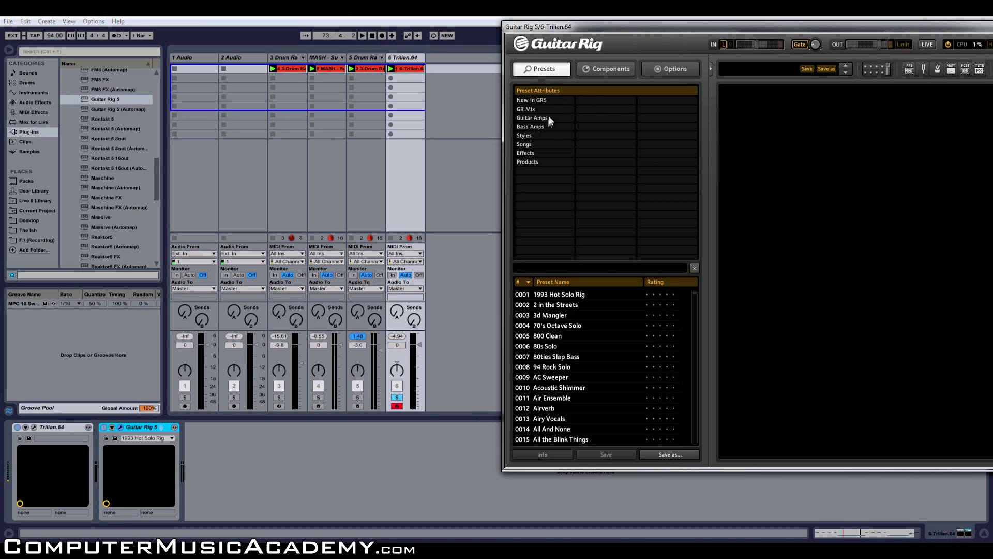
- Load the DI-Bass preset from Guitar Rig's Bass Amps category
left_click(535, 127)
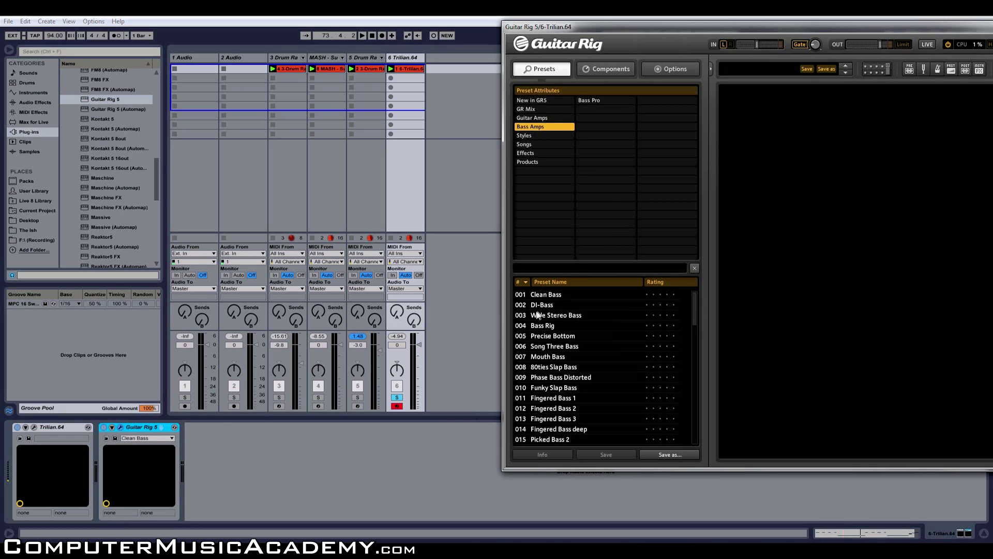
left_click_drag(696, 31, 657, 33)
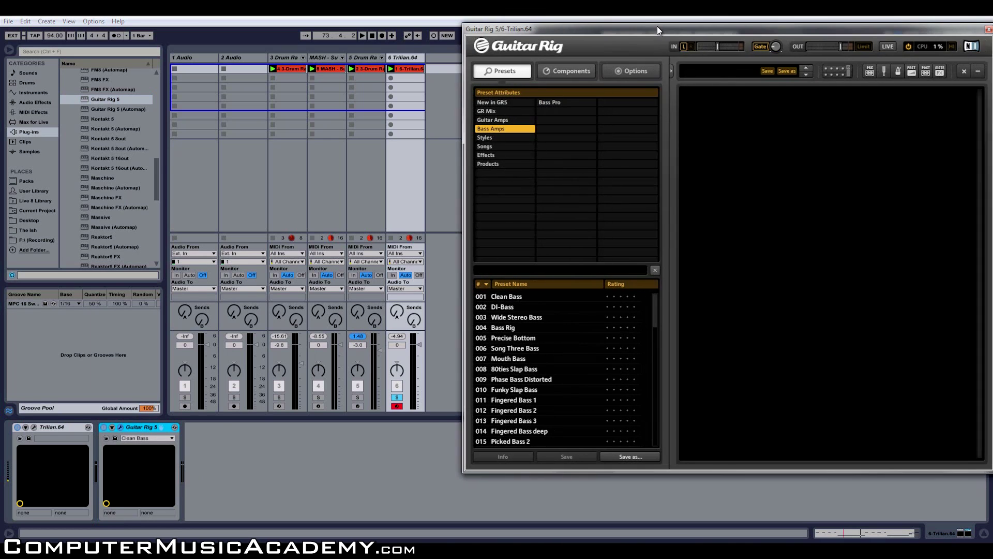
left_click(508, 306)
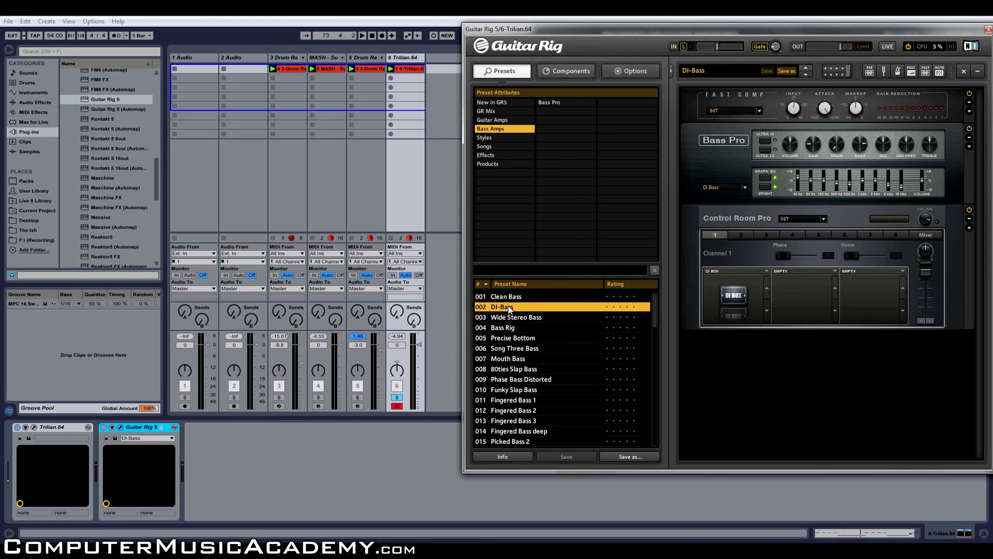
- Lower track 6's volume to about -8.1 dB during playback and turn off its solo
key("space")
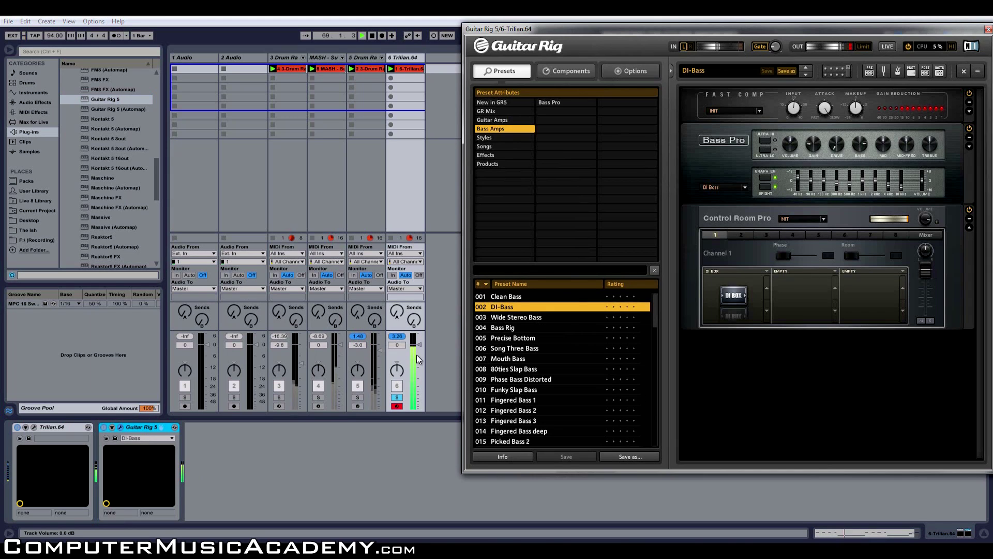
left_click_drag(417, 355, 417, 345)
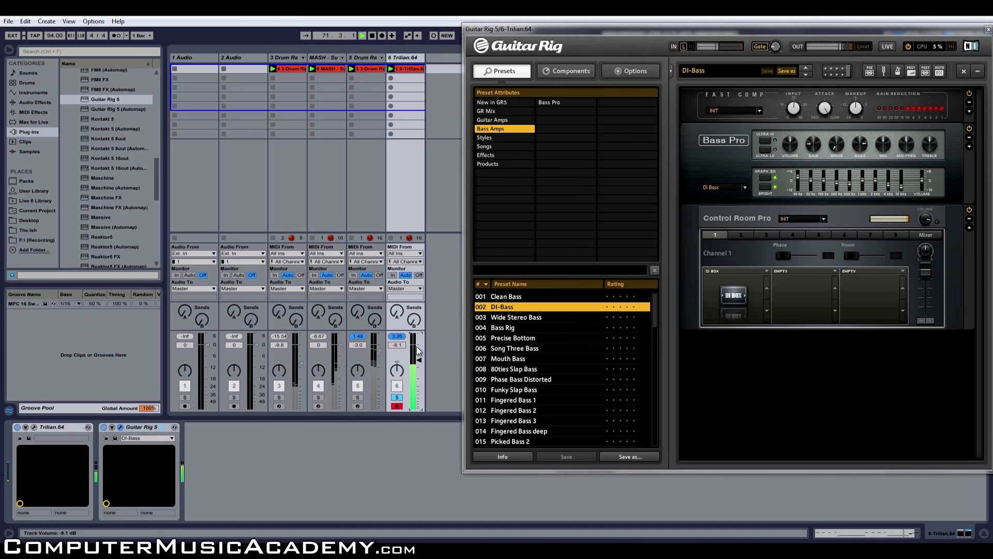
left_click(397, 398)
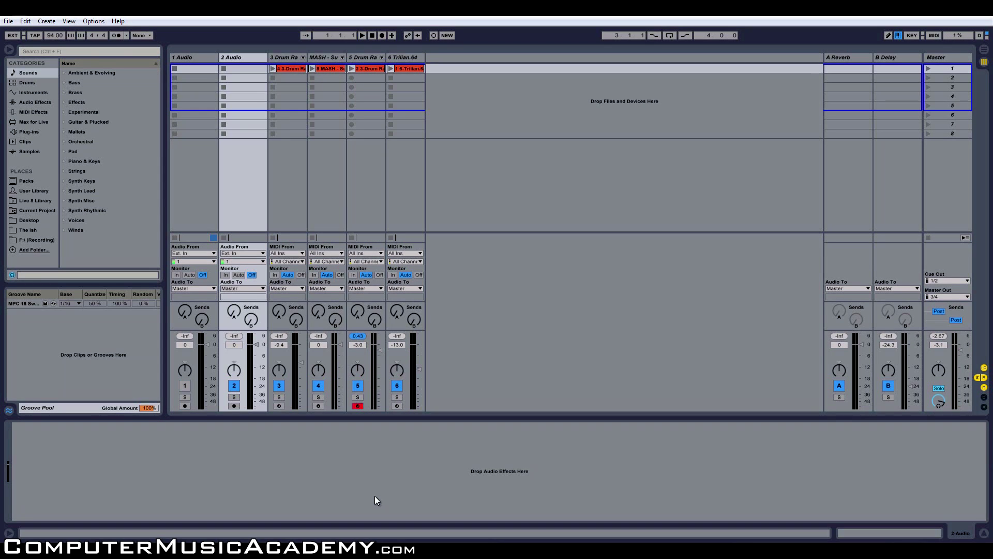
- Examine the devices on the existing instrument tracks and the MASH sample clips laid out in the arrangement
left_click(327, 56)
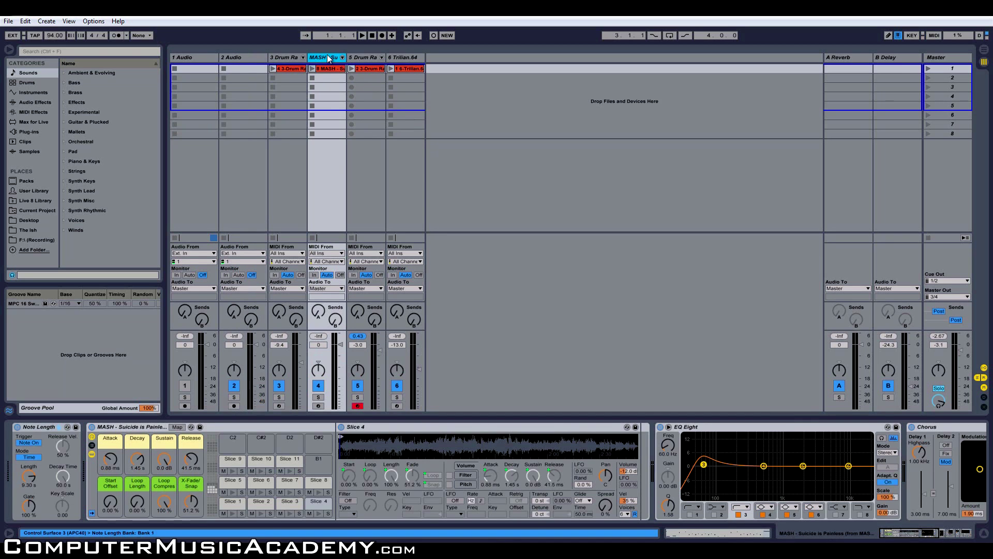
left_click(361, 61)
left_click(403, 60)
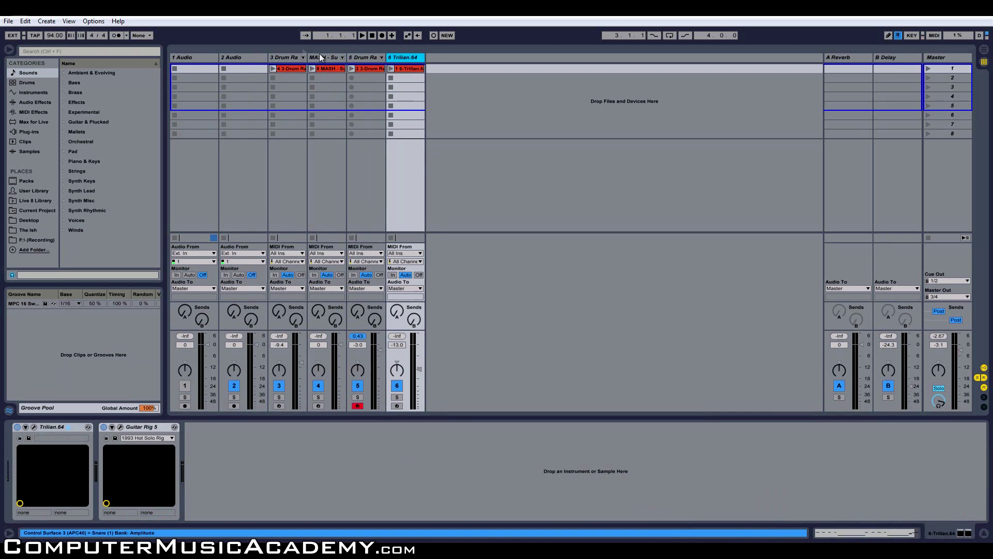
left_click(292, 56)
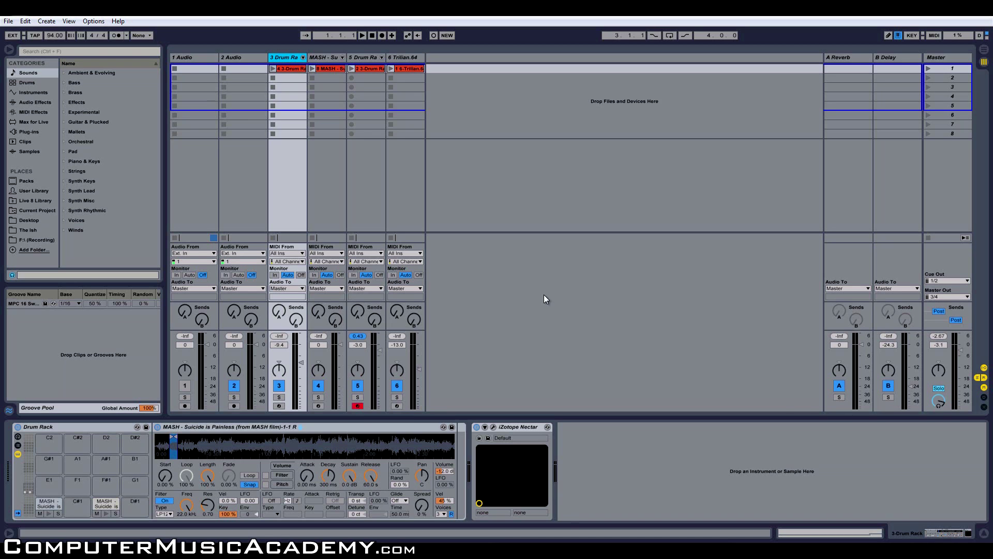
key("Tab")
left_click_drag(291, 53, 267, 132)
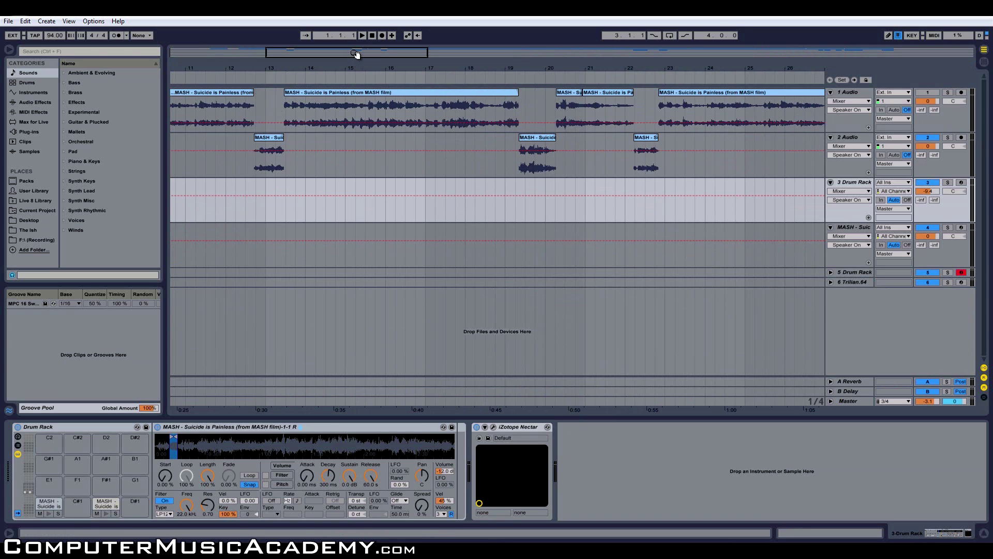
left_click_drag(356, 54, 356, 55)
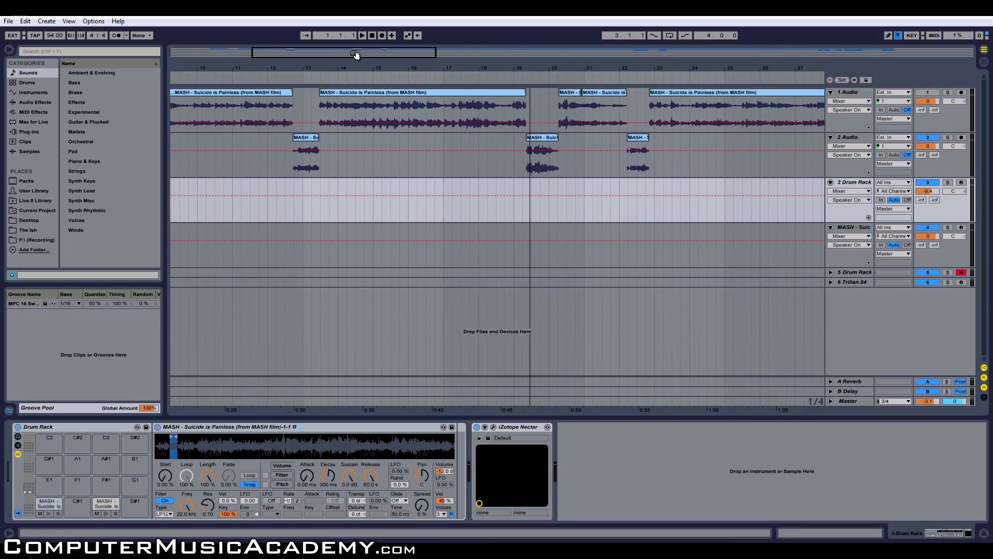
left_click(850, 137)
left_click(852, 183)
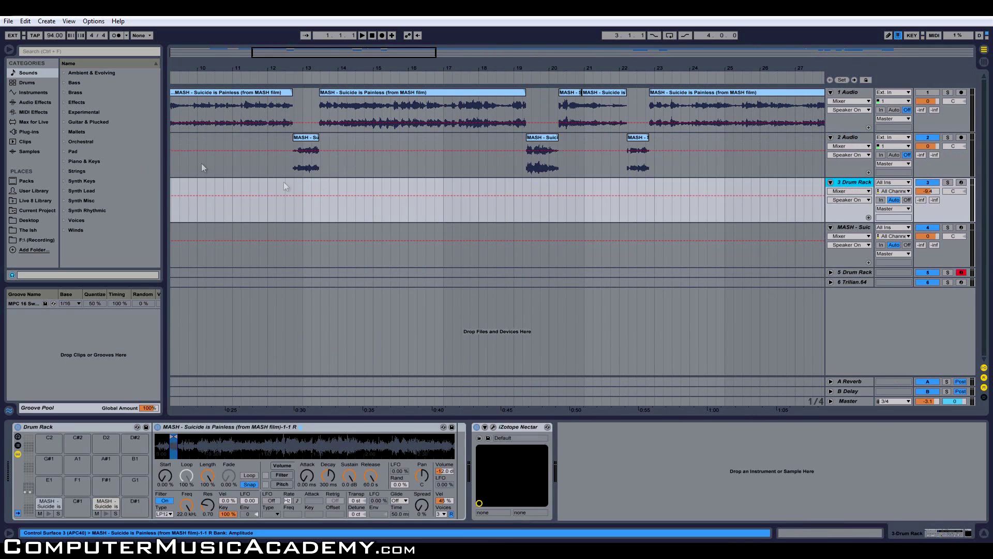
- Add a MIDI track below 2 Audio, above the existing drum rack track, and load an empty Drum Rack on it
left_click(39, 92)
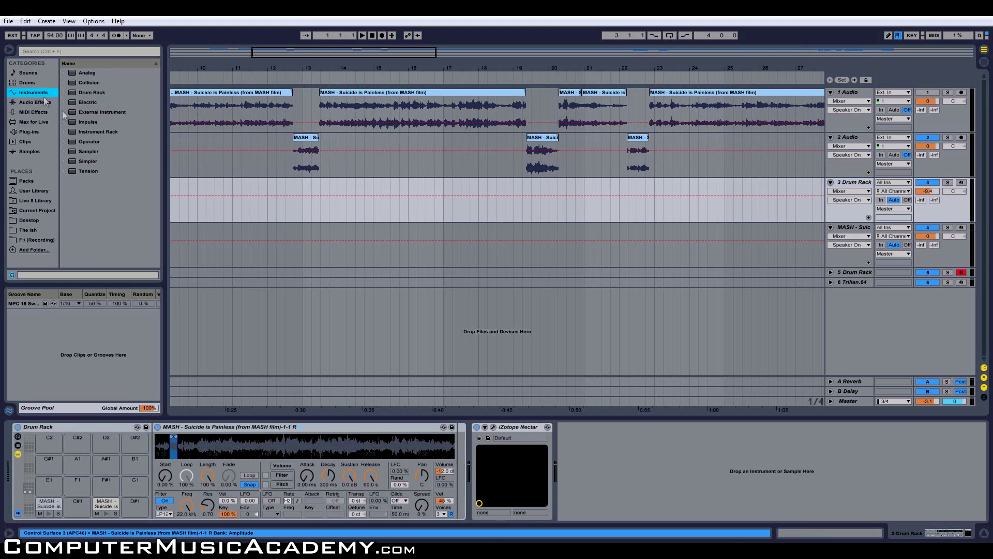
left_click(100, 93)
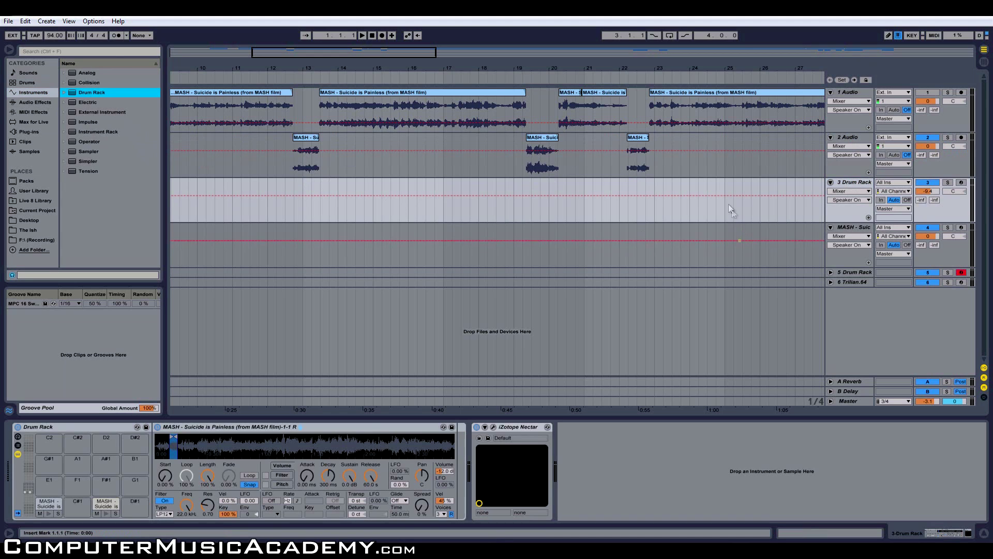
right_click(850, 182)
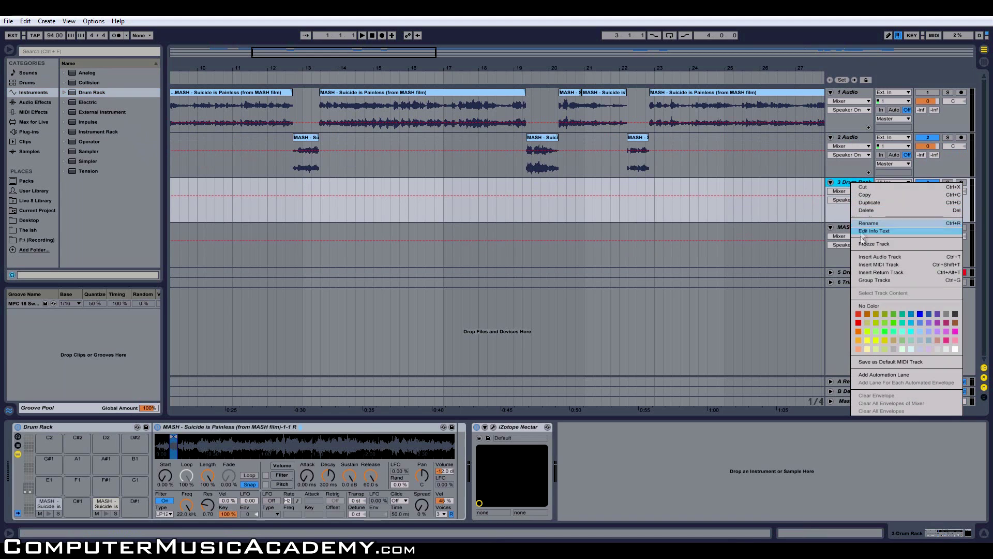
left_click(859, 264)
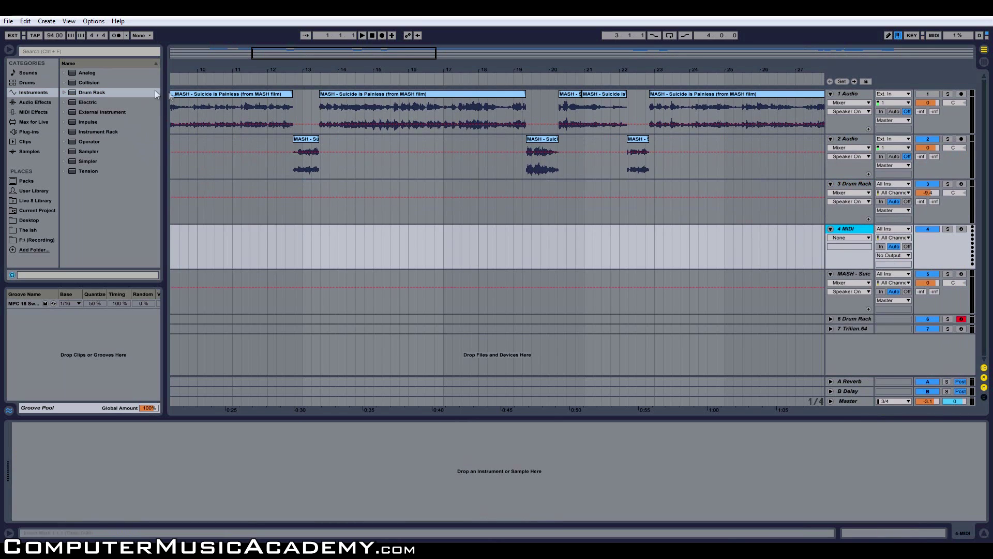
left_click_drag(95, 95, 175, 172)
left_click_drag(271, 209, 272, 209)
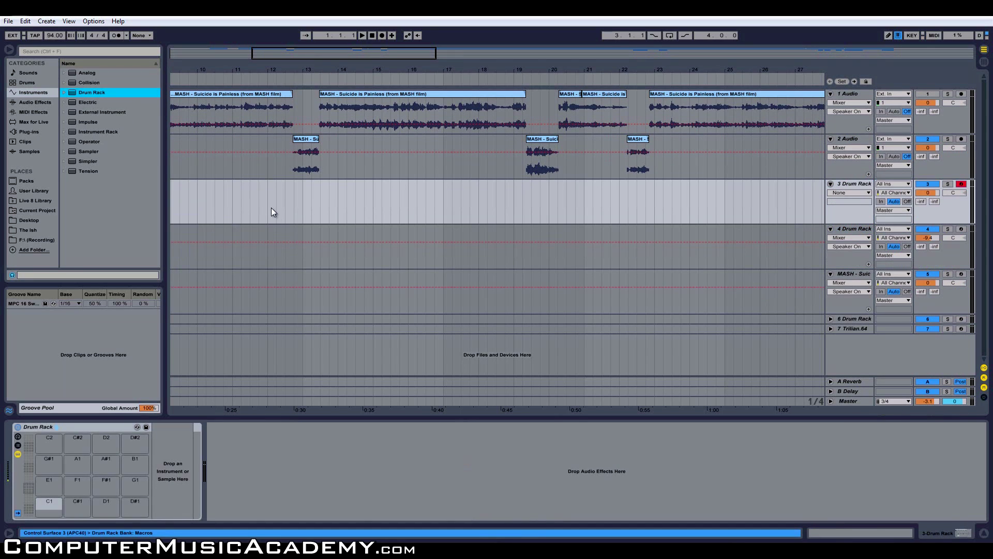
- Rename the new drum rack track as Realize
right_click(832, 185)
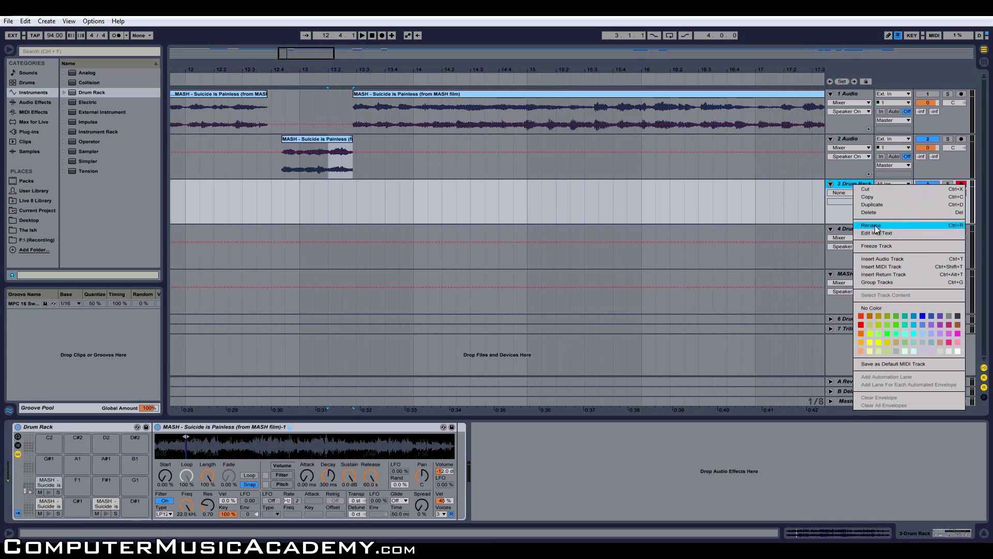
left_click(853, 221)
type("Realize")
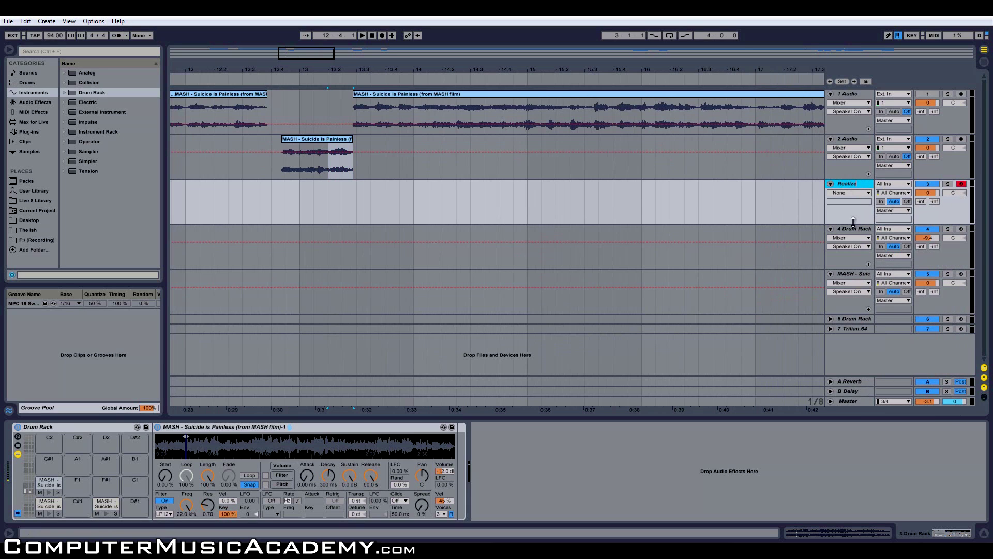
key("Return")
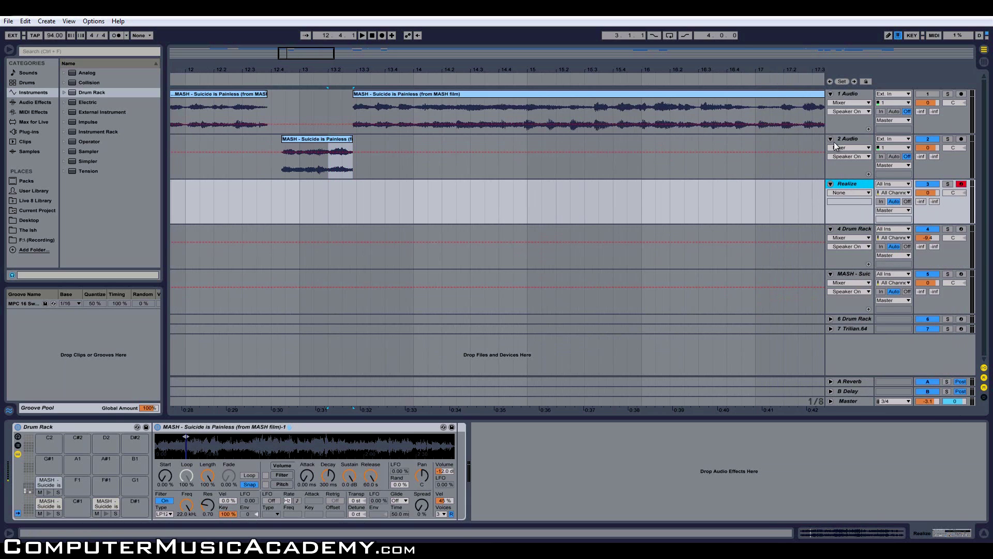
left_click_drag(315, 54, 328, 55)
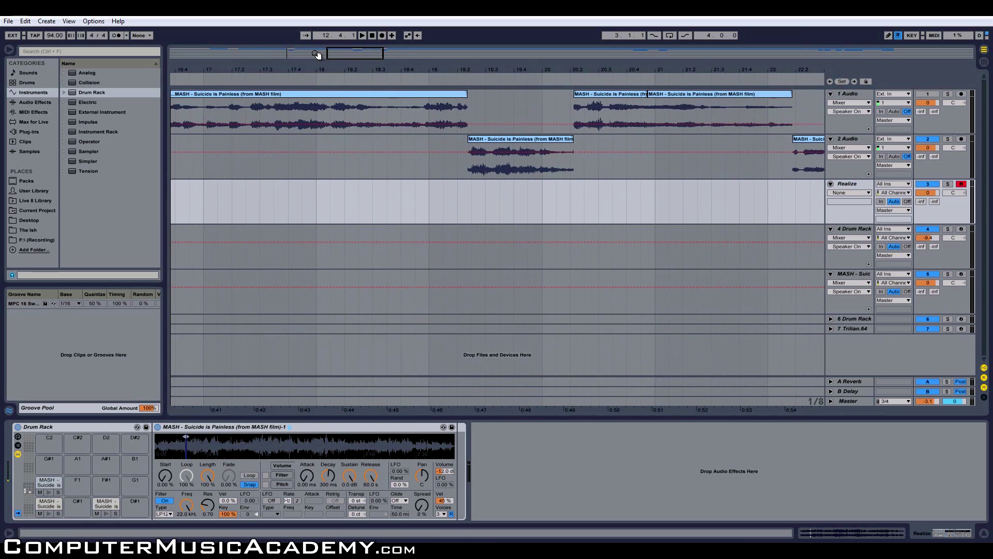
right_click(842, 172)
left_click(861, 247)
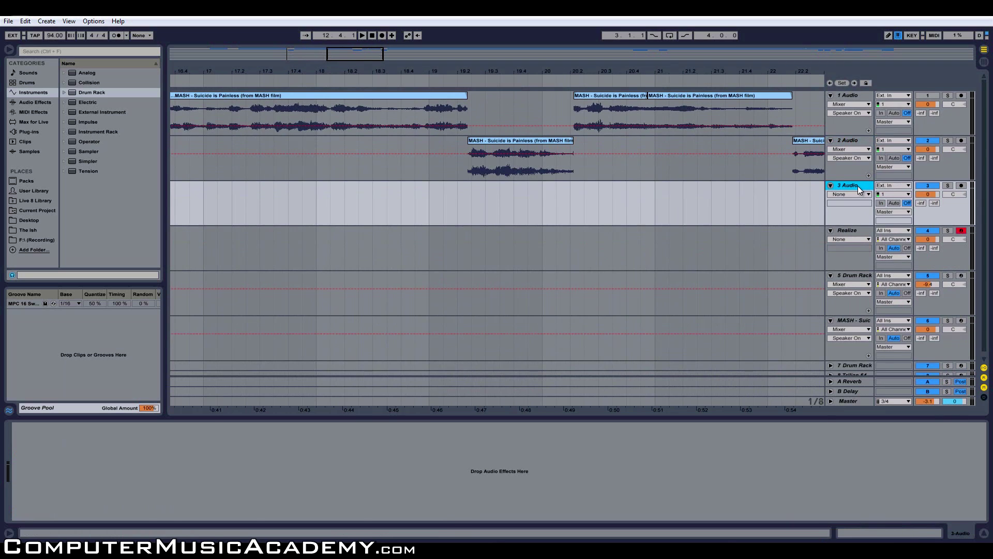
key("ctrl+z")
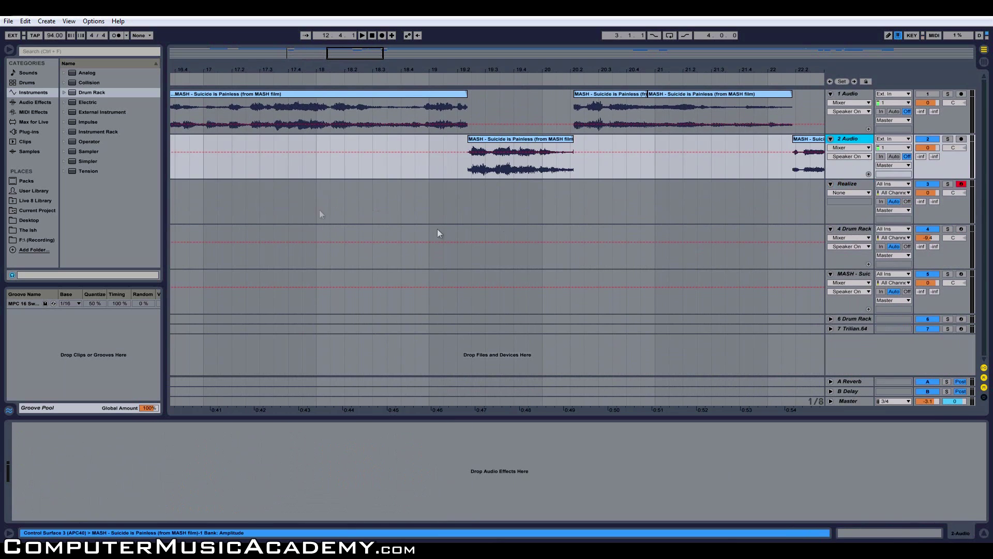
right_click(853, 177)
left_click(861, 247)
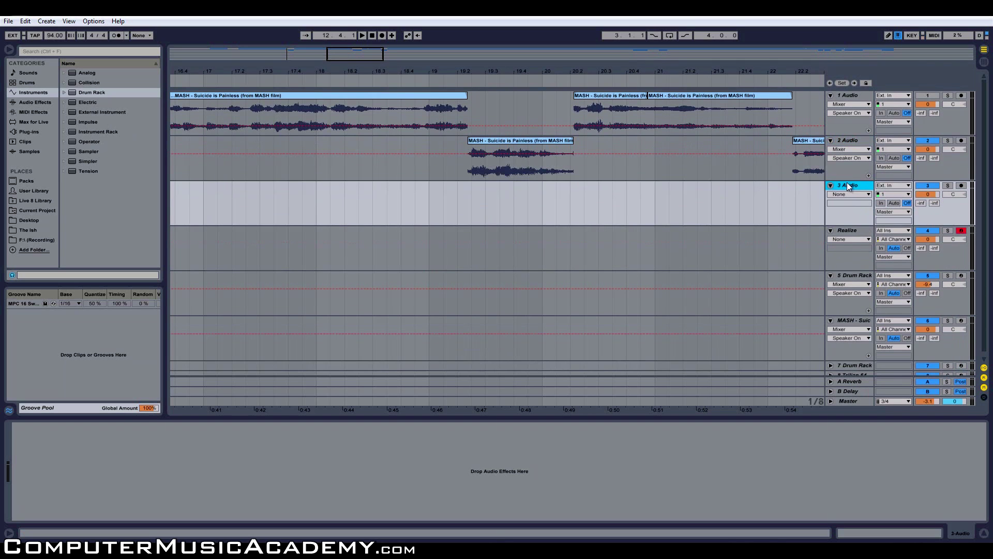
key("Delete")
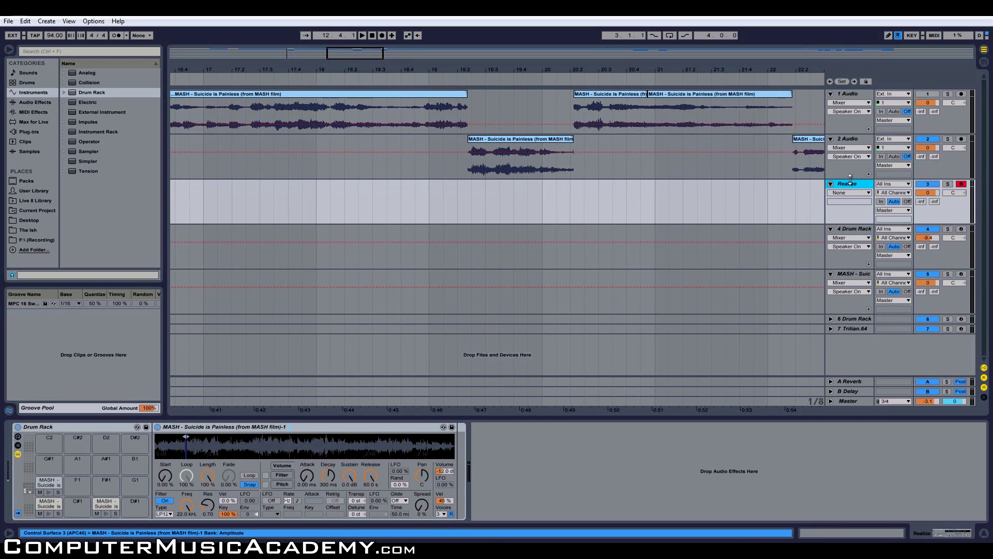
- Insert a MIDI track below 2 Audio for the second drum rack and name it Take
right_click(850, 167)
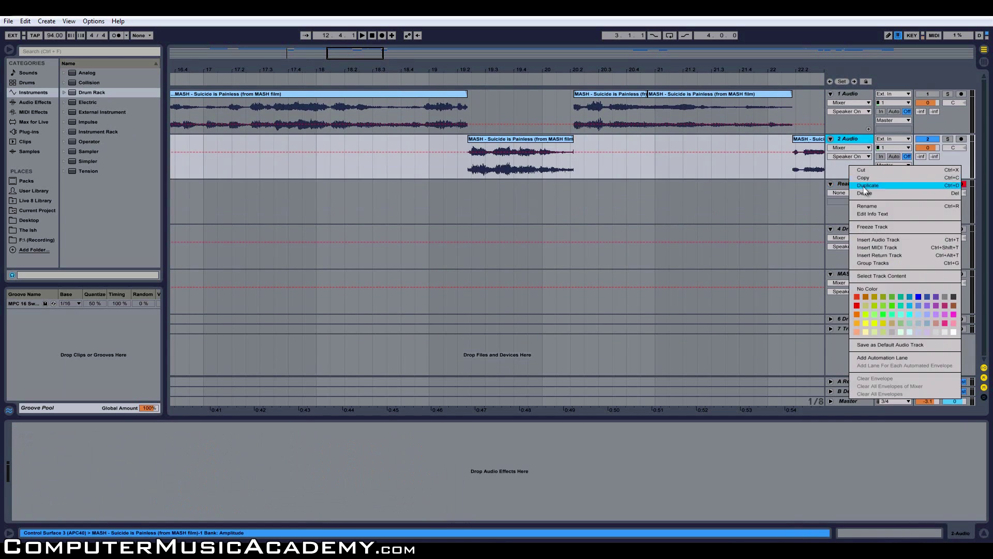
left_click(867, 249)
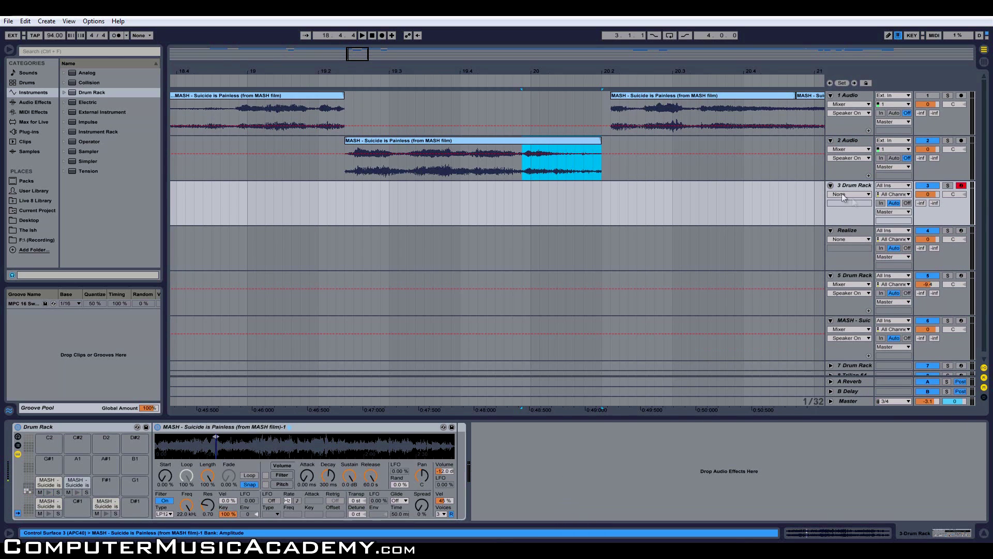
right_click(856, 187)
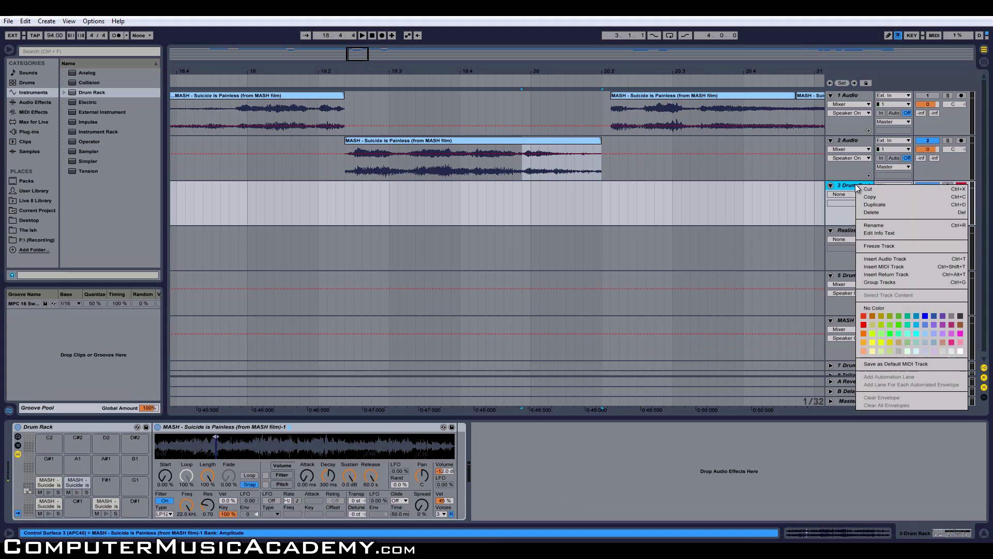
left_click(869, 227)
type("Take")
key("Return")
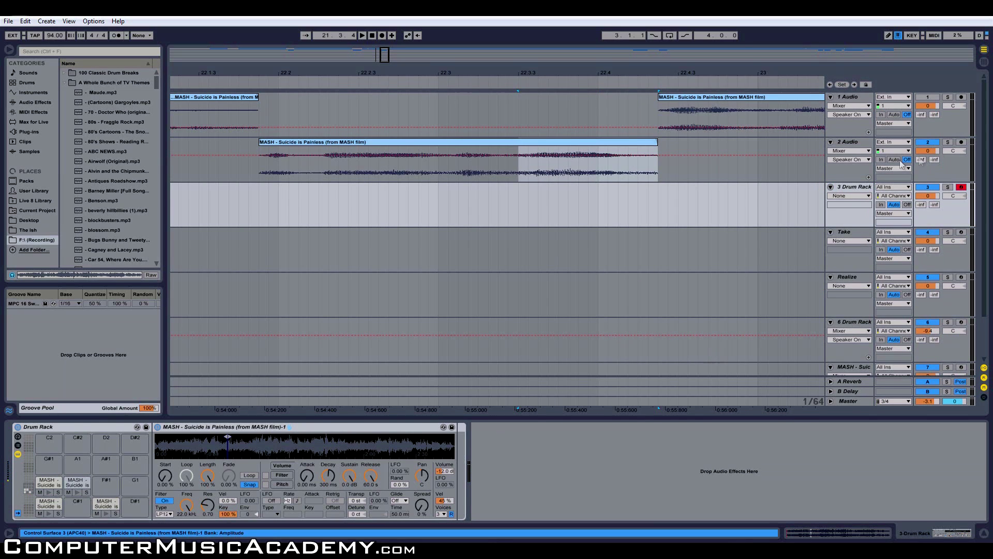
- Rename the third new drum rack track, directly above Take, as Life
left_click(842, 233)
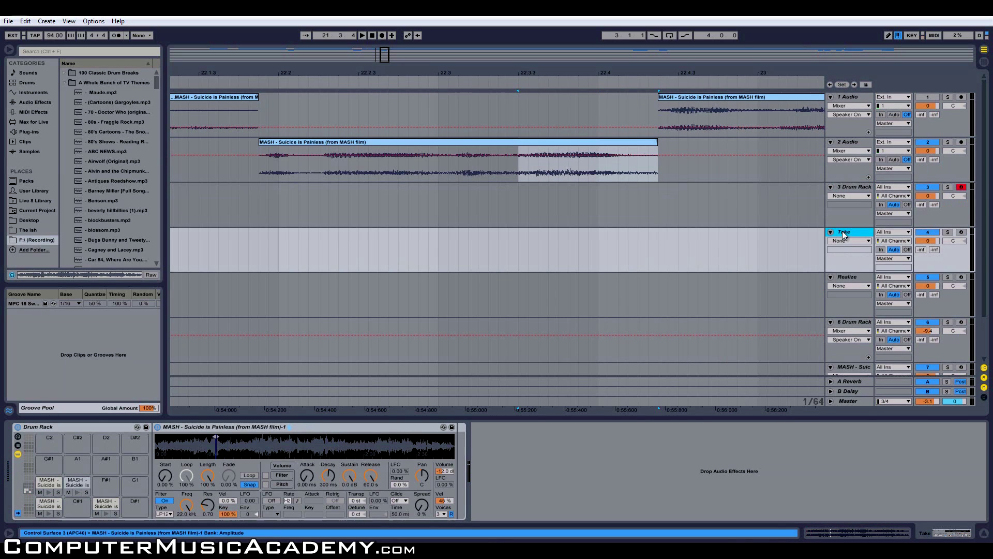
right_click(853, 188)
left_click(878, 230)
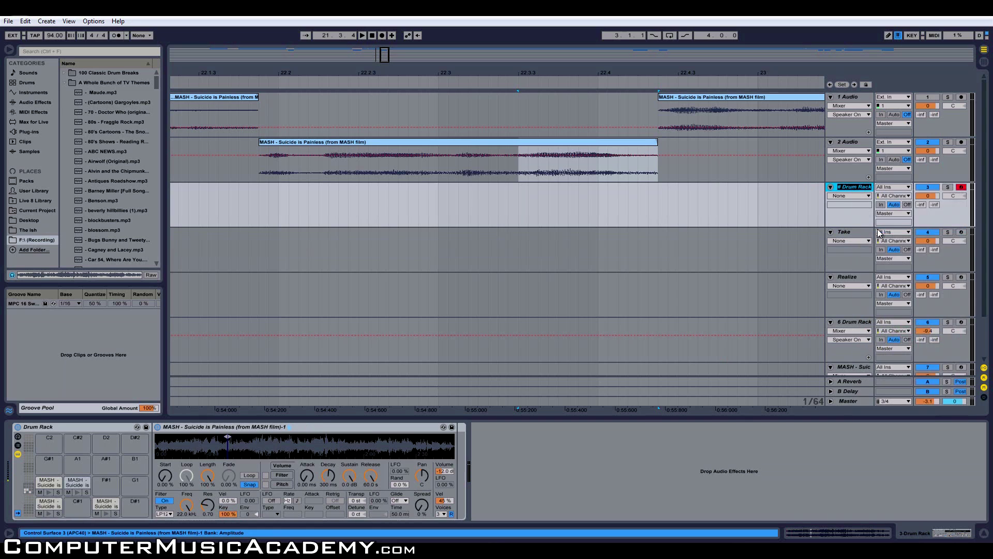
type("4ife")
key("Return")
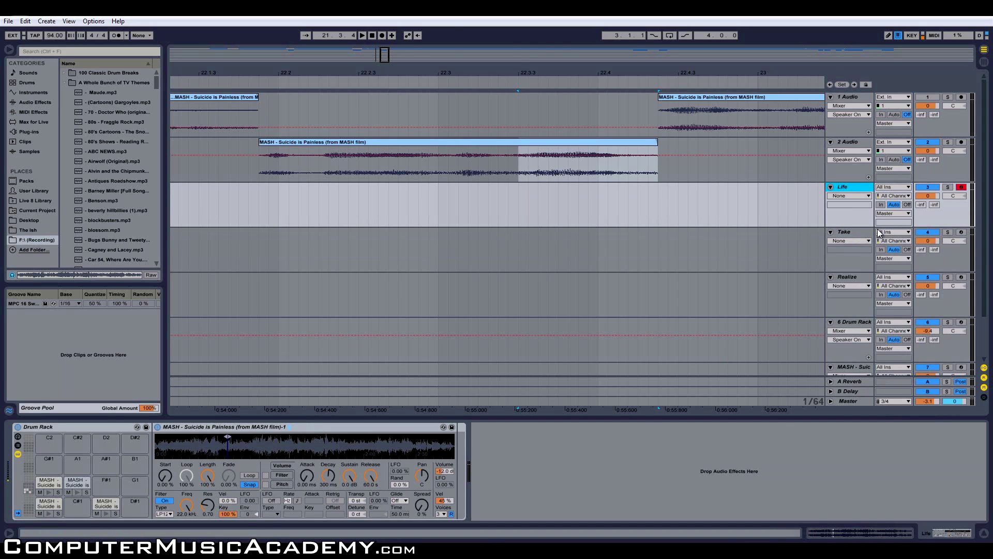
- Create an empty MIDI clip in the Life track's first Session slot and set its loop length to 2 bars
key("Tab")
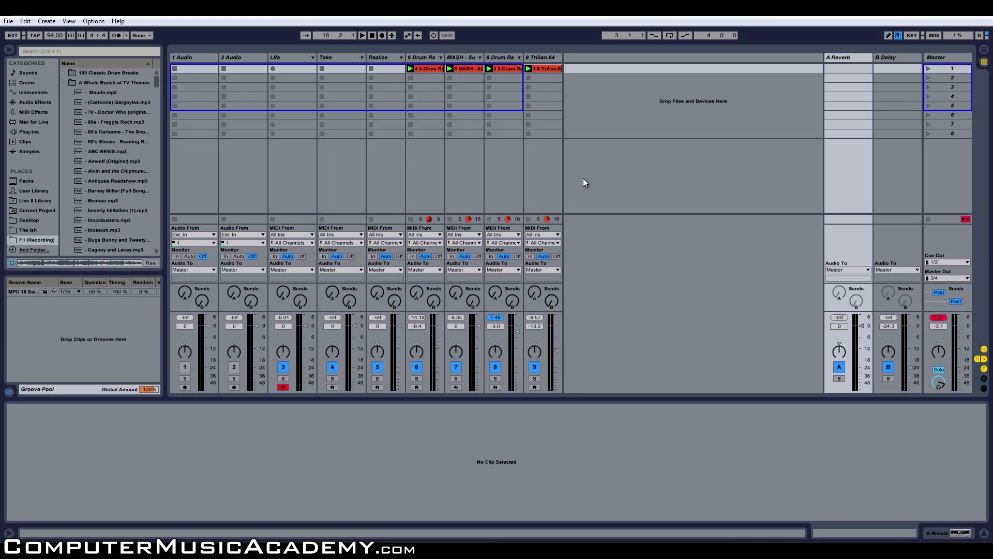
left_click(287, 57)
double_click(297, 68)
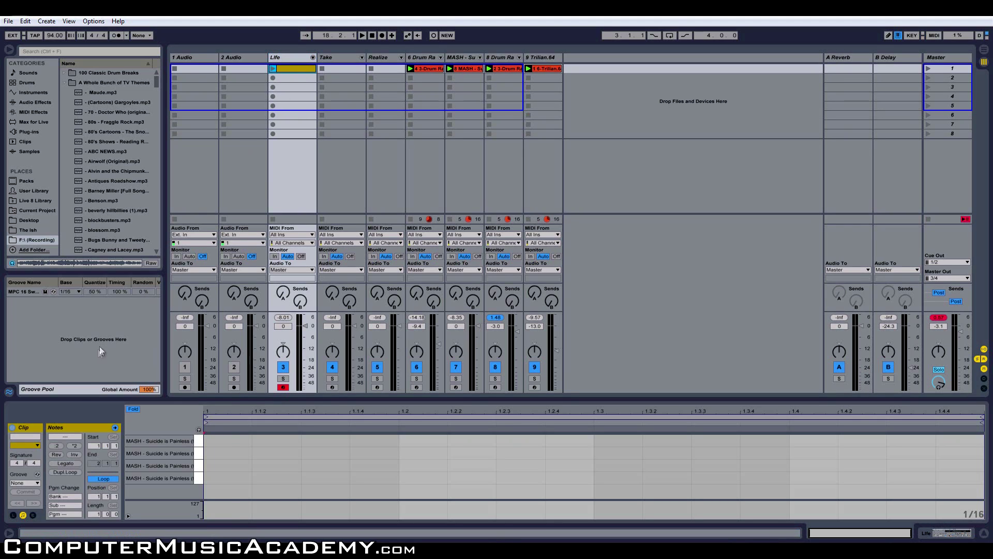
left_click(99, 515)
type("2")
key("Return")
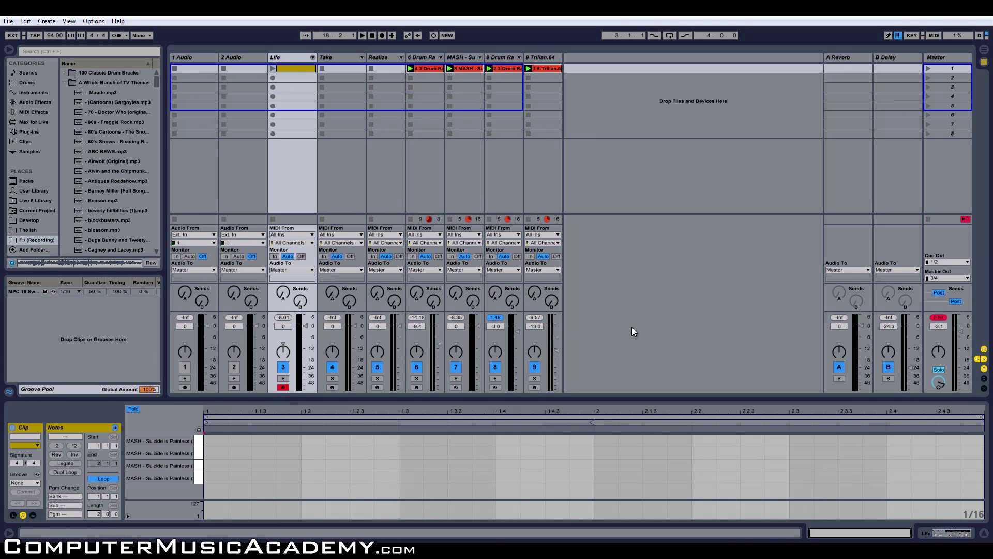
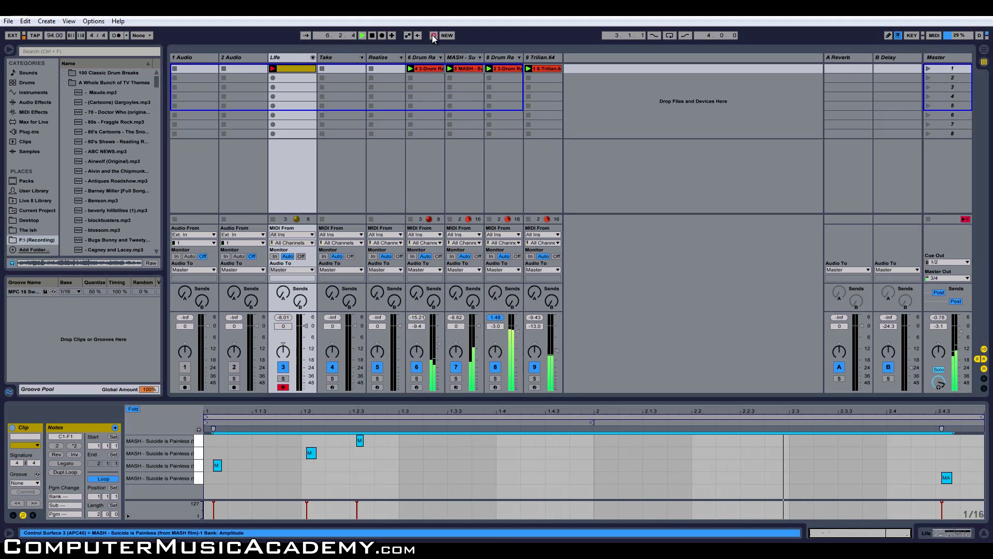
- Record the sample hits into the first-slot MIDI clips of the new drum rack tracks
left_click(432, 36)
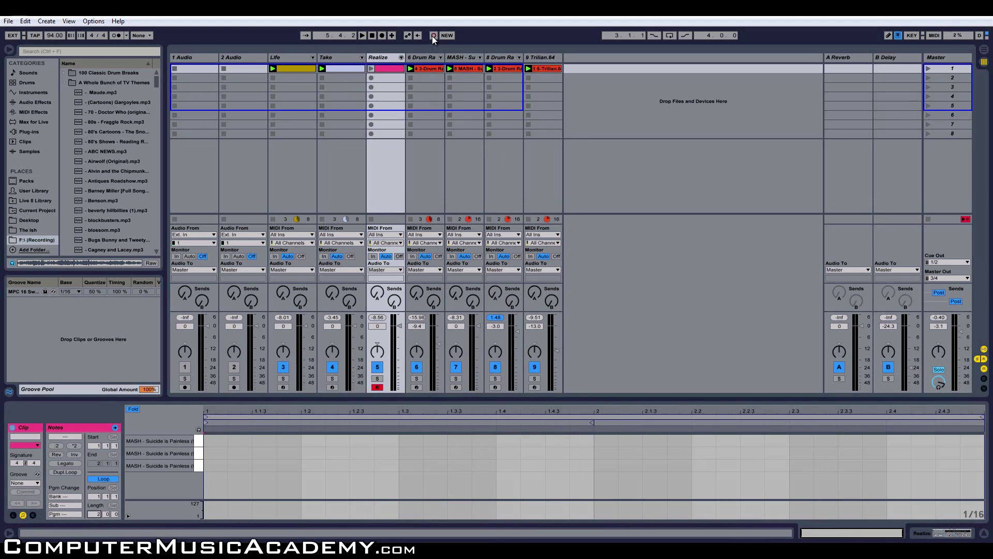
left_click(432, 35)
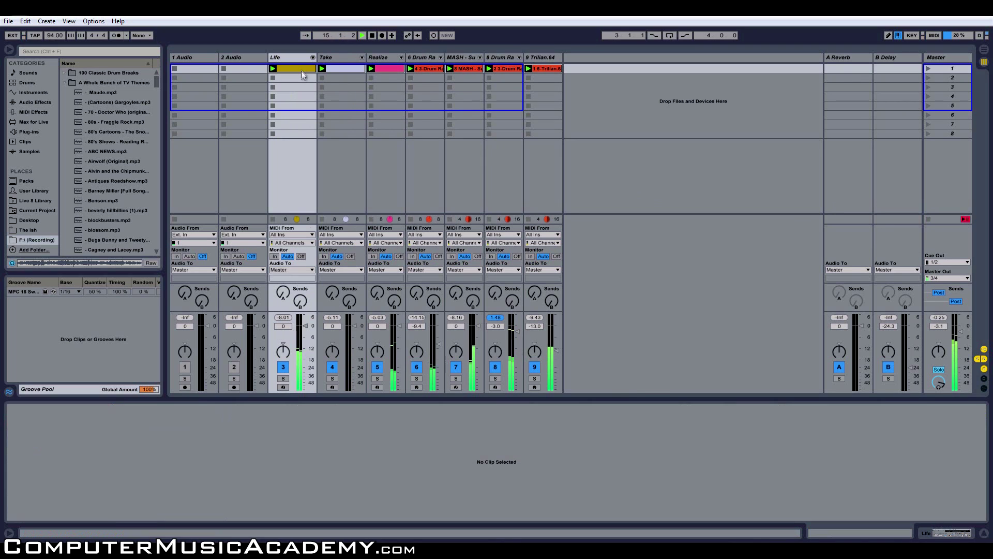
- Review the Life clip's recorded notes, stop playback, and lower the Life track's volume to -5.2 dB
left_click(302, 69)
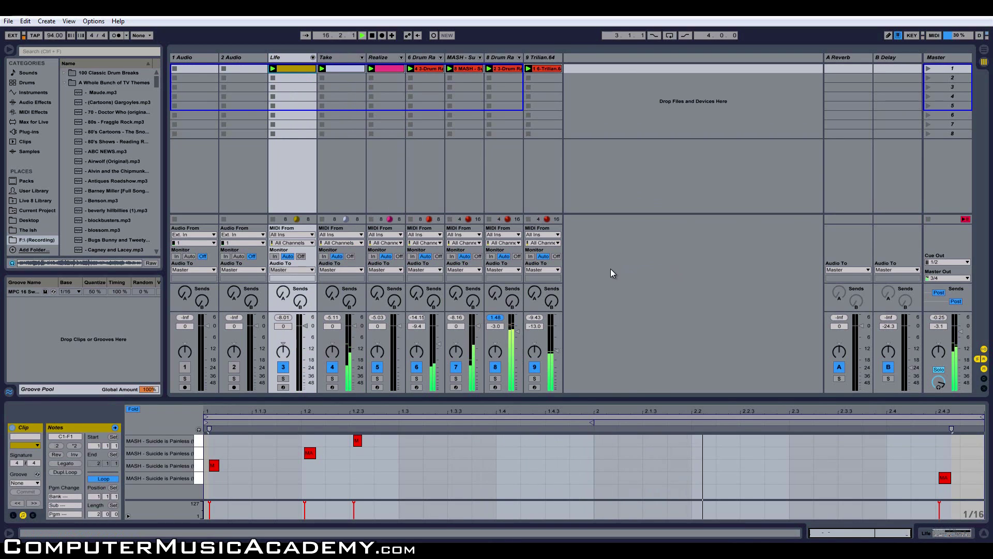
key("space")
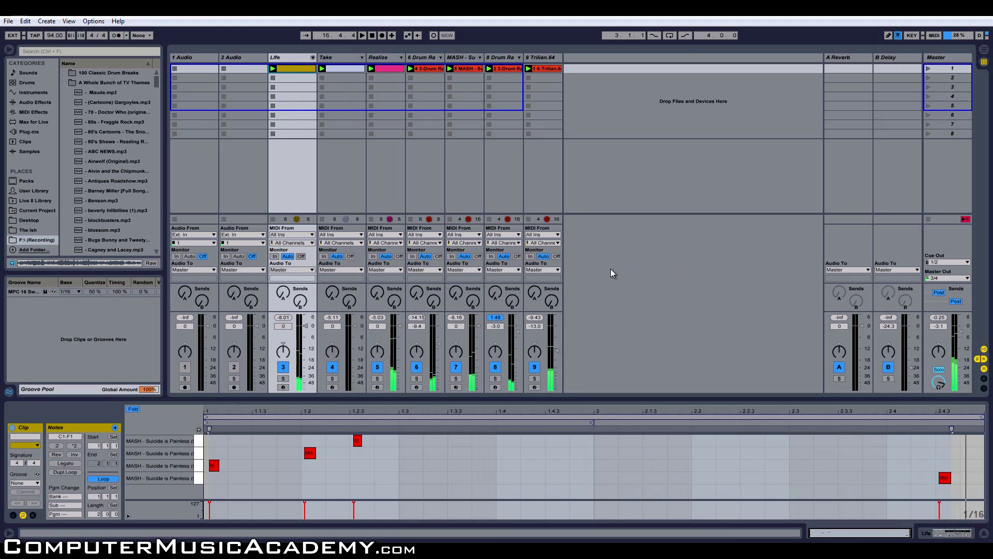
left_click_drag(306, 328, 305, 332)
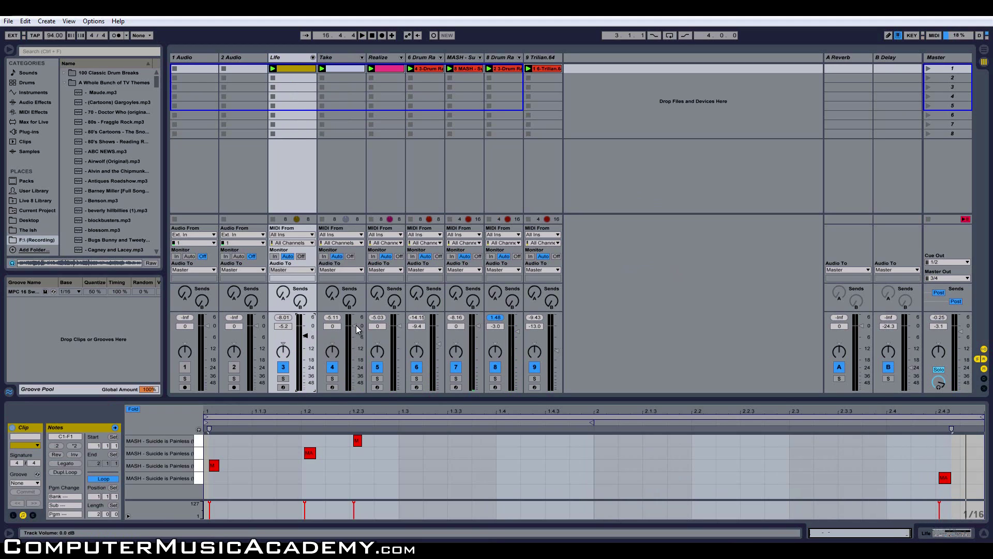
- Set the Realize track's volume to -4.3 dB, Take to -3.8 dB and Life to -4.6 dB, and audition the mix
left_click_drag(403, 330, 398, 331)
left_click(362, 36)
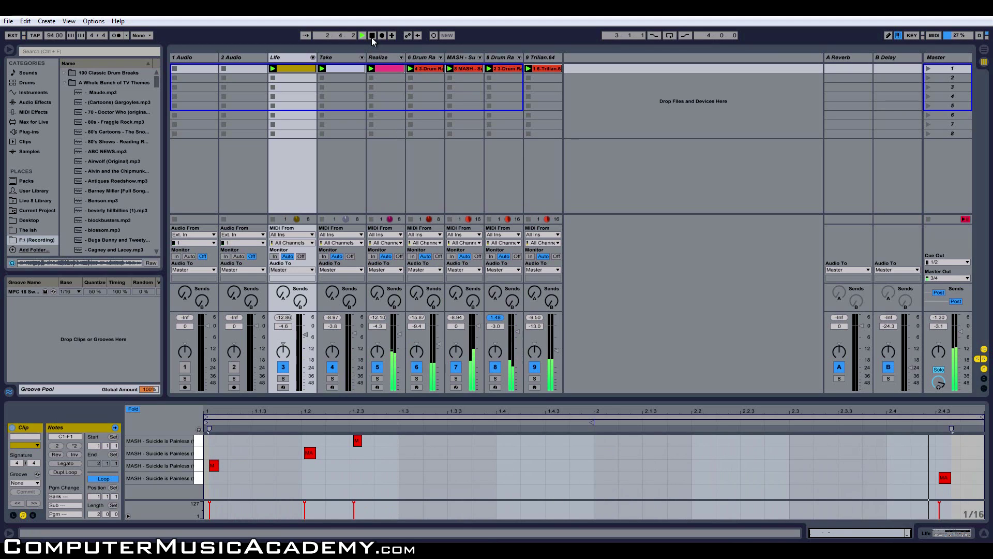
left_click(372, 37)
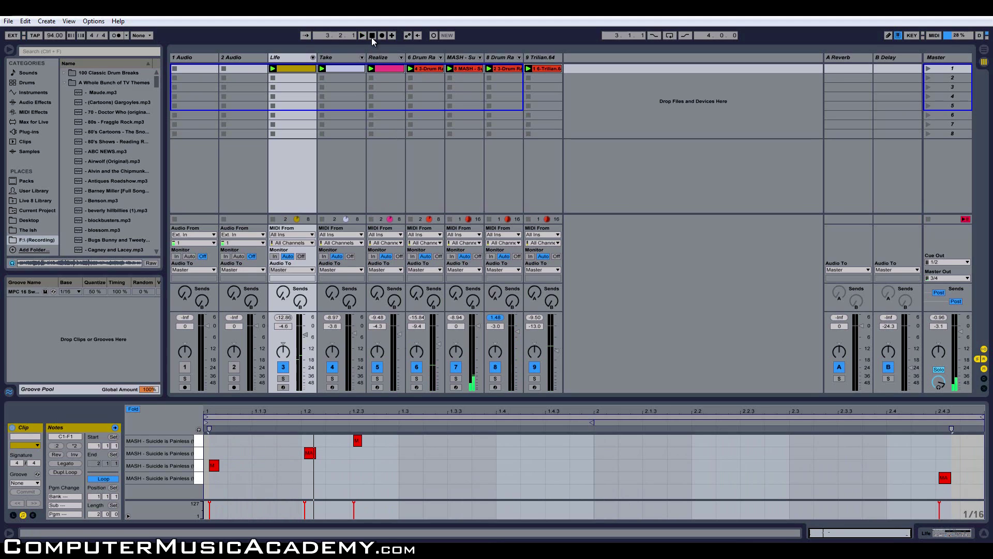
- Load the Kontakt 5 plug-in from the NI 64 folder onto a new MIDI track after Trilian
left_click(597, 193)
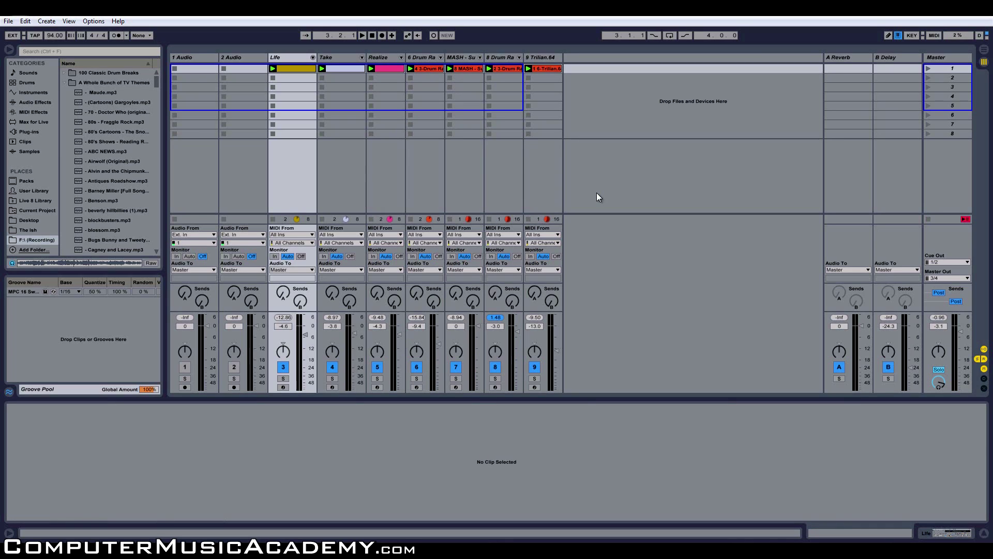
left_click(37, 133)
left_click(65, 83)
left_click_drag(156, 108, 161, 163)
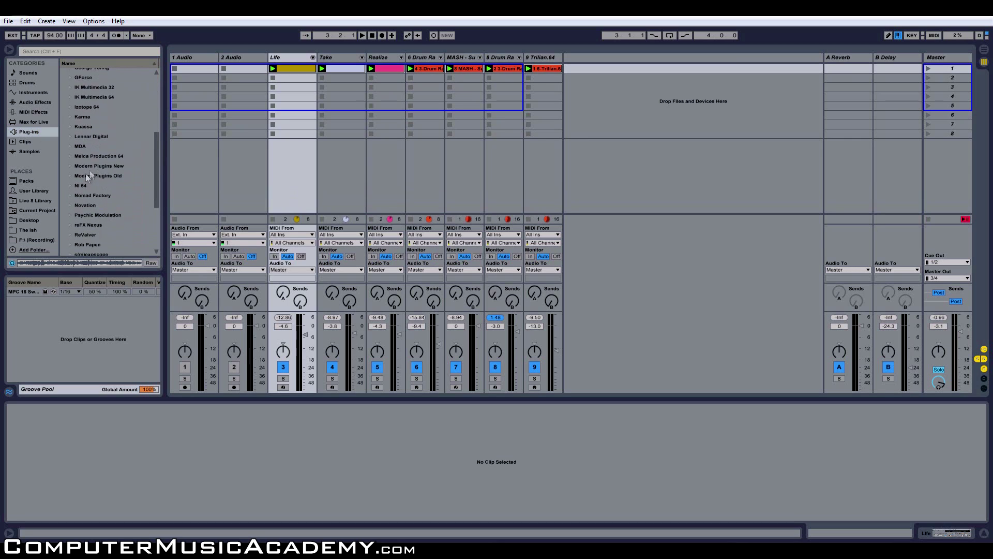
left_click(72, 186)
left_click_drag(158, 123, 158, 175)
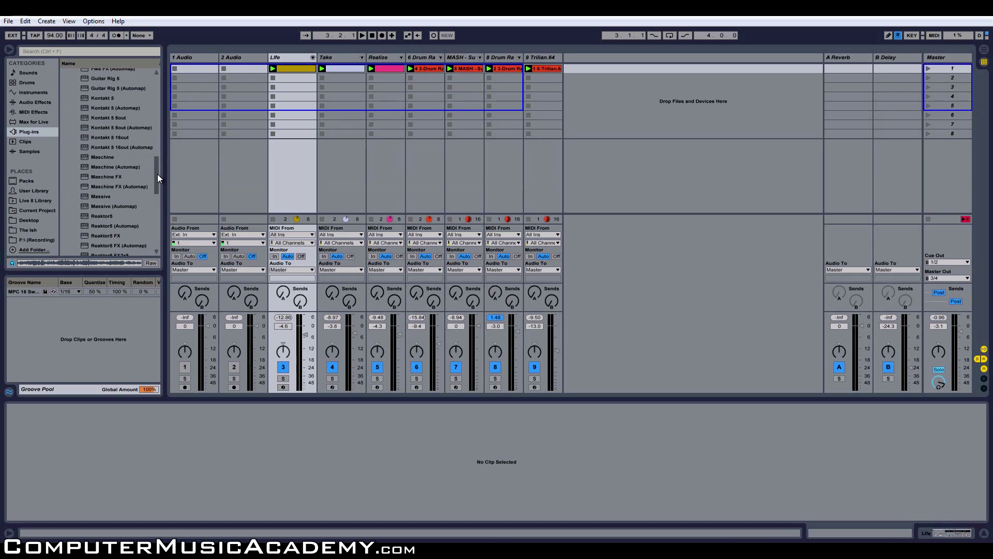
left_click(103, 101)
left_click_drag(109, 99, 604, 112)
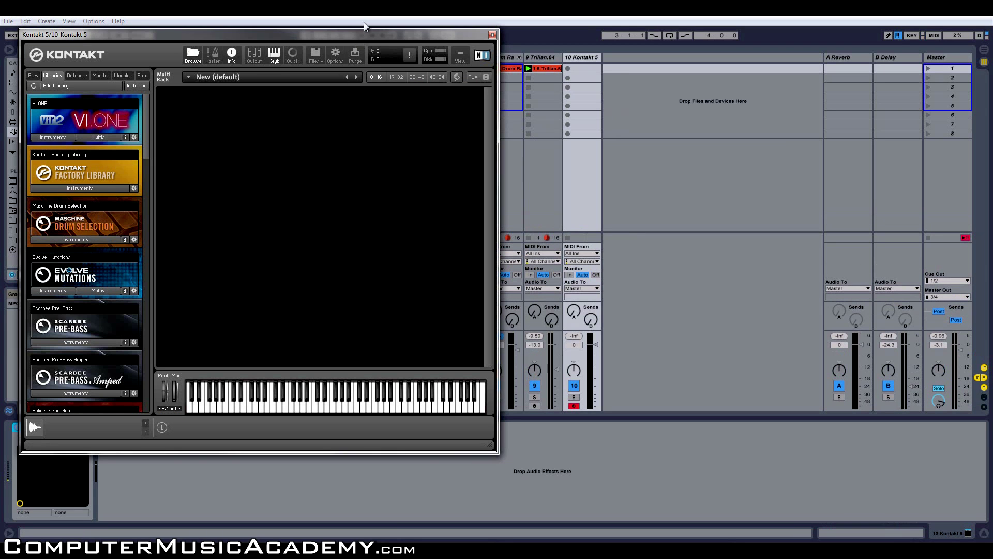
- Load the Outta Space.nki instrument from the Vintage Organs library's 9 - Special folder into Kontakt
left_click_drag(362, 32, 819, 96)
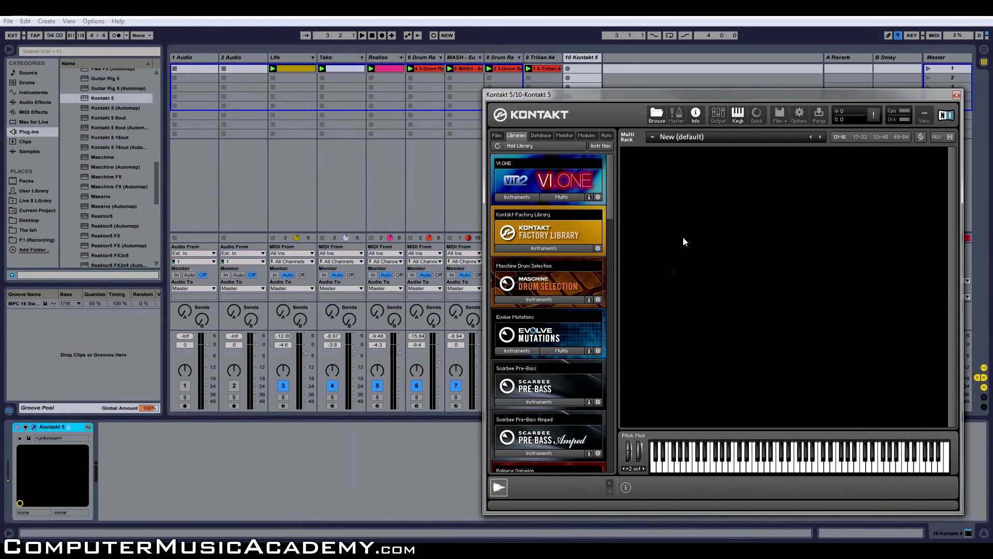
scroll(612, 207, "down", 10)
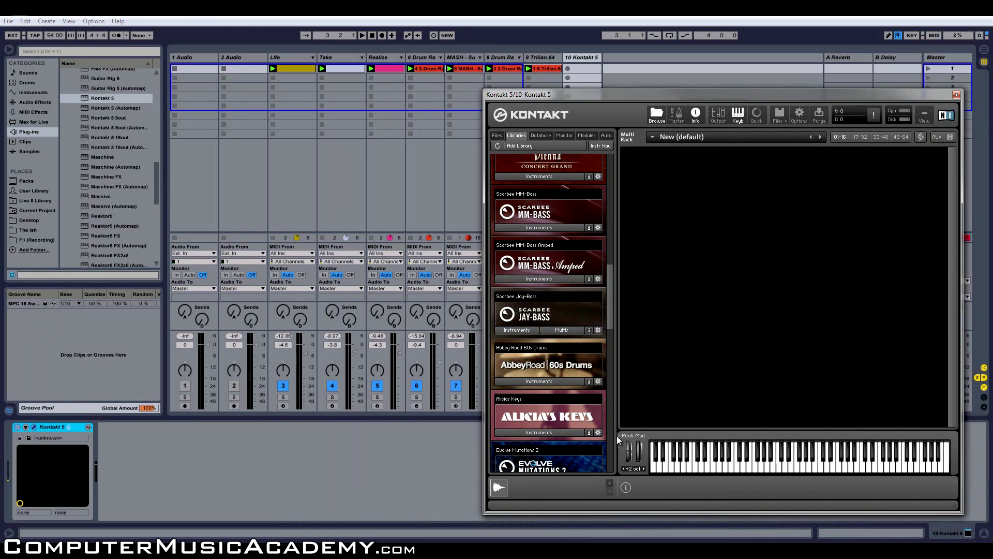
left_click_drag(609, 307, 614, 362)
left_click(529, 354)
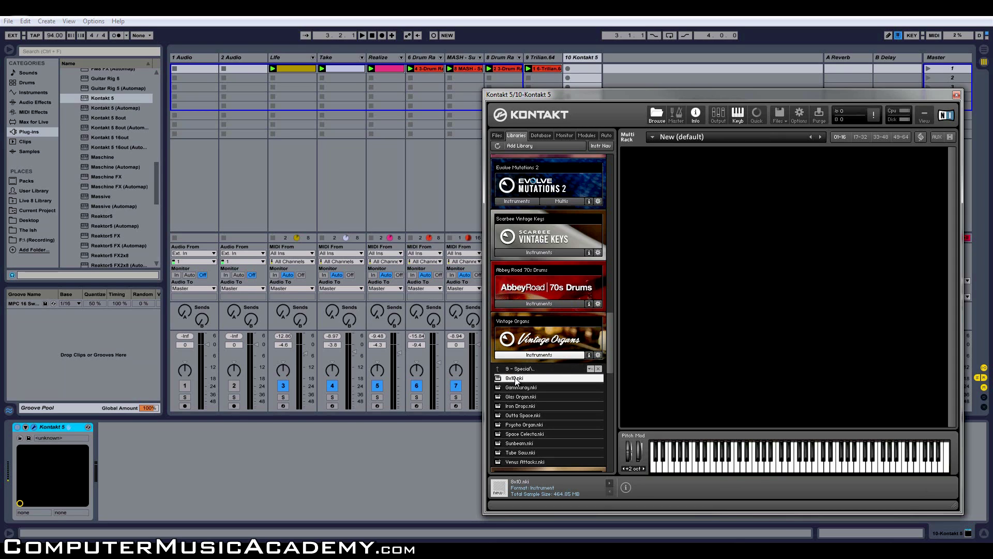
double_click(516, 417)
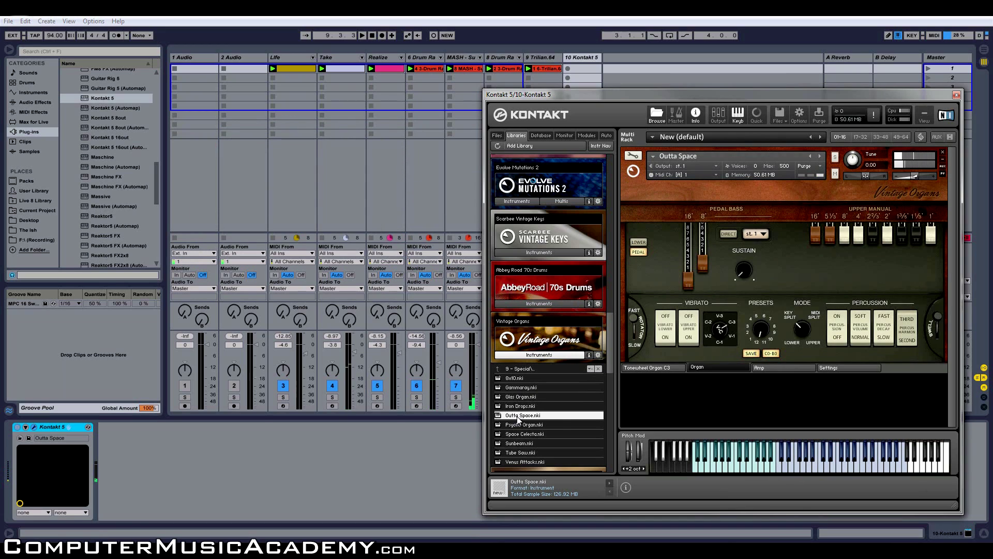
- Record an organ part into the Kontakt 5 track's first Session slot over the beat, and stop playback
double_click(583, 67)
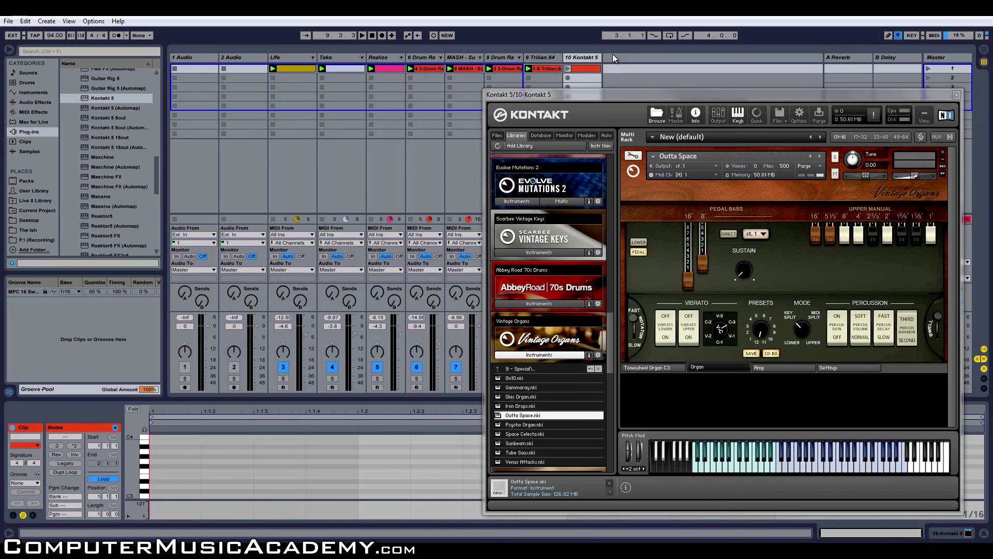
key("Delete")
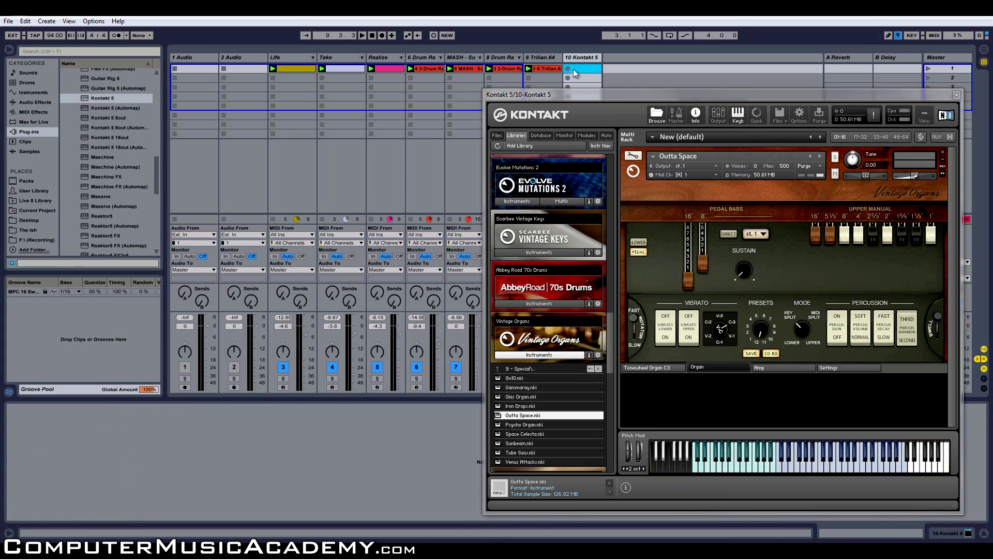
left_click(568, 68)
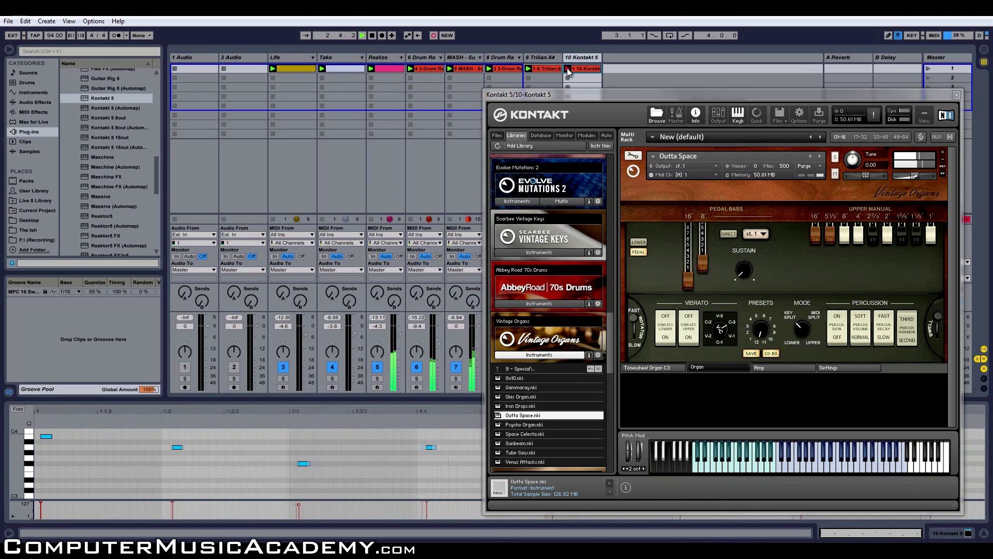
key("space")
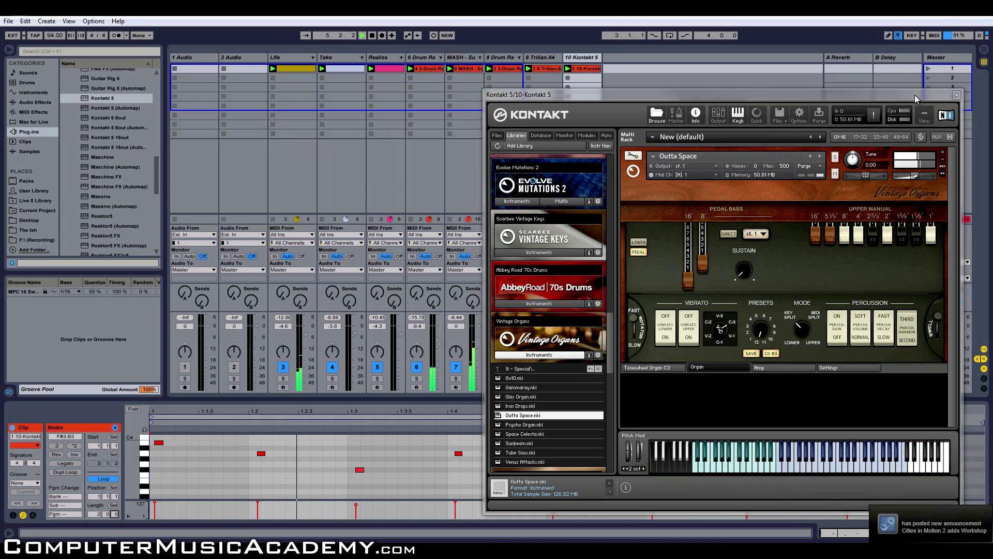
key("space")
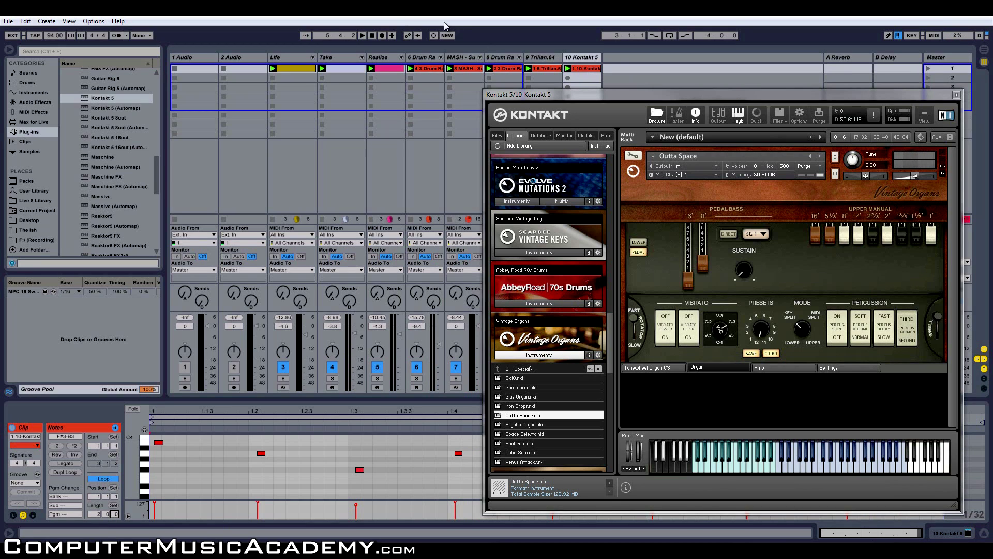
- Overdub a higher layer of notes into the Kontakt 5 clip and lower the track's volume to -5.4 dB
left_click(433, 35)
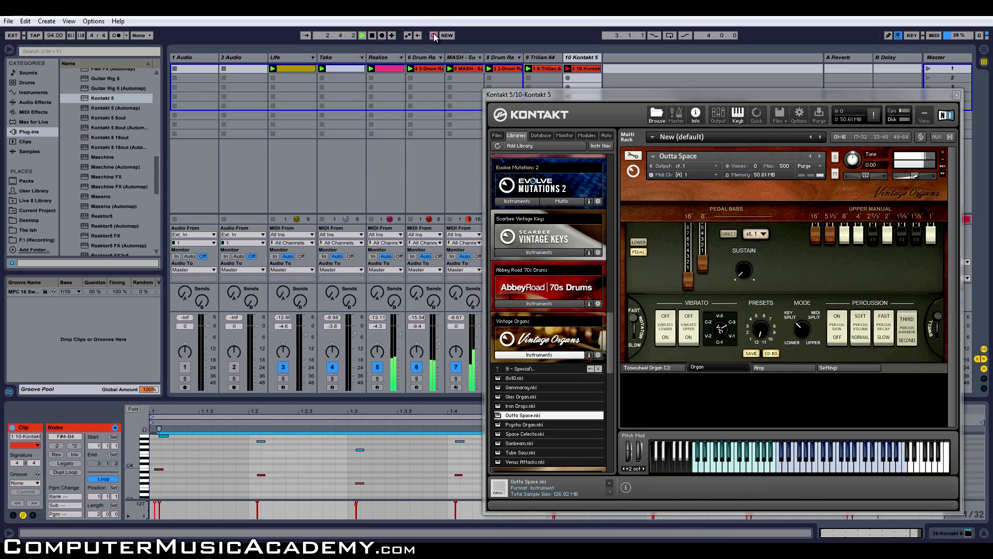
key("space")
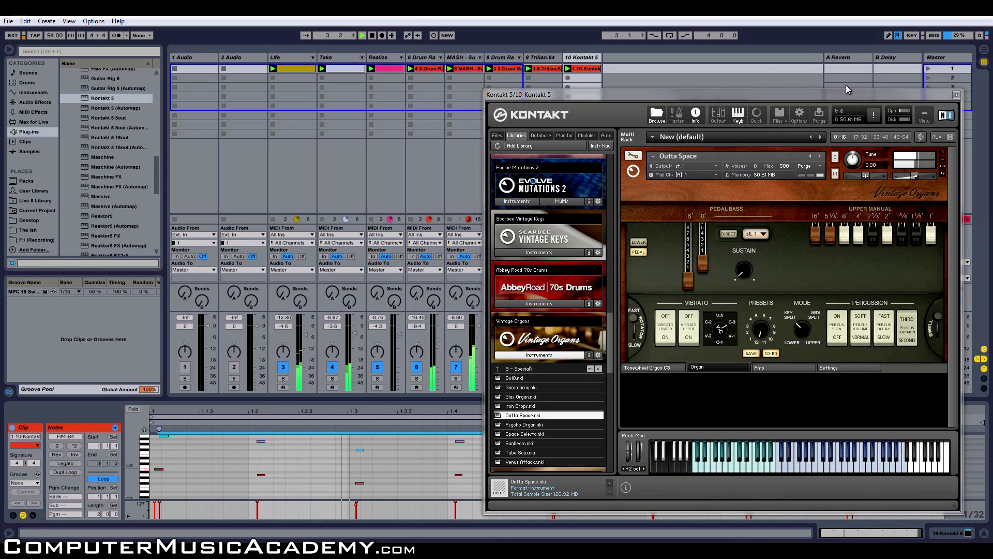
left_click(956, 94)
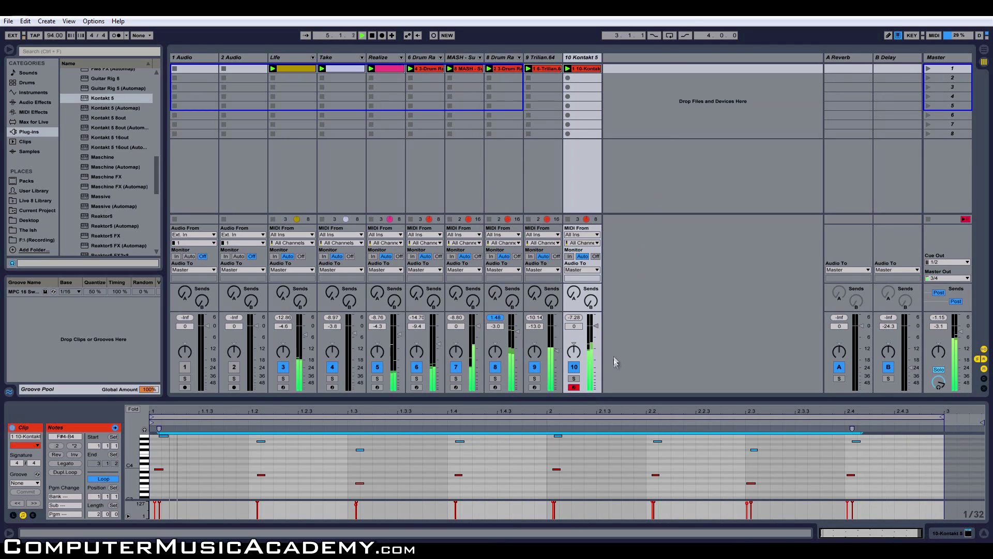
left_click_drag(596, 326, 594, 330)
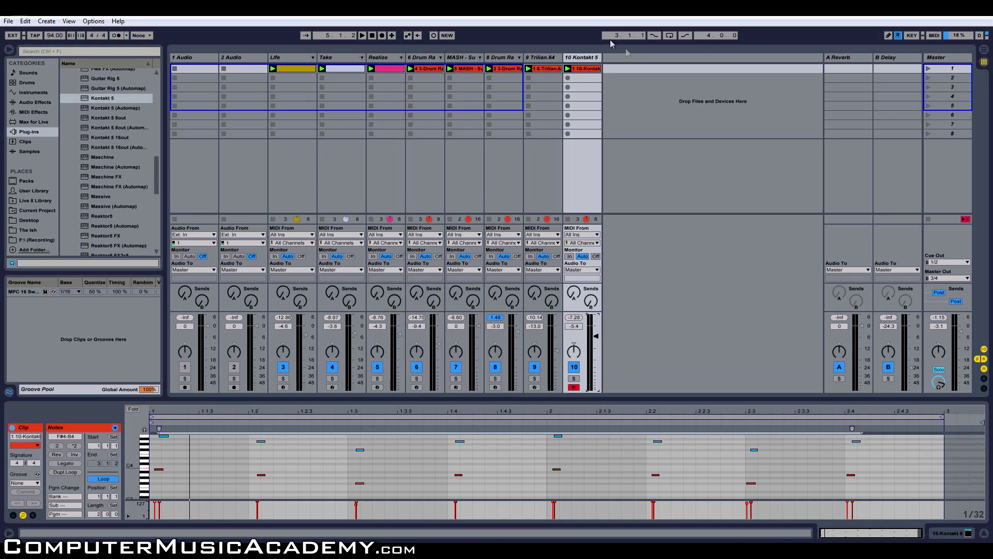
- Add an Auto Pan audio effect after Kontakt 5 in the organ track's device chain
left_click(935, 533)
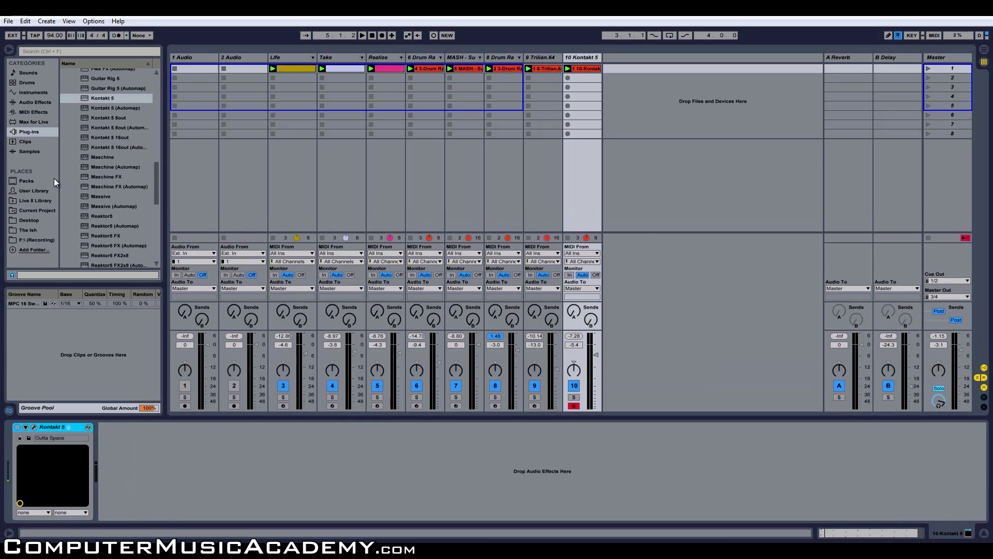
left_click_drag(154, 175, 154, 116)
left_click(77, 192)
left_click(29, 103)
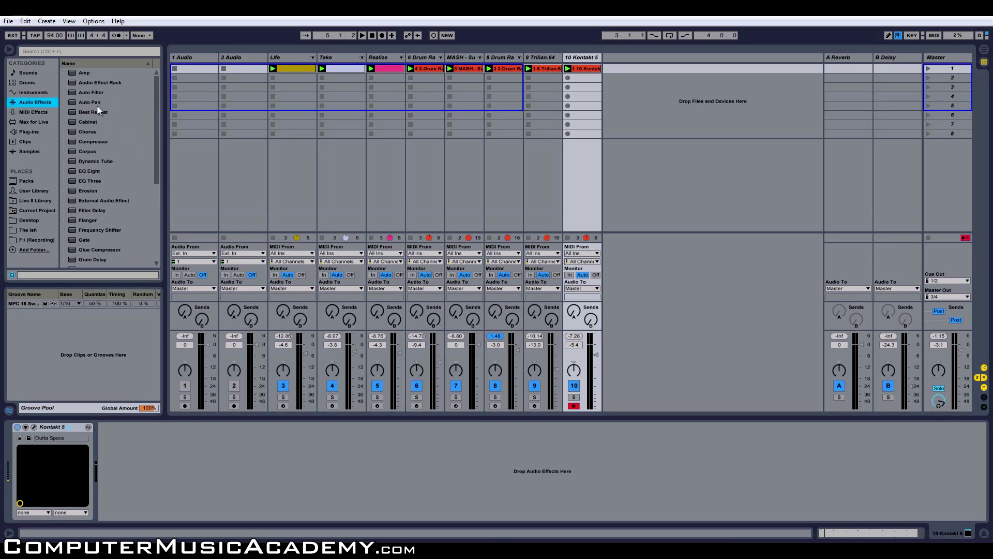
left_click_drag(98, 102, 156, 454)
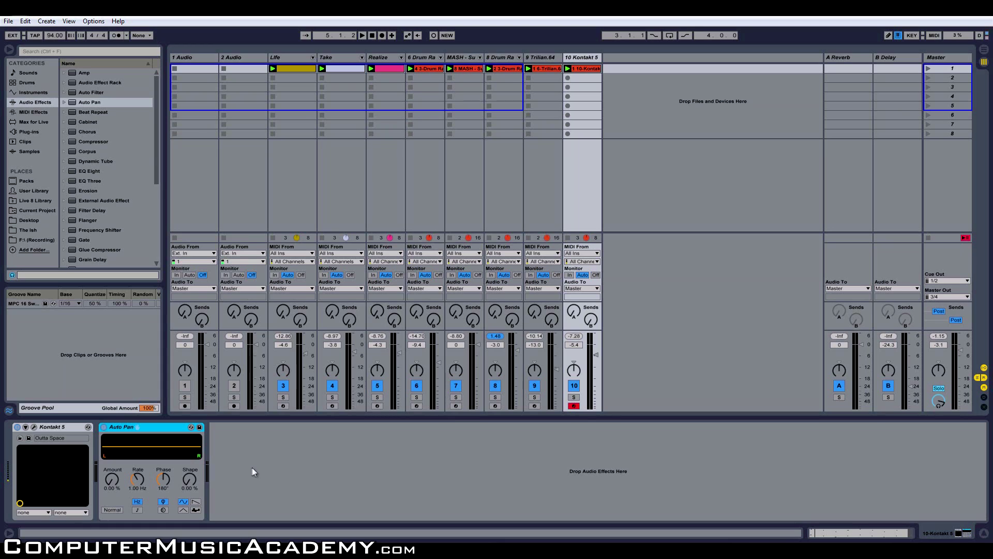
- Set the Auto Pan's Amount to 46.9% and its Rate to 0.12 Hz
left_click_drag(112, 488, 112, 482)
scroll(112, 487, "up", 10)
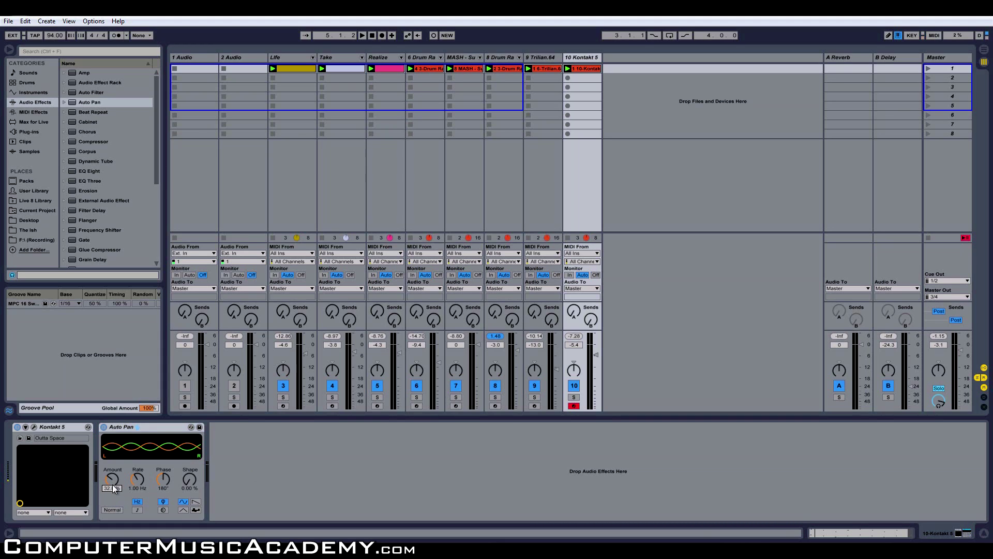
scroll(114, 488, "up", 4)
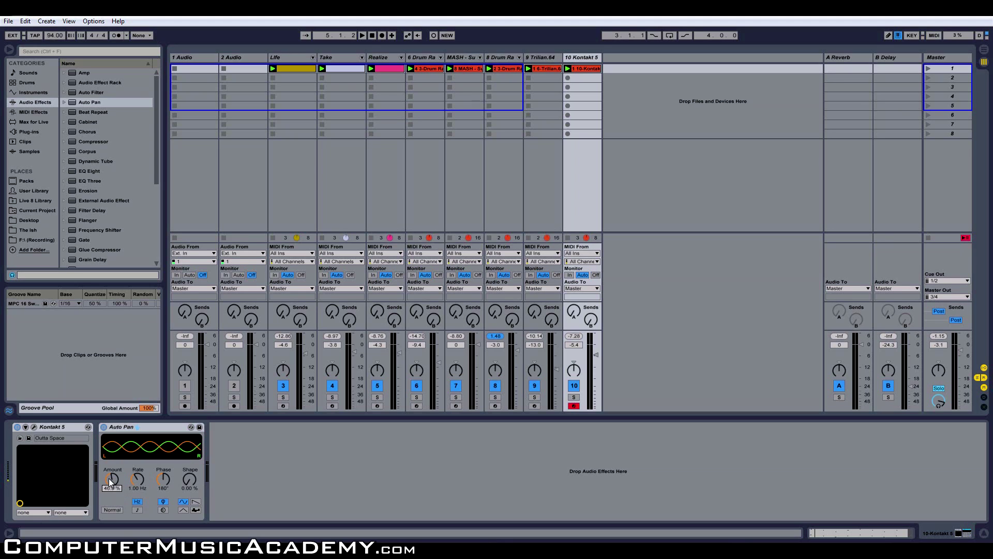
scroll(138, 477, "down", 6)
scroll(139, 477, "down", 5)
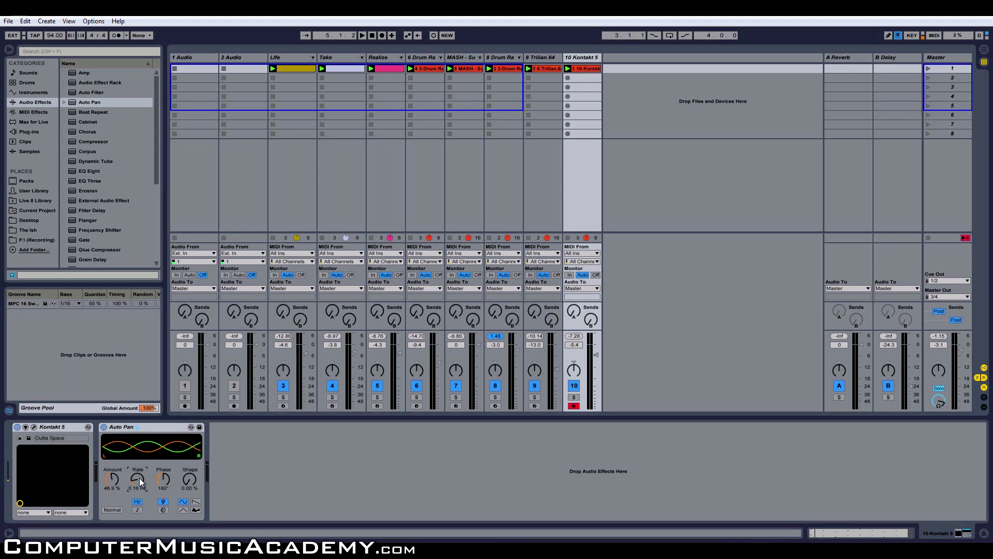
scroll(138, 477, "up", 2)
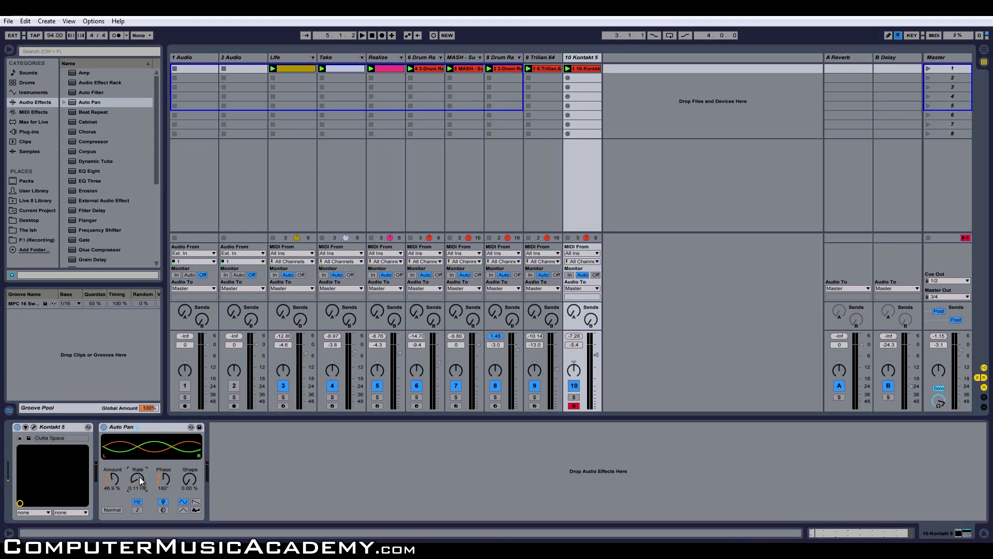
scroll(139, 481, "down", 1)
- Set the Auto Pan's Phase to 194° and its Shape to 38.1%
scroll(163, 477, "up", 10)
scroll(164, 477, "down", 9)
scroll(165, 480, "down", 2)
scroll(163, 476, "up", 2)
scroll(190, 481, "up", 2)
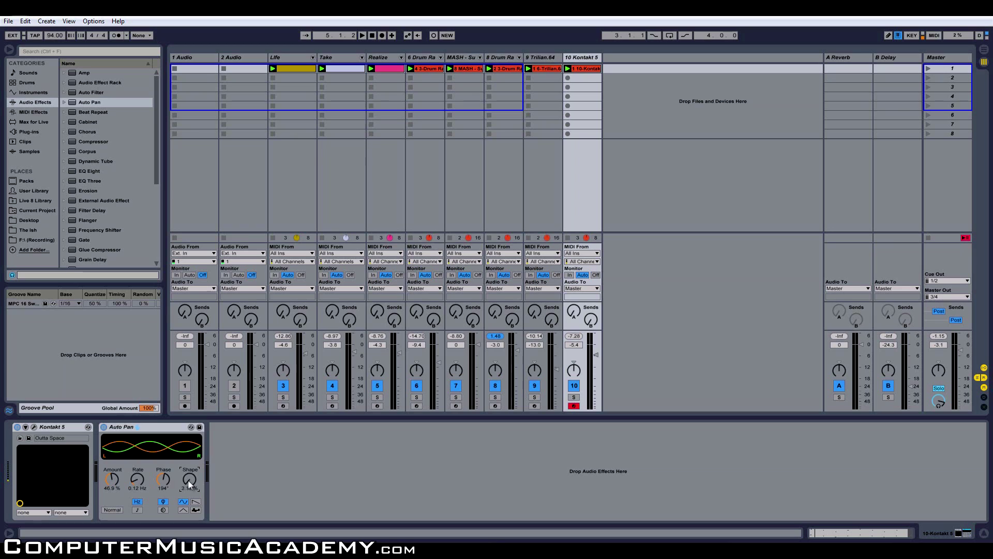
scroll(189, 482, "up", 8)
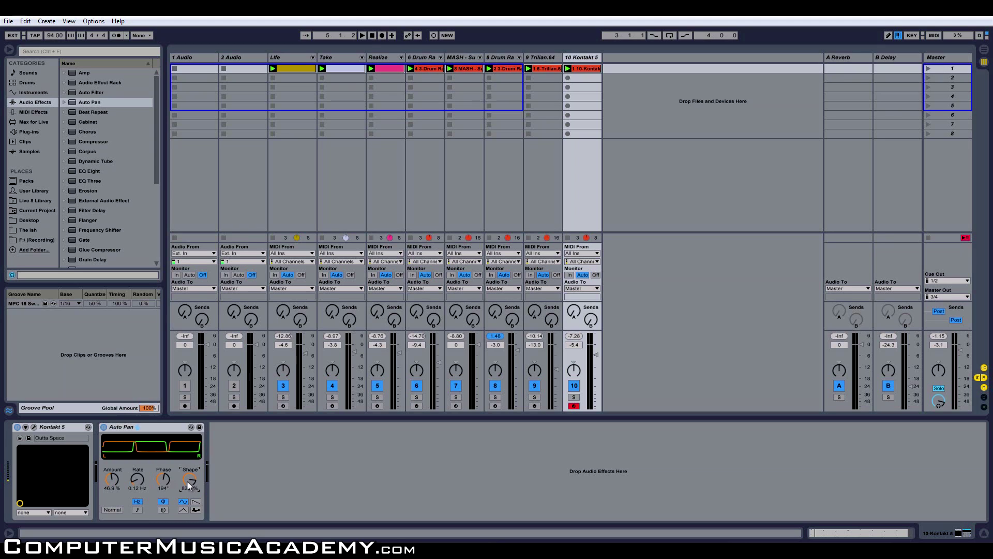
scroll(189, 484, "down", 5)
- Audition the Kontakt 5 track soloed while setting the Auto Pan Rate to 0.28 Hz, then unsolo it and stop playback
left_click(567, 68)
left_click(573, 396)
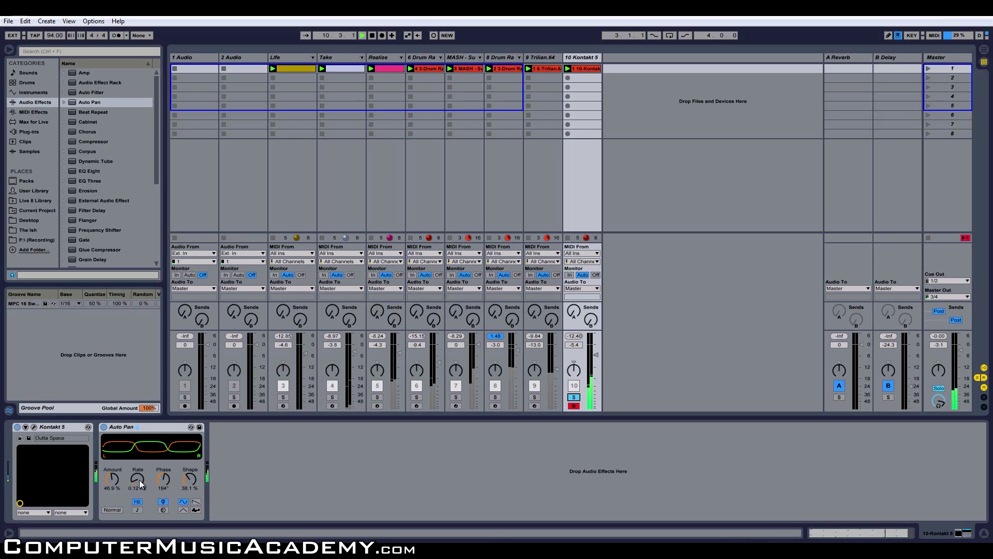
left_click_drag(137, 479, 137, 480)
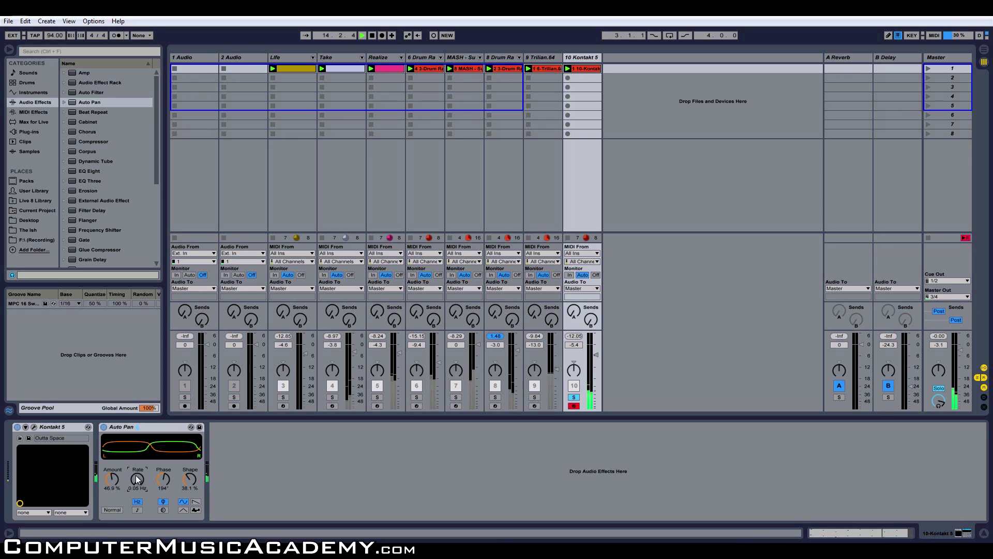
mouse_move(137, 479)
left_mouse_down()
mouse_move(138, 450)
mouse_move(138, 484)
left_mouse_up()
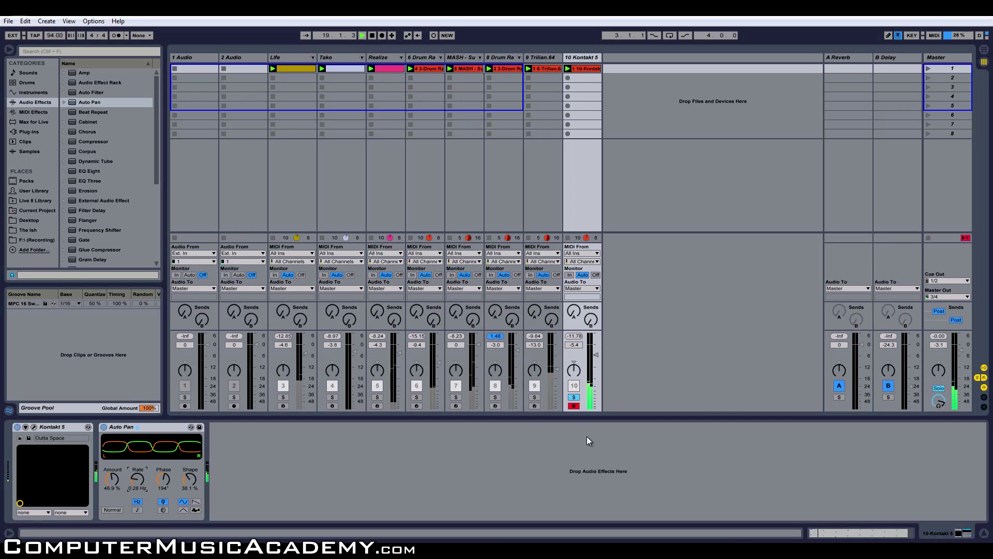
left_click(574, 397)
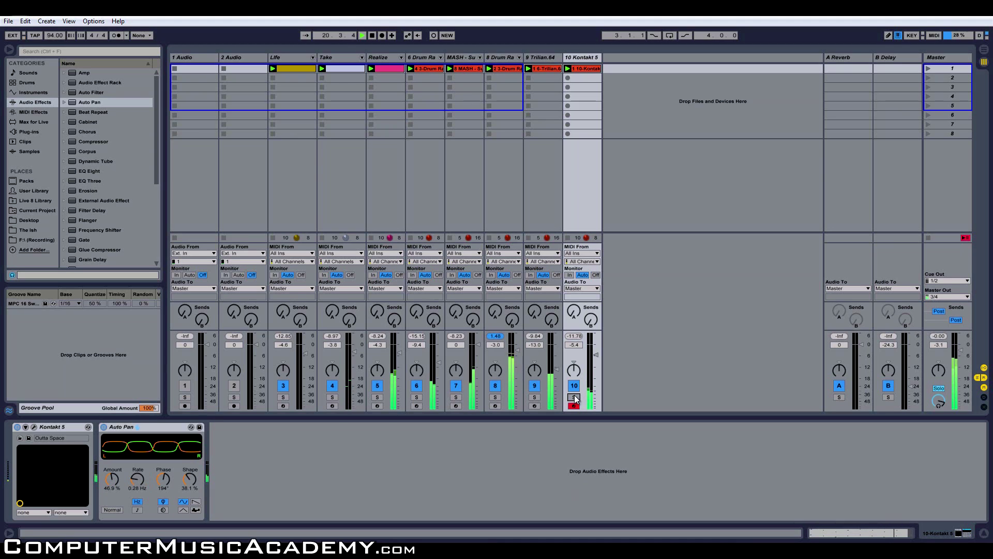
key("space")
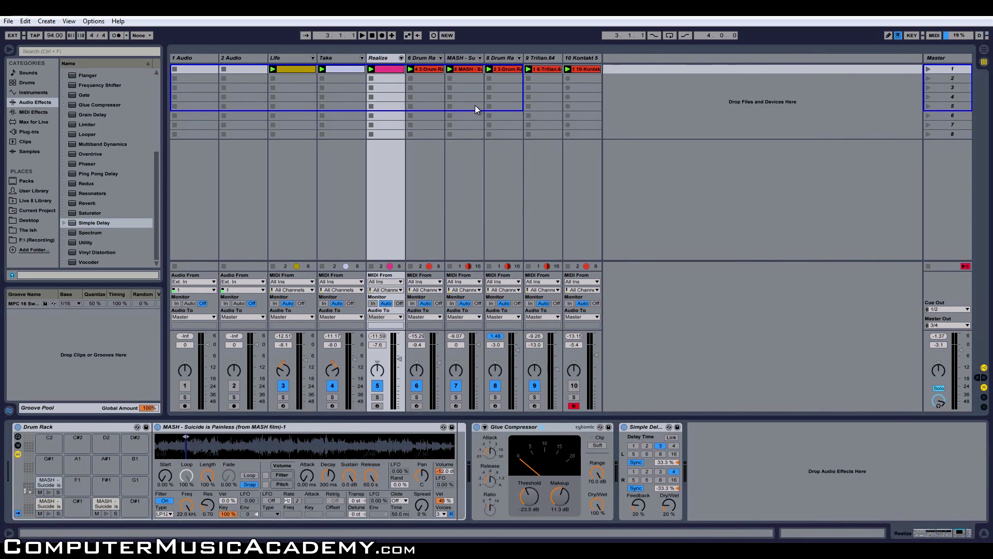
- Unfold the slice chains of the MASH drum rack track, select the Slice 10 chain and audition the beat
left_click(481, 58)
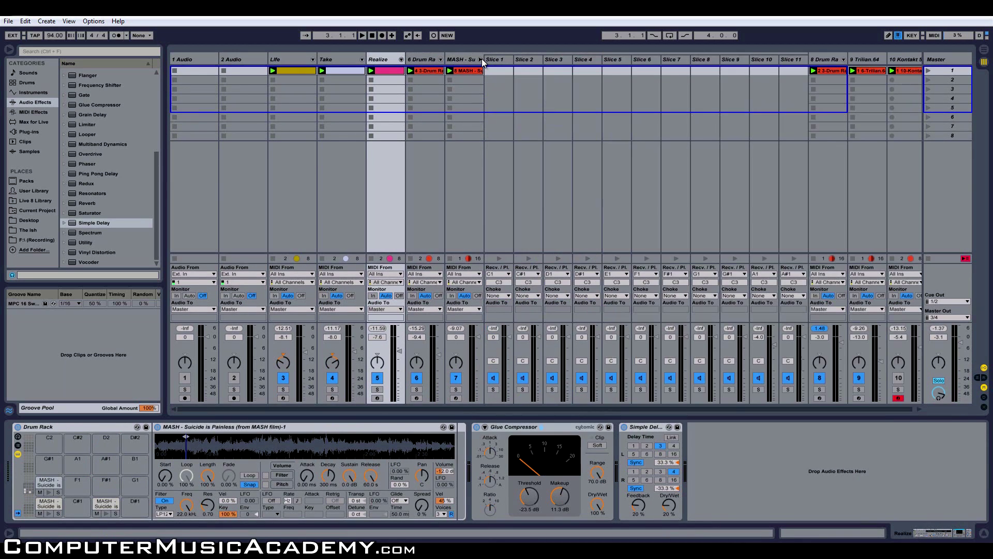
left_click(761, 60)
key("space")
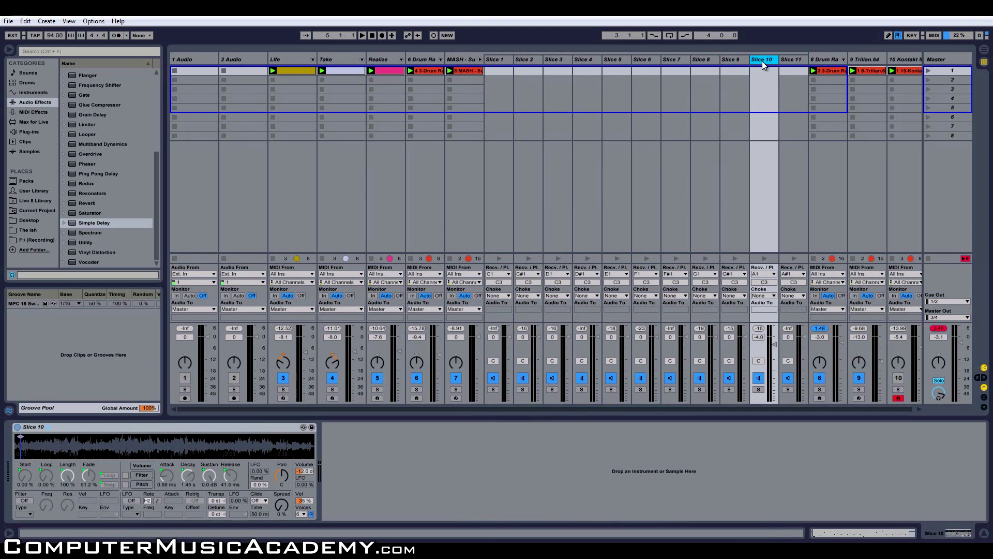
- Extract the Slice 10 chain of the MASH drum rack to its own track, fold the rack's chains and audition the extracted clip
right_click(762, 61)
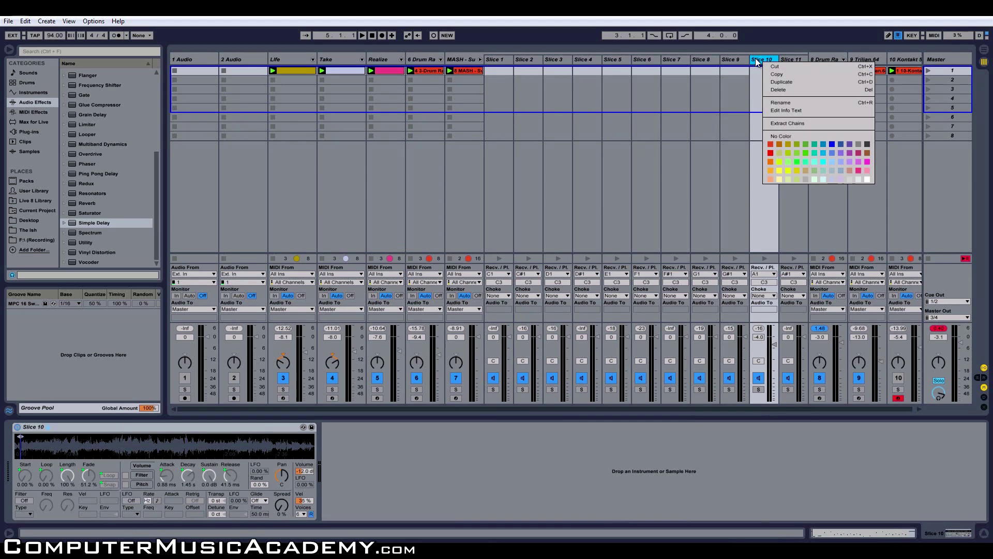
left_click(764, 122)
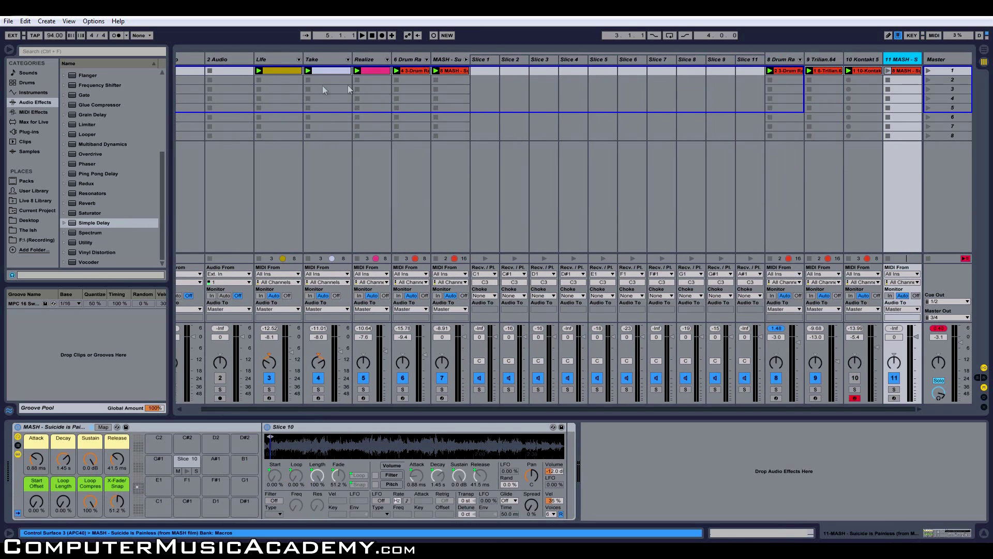
left_click(465, 60)
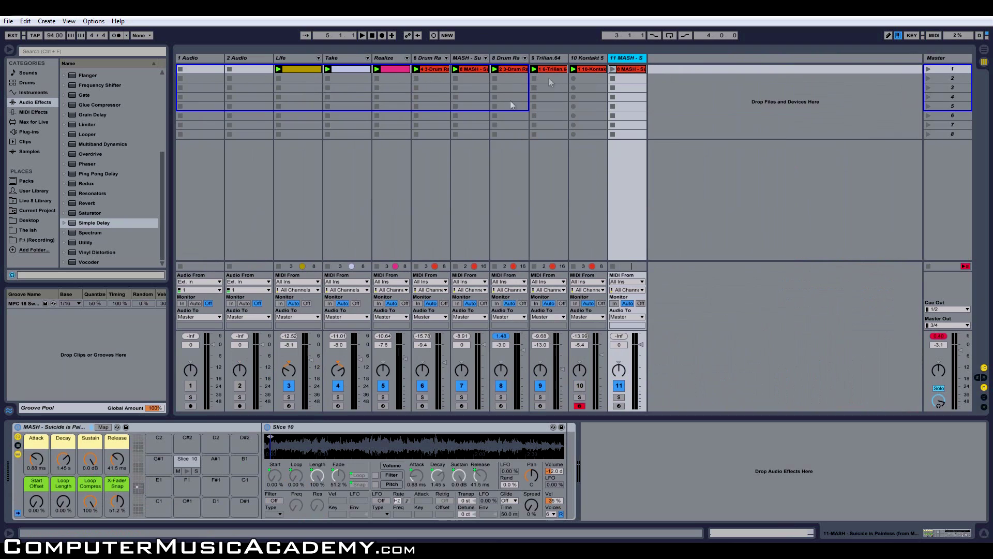
left_click(612, 69)
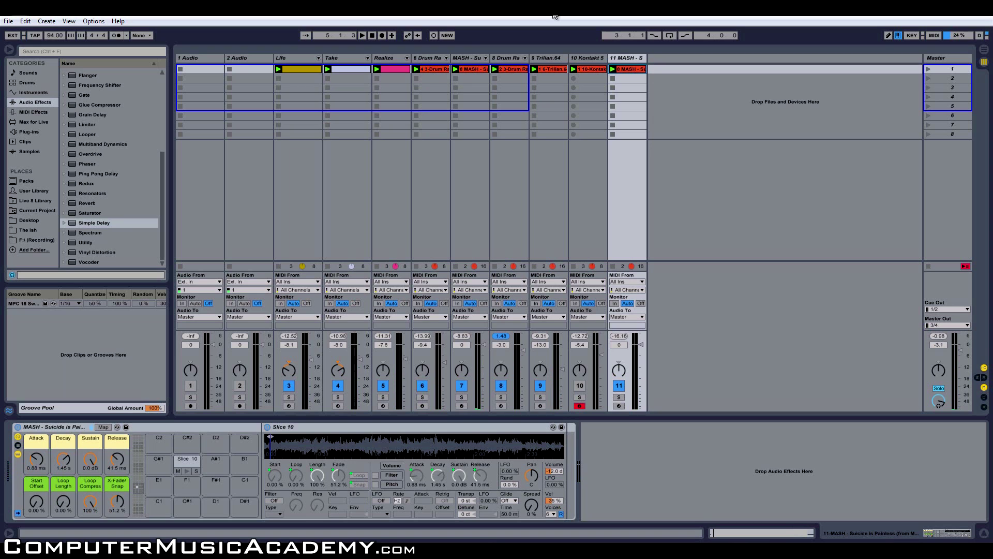
left_click(482, 58)
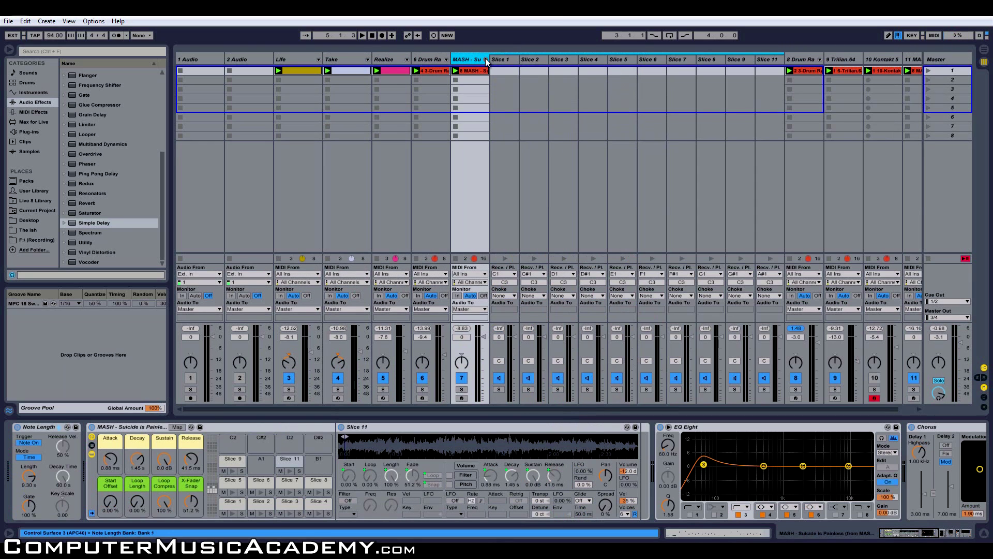
left_click(485, 59)
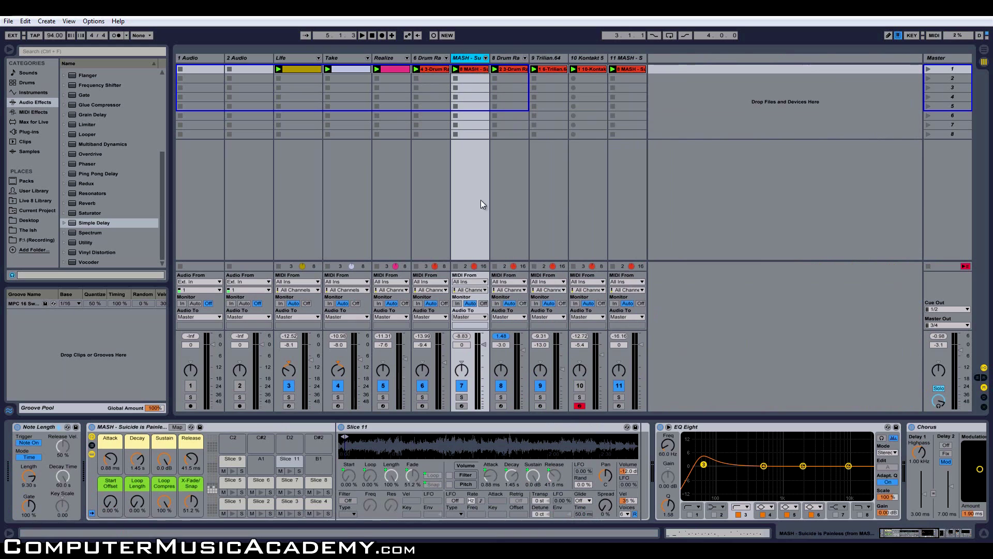
- Move the extracted MASH track directly after the original MASH track and audition scene 1
left_click(623, 60)
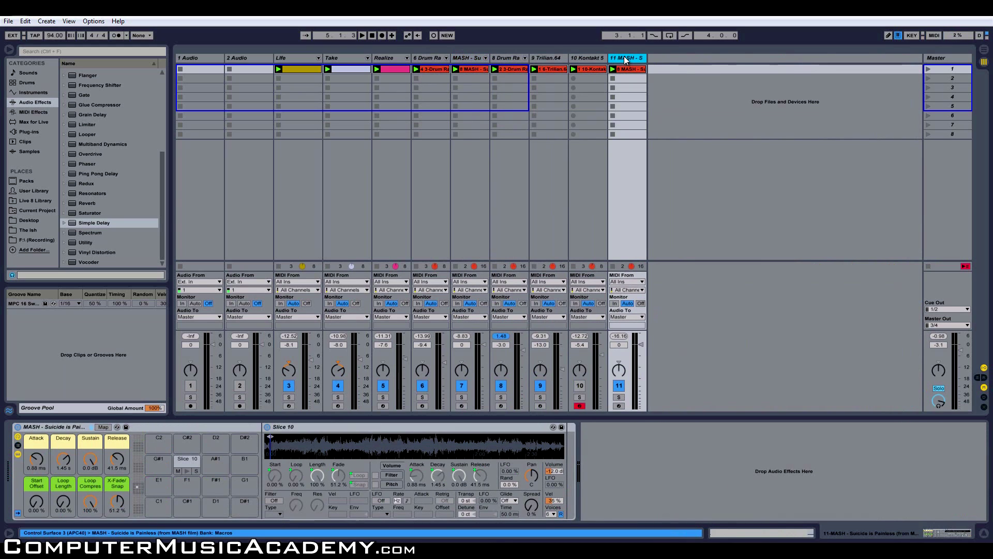
left_click_drag(626, 59, 488, 61)
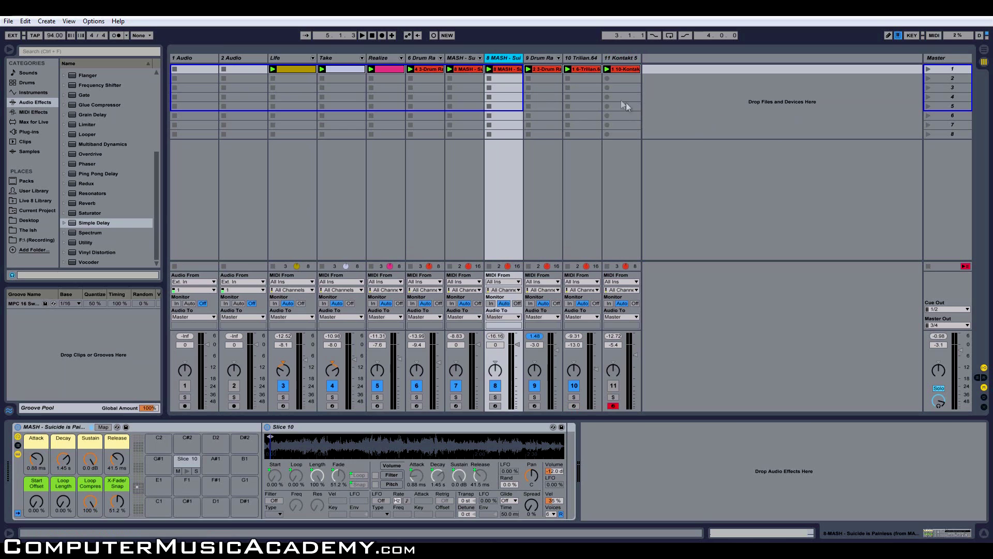
left_click(928, 70)
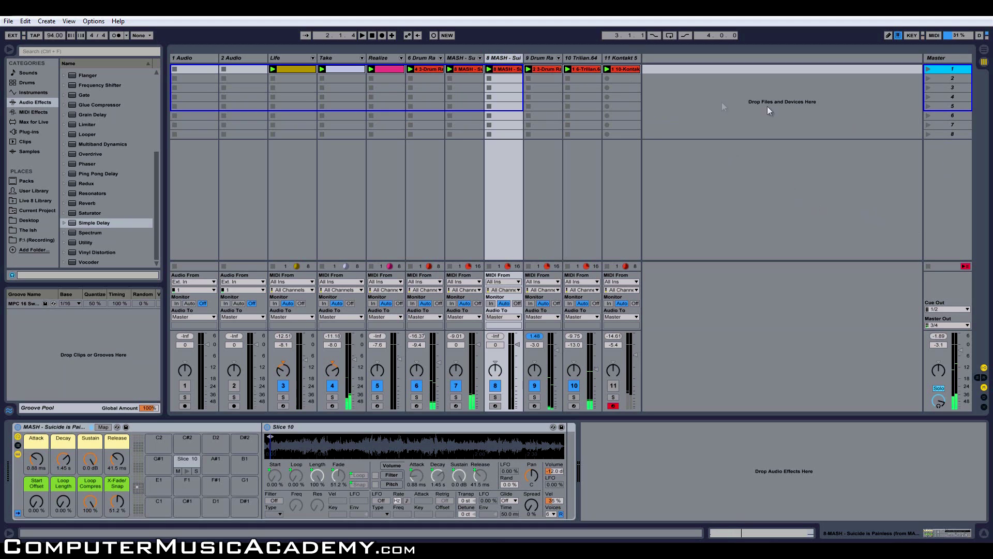
left_click(927, 267)
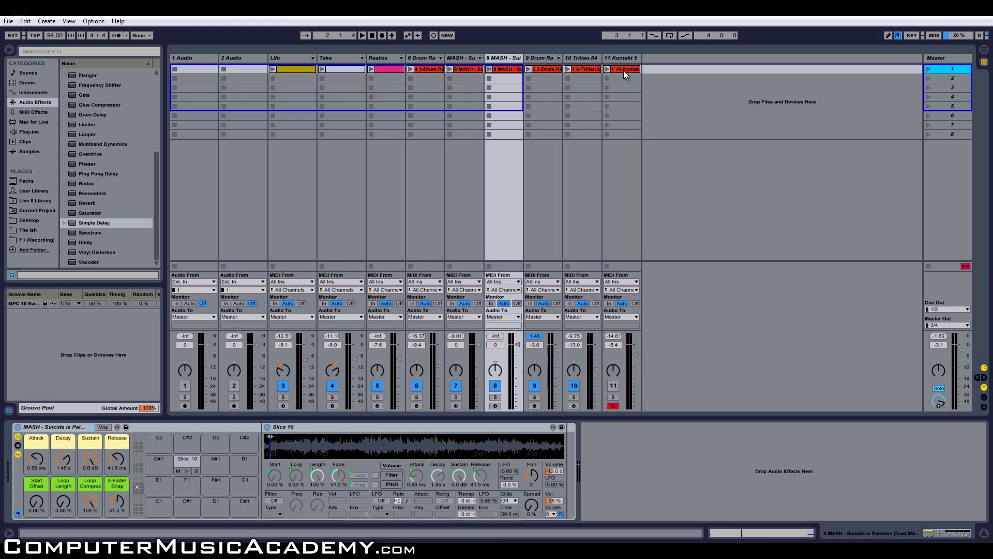
- Move all the clips of scene 1, from Life through Kontakt 5, down to scene 4
left_click(290, 69, "ctrl")
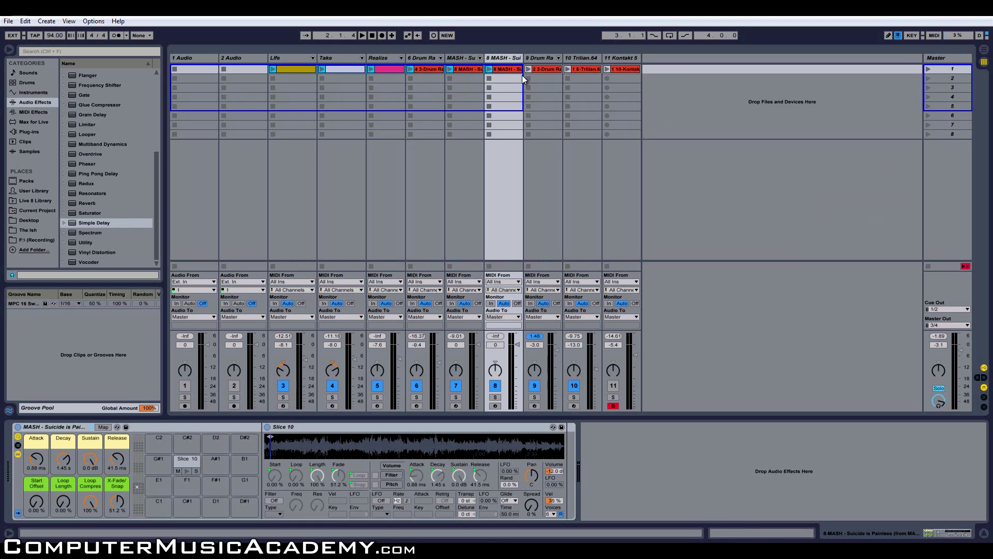
left_click(576, 70)
left_click_drag(623, 68, 624, 94)
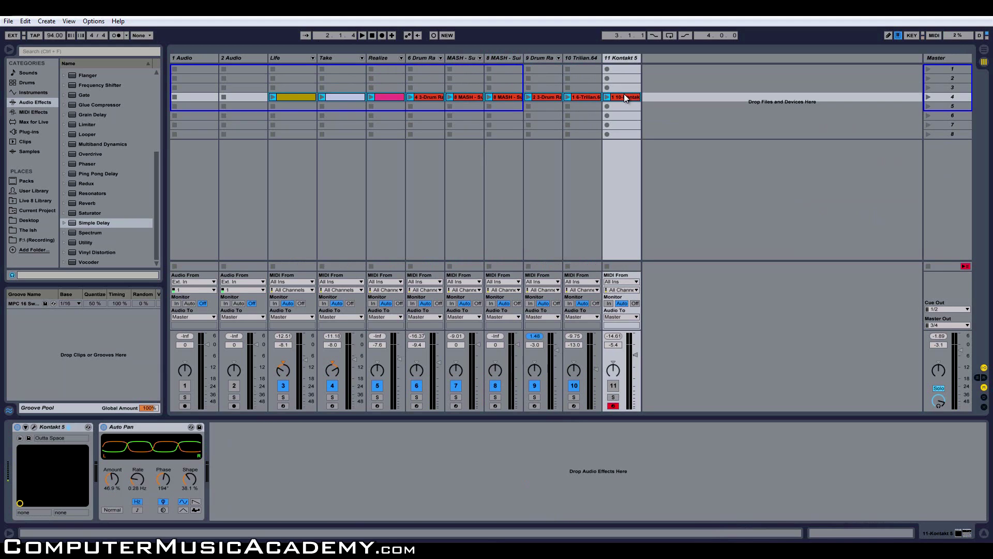
left_click(710, 130)
- Copy the original MASH track's clip from scene 4 to scene 1 and audition it on its own
left_click(471, 99)
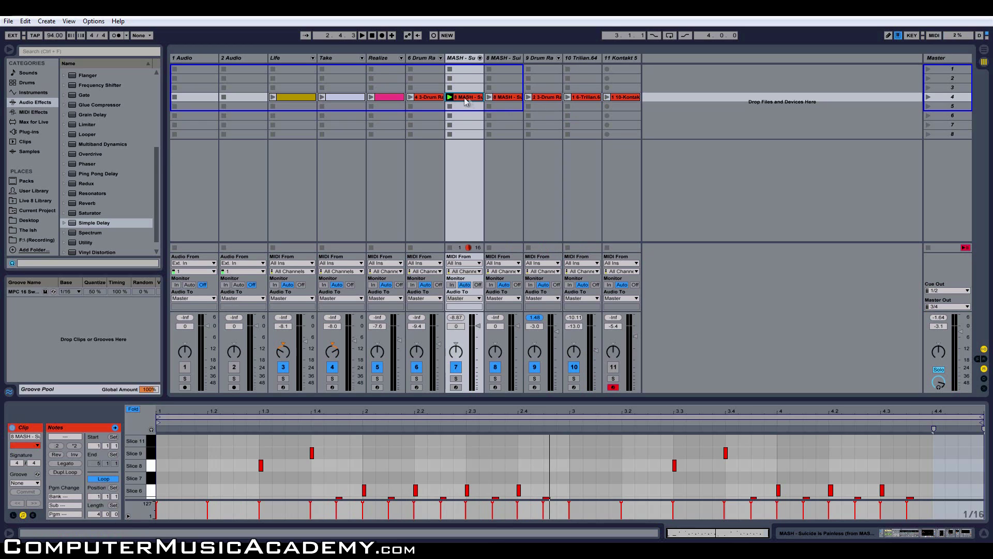
left_click(448, 98)
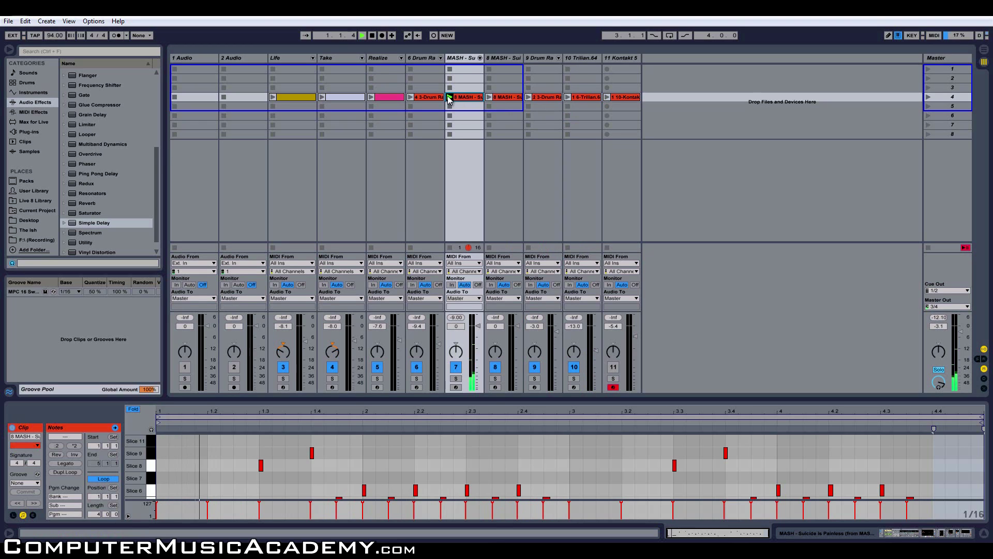
key("space")
left_click_drag(462, 88, 458, 76)
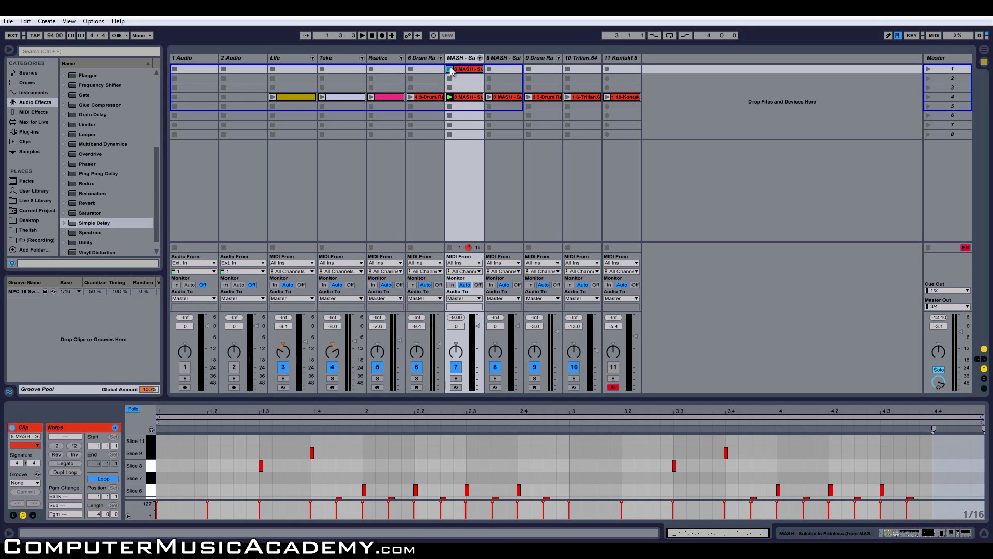
left_click(449, 69)
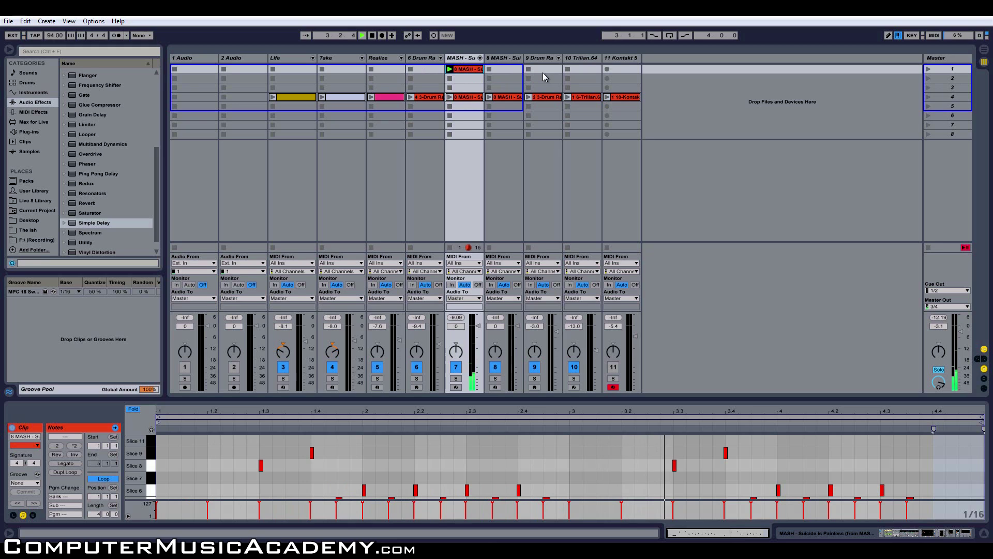
- Copy the original MASH clip and the track 9 Drum Rack clip into scene 2 and audition them together
left_click(488, 97)
left_click_drag(468, 69, 470, 80)
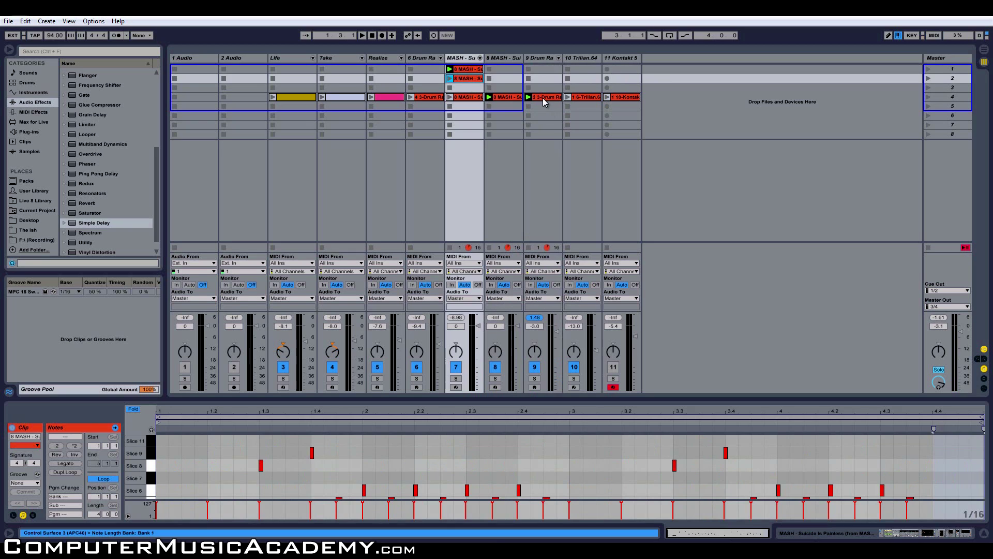
left_click(543, 98)
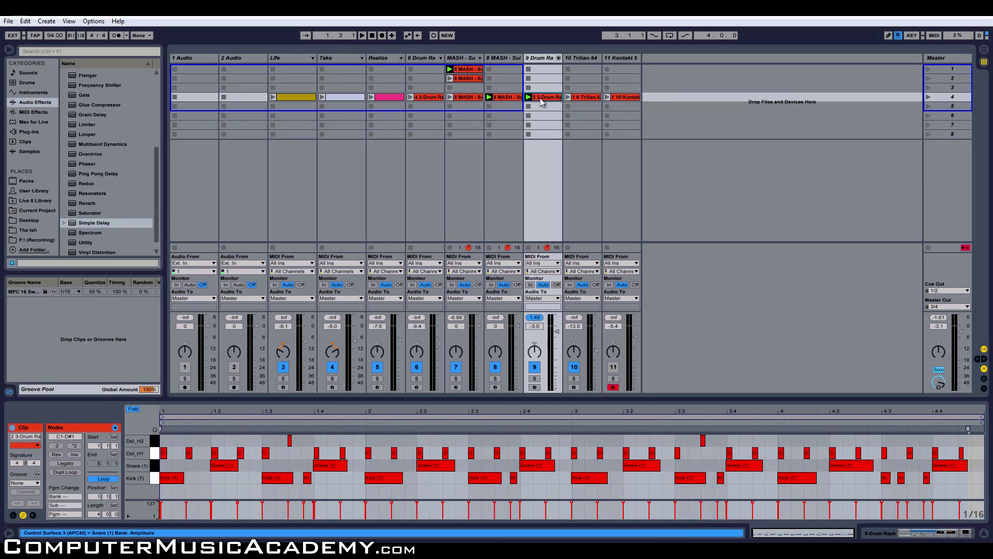
left_click_drag(543, 89, 542, 81)
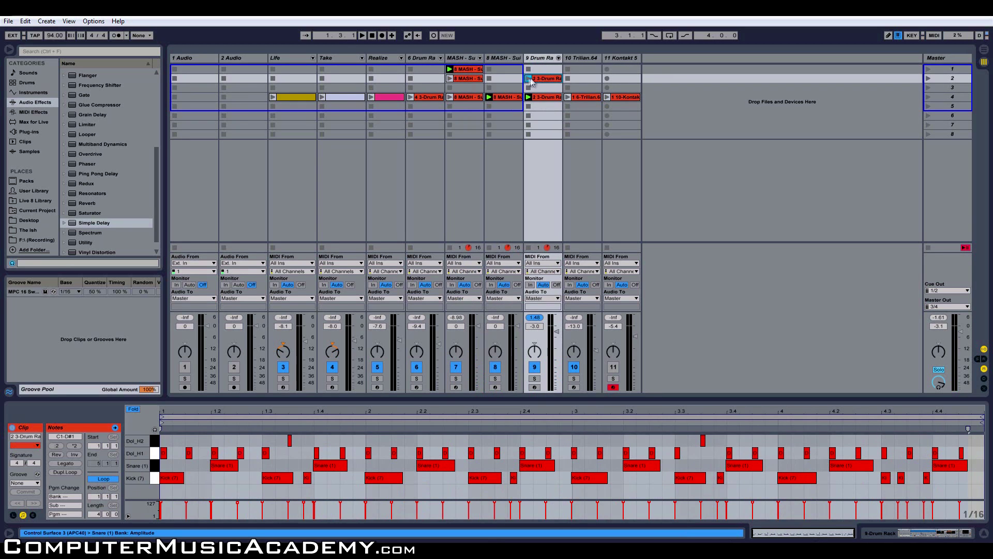
left_click(528, 78)
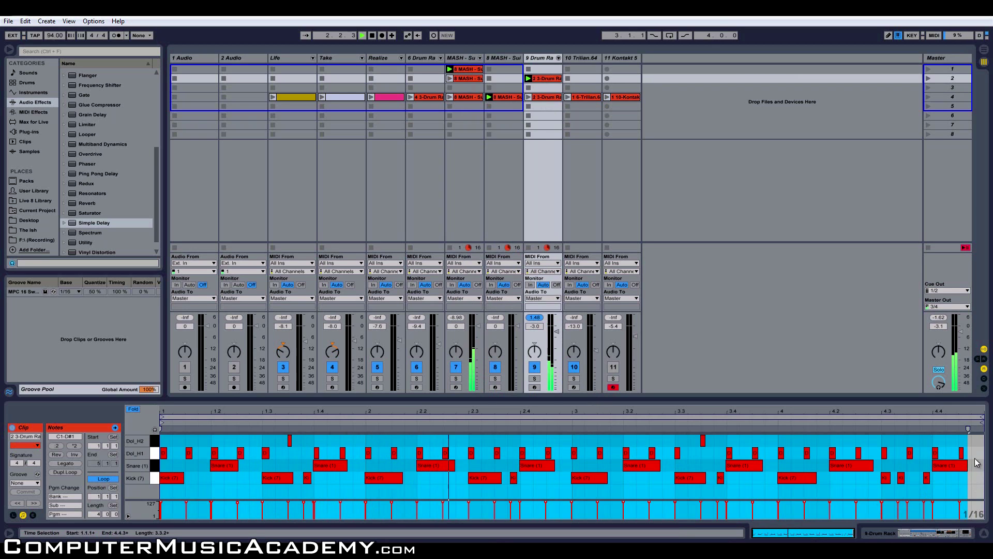
- Delete all the Snare (1) notes from the scene 2 drum clip and play it back
left_click_drag(976, 451, 161, 464)
left_click(185, 465)
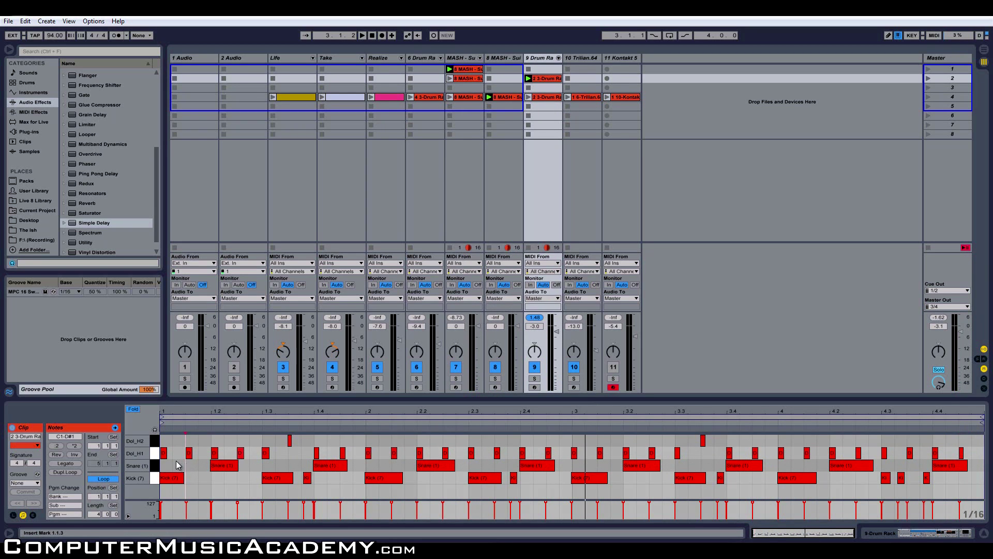
left_click_drag(165, 466, 970, 471)
key("Delete")
key("space")
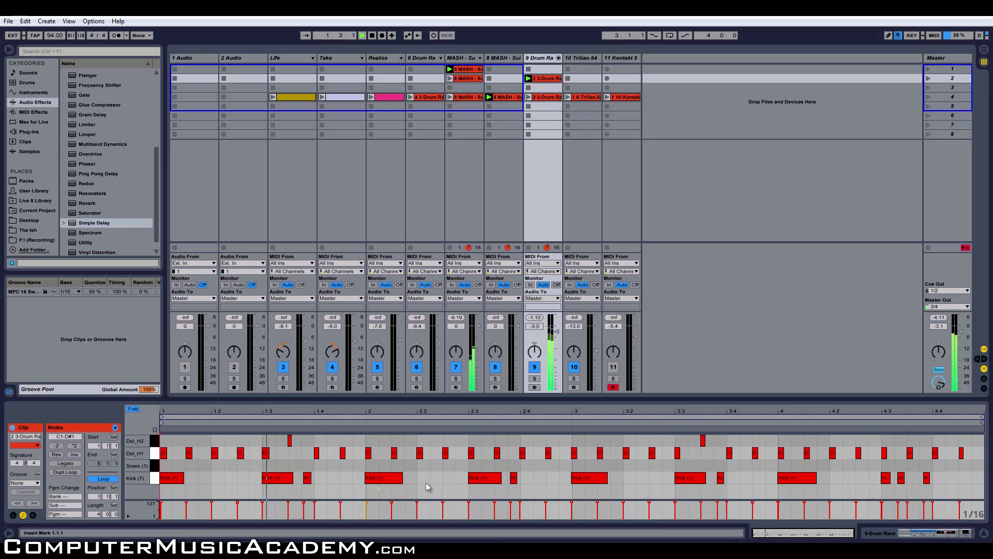
- Delete all the Dol_H1 and Dol_H2 hi-hat notes from the scene 2 drum clip
left_click_drag(975, 450, 152, 460)
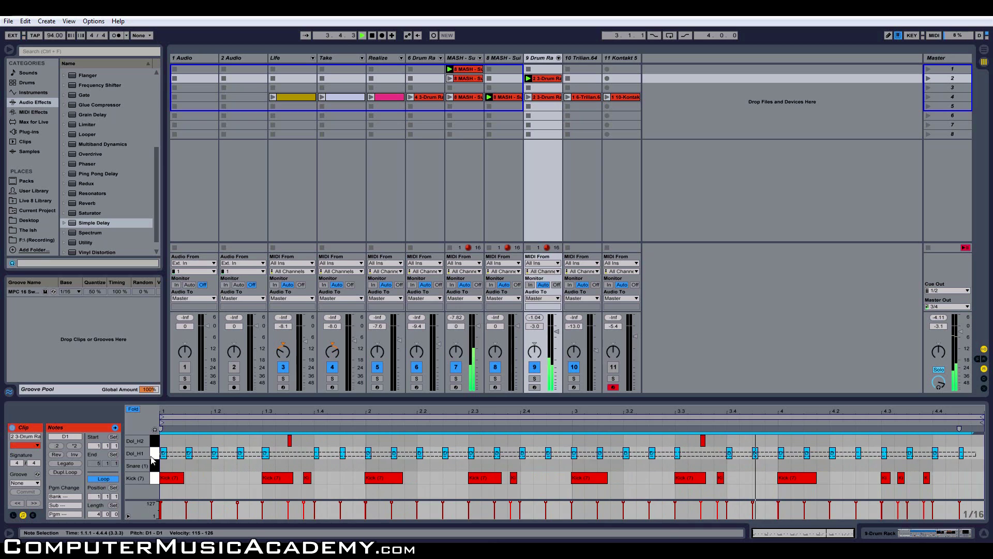
left_click_drag(152, 460, 152, 459)
key("Delete")
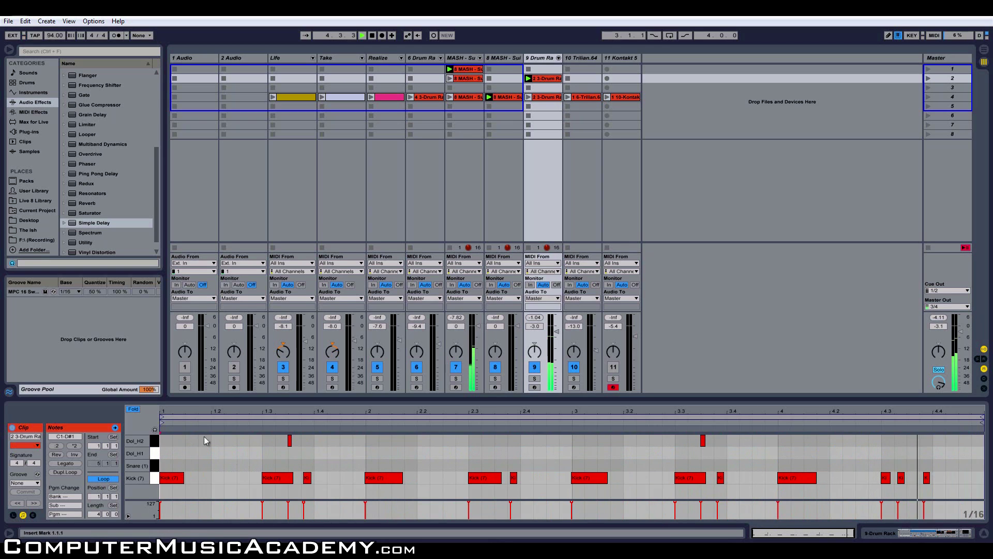
left_click_drag(250, 446, 945, 440)
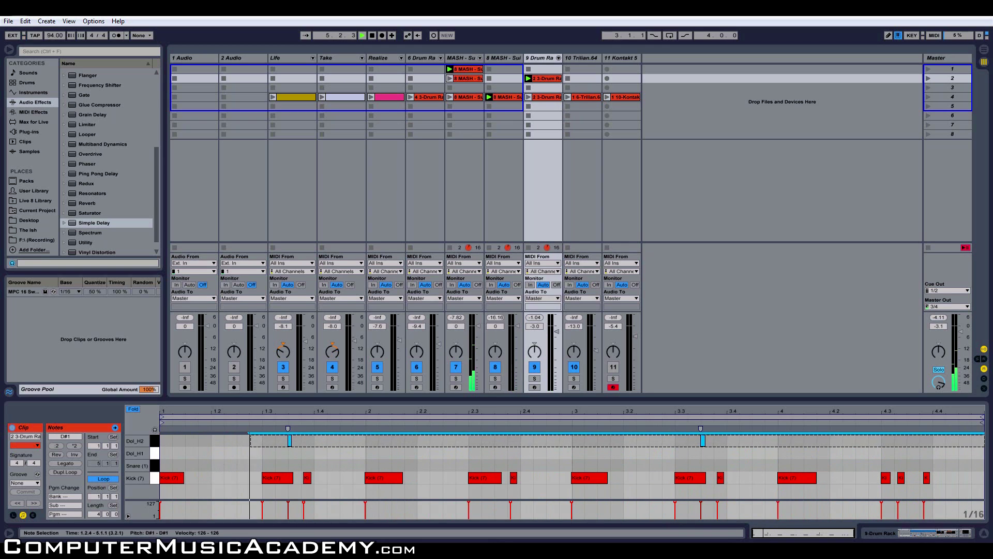
key("Delete")
- Delete the short extra Kick (7) notes following beats 1.3, 2.3 and 3.3 in the scene 2 drum clip
left_click(307, 478)
key("Delete")
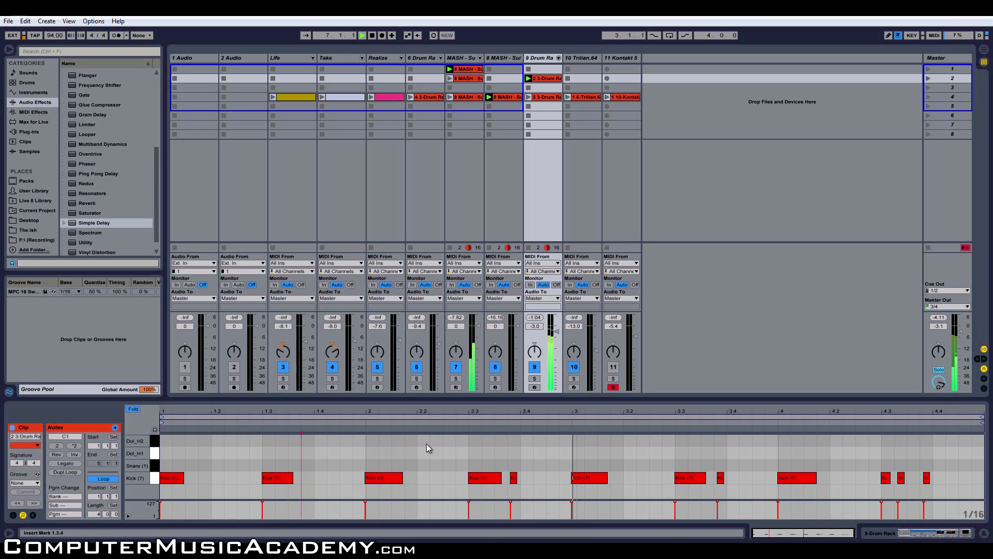
left_click(513, 478)
key("Delete")
left_click(720, 478)
key("Delete")
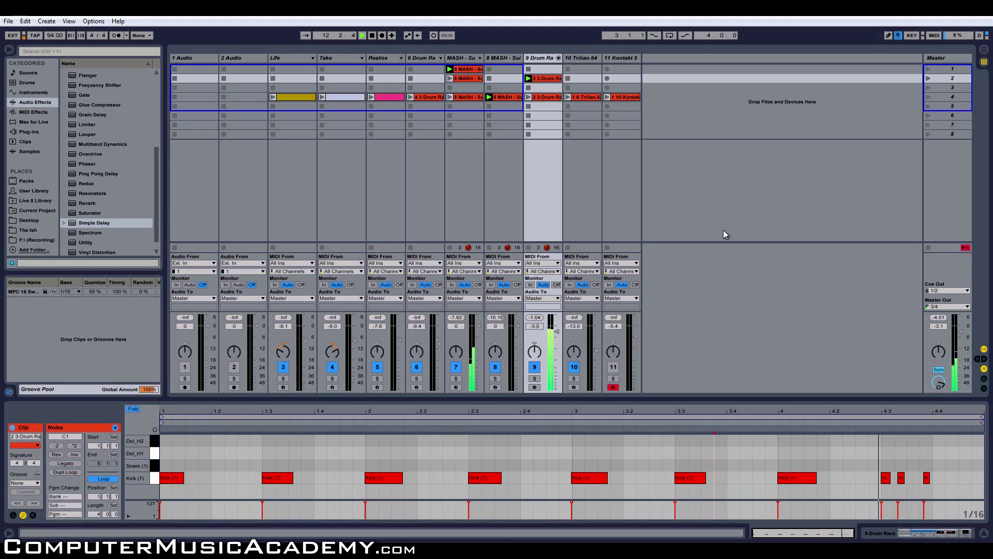
- Copy the Trilian clip from scene 4 to scene 2 and delete its notes before beat 4.4
left_click(588, 97)
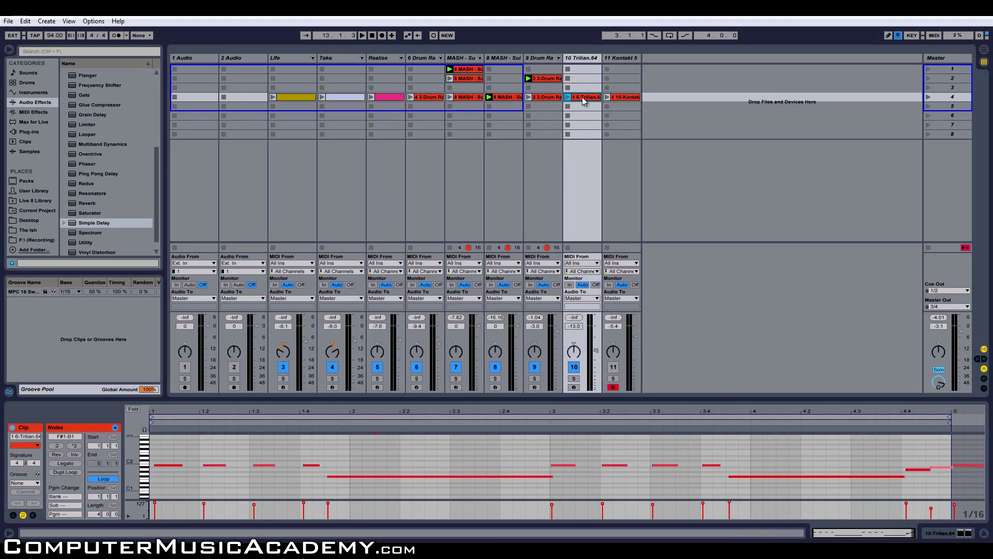
left_click_drag(587, 96, 584, 80)
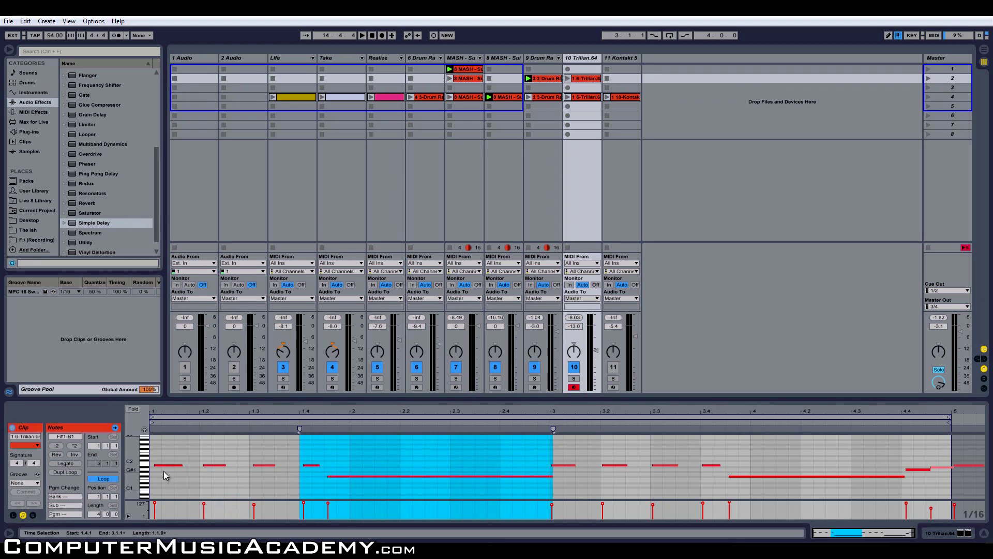
left_click(151, 447)
left_click_drag(154, 446, 827, 471)
left_click_drag(835, 471, 883, 488)
left_click(150, 448)
left_click_drag(153, 451, 905, 530)
key("Delete")
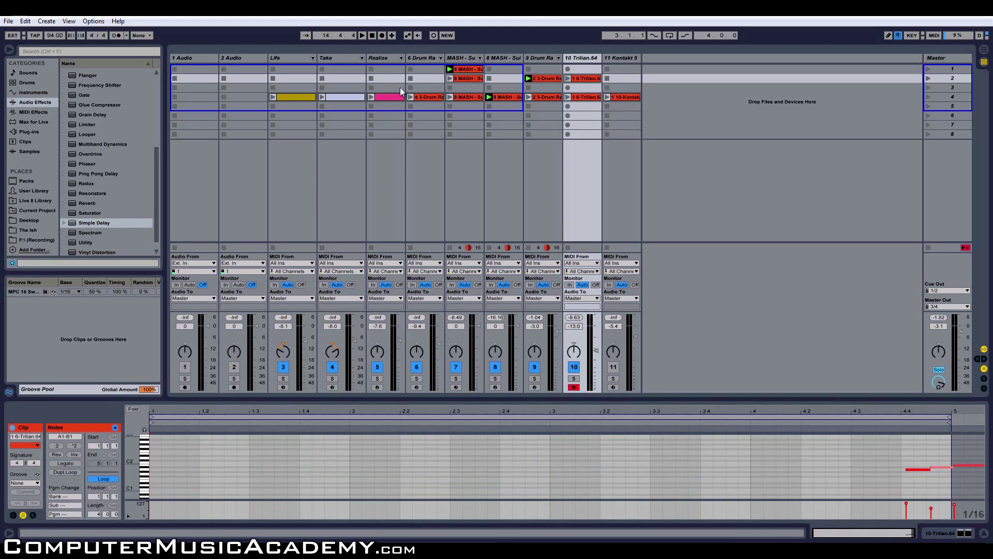
- Fold the Trilian clip's note view and overdub short B1 bass notes on beats 1 and 3 of each bar
left_click(134, 410)
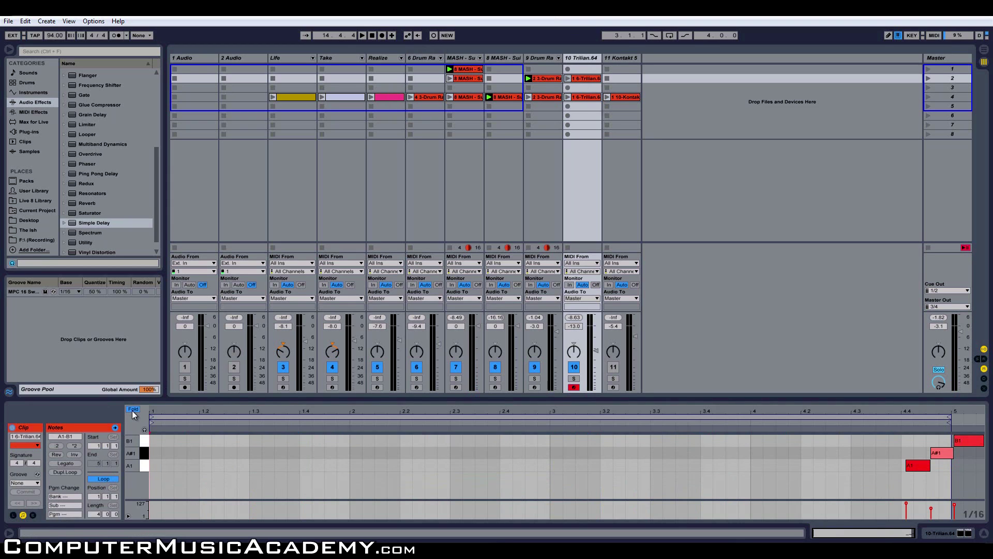
left_click(436, 36)
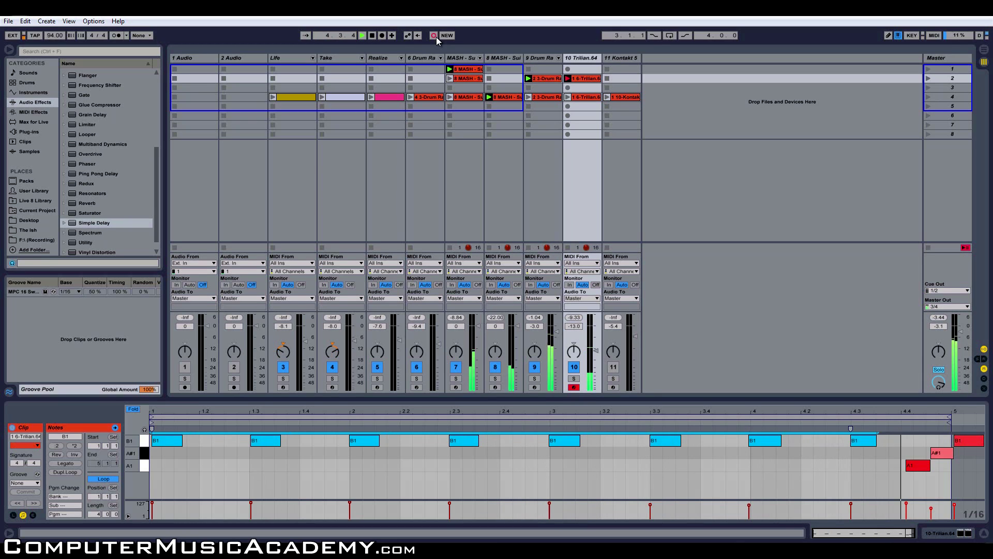
left_click(433, 36)
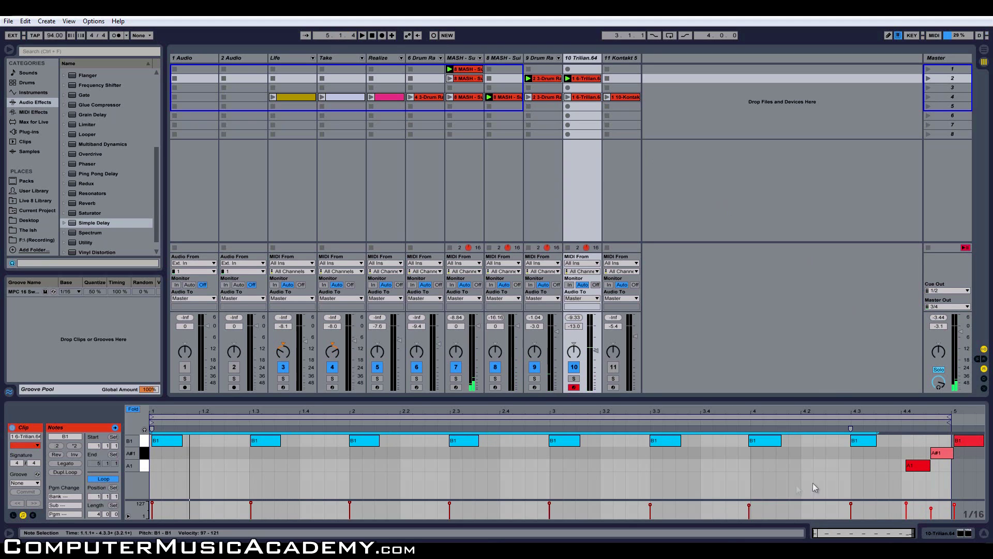
- Even out the velocities of the newly recorded B1 notes in the Trilian clip and play the scene back
left_click(845, 461)
left_click_drag(895, 444, 151, 450)
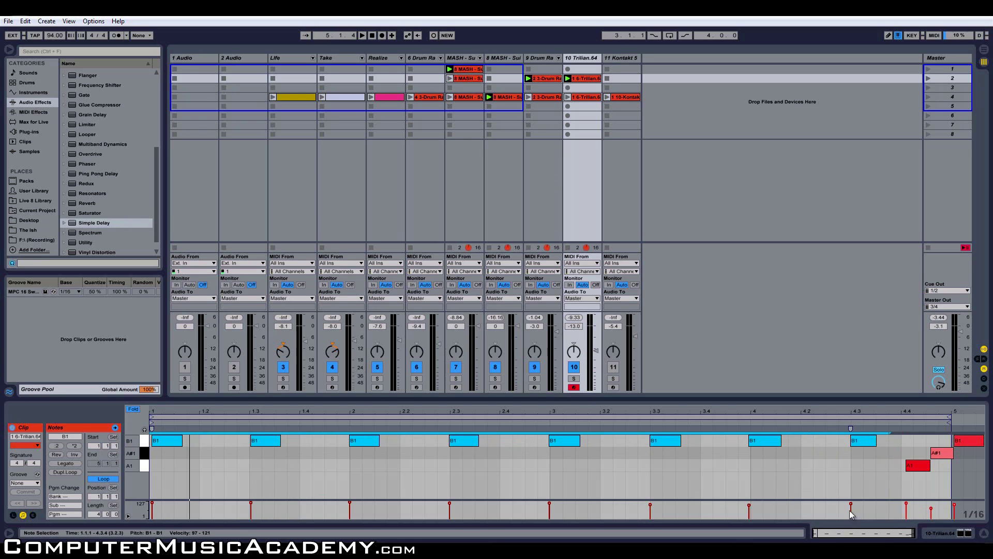
left_click_drag(851, 504, 851, 505)
key("space")
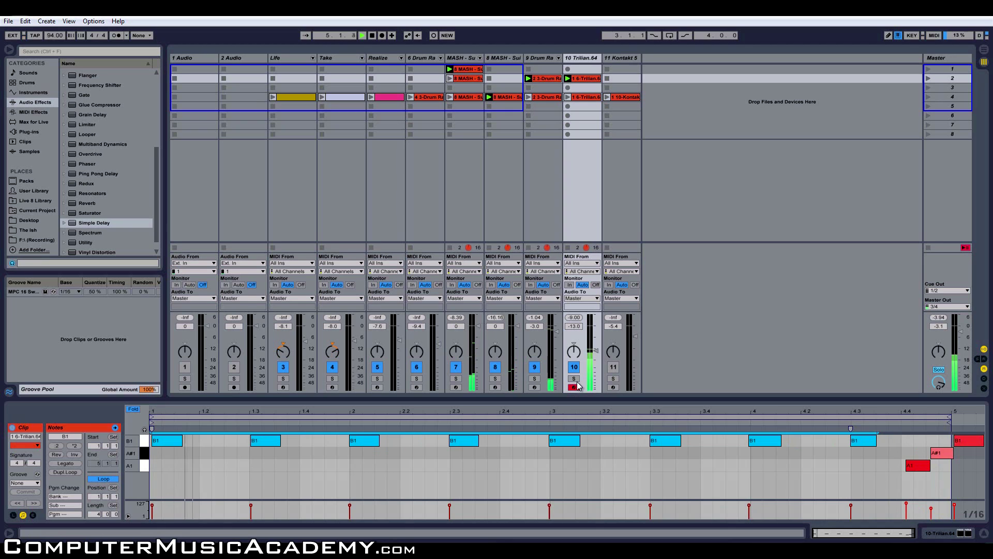
- Copy the two MASH clips, the drum clip and the Trilian clip from scene 4 to scene 3
left_click(686, 115)
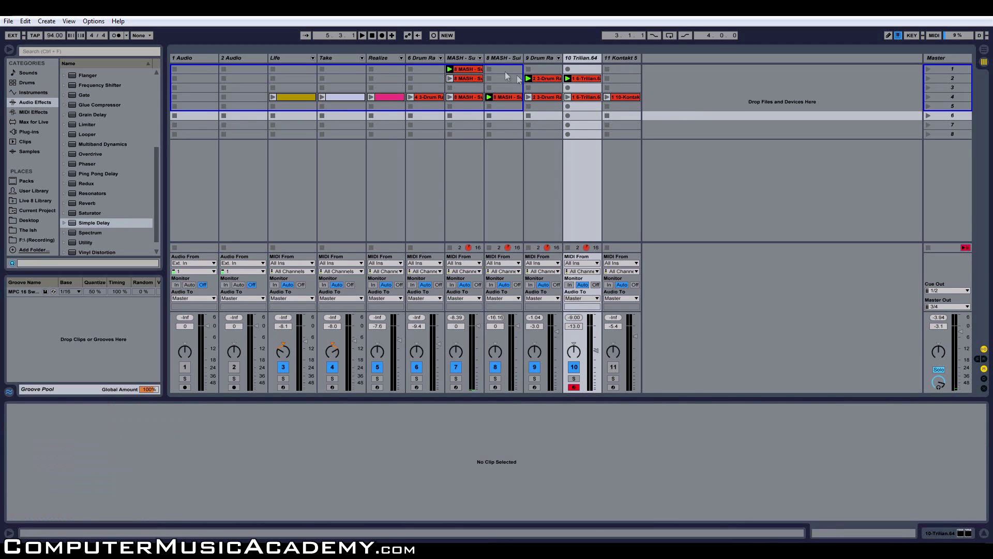
left_click_drag(471, 98, 473, 88)
left_click(515, 100)
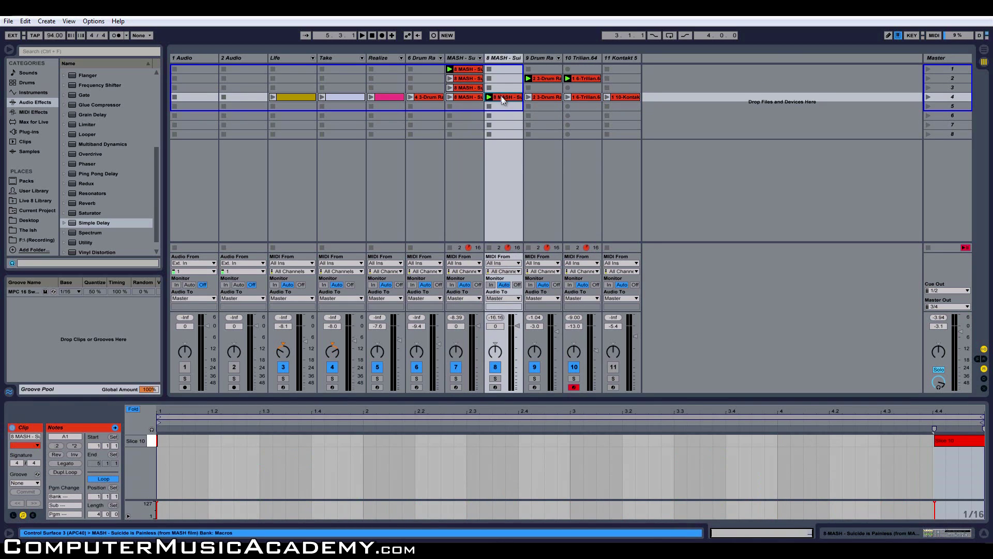
left_click_drag(504, 88, 505, 88)
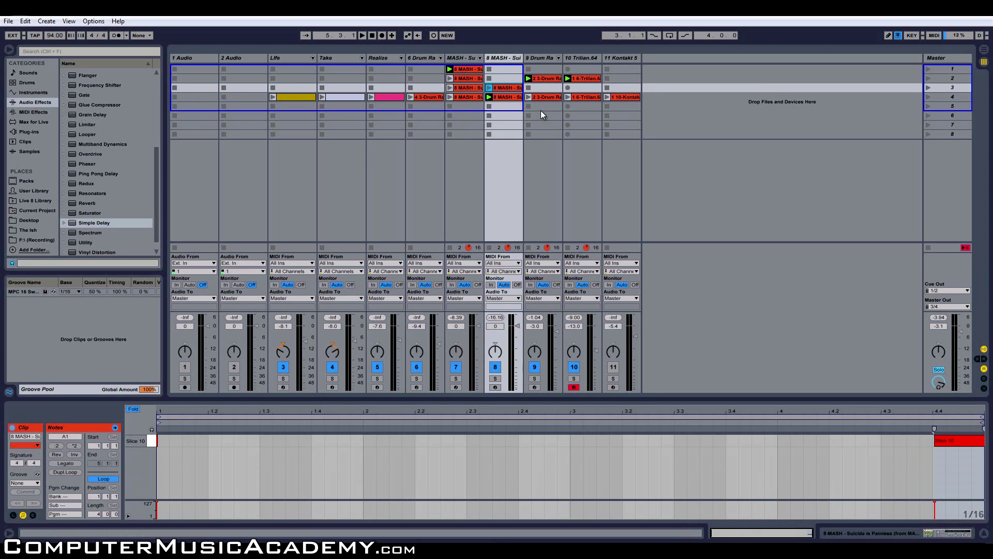
left_click_drag(547, 97, 595, 92)
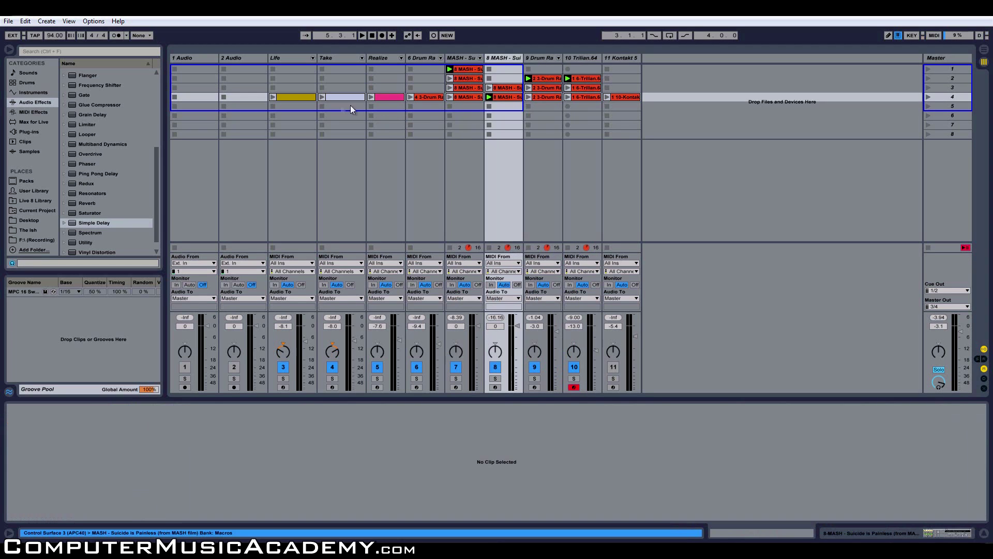
- Move all the scene 4 clips, from the Life track through the Kontakt track, down to scene 7
left_click(308, 97)
left_click(346, 97, "shift")
left_click(386, 98, "shift")
left_click(426, 97, "shift")
left_click(464, 97, "shift")
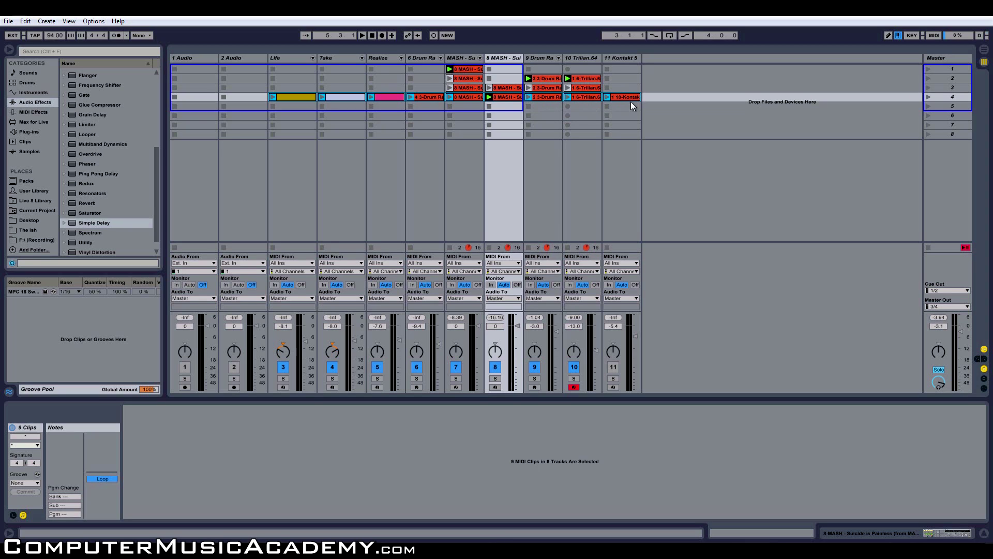
left_click_drag(625, 95, 626, 125)
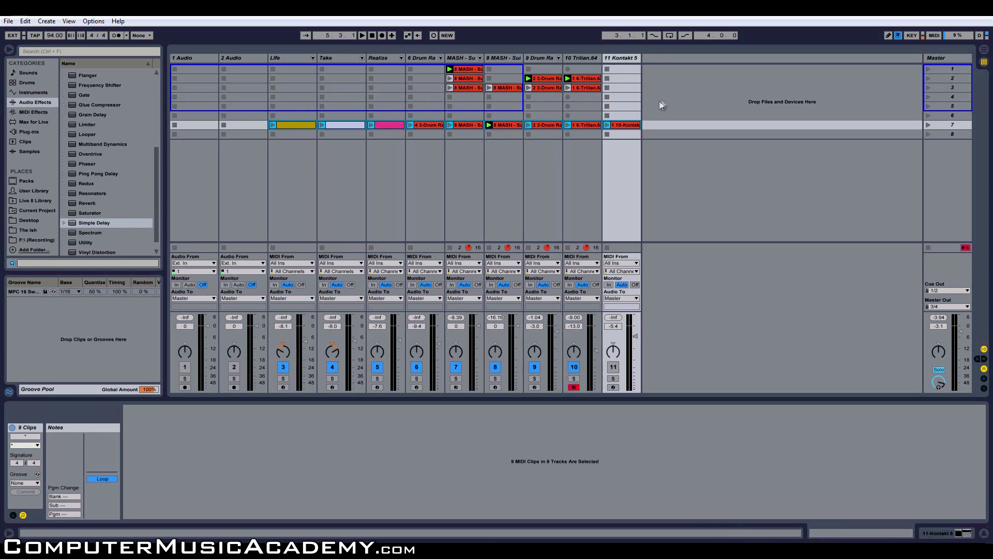
- Play scene 1 and switch playback to scene 2 to check the transition
left_click(935, 71)
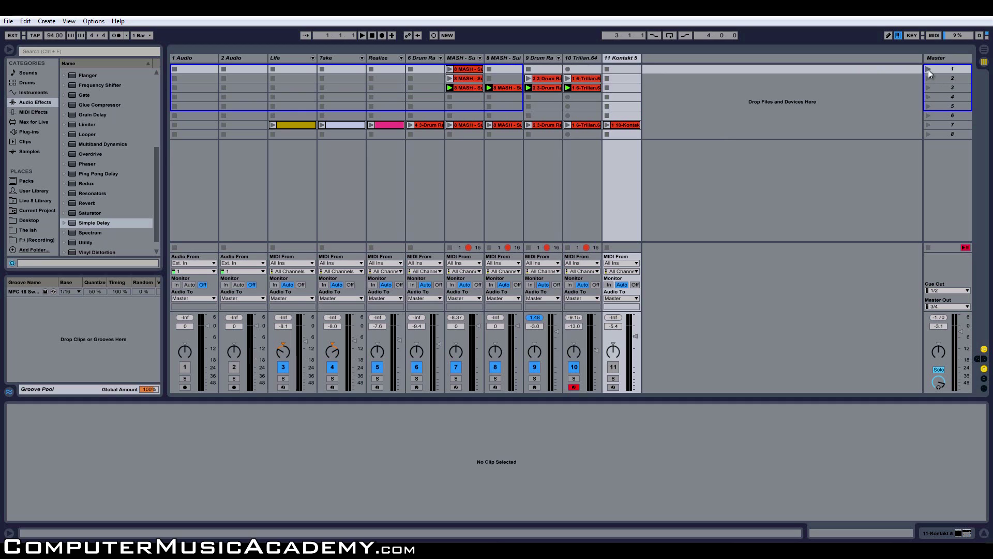
left_click(928, 69)
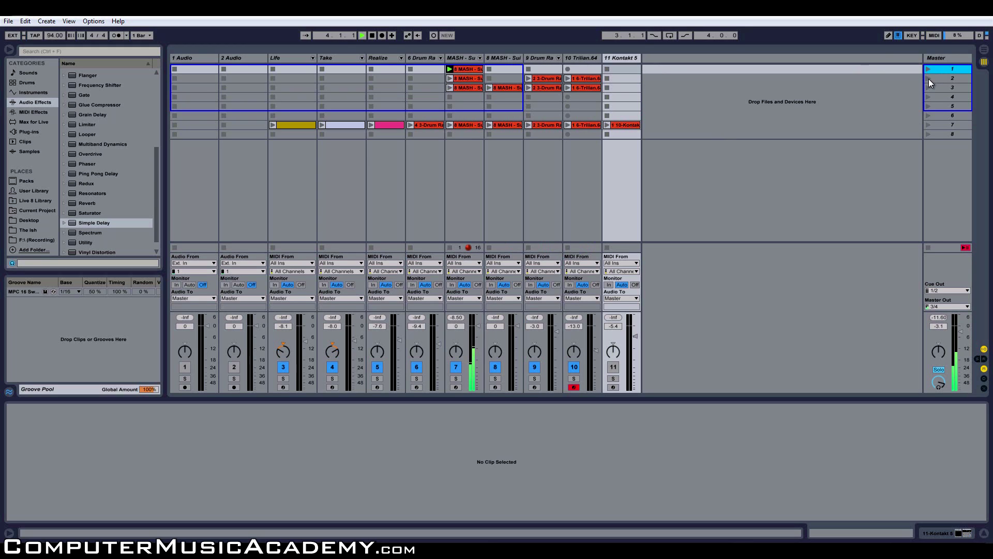
left_click(929, 79)
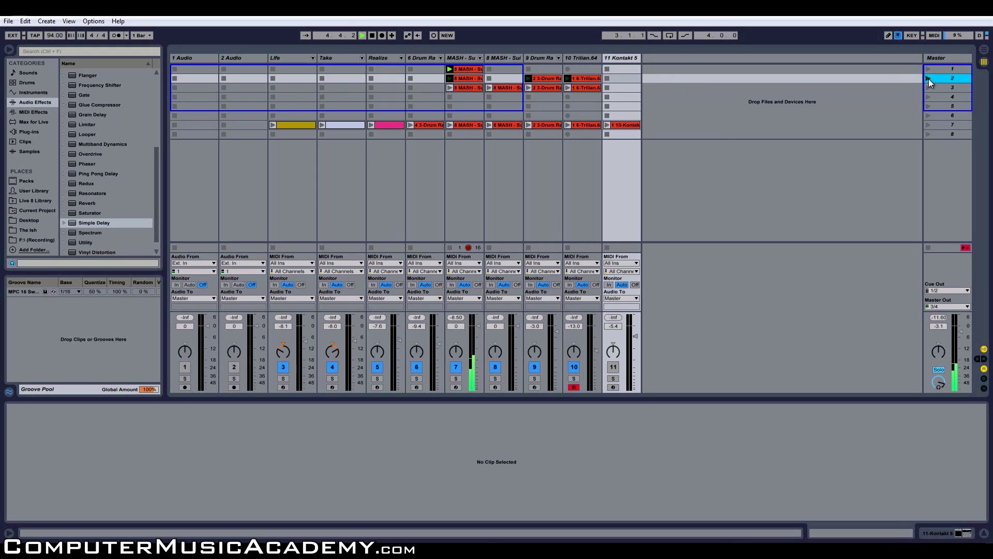
- Delete the Dol_H1 note between beats 4.3 and 4.4 in the scene 2 drum clip and stop playback
left_click(543, 78)
left_click(910, 453)
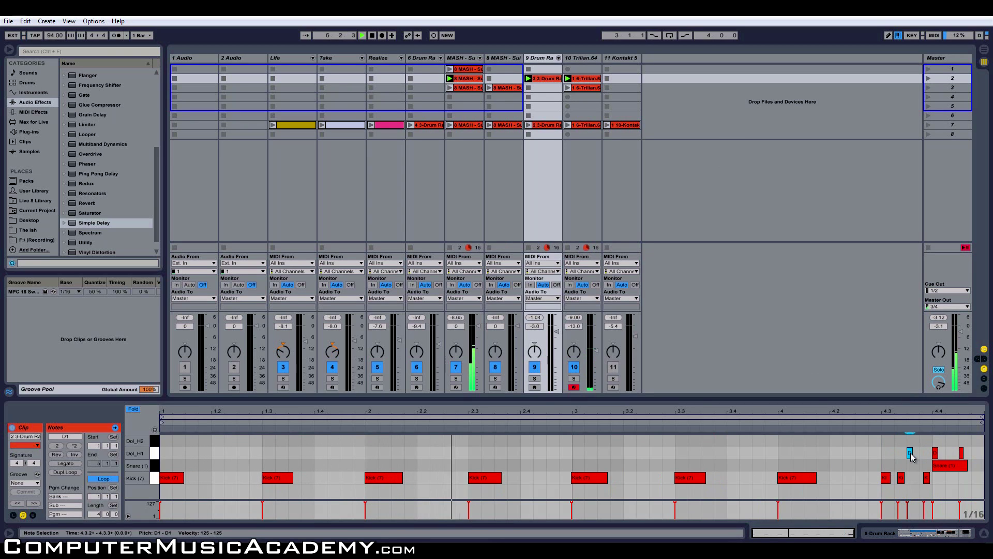
double_click(911, 453)
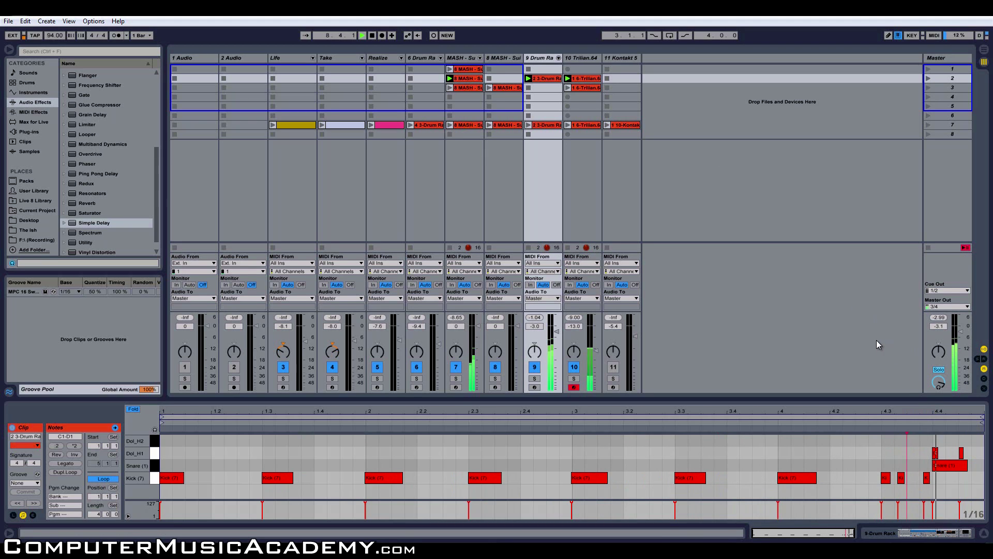
key("space")
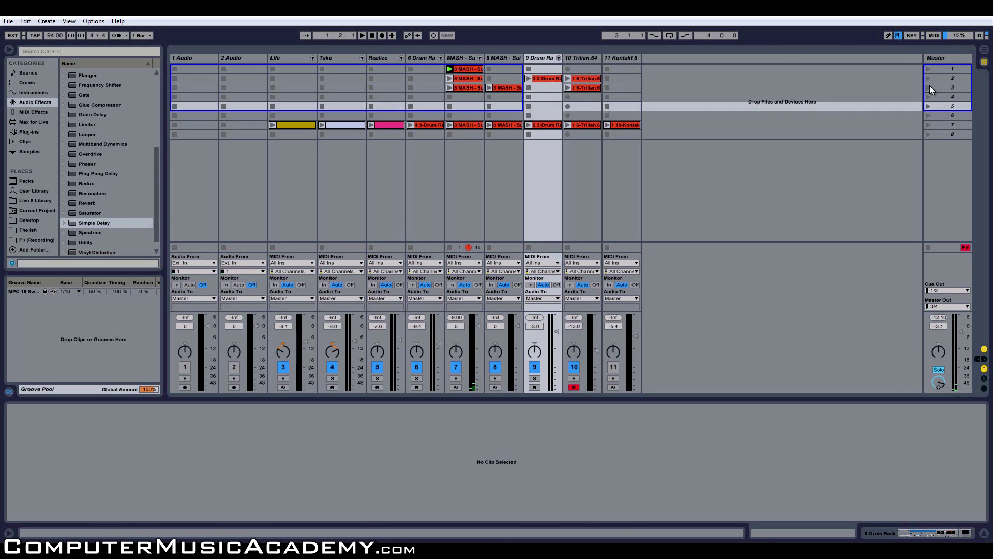
- Copy the full drum clip from scene 7 to scene 3 and play scene 3 with it
left_click(929, 87)
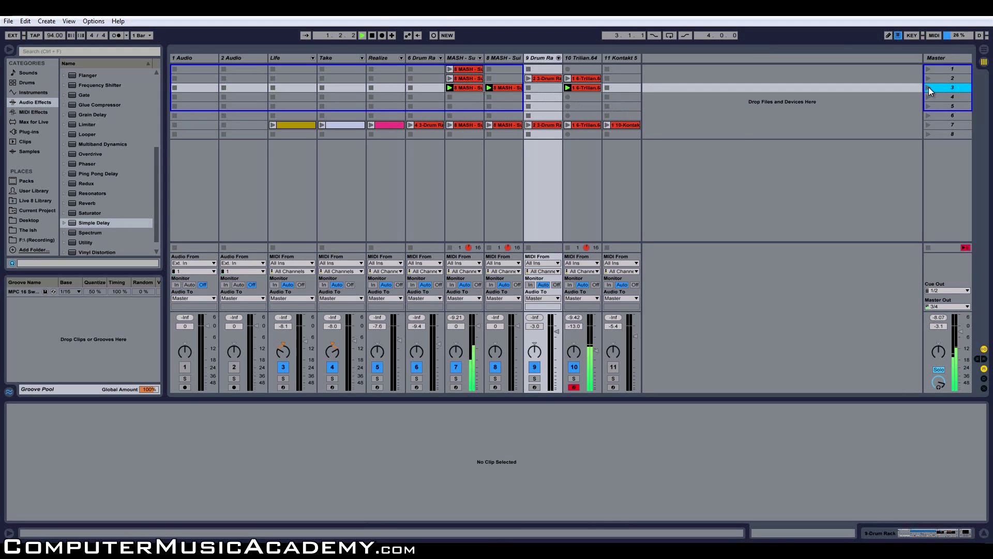
left_click(582, 88)
left_click(538, 126, "ctrl")
left_click_drag(539, 125, 543, 88)
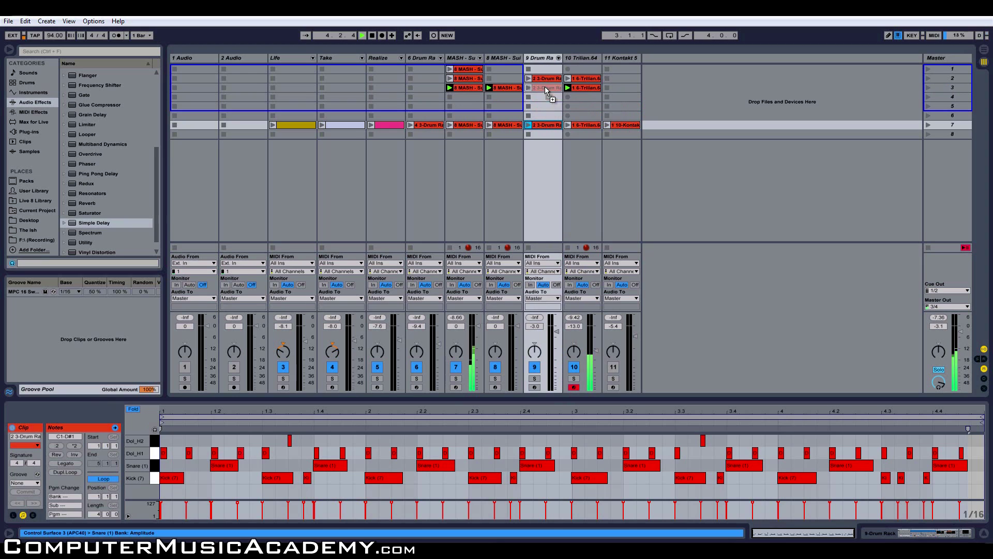
left_click(927, 88)
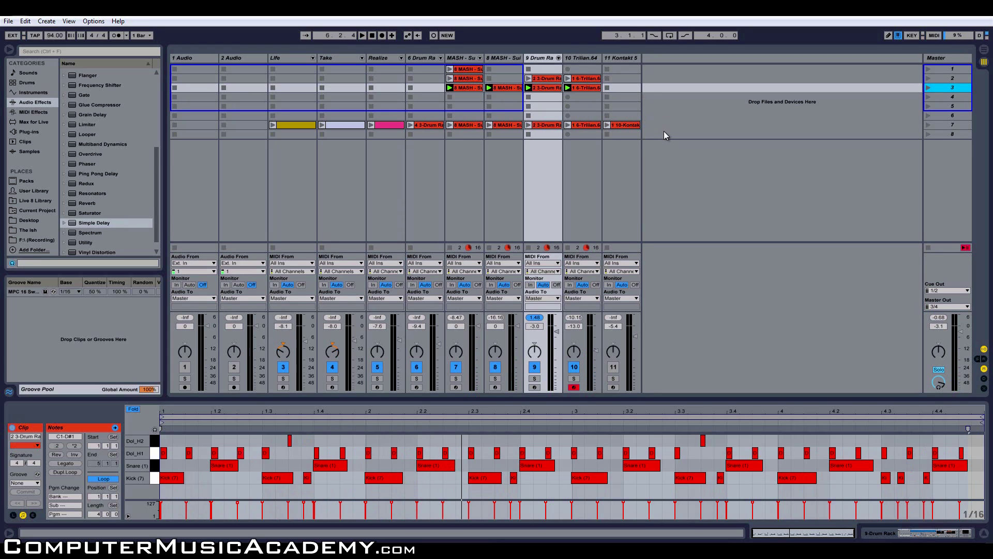
- Copy the two MASH clips and the drum, Trilian and Kontakt clips from scene 7 to scene 4, and select the scene 7 clips
left_click(582, 125)
left_click_drag(548, 126, 546, 99)
left_click_drag(504, 127, 458, 98)
left_click(465, 126)
left_click(625, 125)
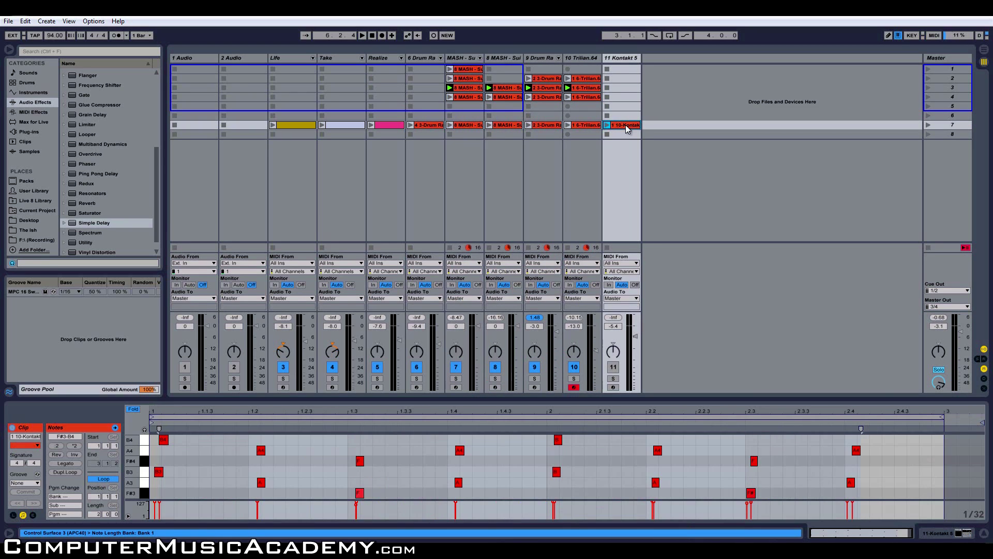
left_click_drag(626, 99, 626, 100)
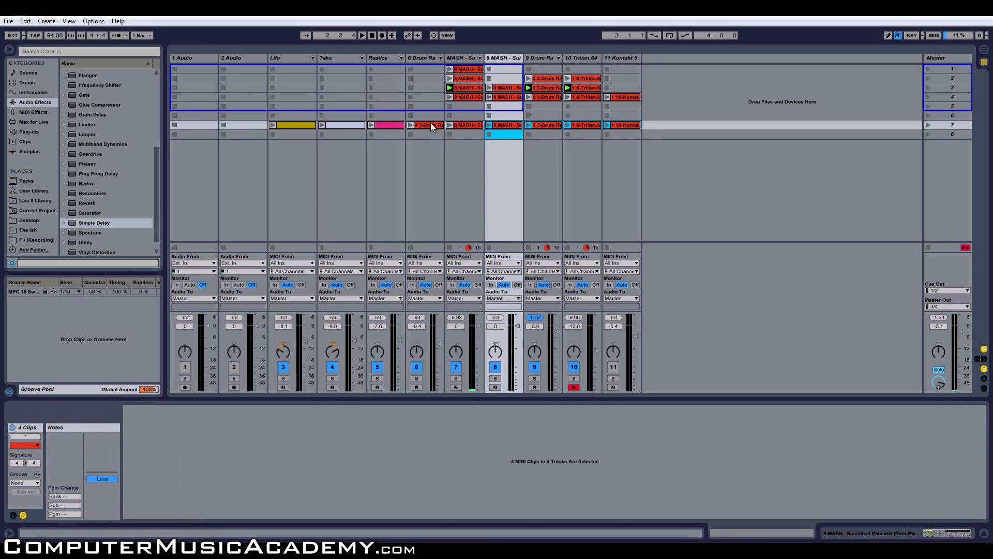
left_click(387, 126, "shift")
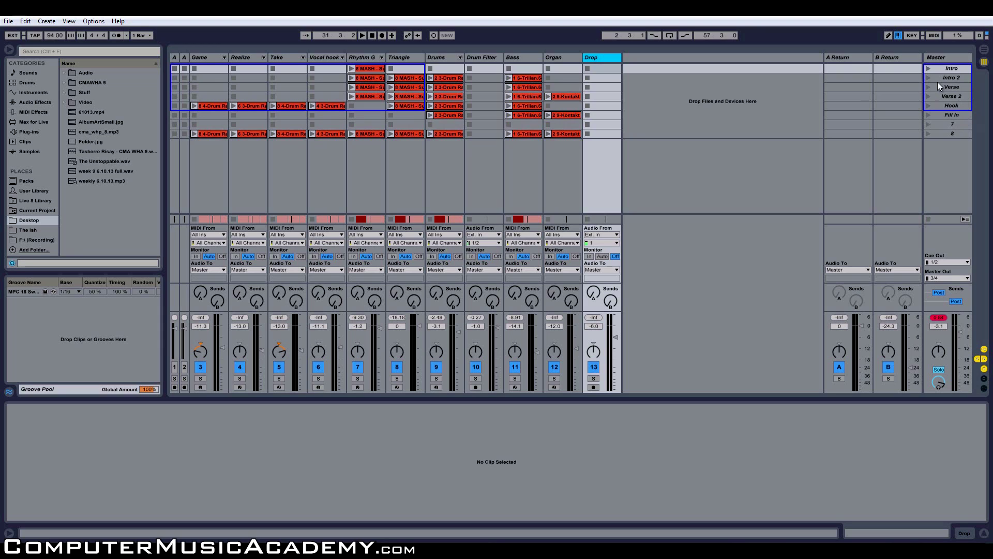
- Play the Intro, Intro 2 and Verse scenes in order
left_click(927, 69)
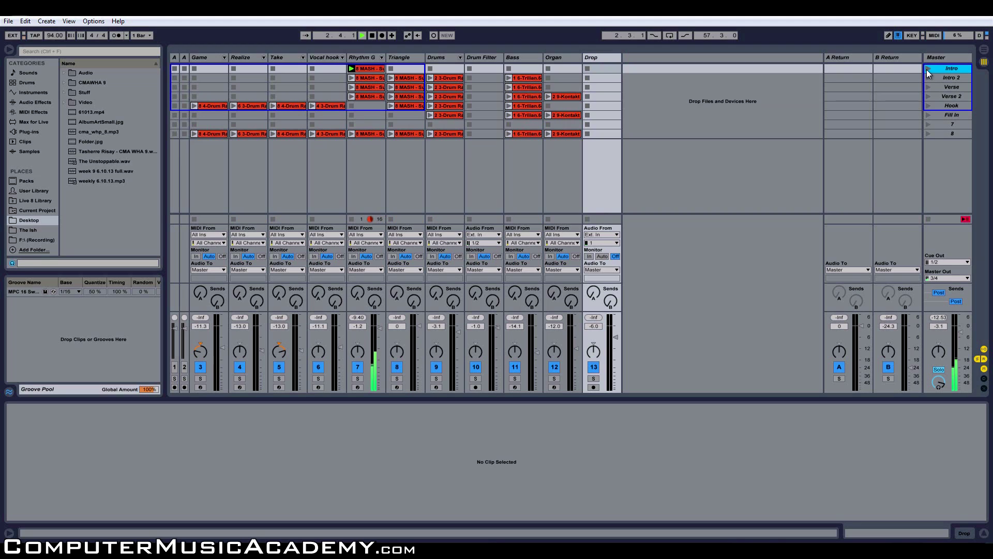
left_click(927, 78)
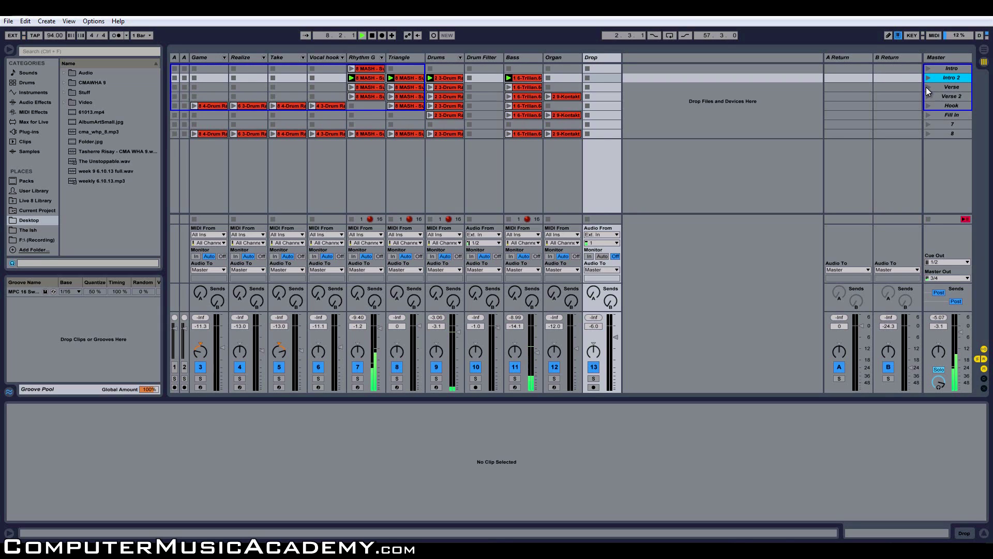
left_click(927, 87)
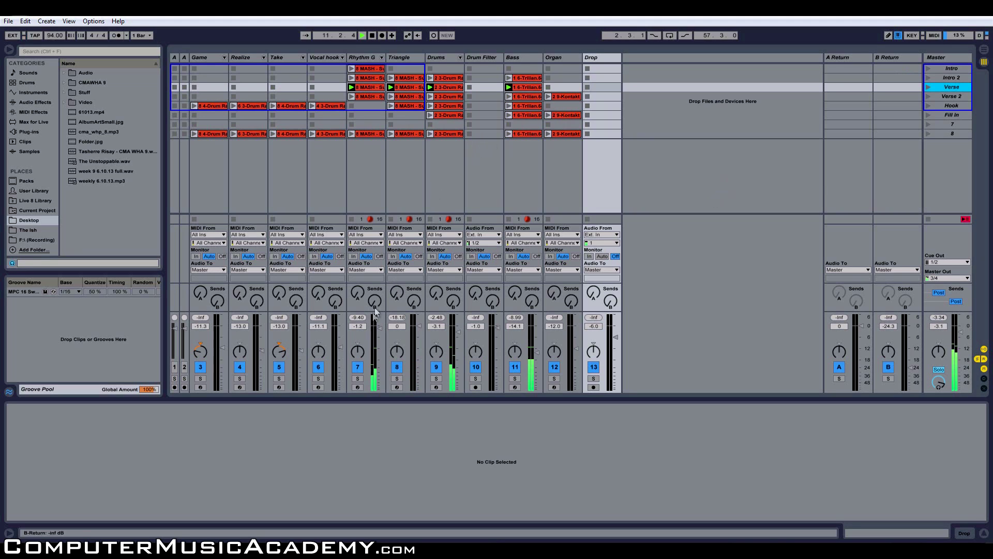
- Solo the Rhythm Guitar track and examine its Verse clip and device chain from Note Length to Saturator
left_click(357, 379)
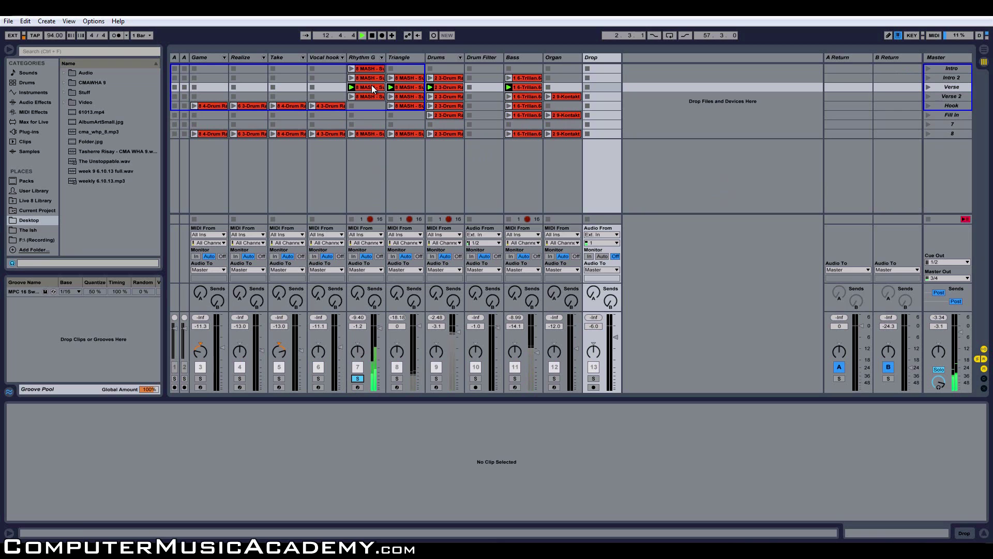
left_click(371, 86)
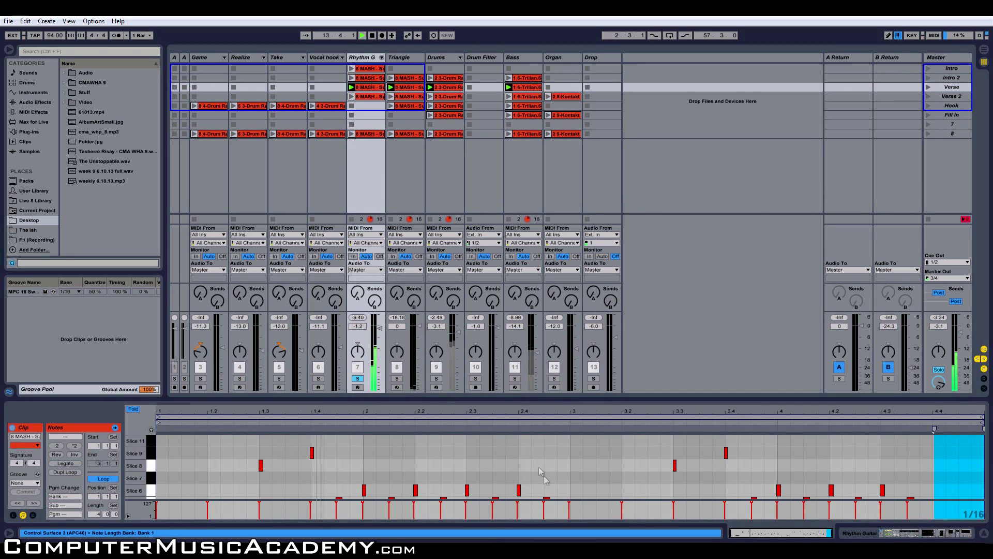
key("shift+Tab")
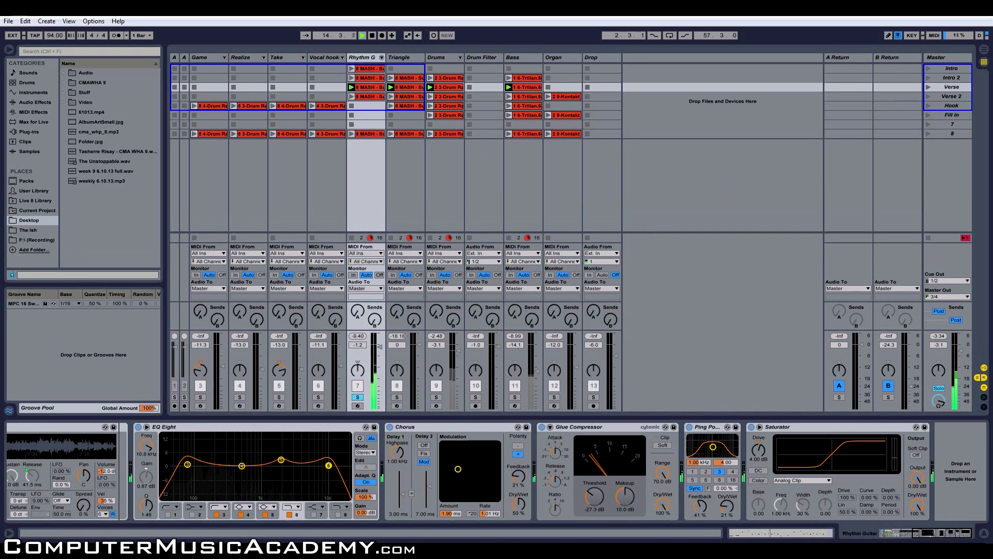
left_click_drag(915, 530, 883, 530)
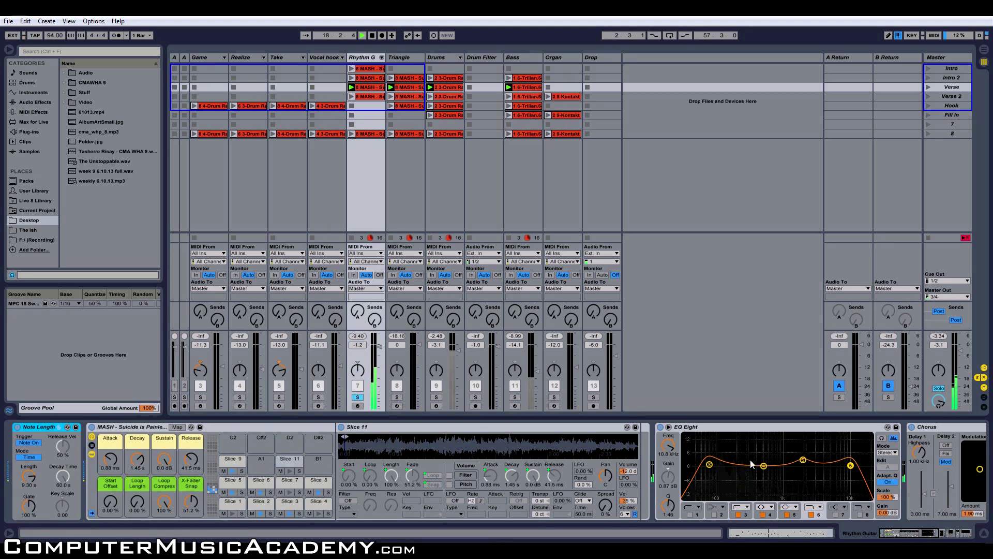
left_click_drag(899, 537, 911, 537)
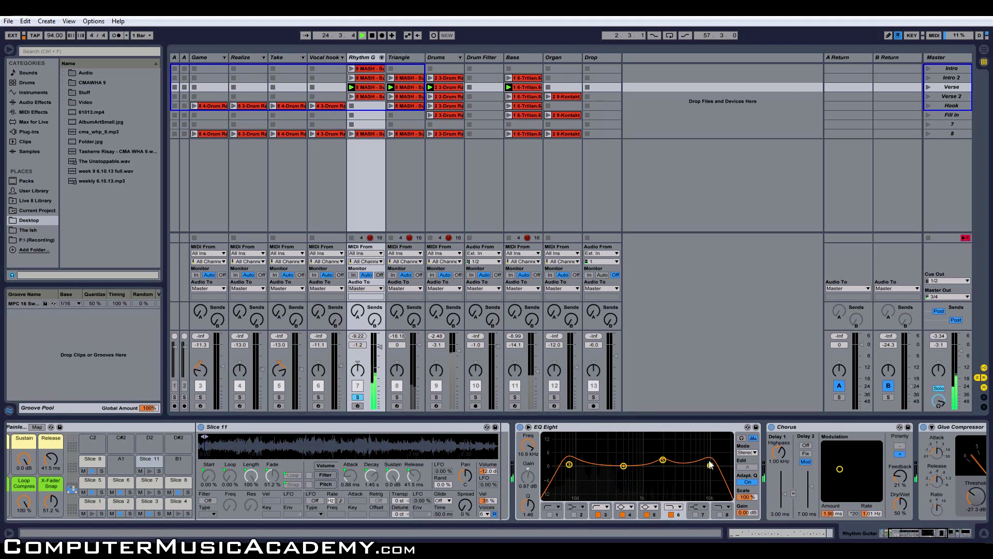
left_click_drag(916, 535, 931, 535)
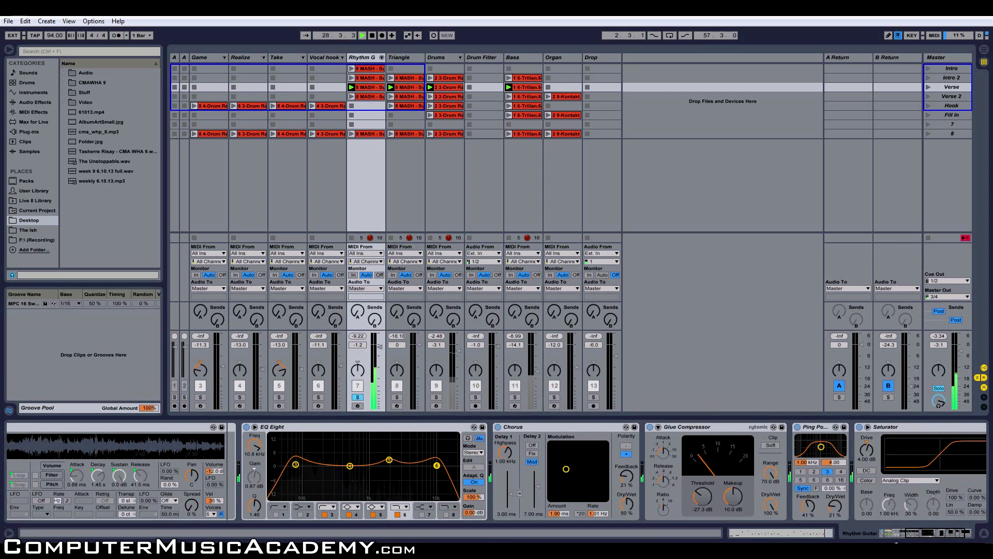
left_click_drag(926, 538, 941, 536)
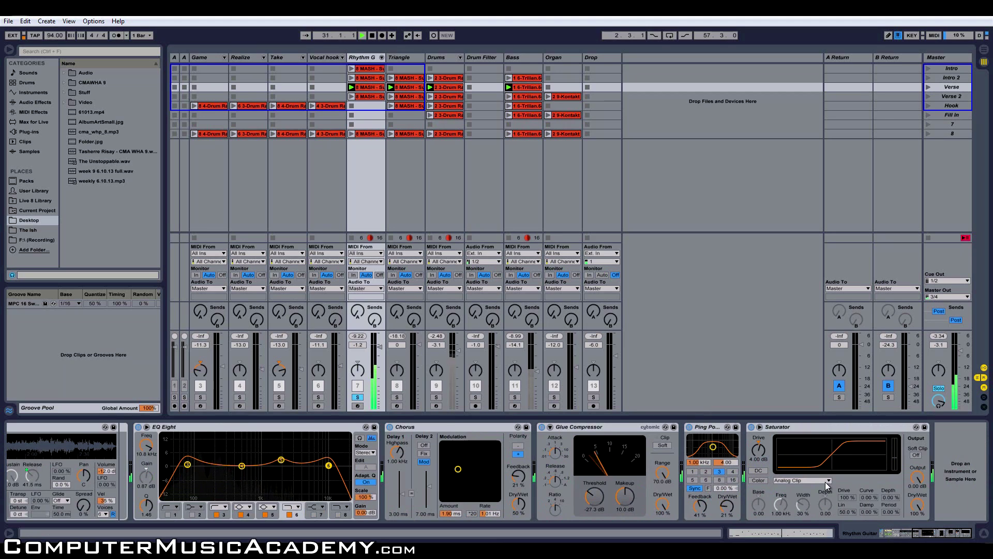
- Solo the Triangle track and examine its Verse clip, sliced sample and Ping Pong Delay
left_click(400, 57)
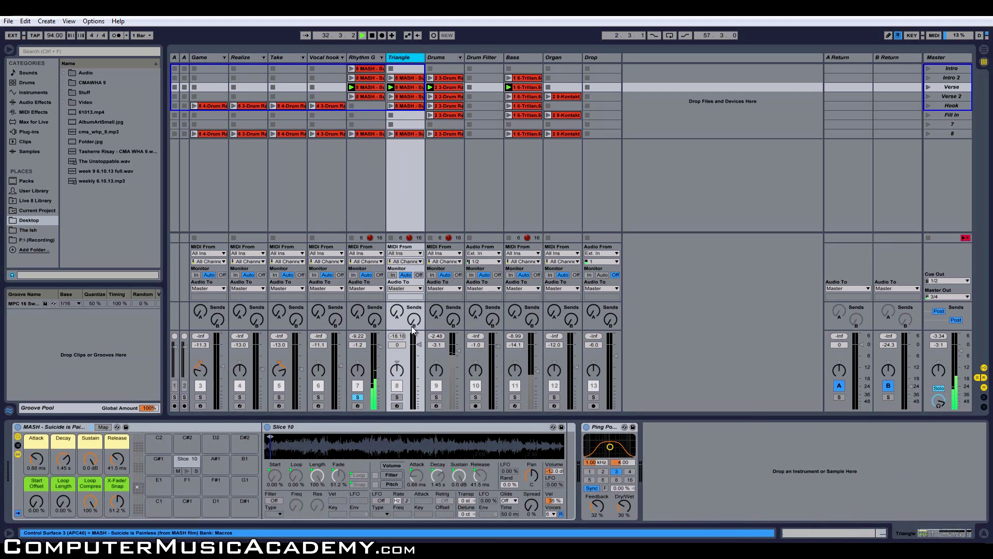
left_click(397, 398)
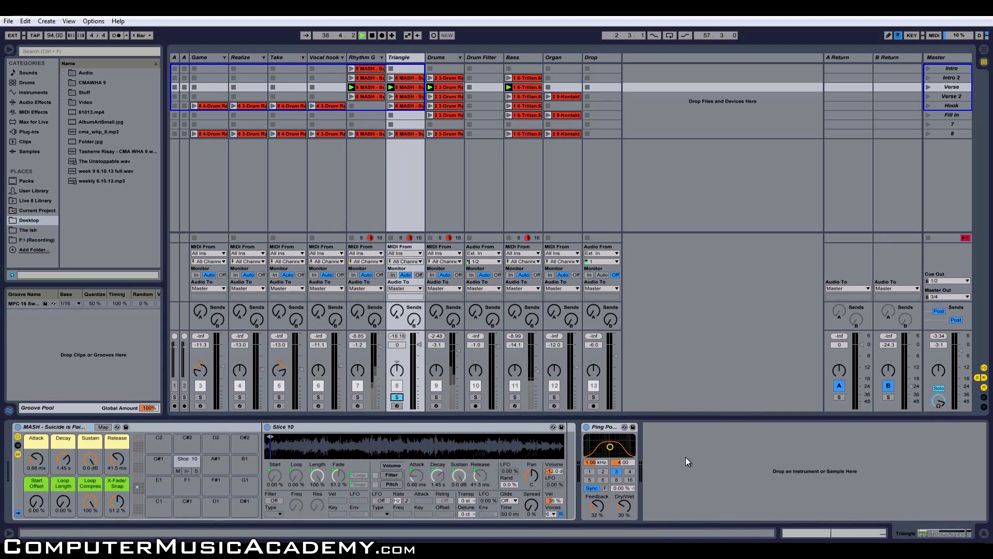
left_click(412, 87)
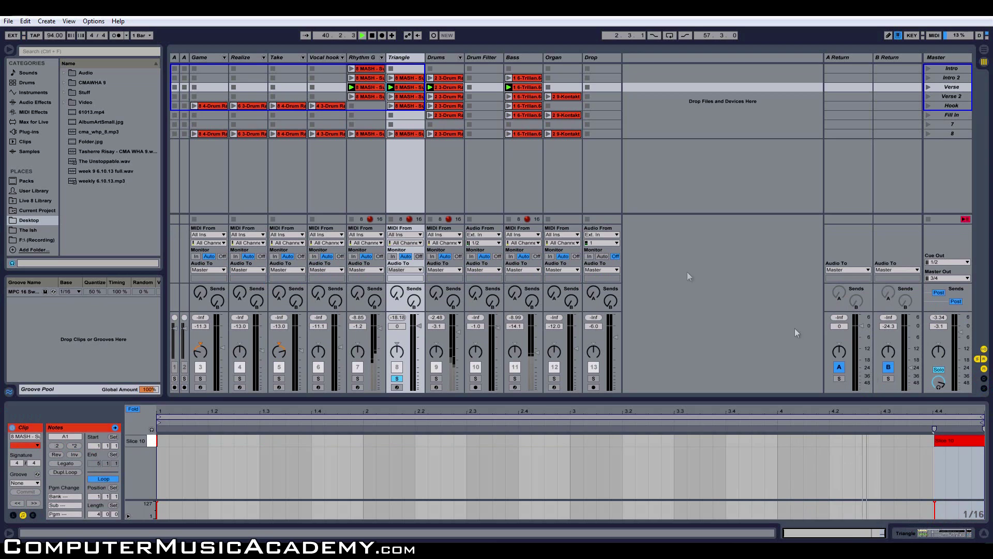
left_click(912, 530)
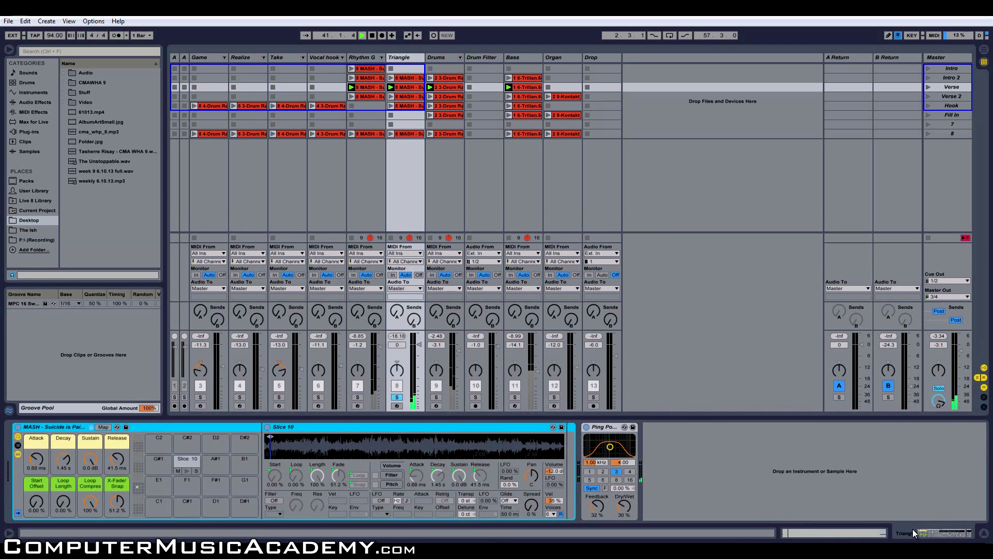
- Solo the Drums track and examine its device chain from the Drum Rack to the Saturator
left_click(446, 88)
left_click(437, 397)
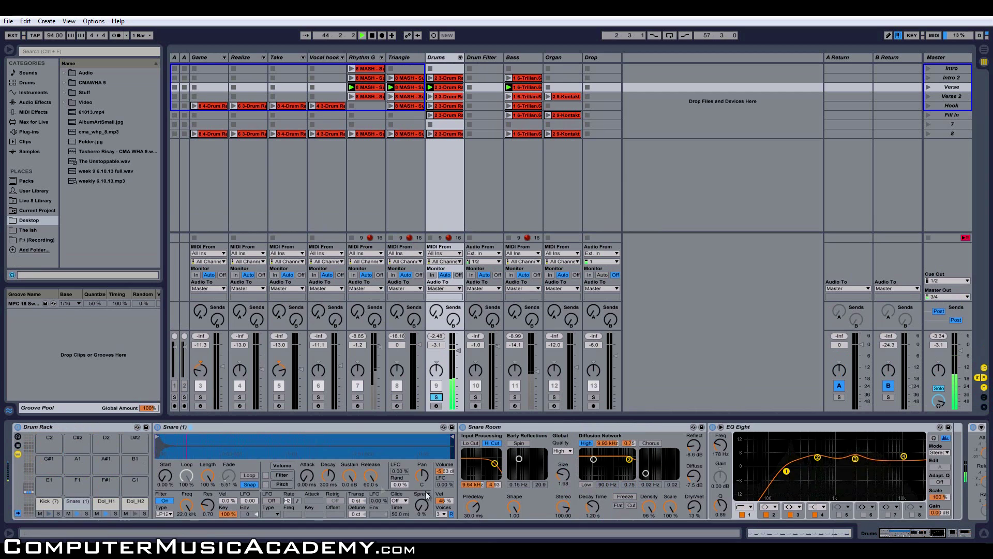
left_click_drag(895, 531, 921, 533)
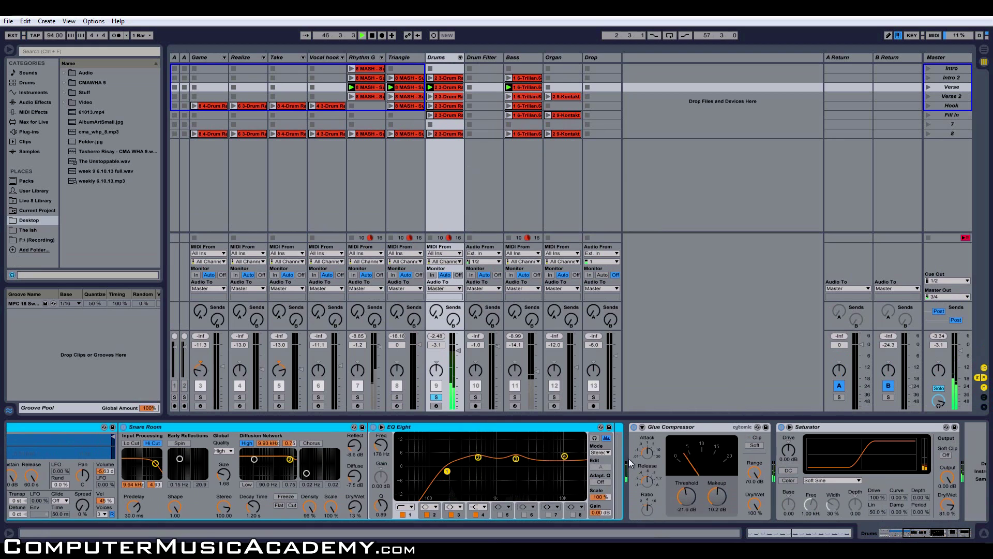
left_click_drag(912, 535, 926, 534)
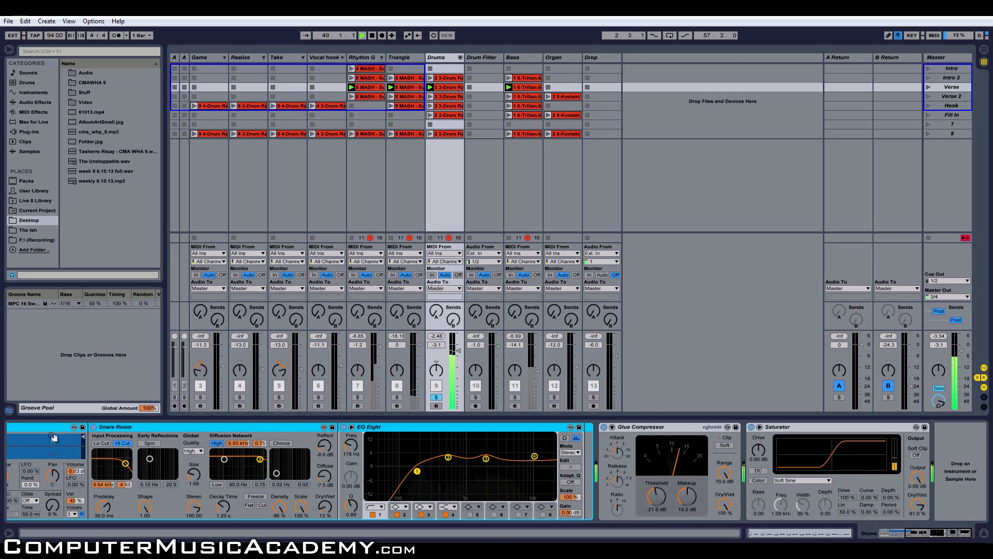
- Unfold the Drums track's chains, examine the Kick chain's sample and EQ Eight low band, and audition the kick in solo
left_click(460, 57)
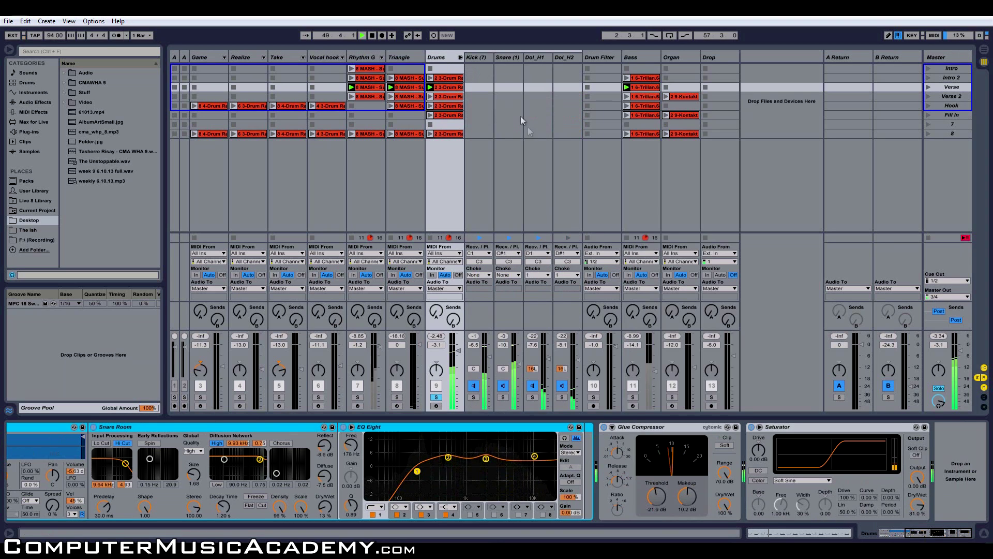
left_click(478, 102)
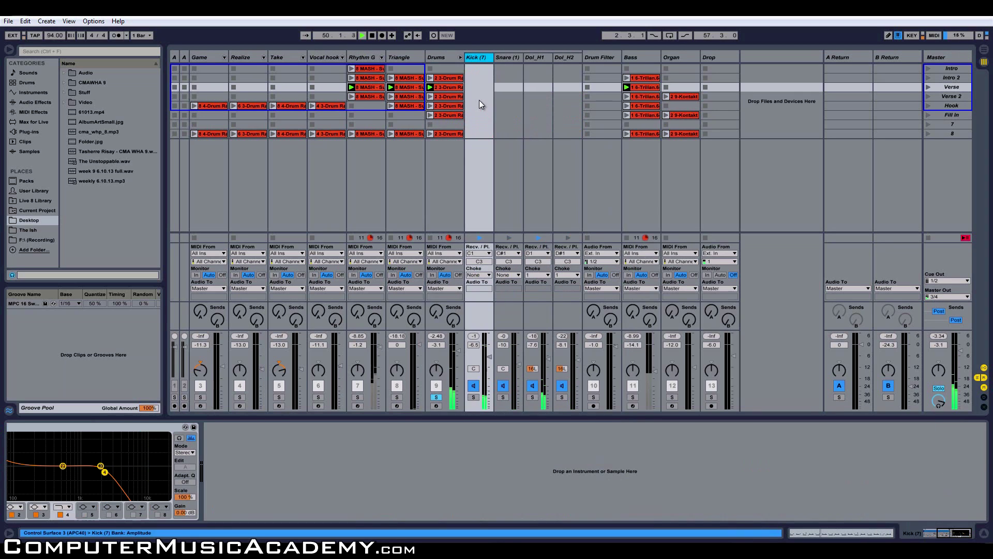
left_click(942, 534)
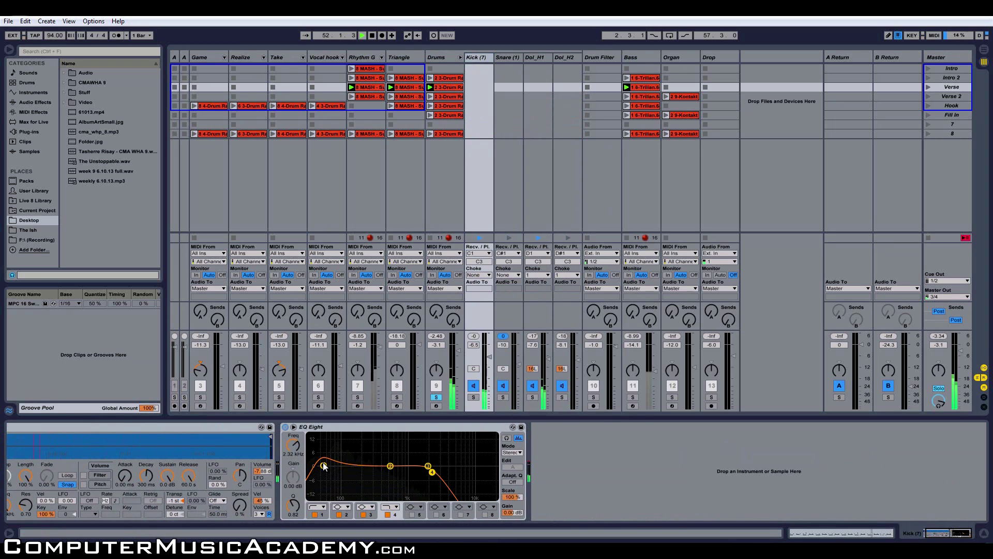
left_click(322, 465)
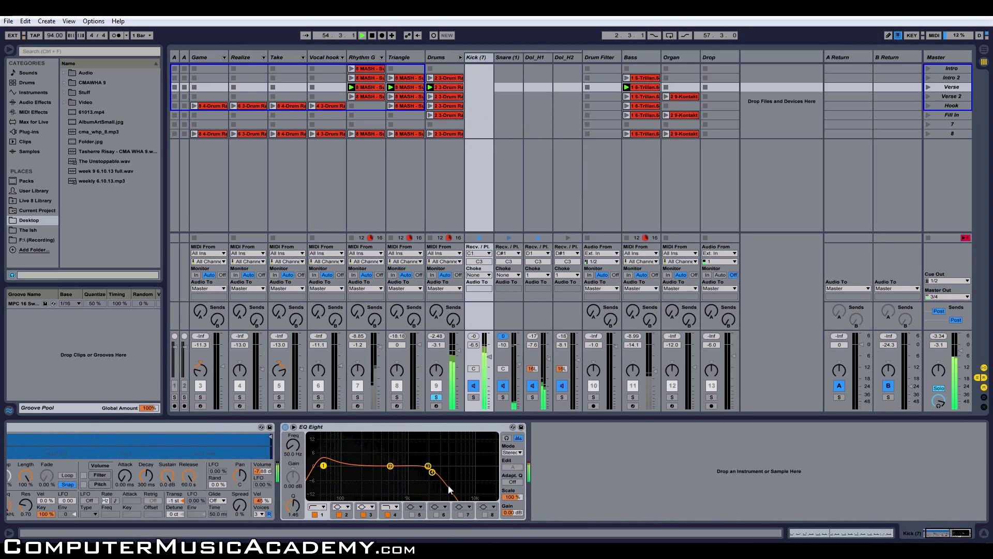
left_click(472, 396)
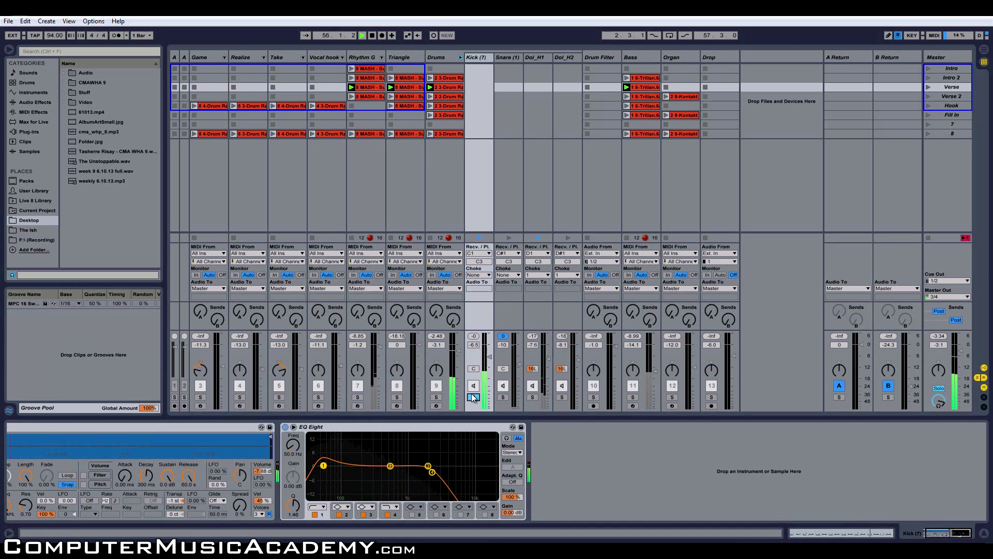
left_click(473, 396)
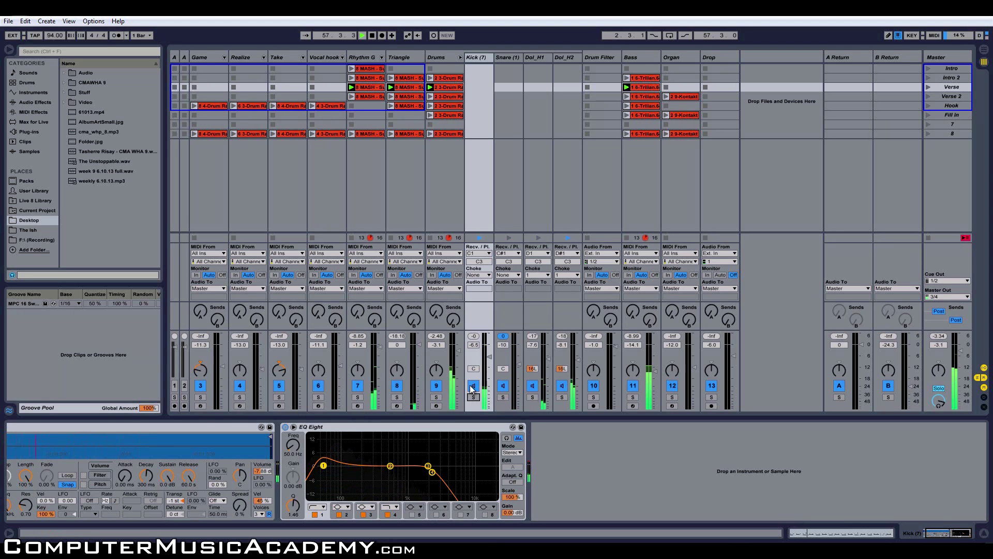
left_click(437, 397)
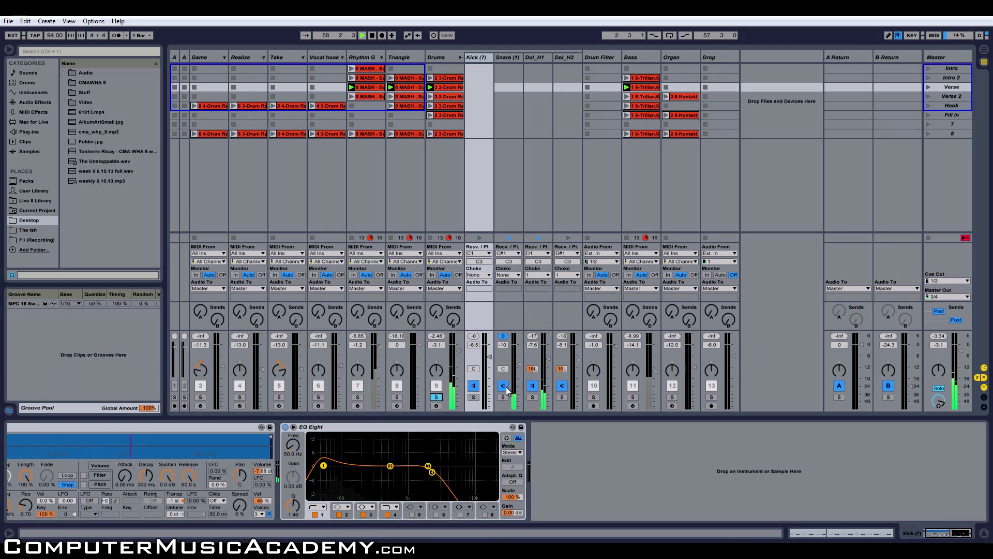
- Solo the Snare and Dol_H1 chains in turn and examine the snare's reverb and EQ and the hi-hat's Gate and EQ
left_click(503, 397)
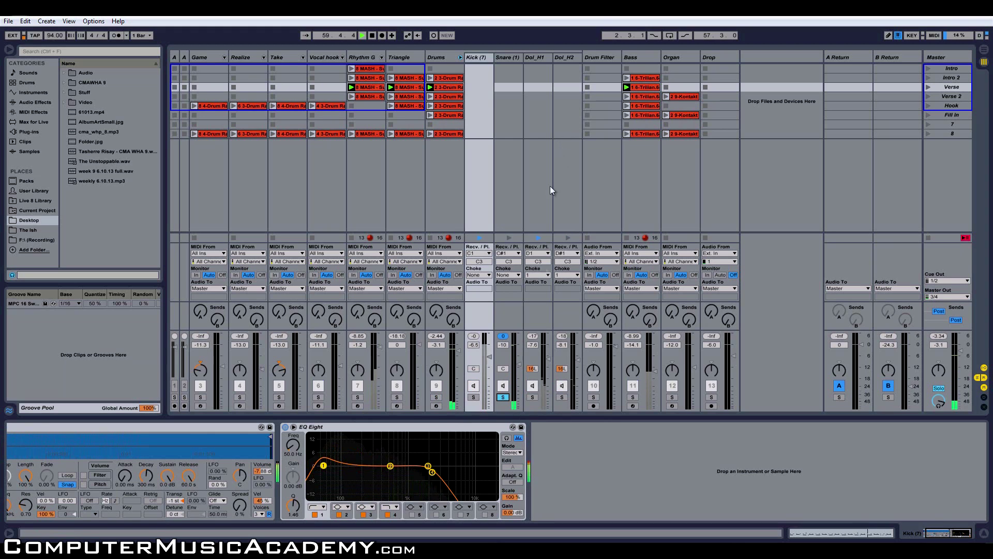
left_click(514, 75)
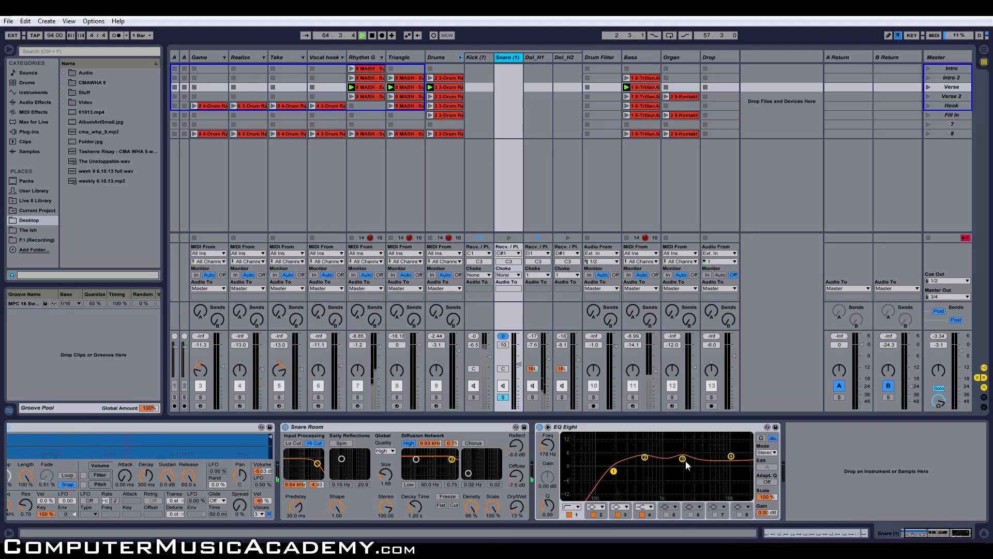
left_click(539, 60)
left_click(534, 397)
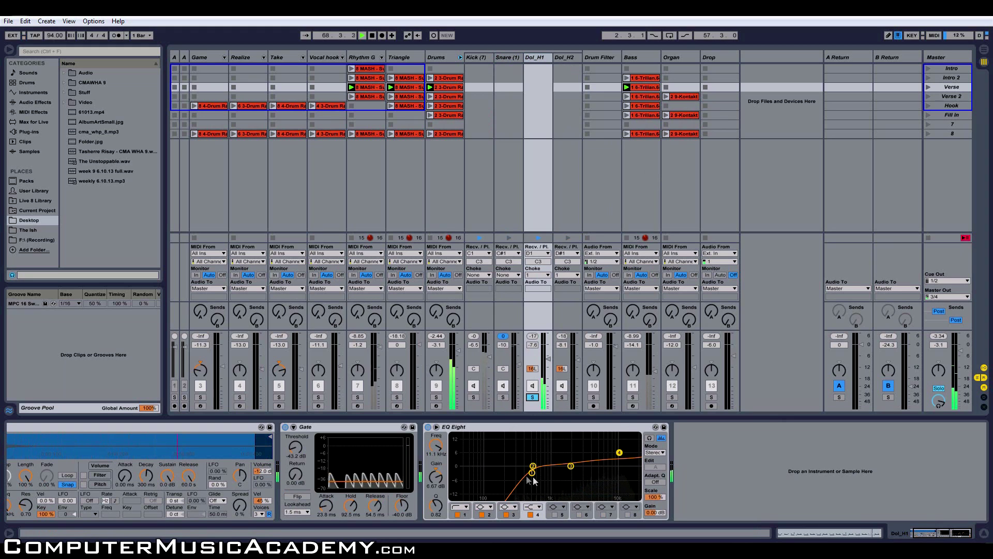
- Check the choke group setting of the two hi-hat chains, audition Dol_H2 in solo, and fold the Drums chains
left_click(563, 61)
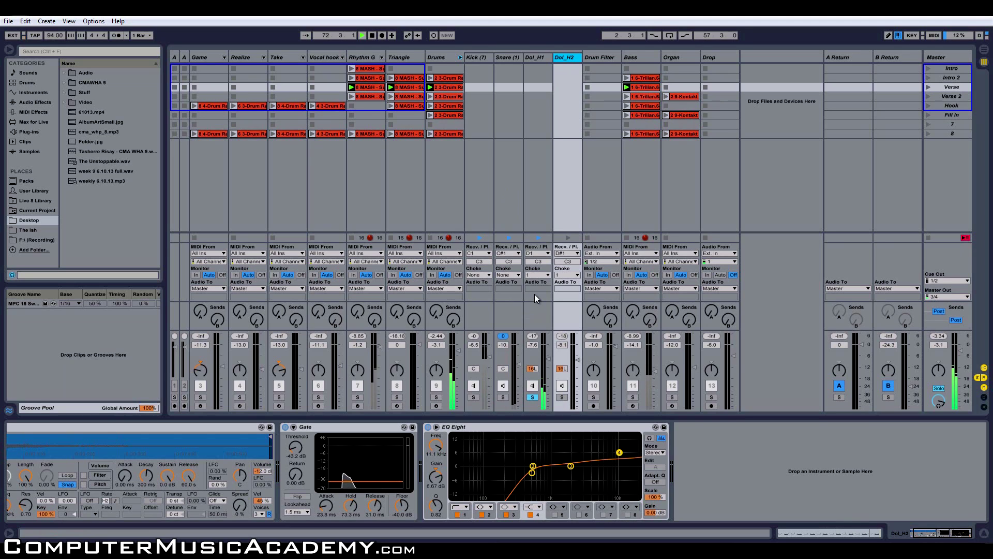
left_click(539, 275)
left_click(539, 275)
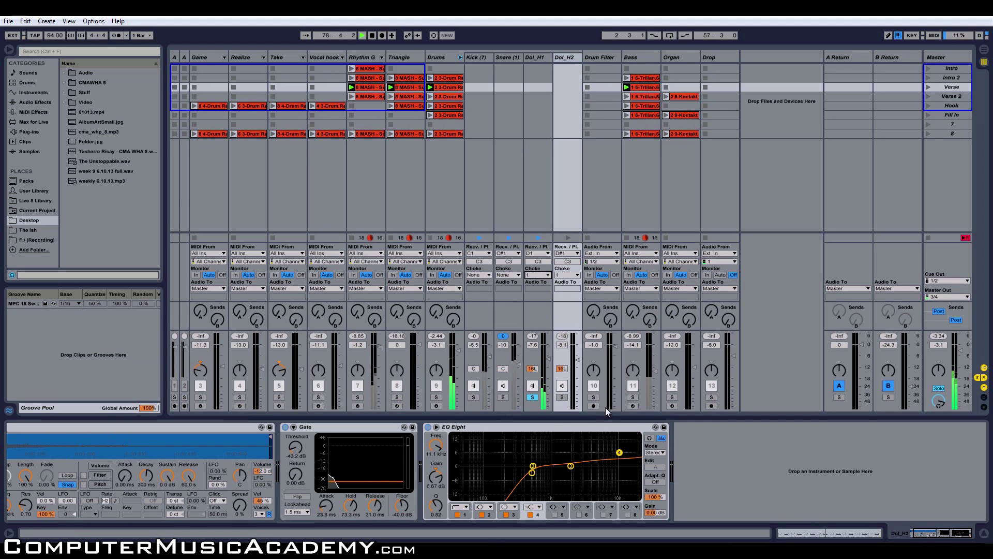
left_click(562, 397)
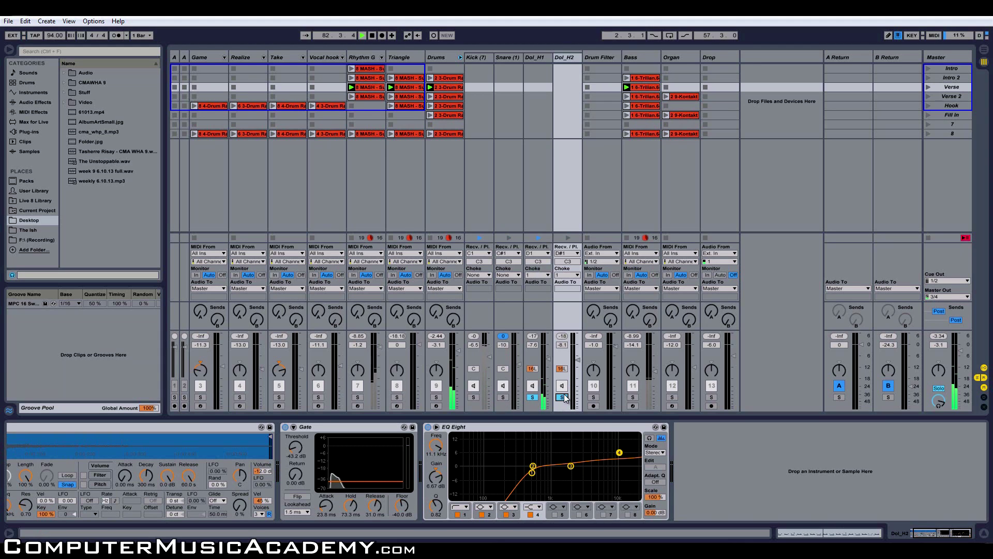
left_click(563, 396)
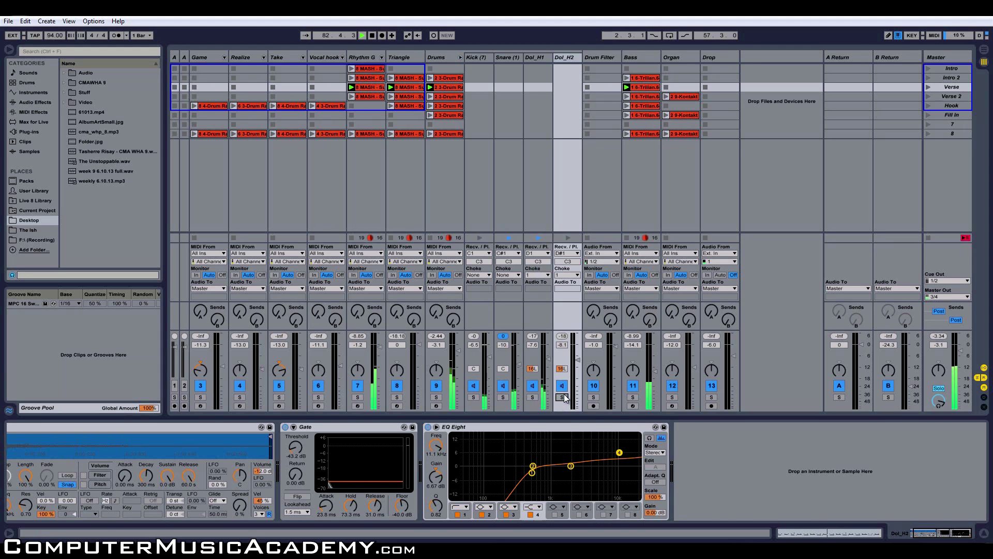
left_click(459, 58)
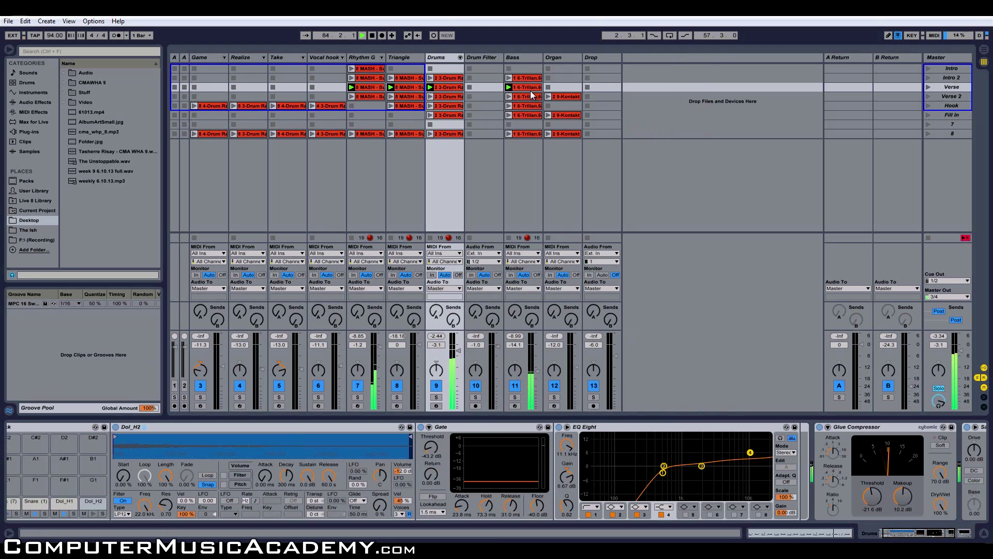
- Solo the Bass track and examine its EQ Eight and the patch loaded in its Trilian instrument
left_click(528, 87)
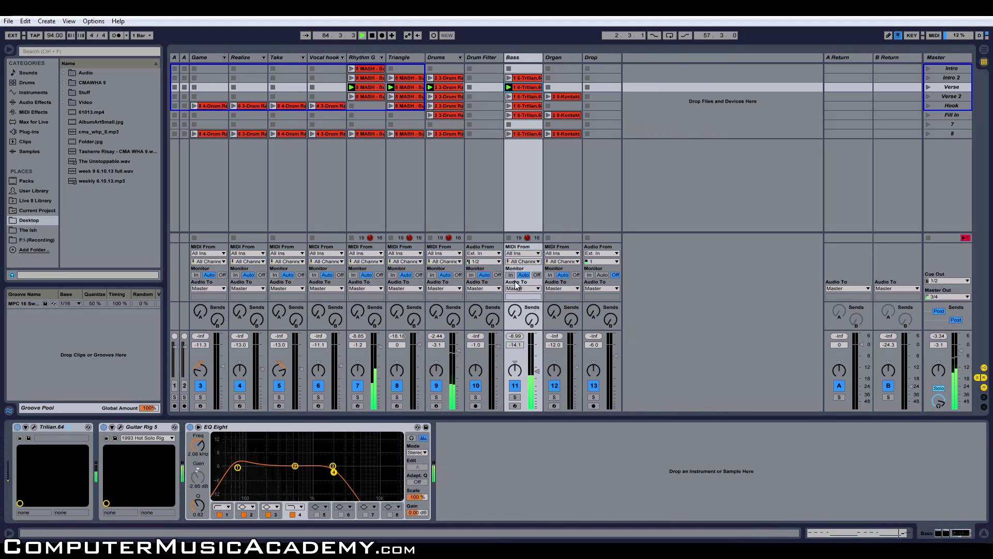
left_click(514, 396)
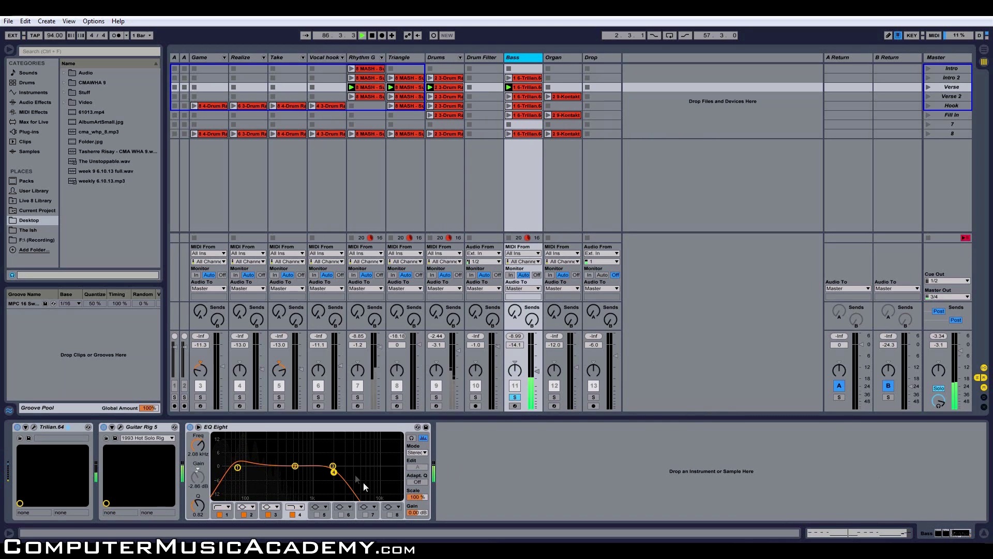
left_click(35, 426)
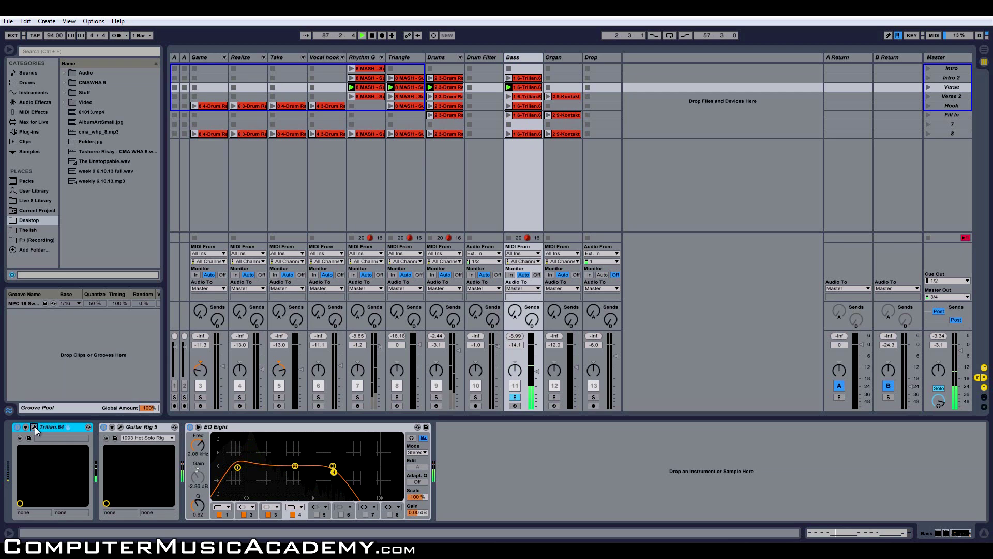
left_click(34, 426)
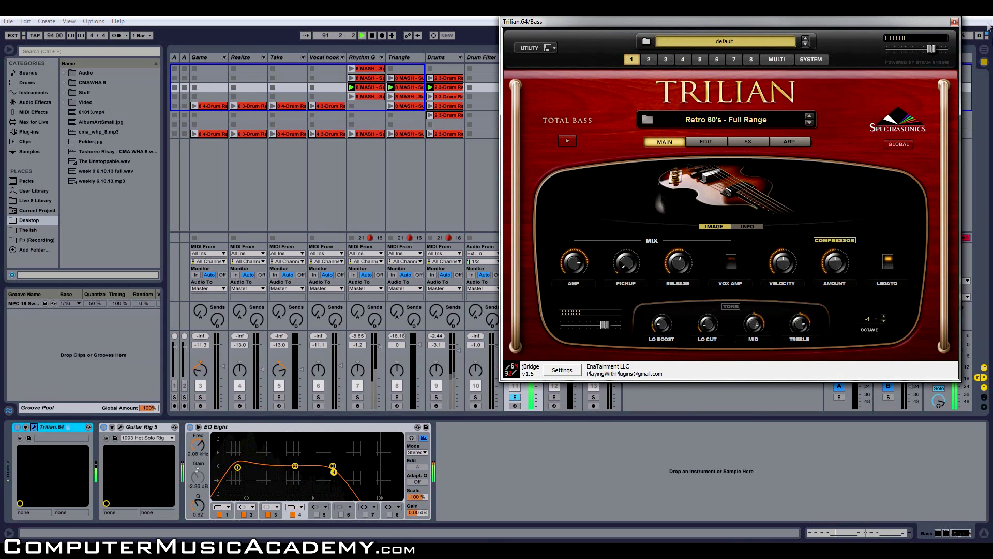
left_click(954, 22)
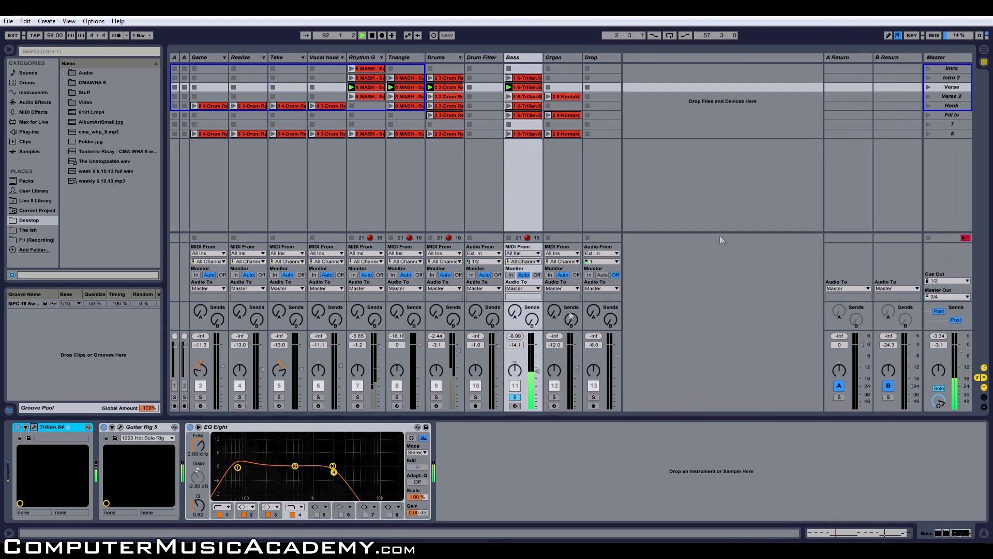
- Examine the Bass track's Guitar Rig 5 amp setup and compare the sound with the plug-in bypassed and active
left_click(120, 428)
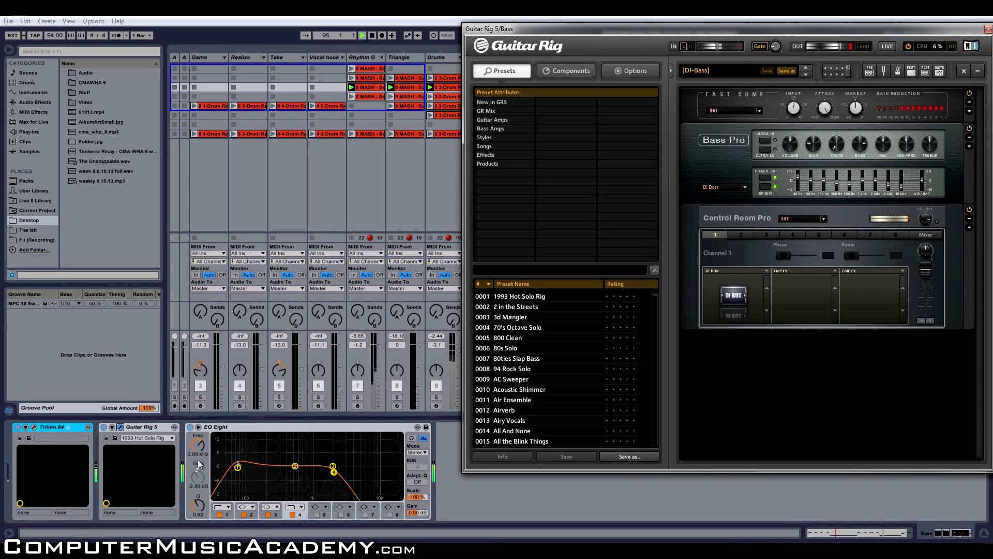
left_click(103, 427)
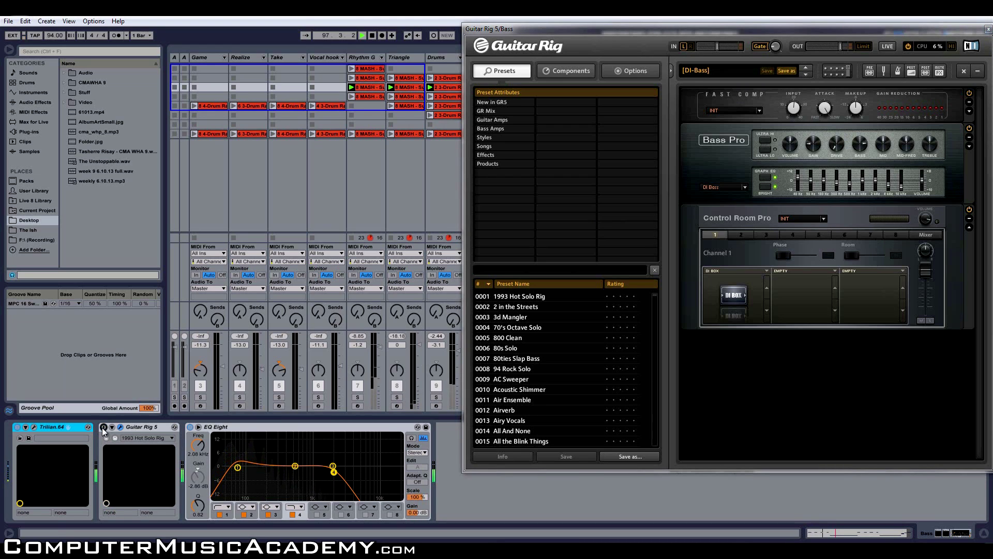
left_click(104, 427)
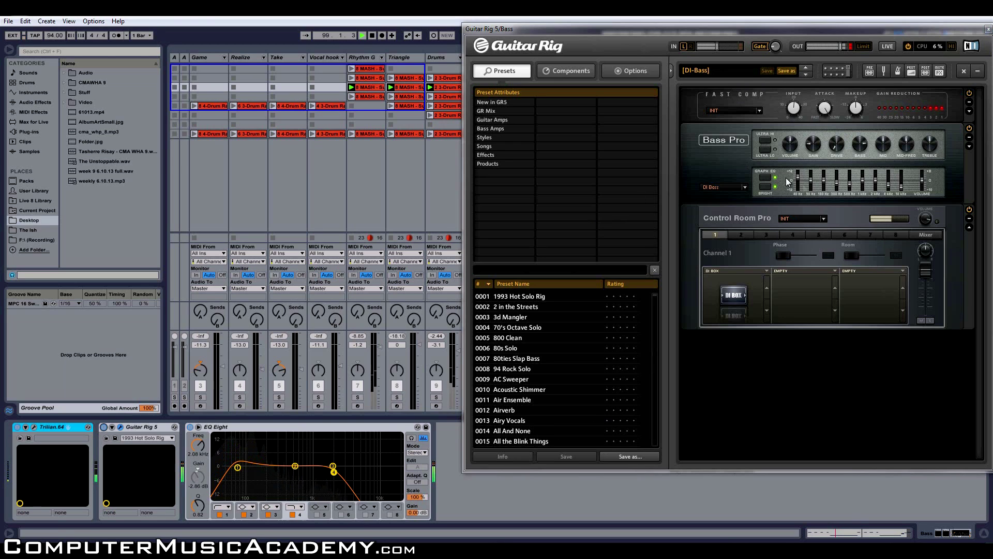
left_click(989, 29)
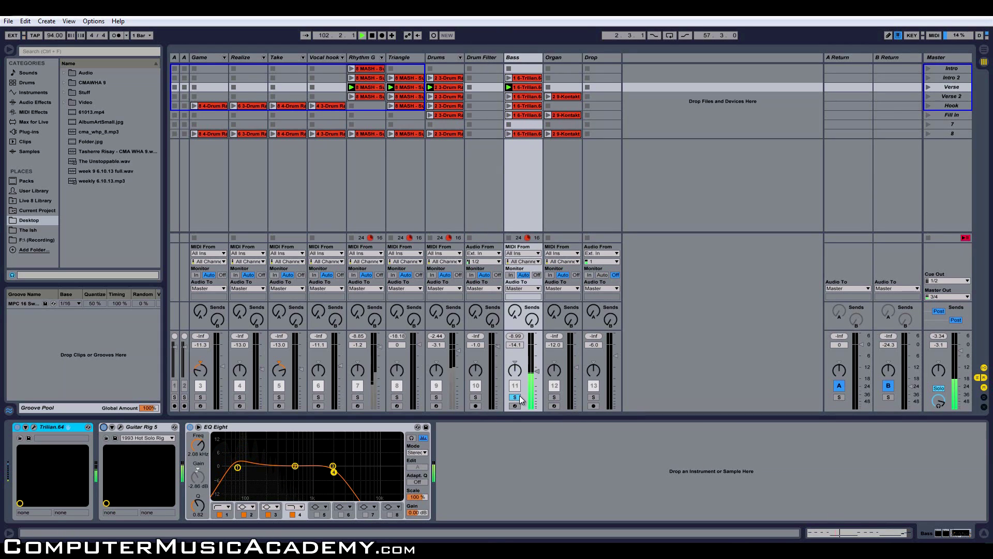
- Play the Verse 2 scene, solo the Organ track, and examine its Kontakt 5 instrument, Auto Pan and EQ Eight
left_click(927, 96)
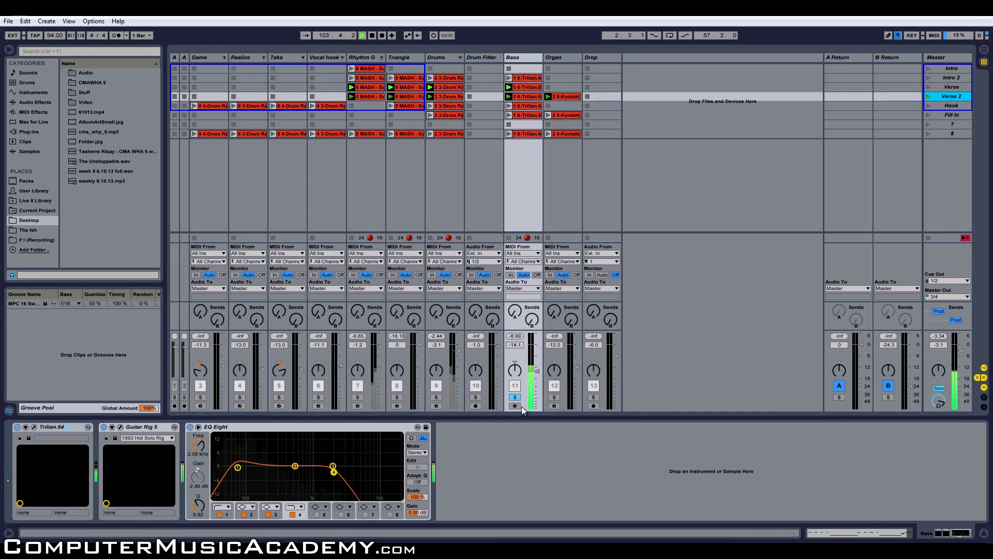
left_click(554, 397)
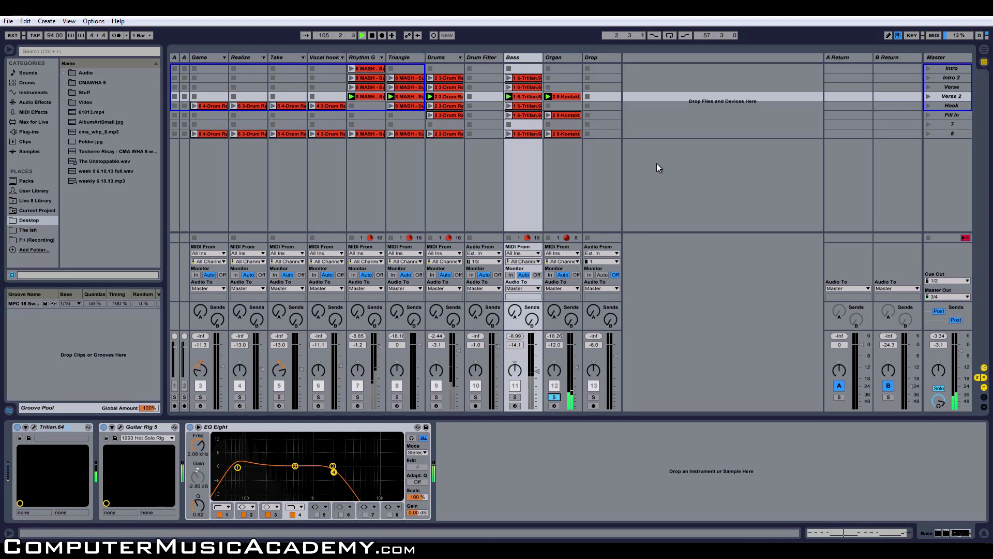
left_click(569, 58)
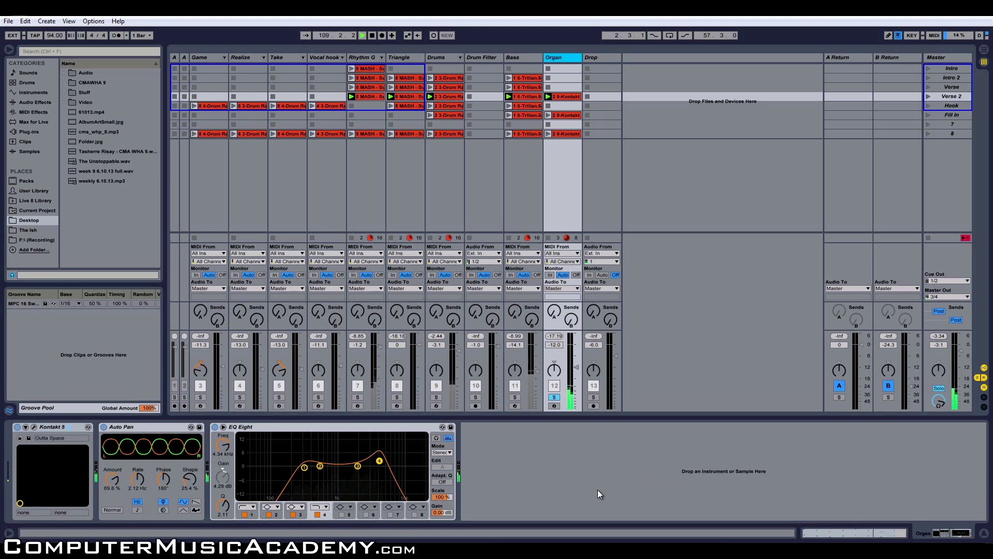
left_click(36, 425)
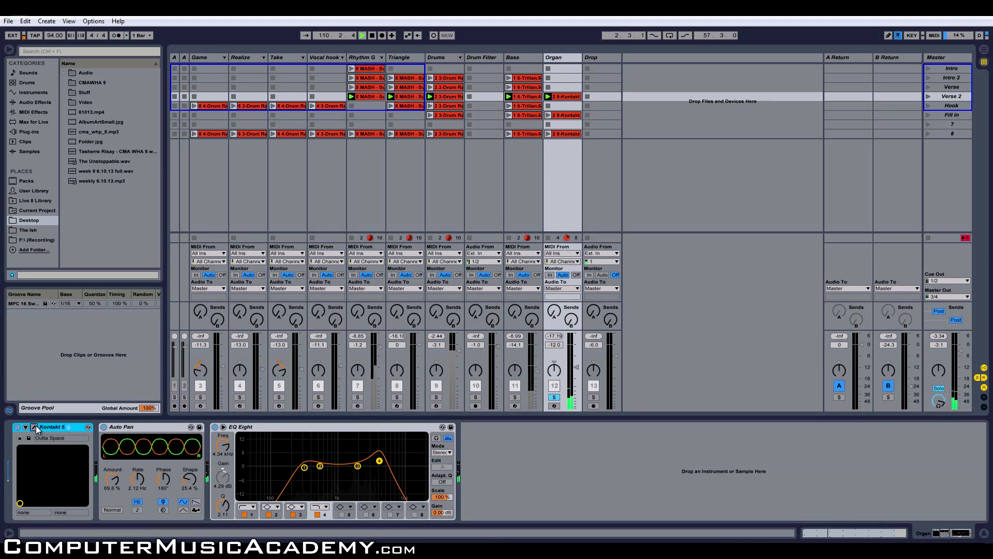
left_click(34, 426)
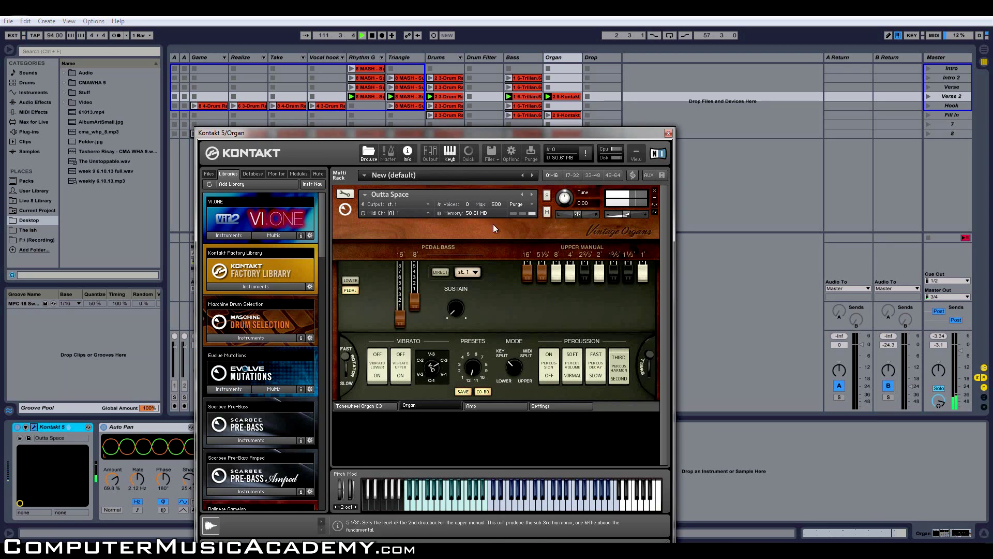
left_click(669, 133)
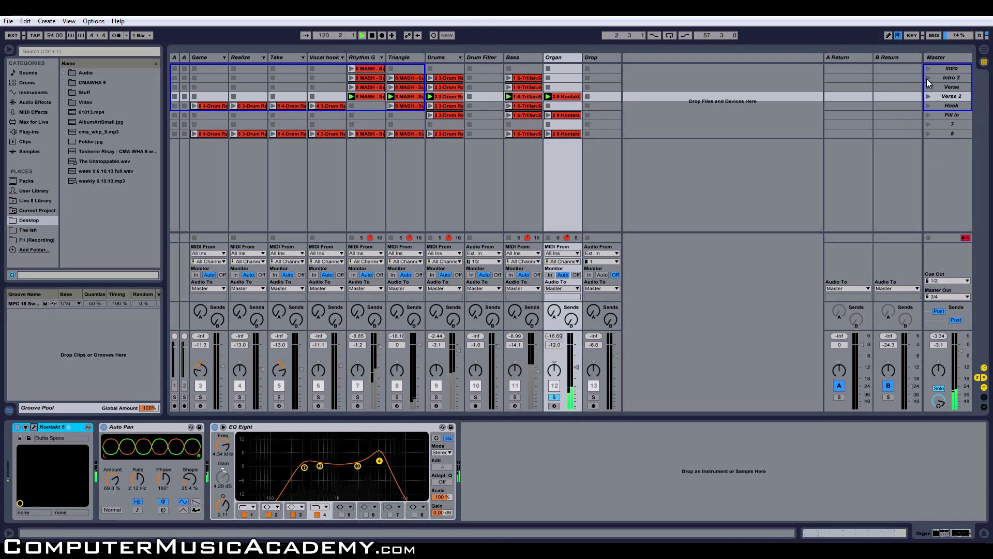
left_click(554, 398)
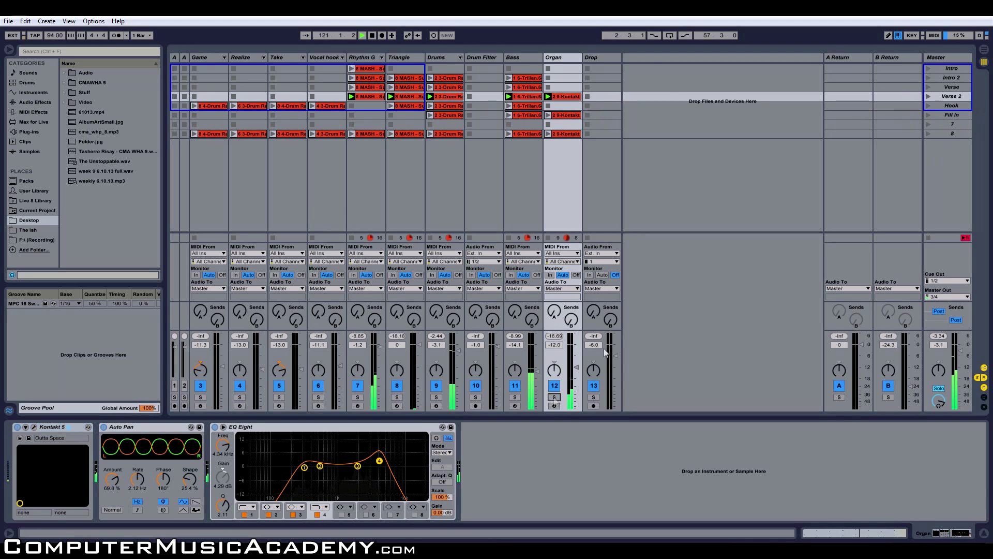
- Play the Hook scene and solo the Game, Realize and Take tracks together
left_click(927, 106)
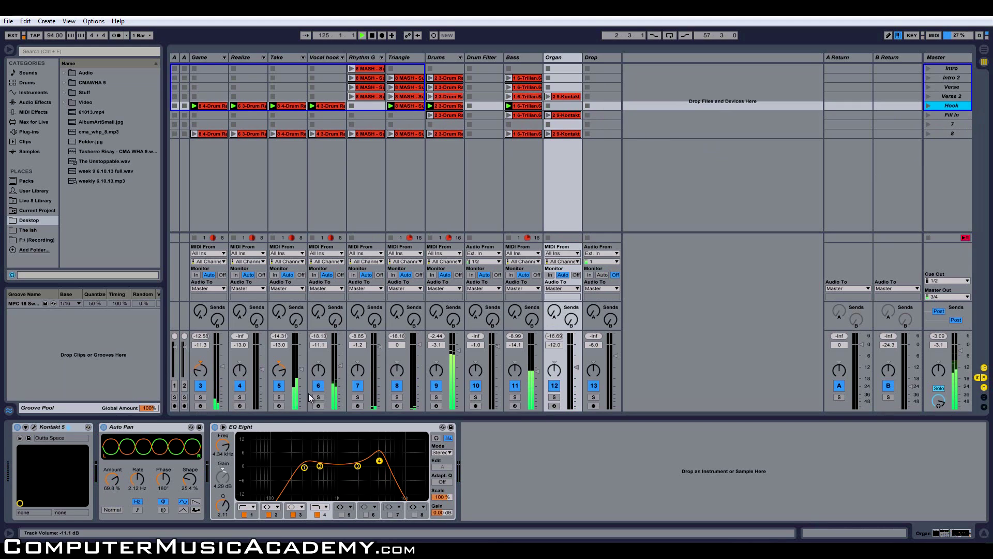
left_click(200, 397)
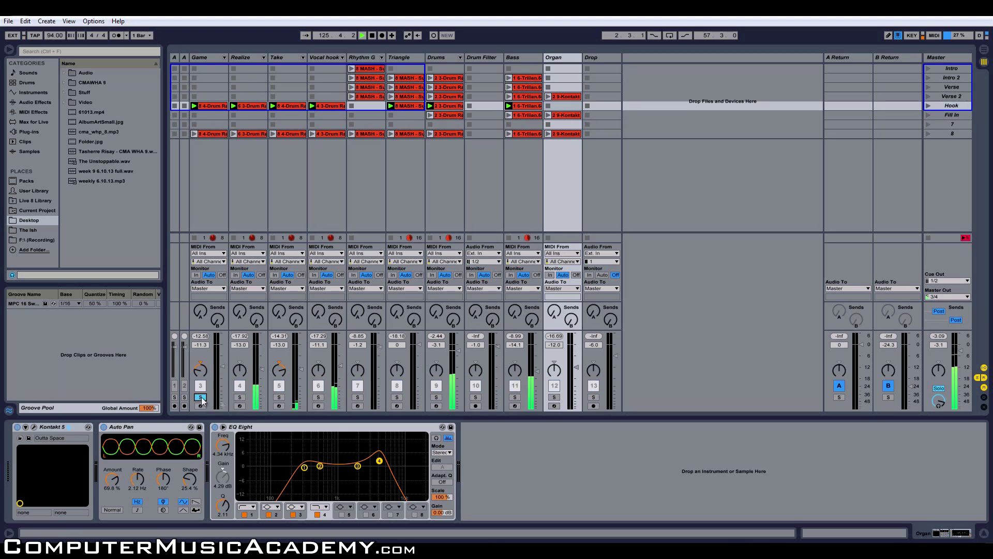
left_click(240, 397)
left_click(279, 397)
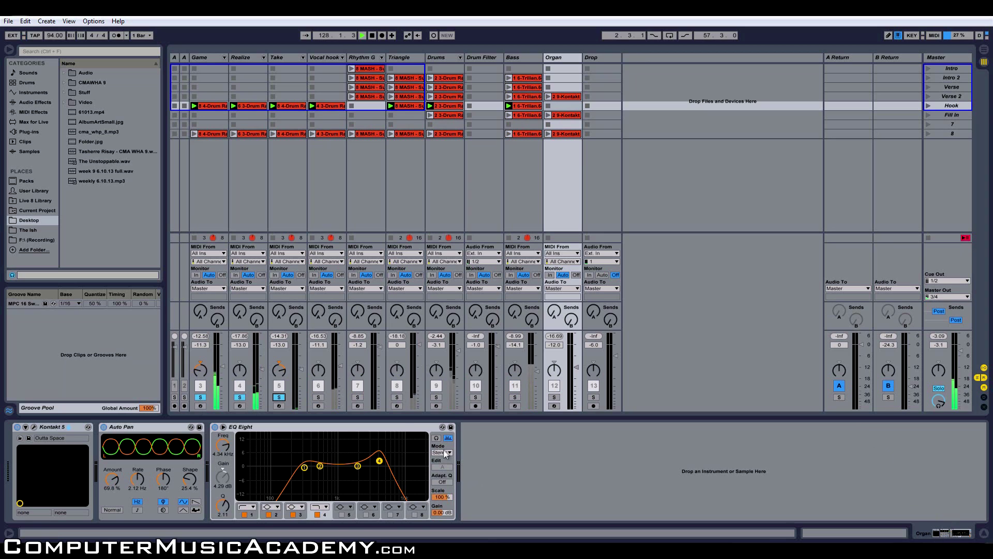
- Compare the Drum Rack, Glue Compressor, Simple Delay and EQ Eight chains on the Game, Realize and Take tracks
left_click(205, 58)
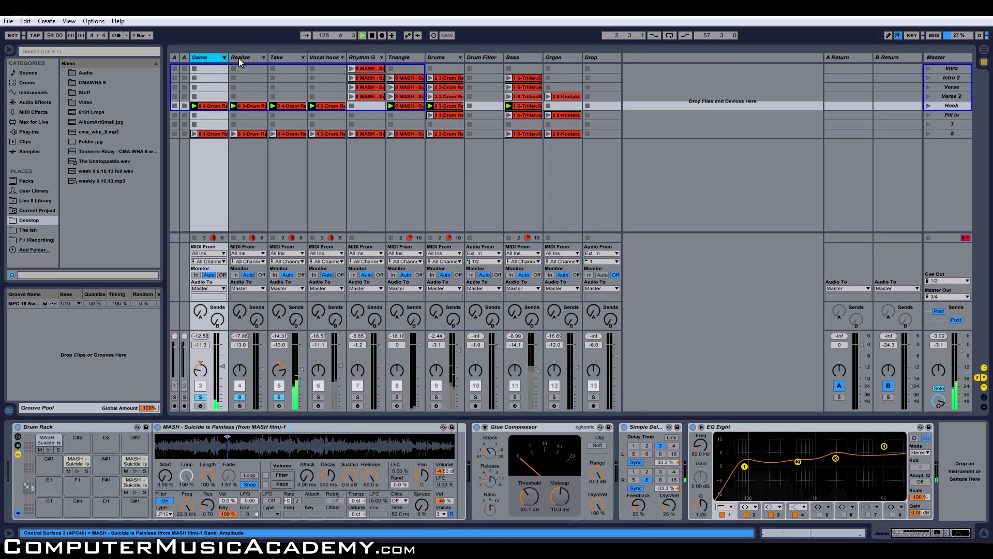
left_click(246, 60)
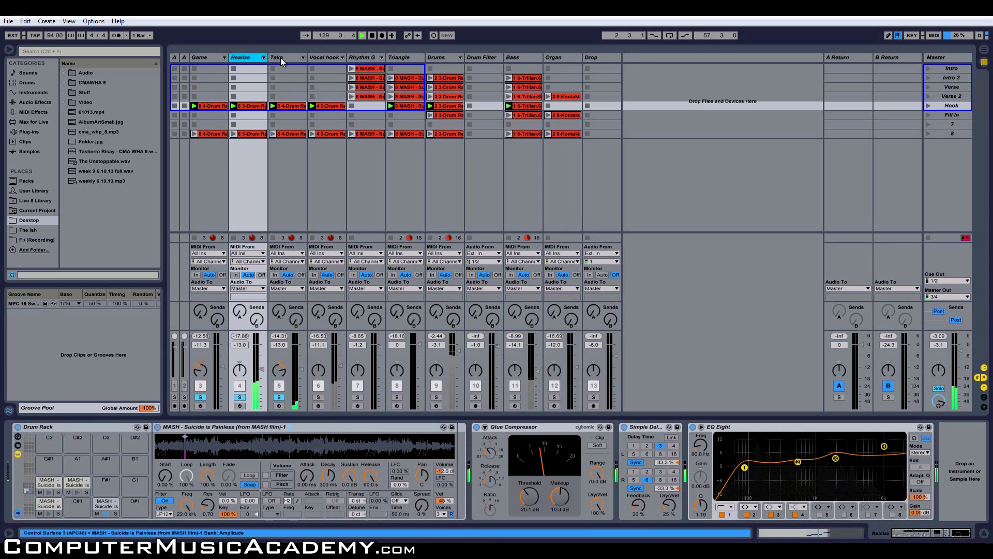
left_click(282, 59)
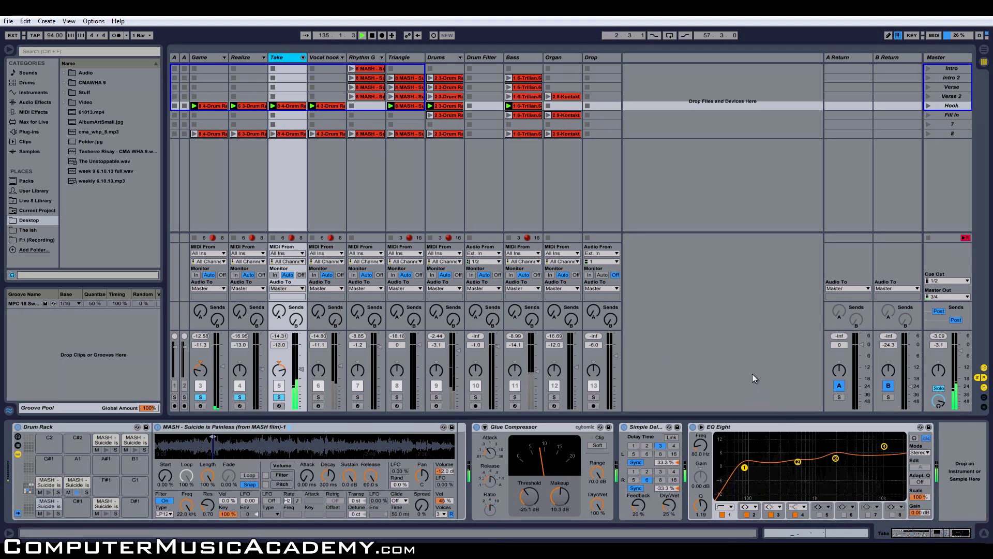
left_click(205, 60)
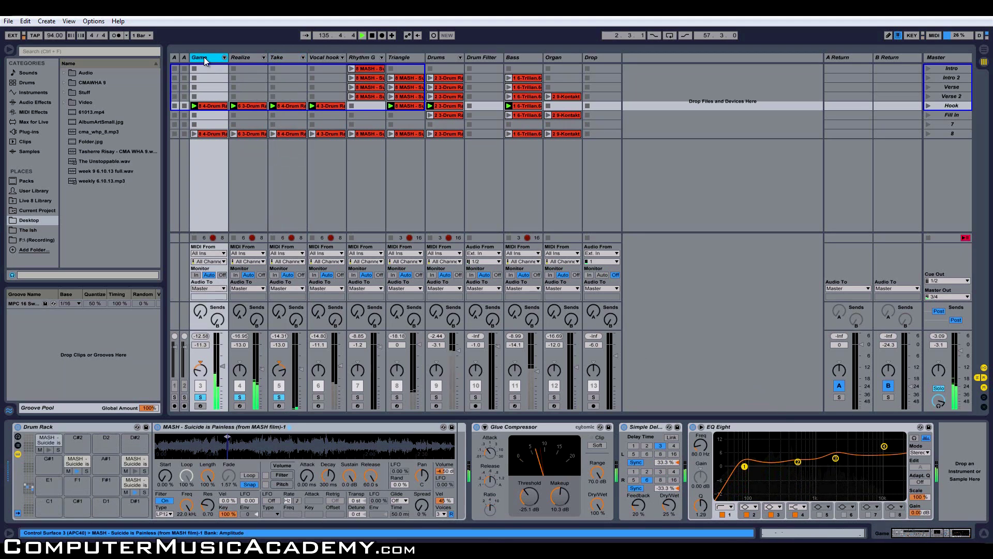
left_click(243, 58)
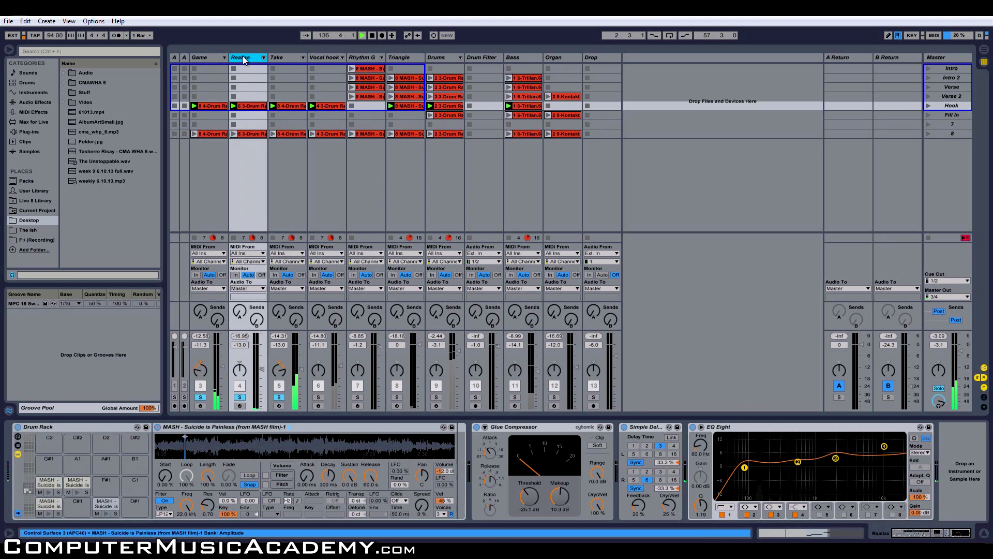
left_click(275, 58)
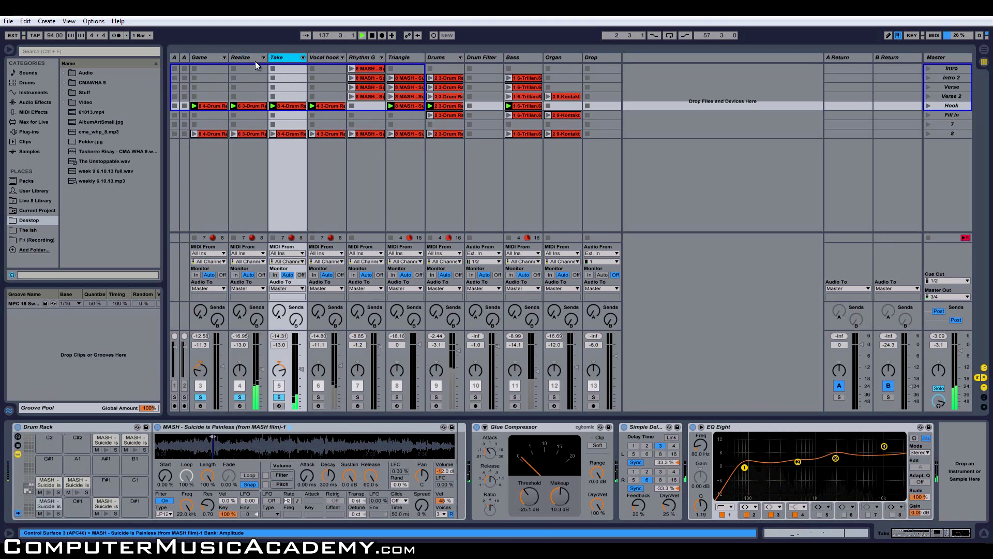
left_click(255, 60)
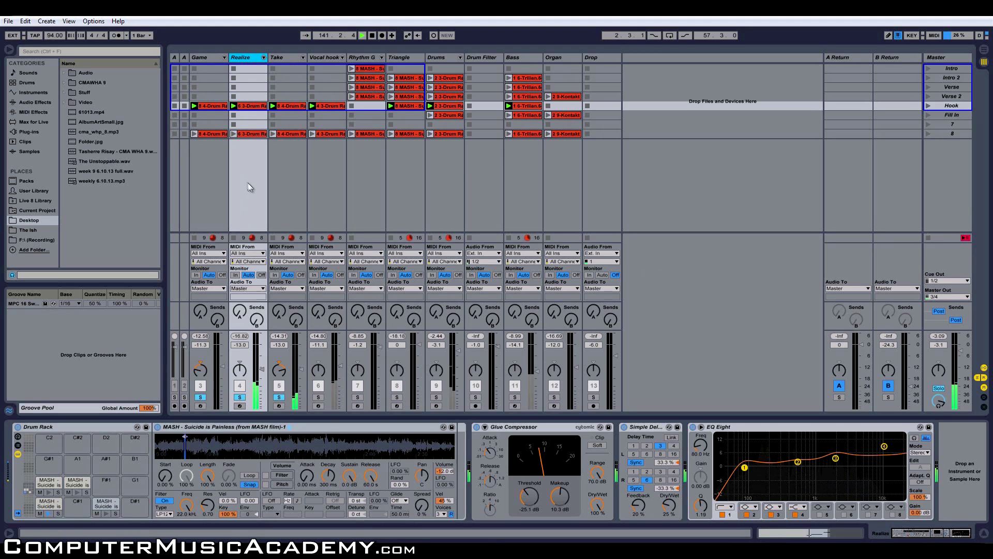
- Solo only the Vocal hook track and examine its iZotope Nectar, Reverb and EQ Eight settings
left_click(318, 398)
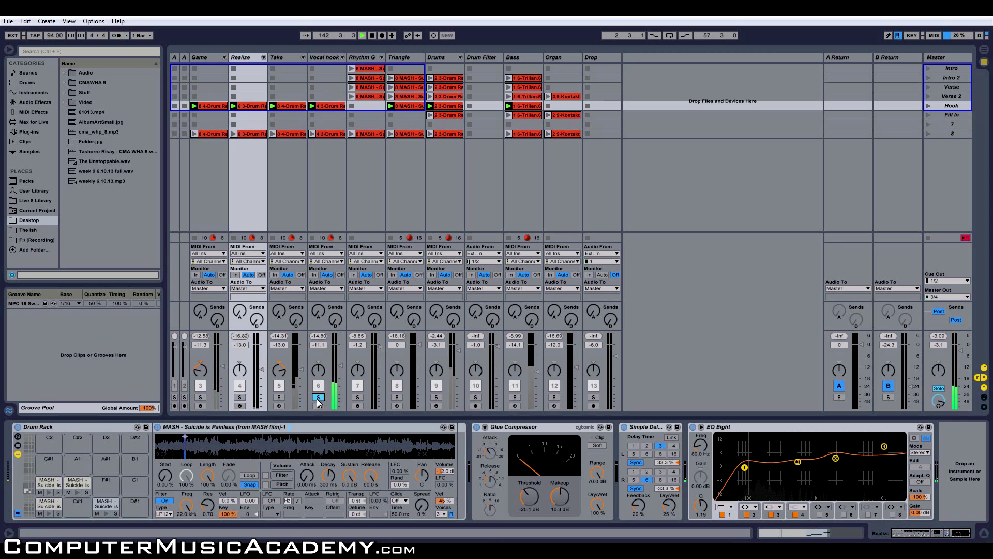
left_click(327, 58)
left_click_drag(928, 536, 924, 536)
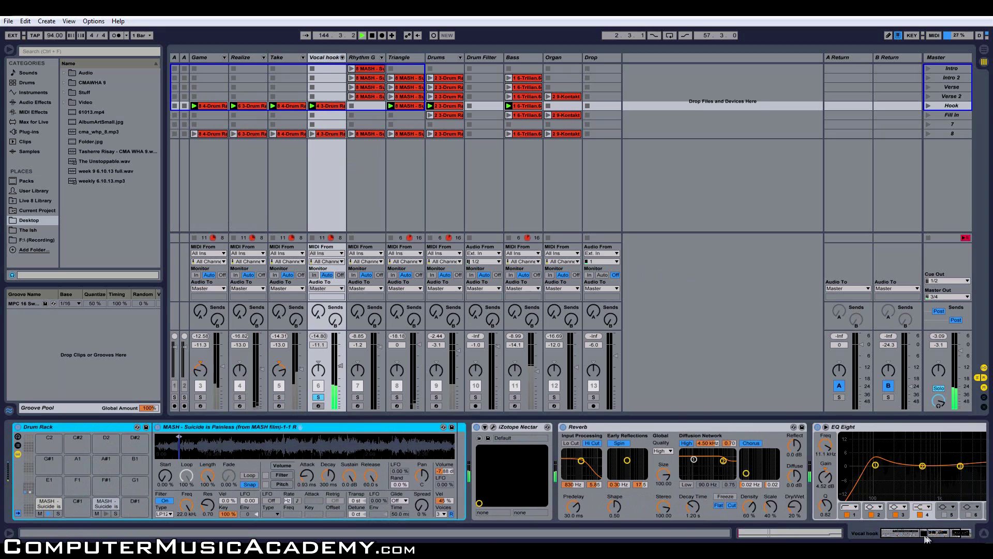
left_click(494, 428)
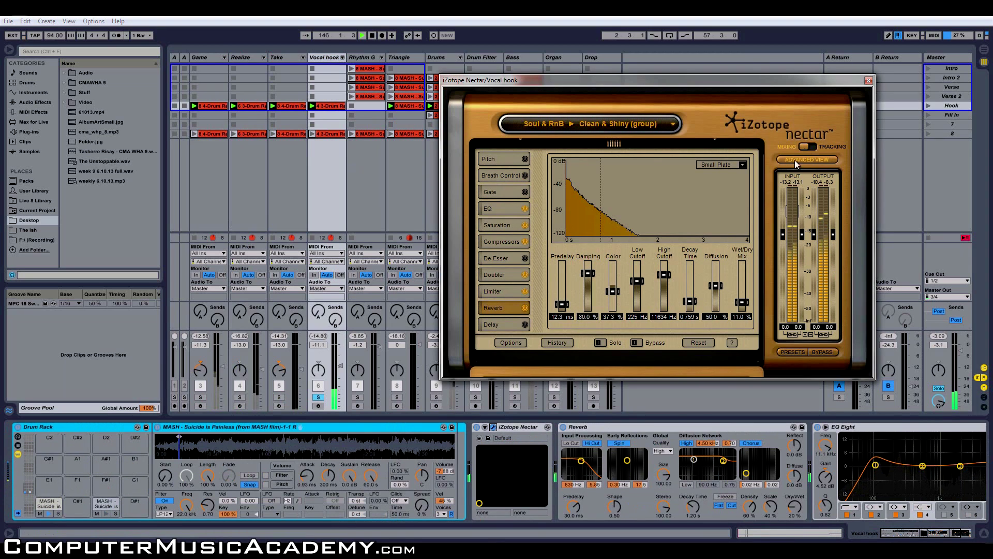
left_click(868, 81)
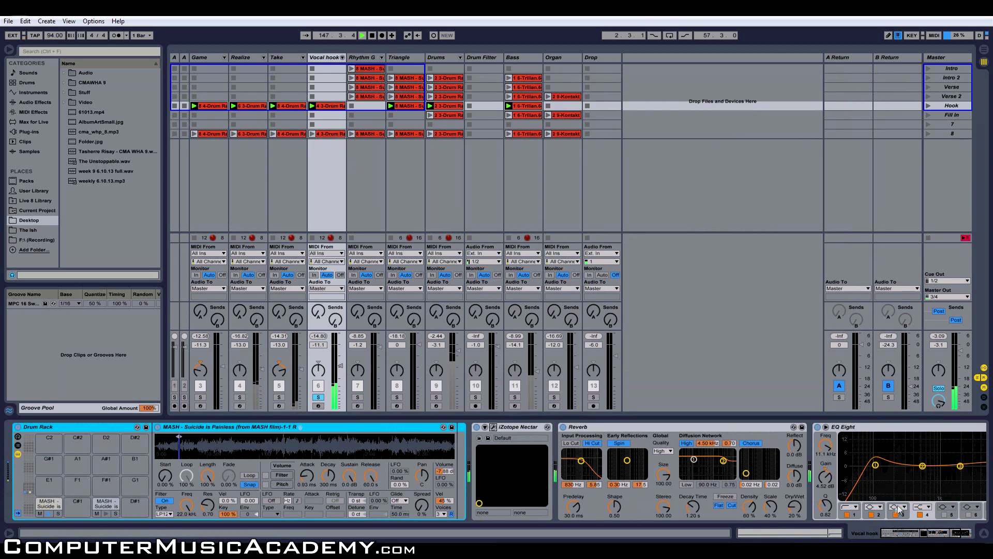
left_click(941, 536)
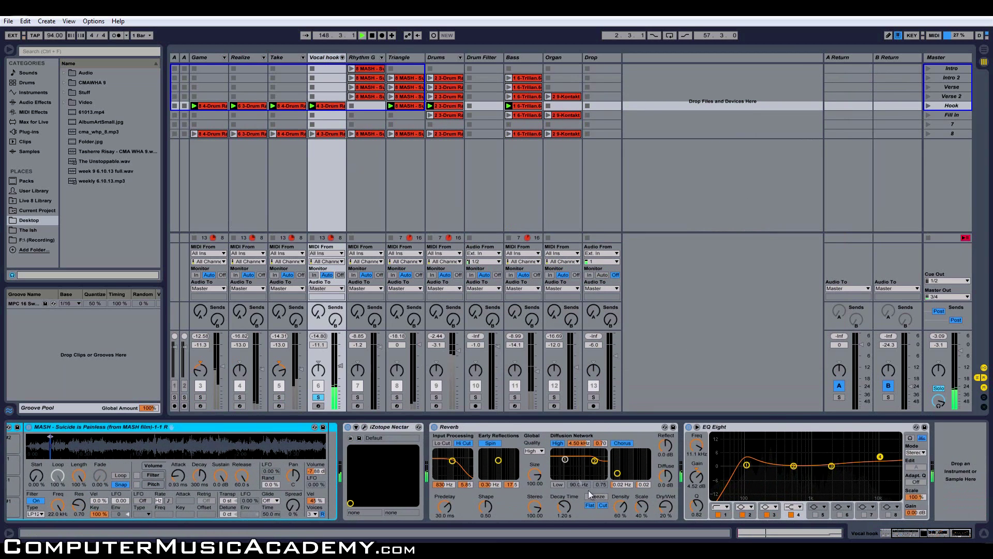
- Check the Vocal hook track's Drum Rack chains, fold them, end the solo, and play the Fill In scene
left_click(342, 57)
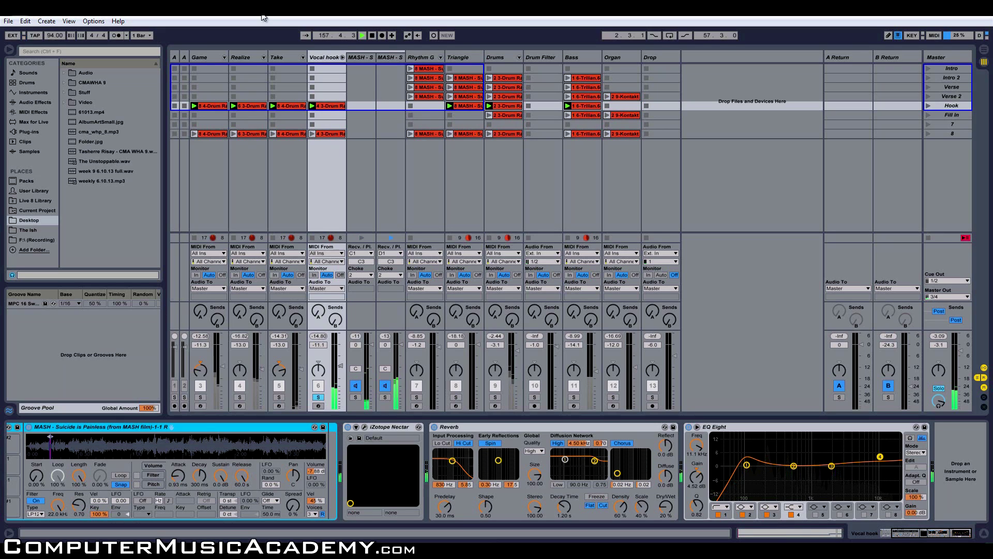
left_click(341, 58)
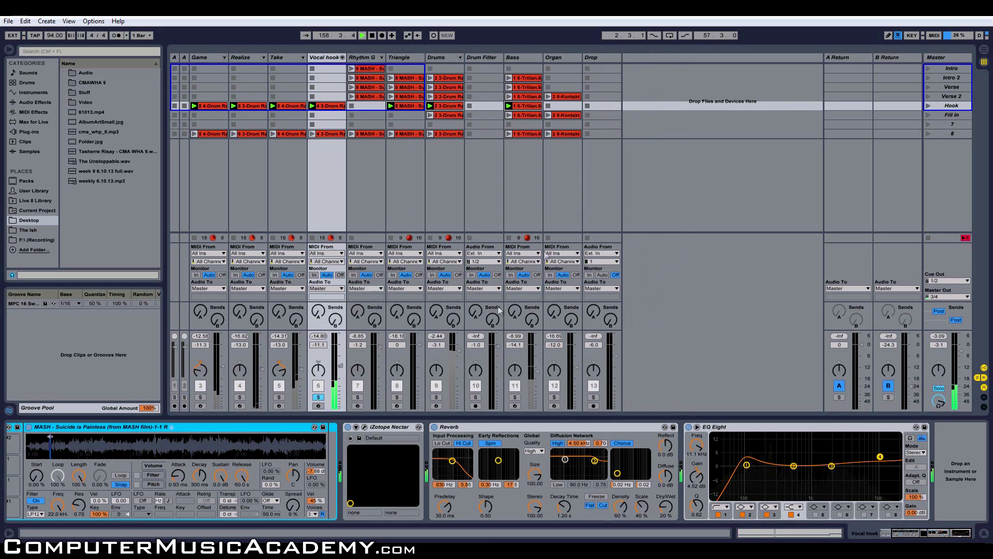
left_click(319, 397)
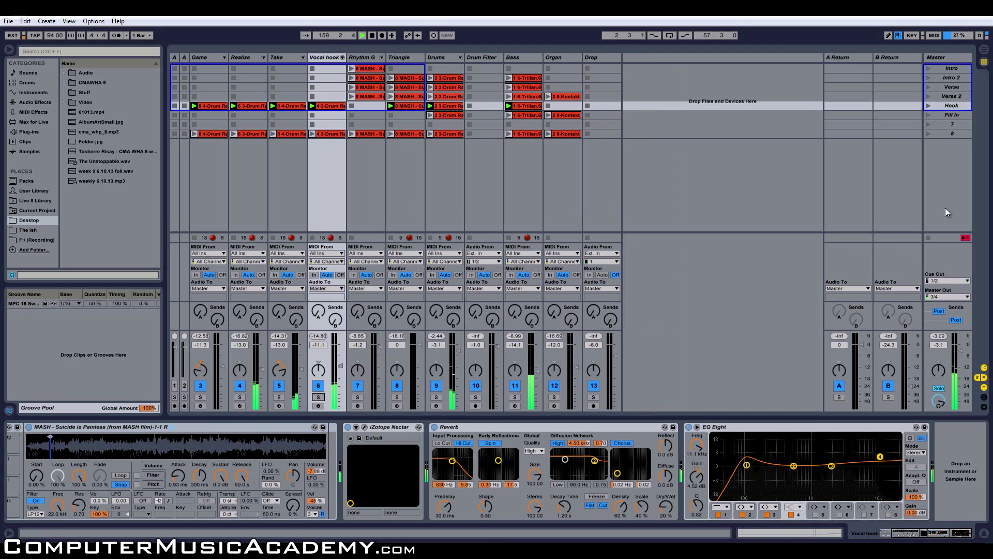
left_click(927, 116)
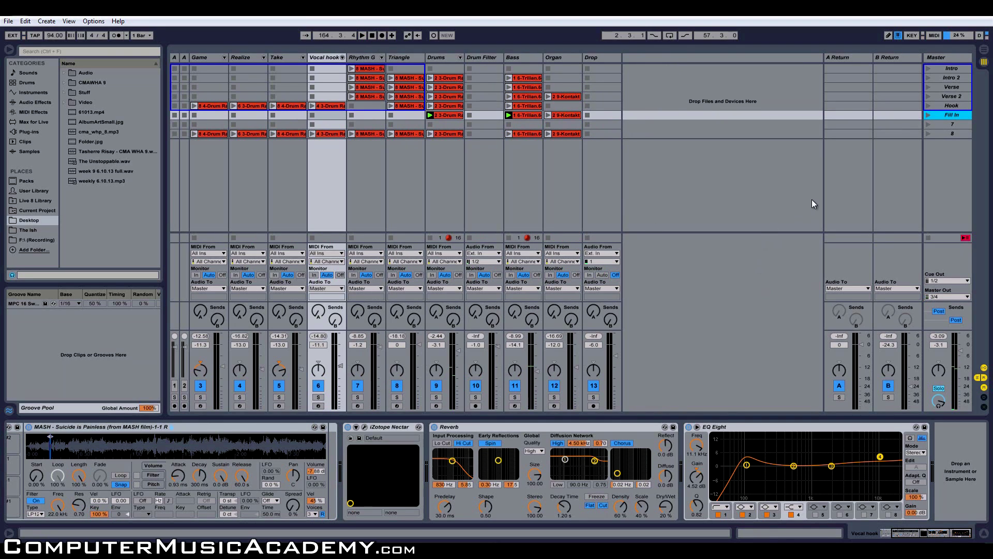
- Switch to Arrangement View and return all tracks to arrangement playback, focusing on the Drum Filter clip near bar 50
key("Tab")
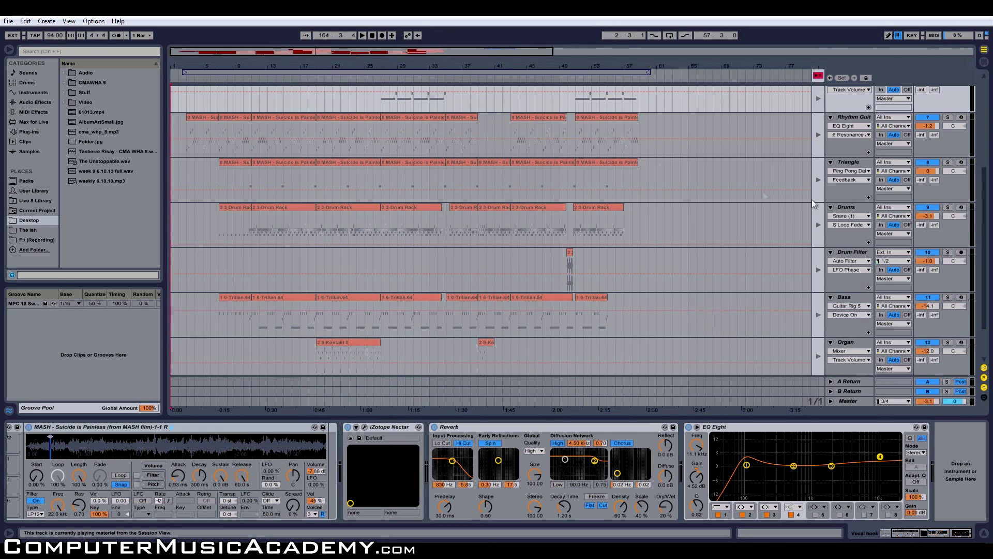
key("Tab")
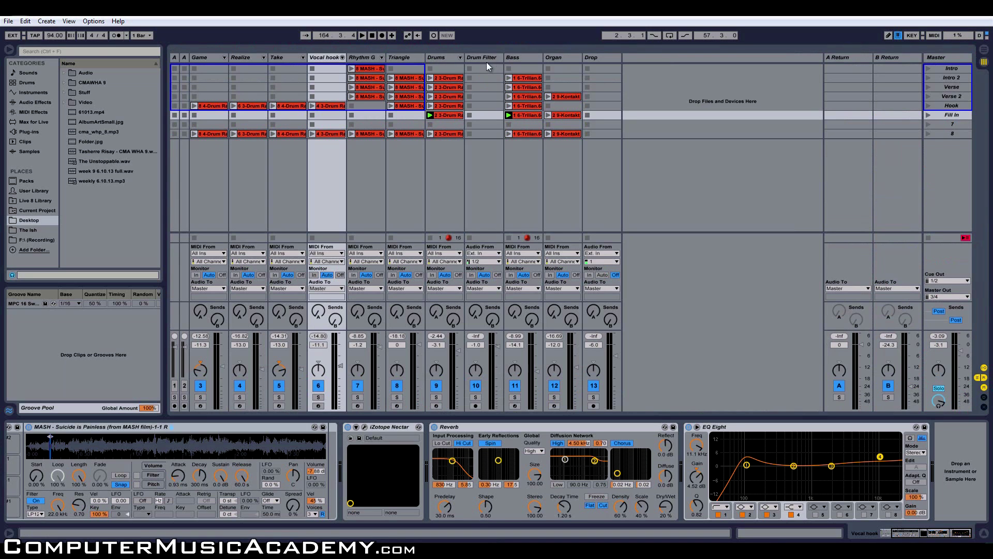
key("Tab")
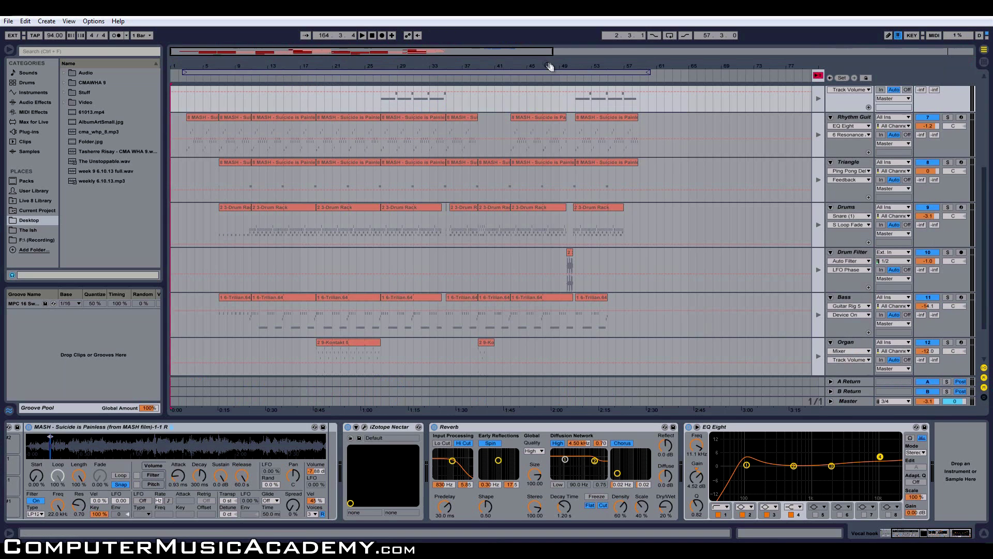
left_click_drag(517, 50, 499, 53)
left_click(818, 75)
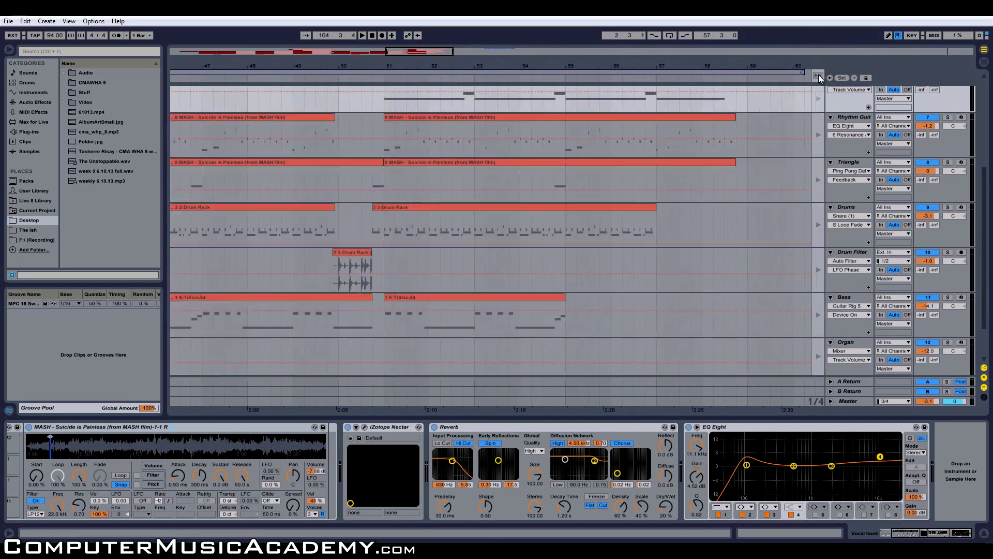
left_click_drag(415, 54, 408, 50)
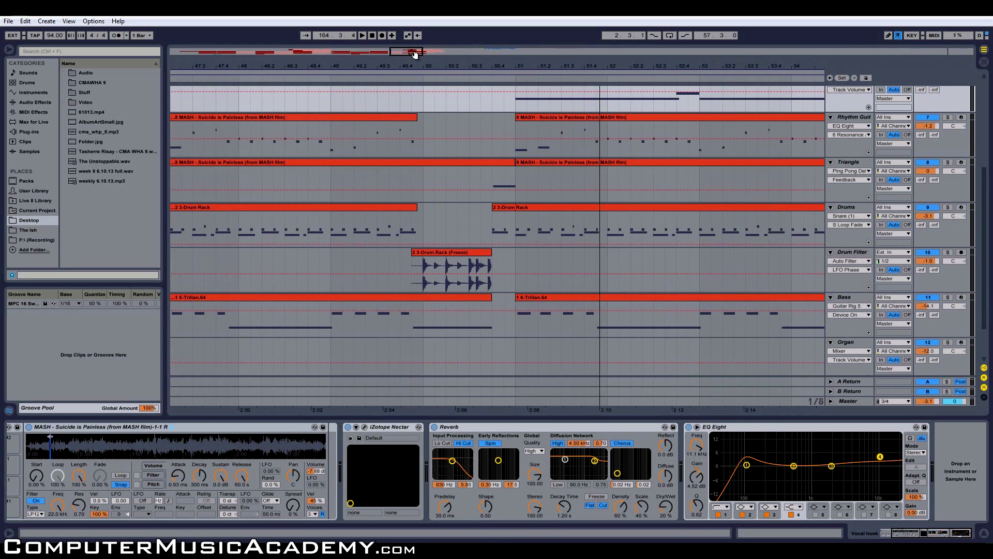
- Examine the Drum Filter track's Auto Filter and Reverb, and play the passage from before its clip up to bar 51
left_click(448, 252)
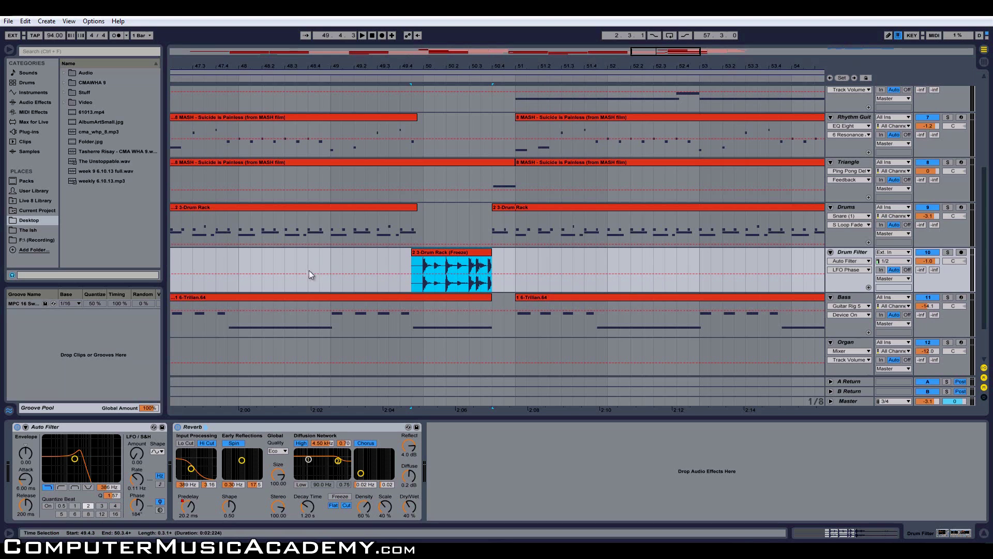
left_click(291, 280)
key("space")
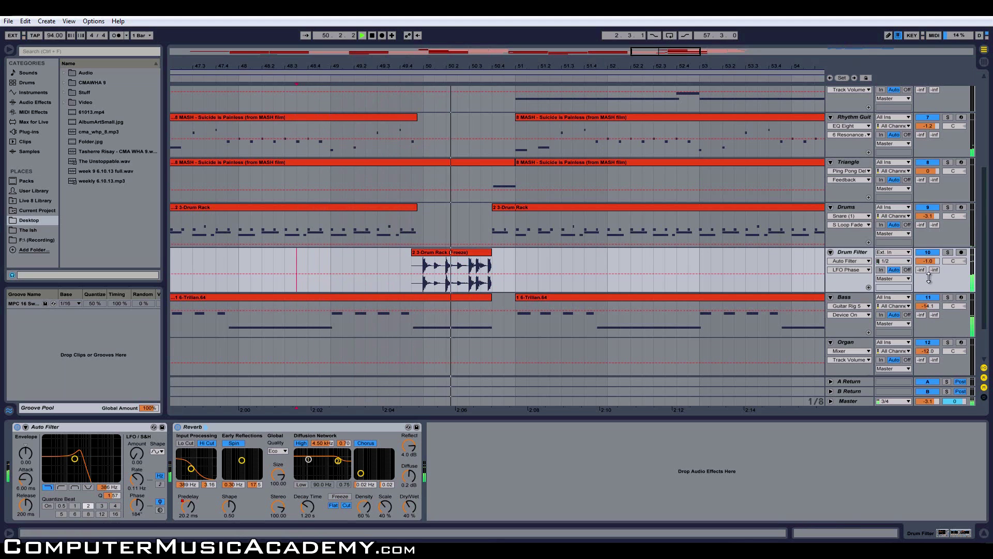
key("space")
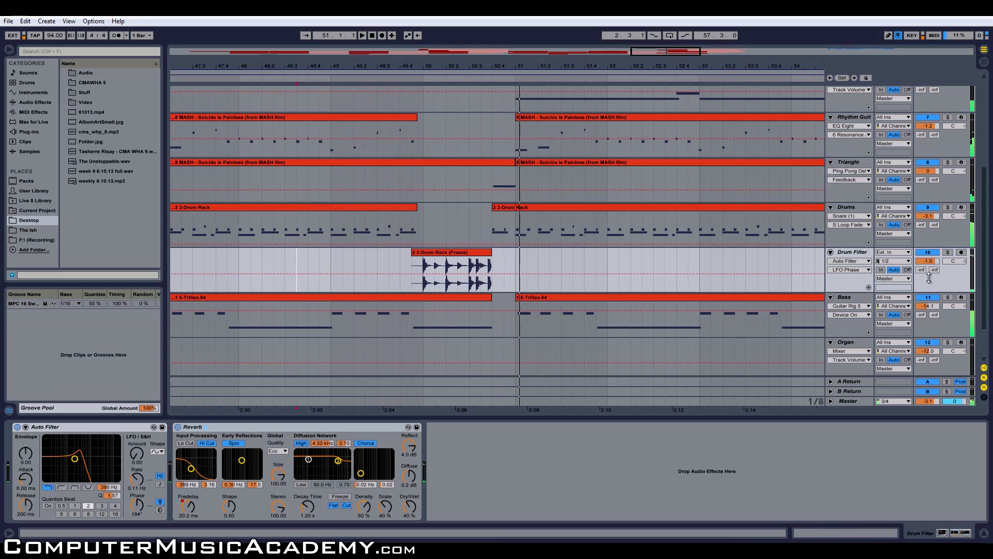
- Audition the Drum Filter clip in solo, and replay the same passage with all tracks active
left_click(400, 264)
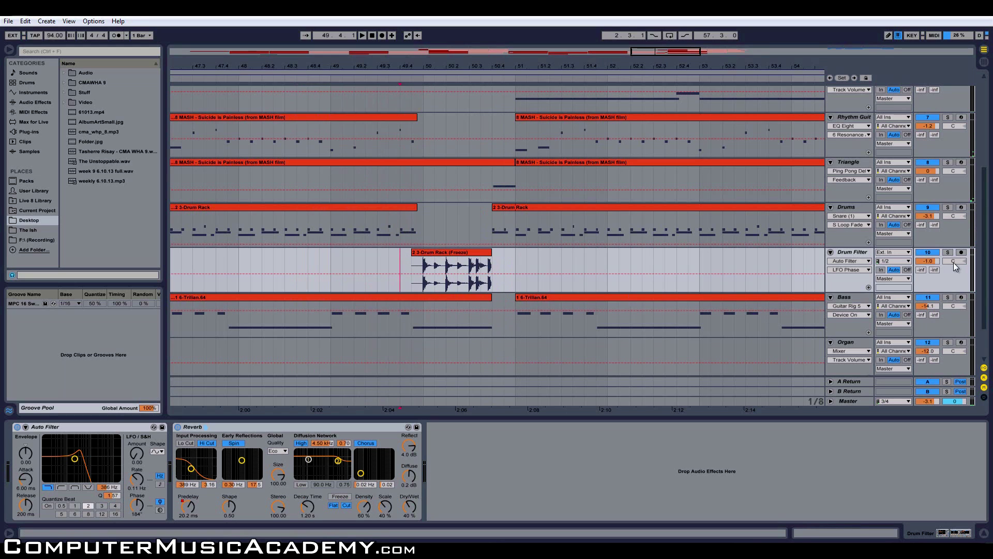
left_click(948, 253)
key("space")
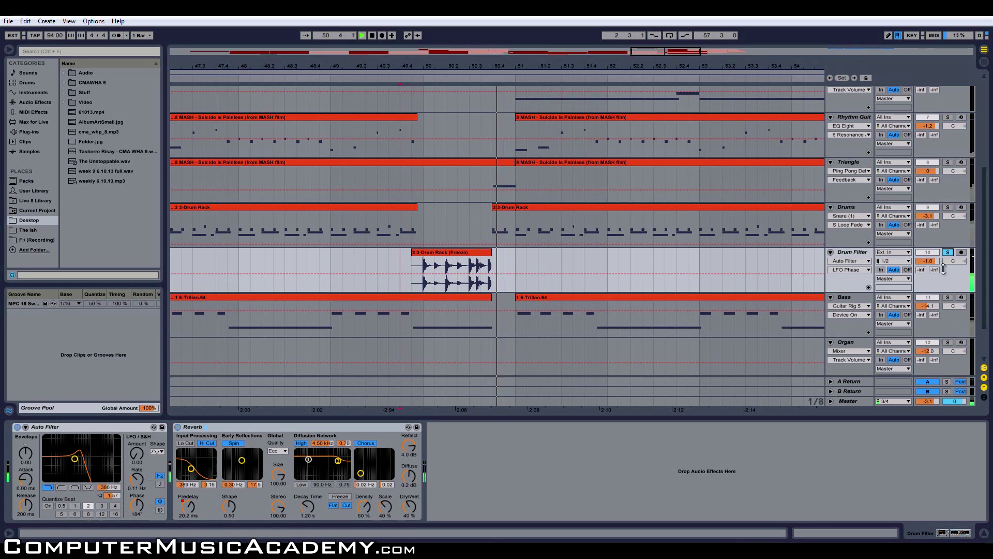
key("space")
left_click(947, 252)
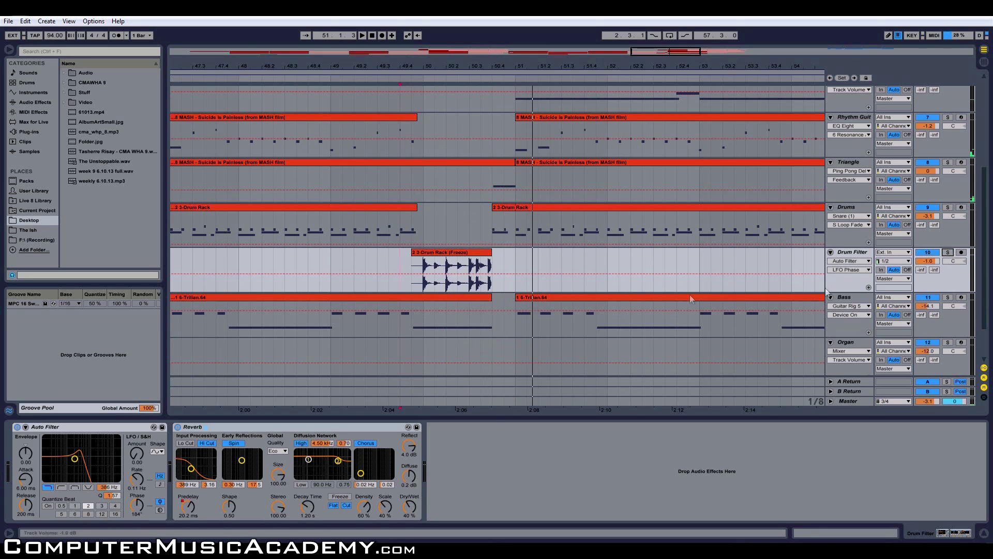
left_click(324, 260)
key("space")
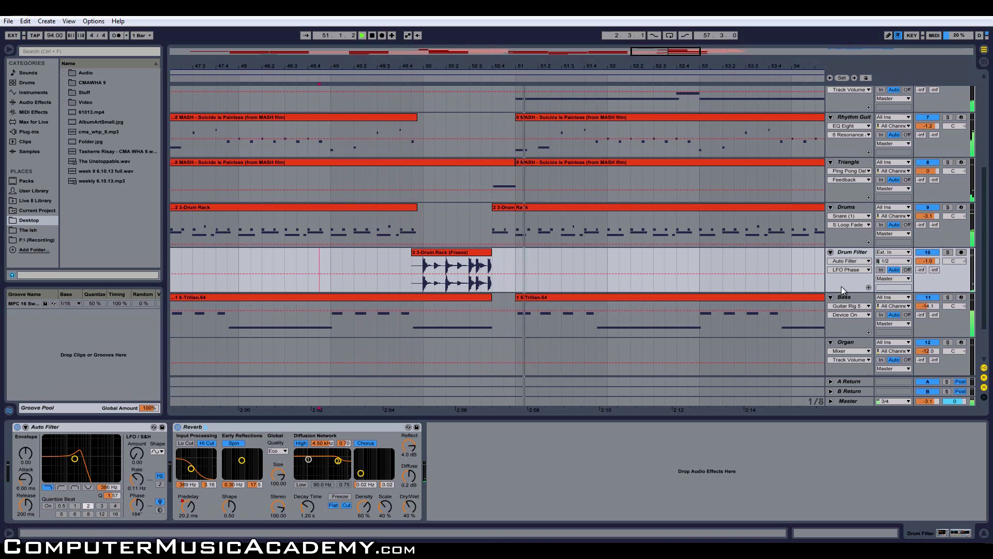
key("space")
- Find The Unstoppable clip on the Drop track near bar 10 and play the passage from bar 9 through it
left_click_drag(674, 55, 674, 52)
scroll(605, 201, "down", 3)
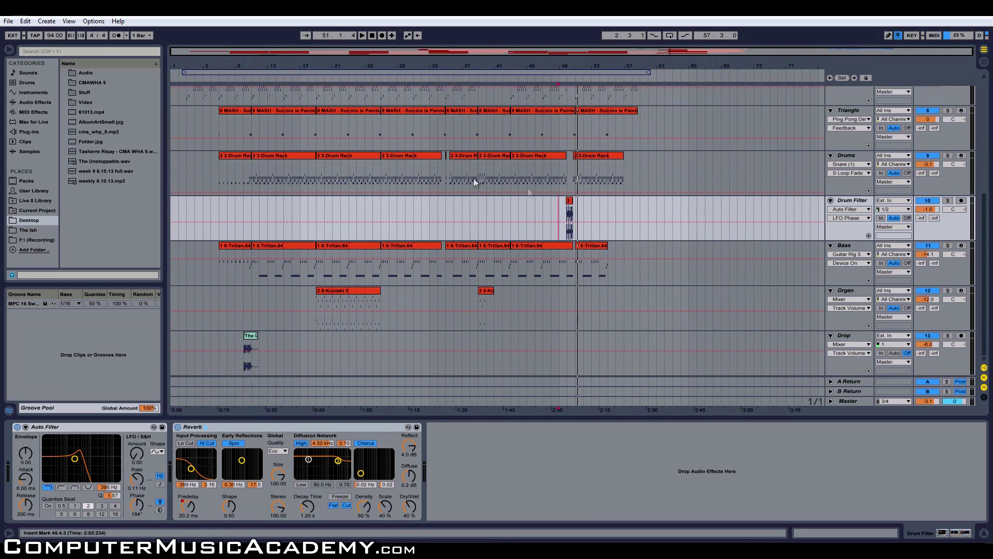
left_click_drag(218, 54, 434, 368)
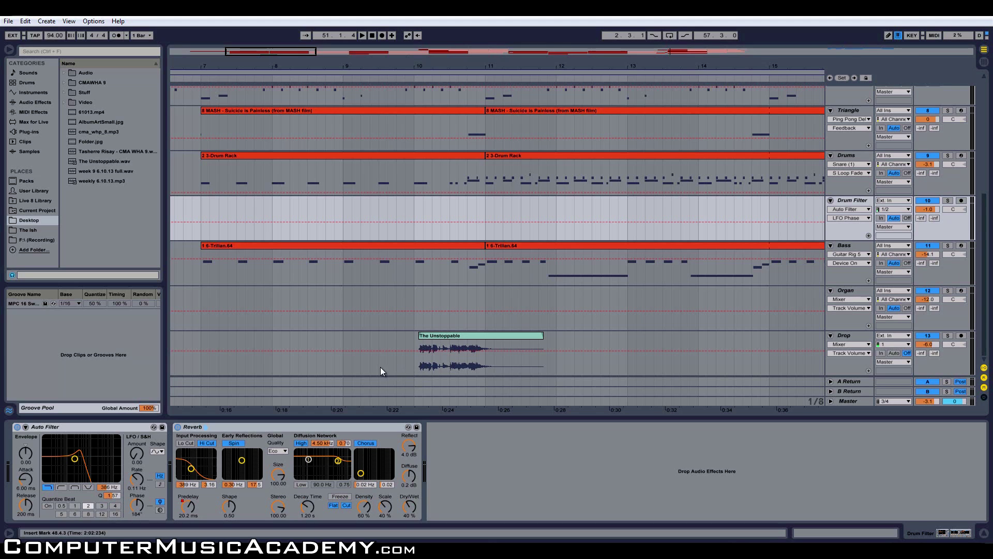
left_click(356, 364)
key("space")
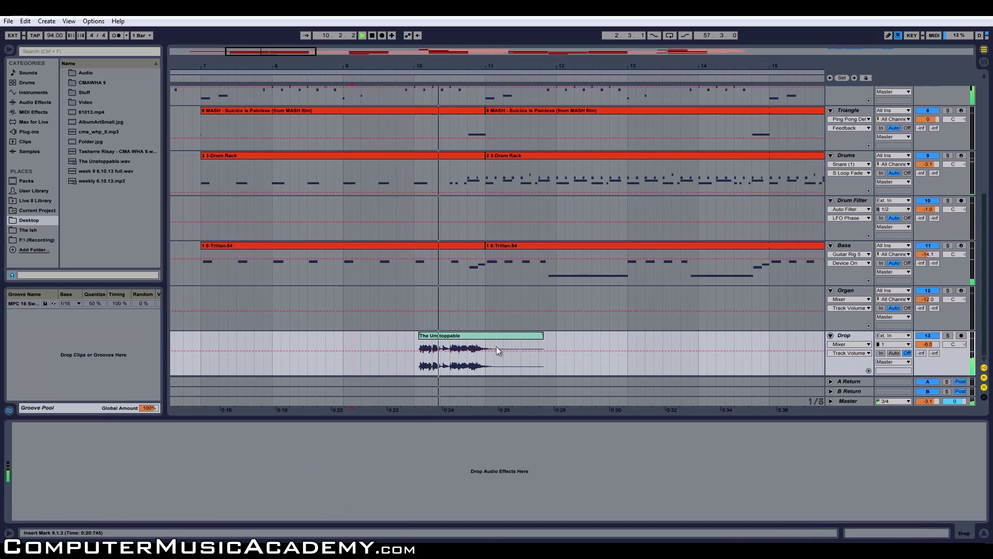
key("space")
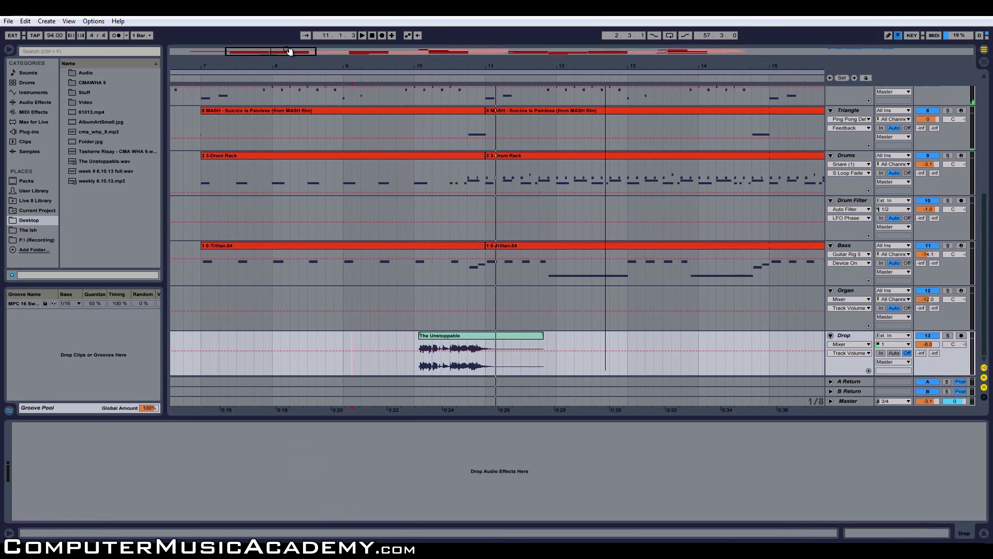
- Look over the full arrangement from the audio tracks down to Drop, and focus on its opening bars
left_click_drag(288, 55, 288, 46)
scroll(769, 250, "up", 8)
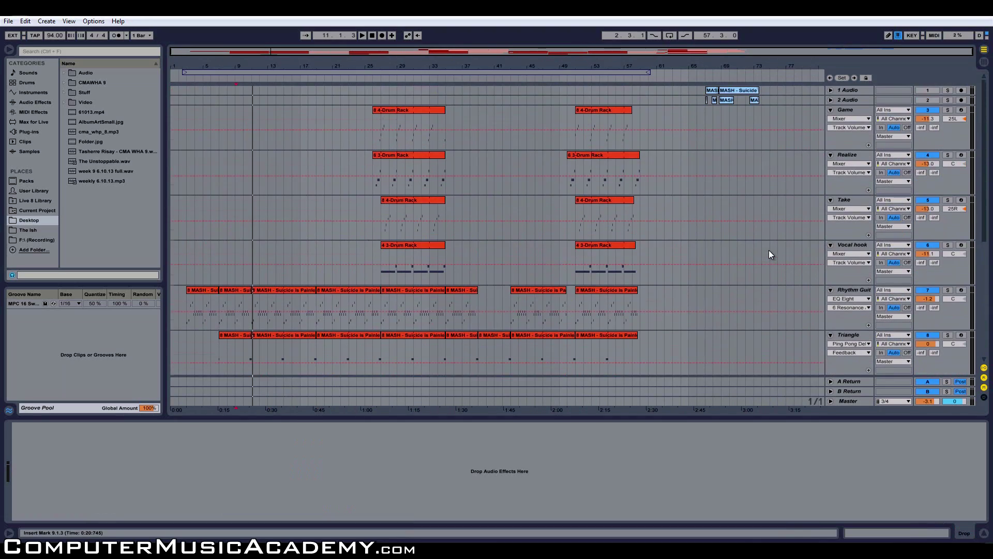
scroll(769, 251, "down", 5)
scroll(769, 249, "down", 1)
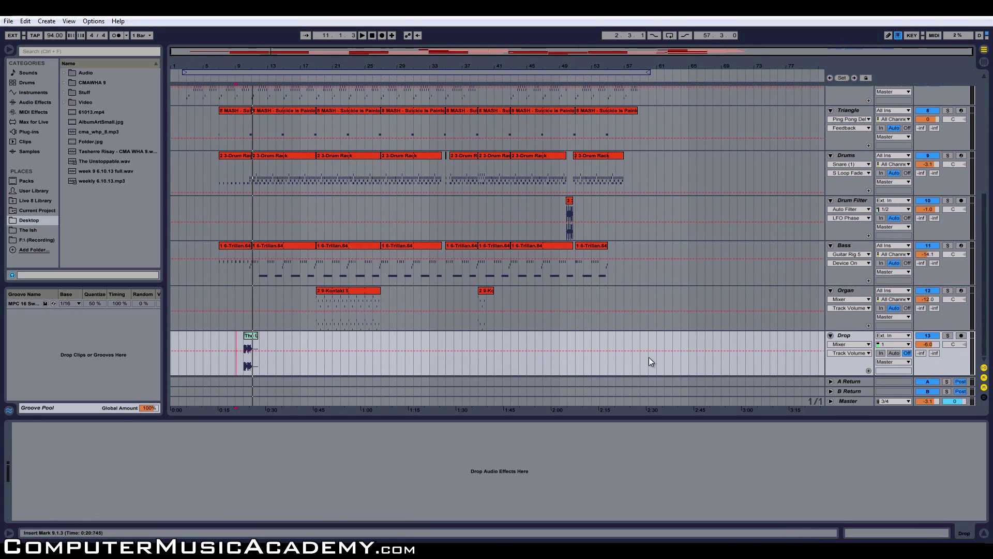
left_click_drag(284, 55, 242, 51)
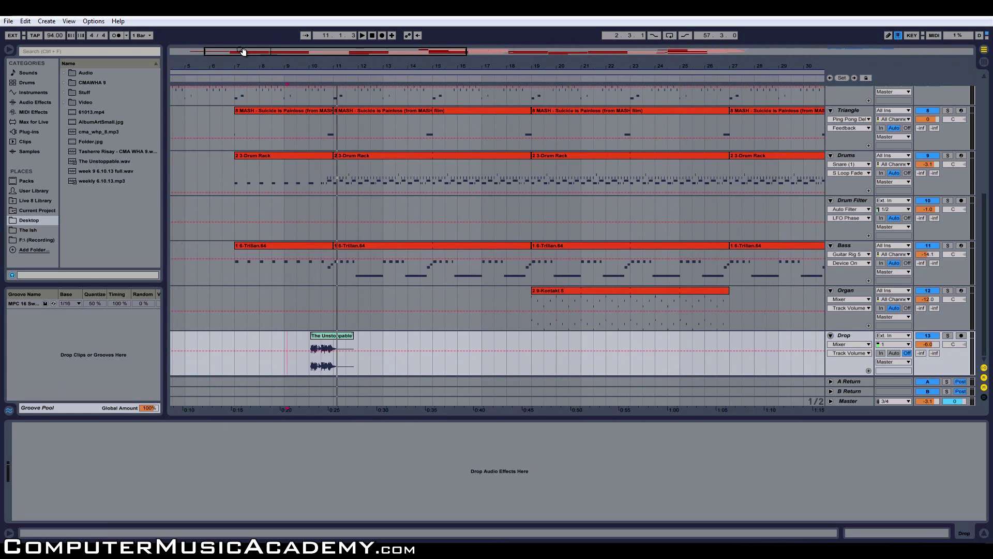